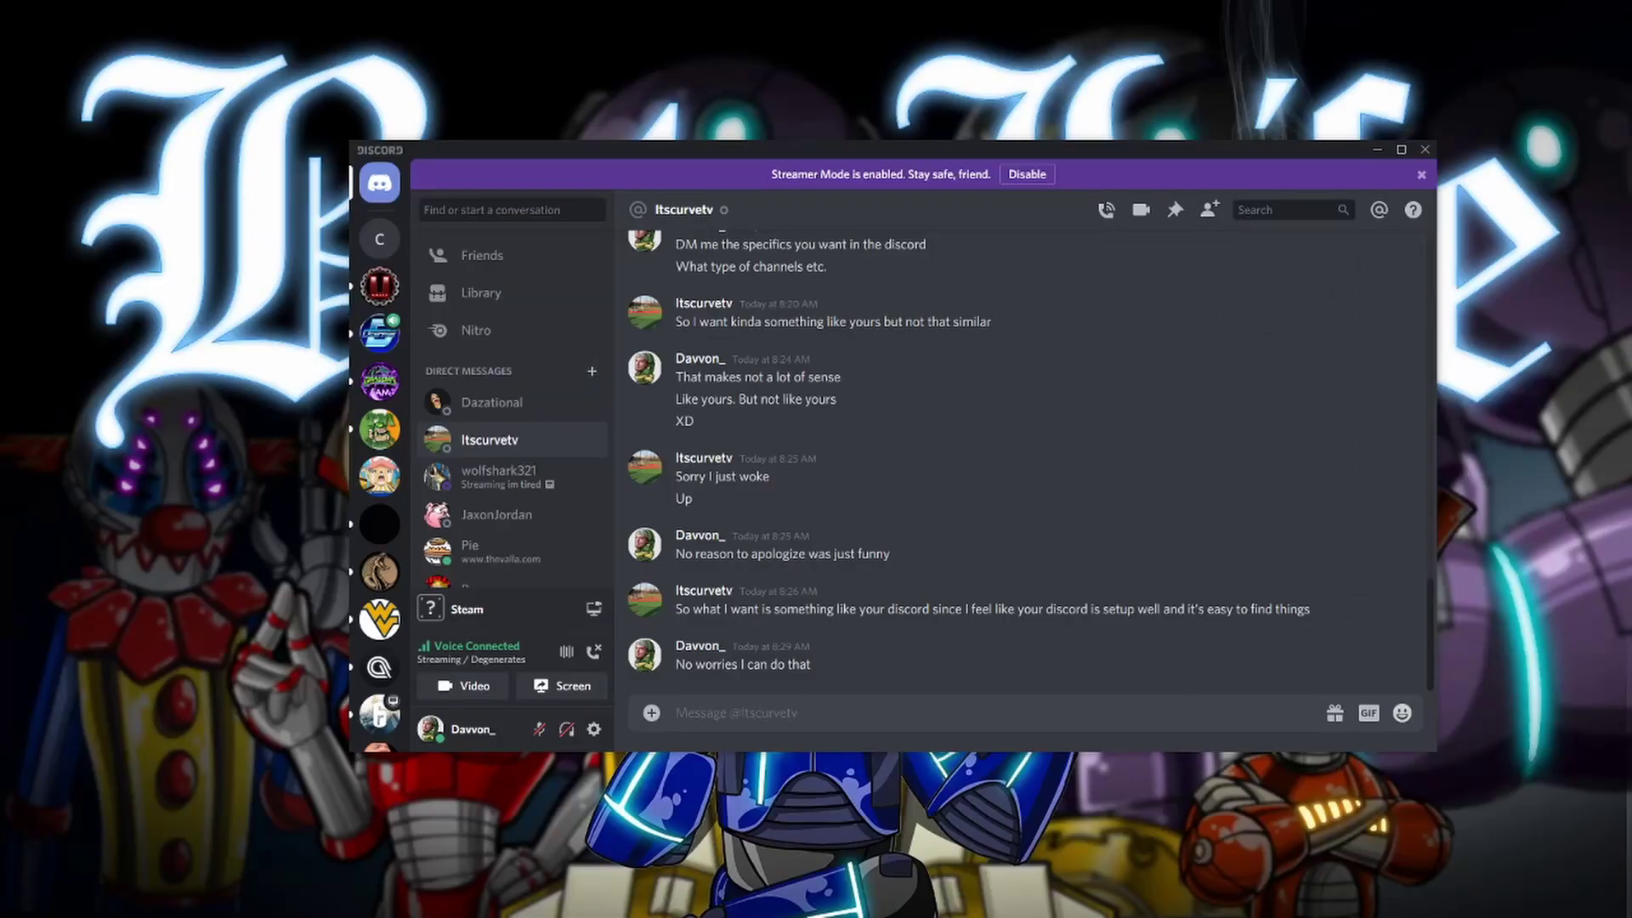
{"action": "scroll", "coordinate": [380, 438], "scroll_direction": "down", "scroll_amount": 1}
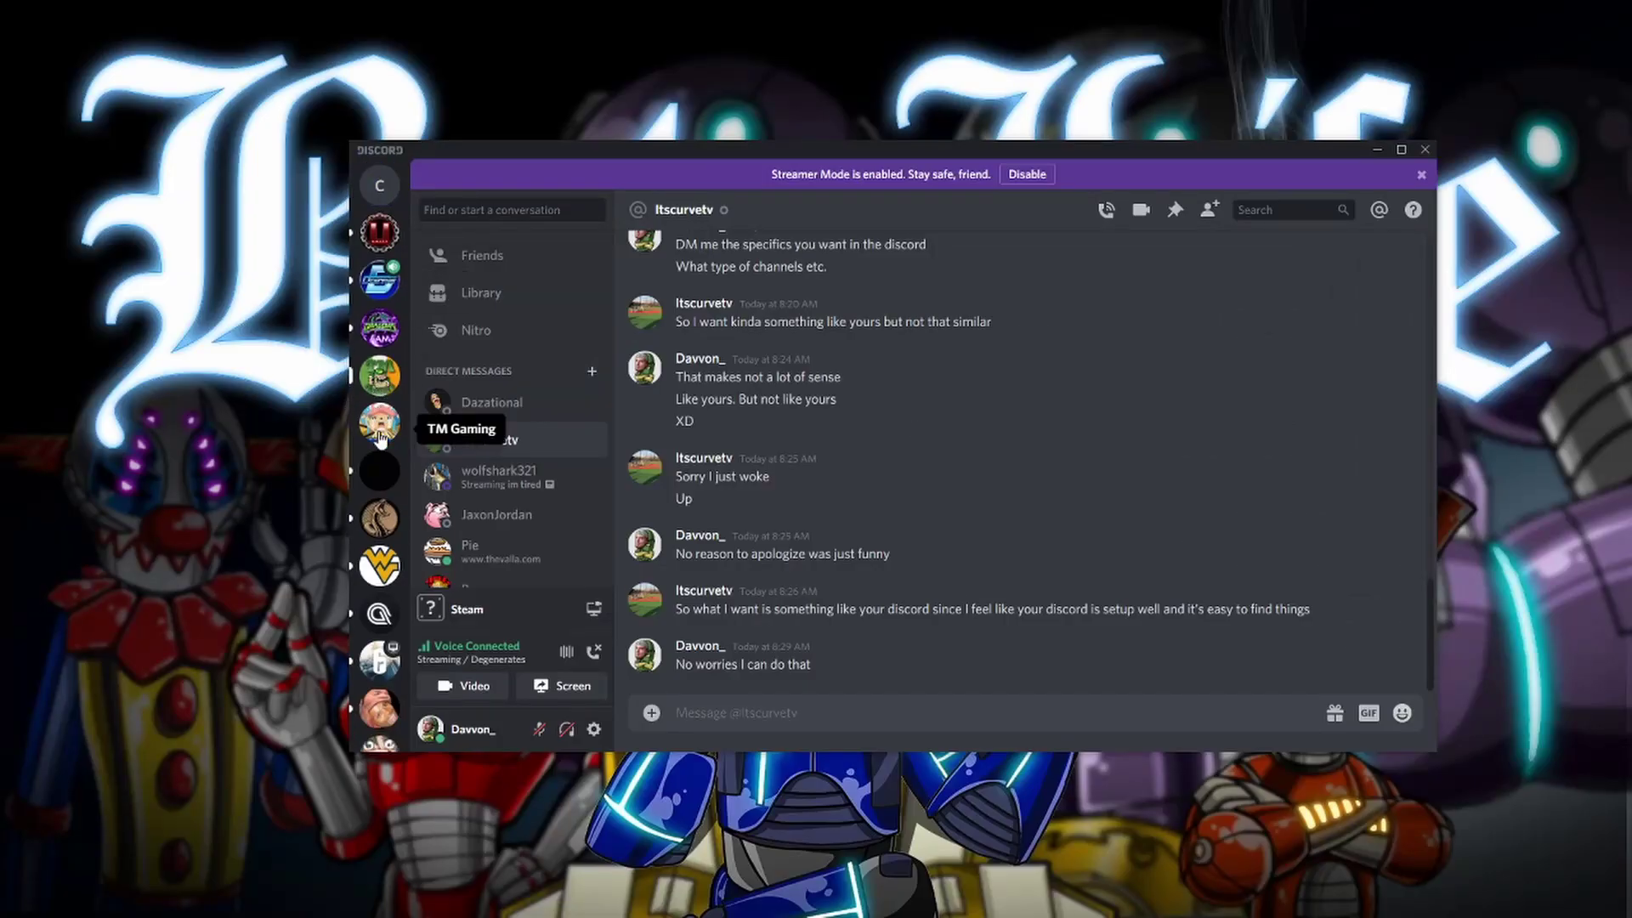
{"action": "scroll", "coordinate": [380, 437], "scroll_direction": "down", "scroll_amount": 8}
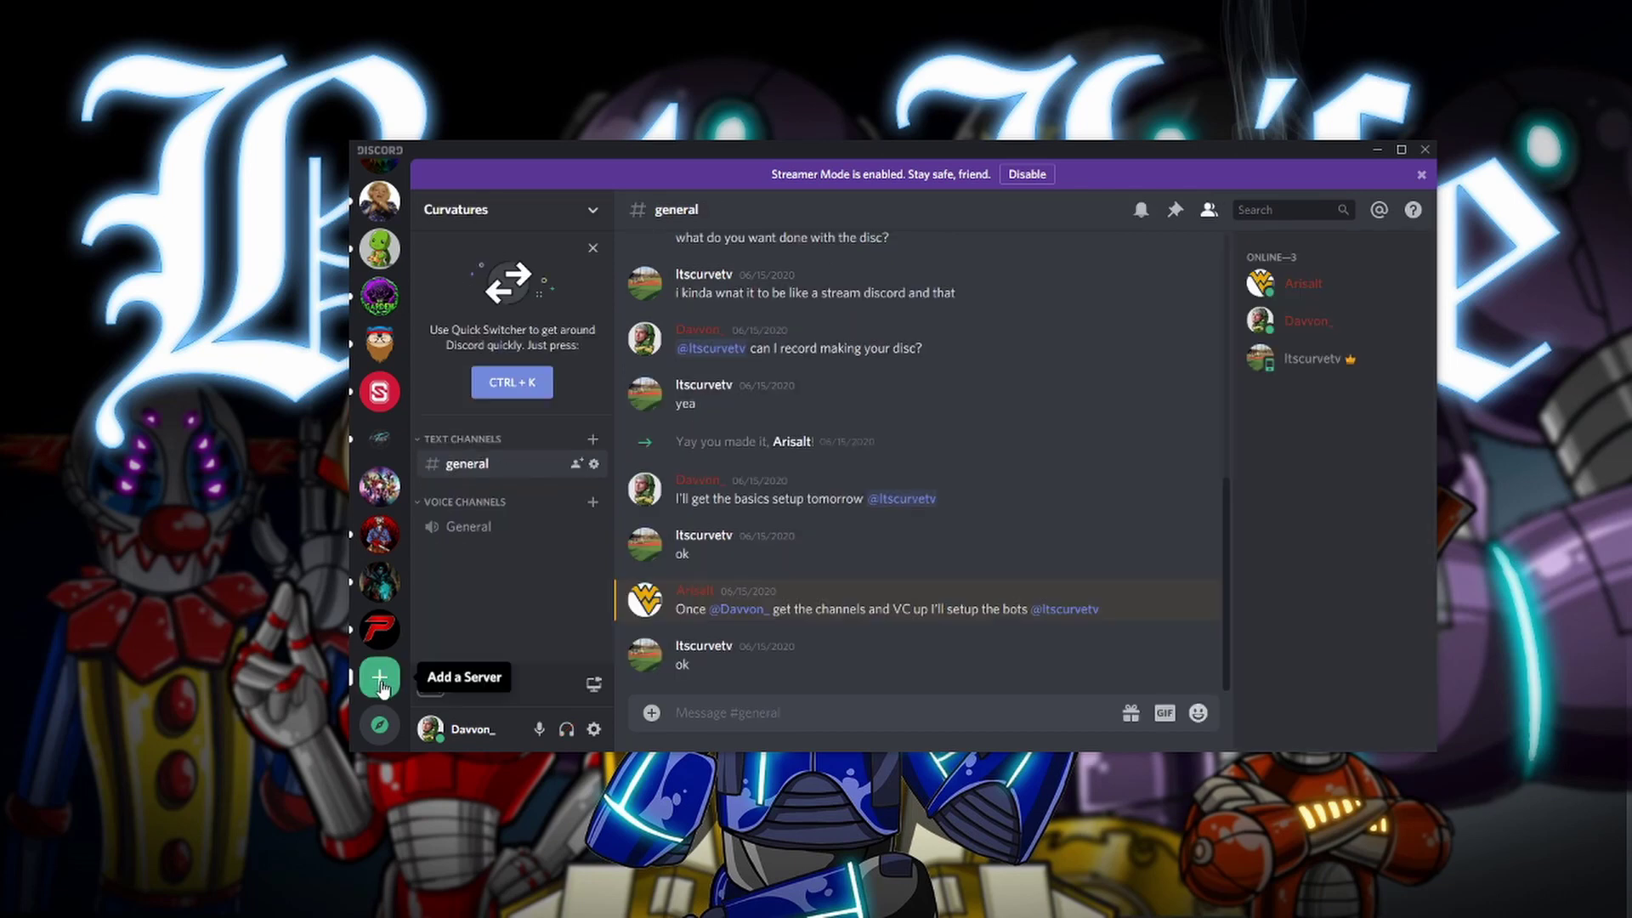
{"action": "scroll", "coordinate": [379, 595], "scroll_direction": "up", "scroll_amount": 5}
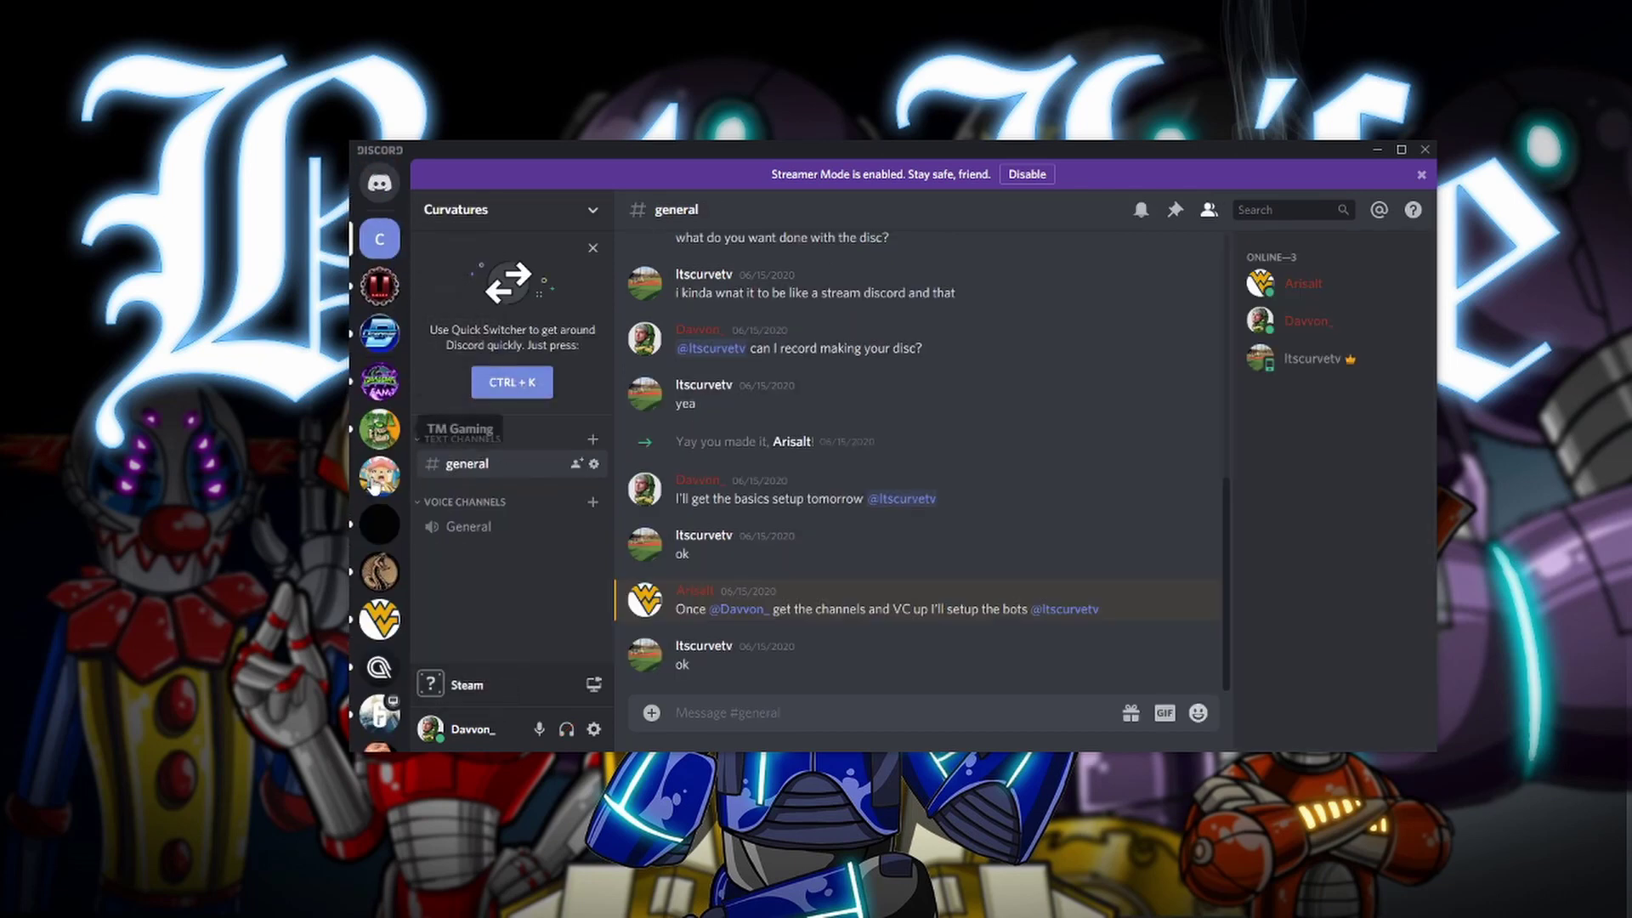
{"action": "scroll", "coordinate": [379, 510], "scroll_direction": "down", "scroll_amount": 5}
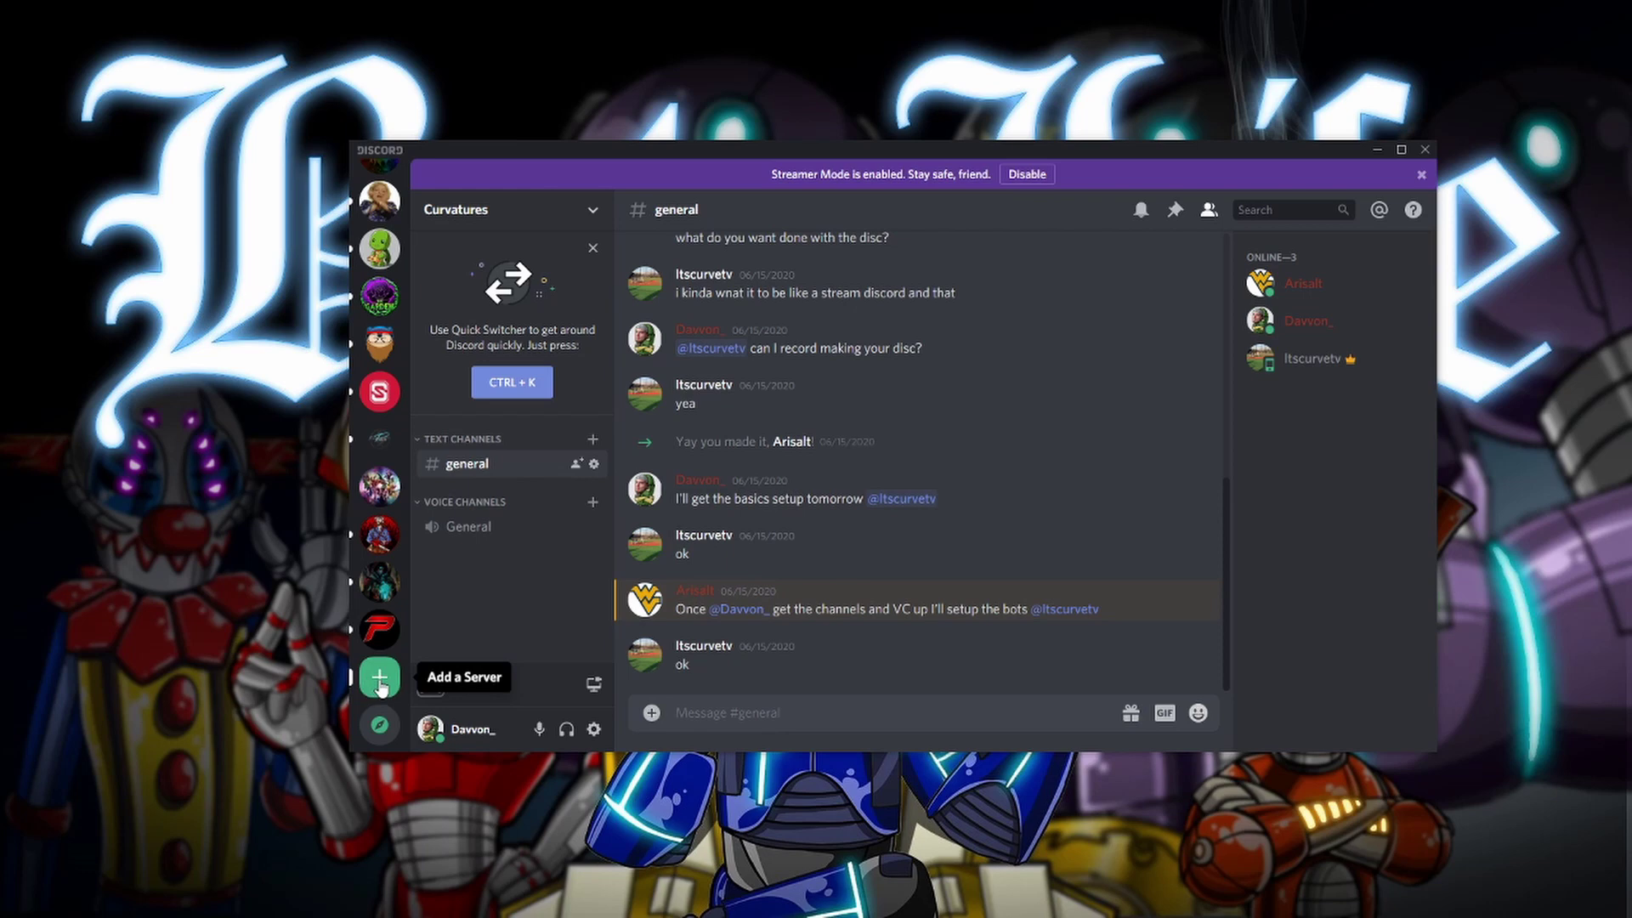
{"action": "left_click", "coordinate": [380, 680]}
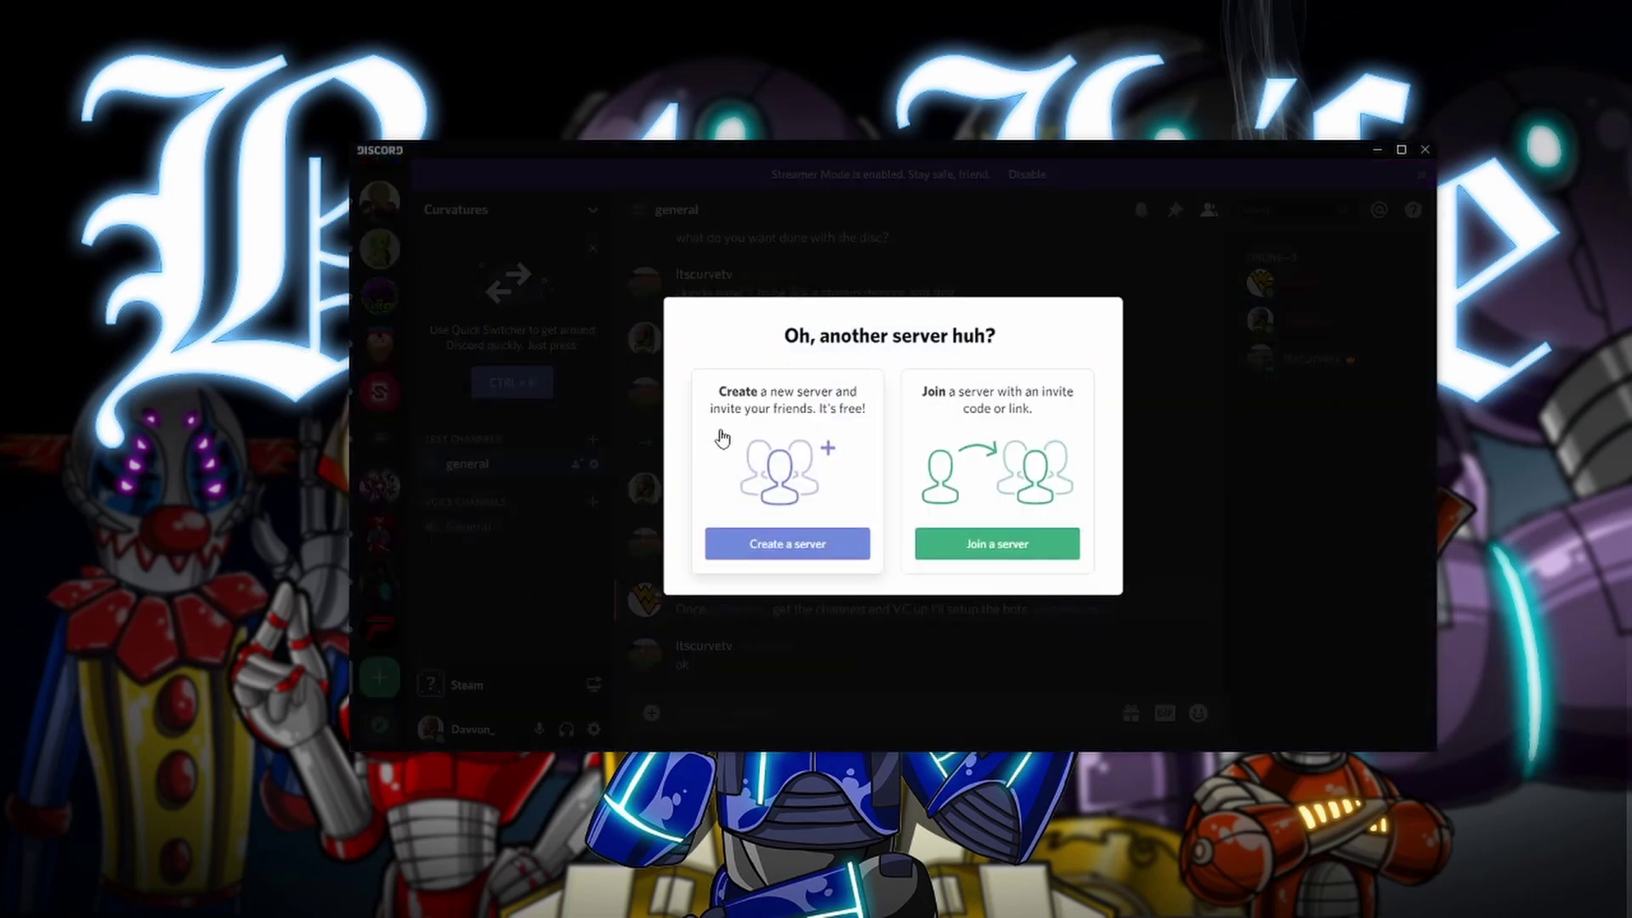
{"action": "left_click", "coordinate": [782, 440]}
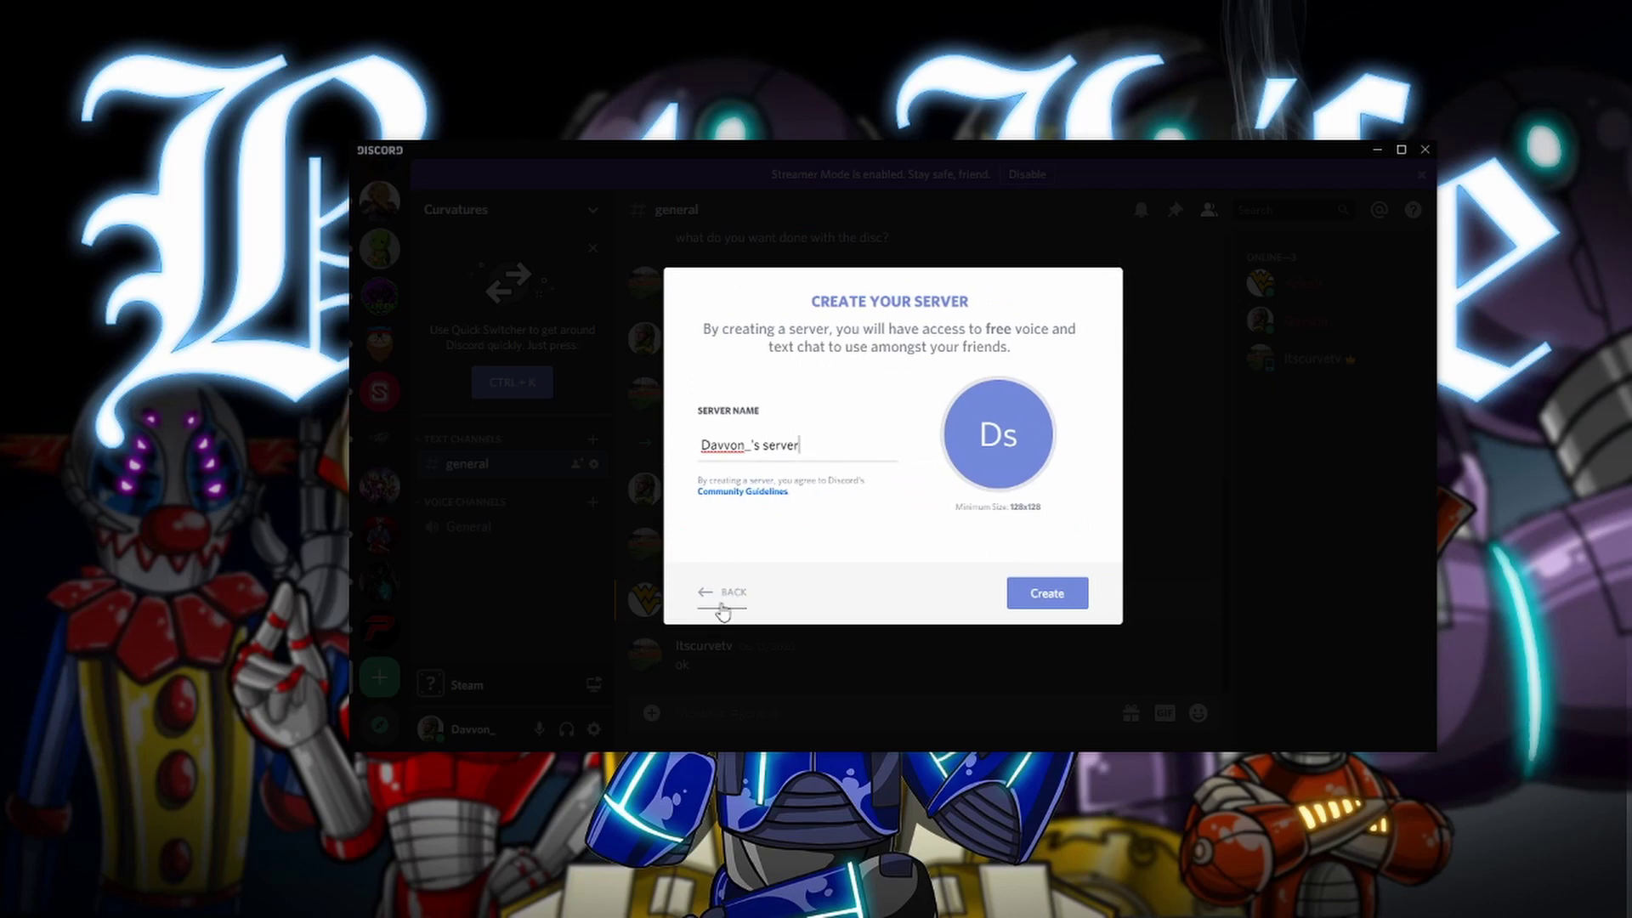
{"action": "left_click", "coordinate": [722, 610]}
{"action": "left_click", "coordinate": [872, 633]}
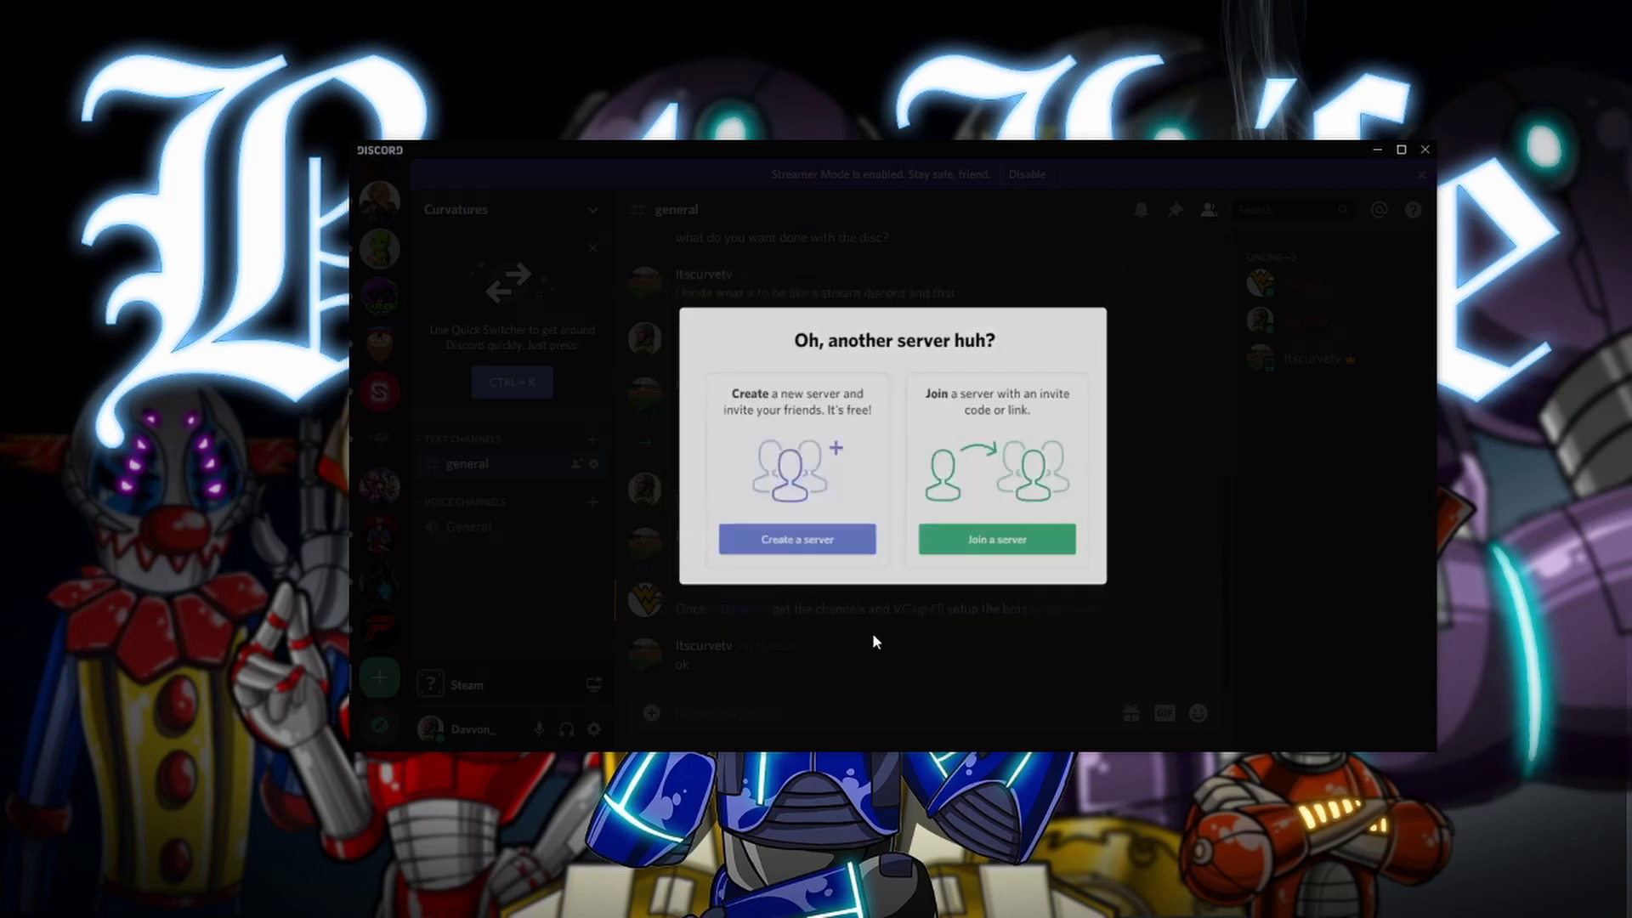
{"action": "scroll", "coordinate": [380, 527], "scroll_direction": "up", "scroll_amount": 5}
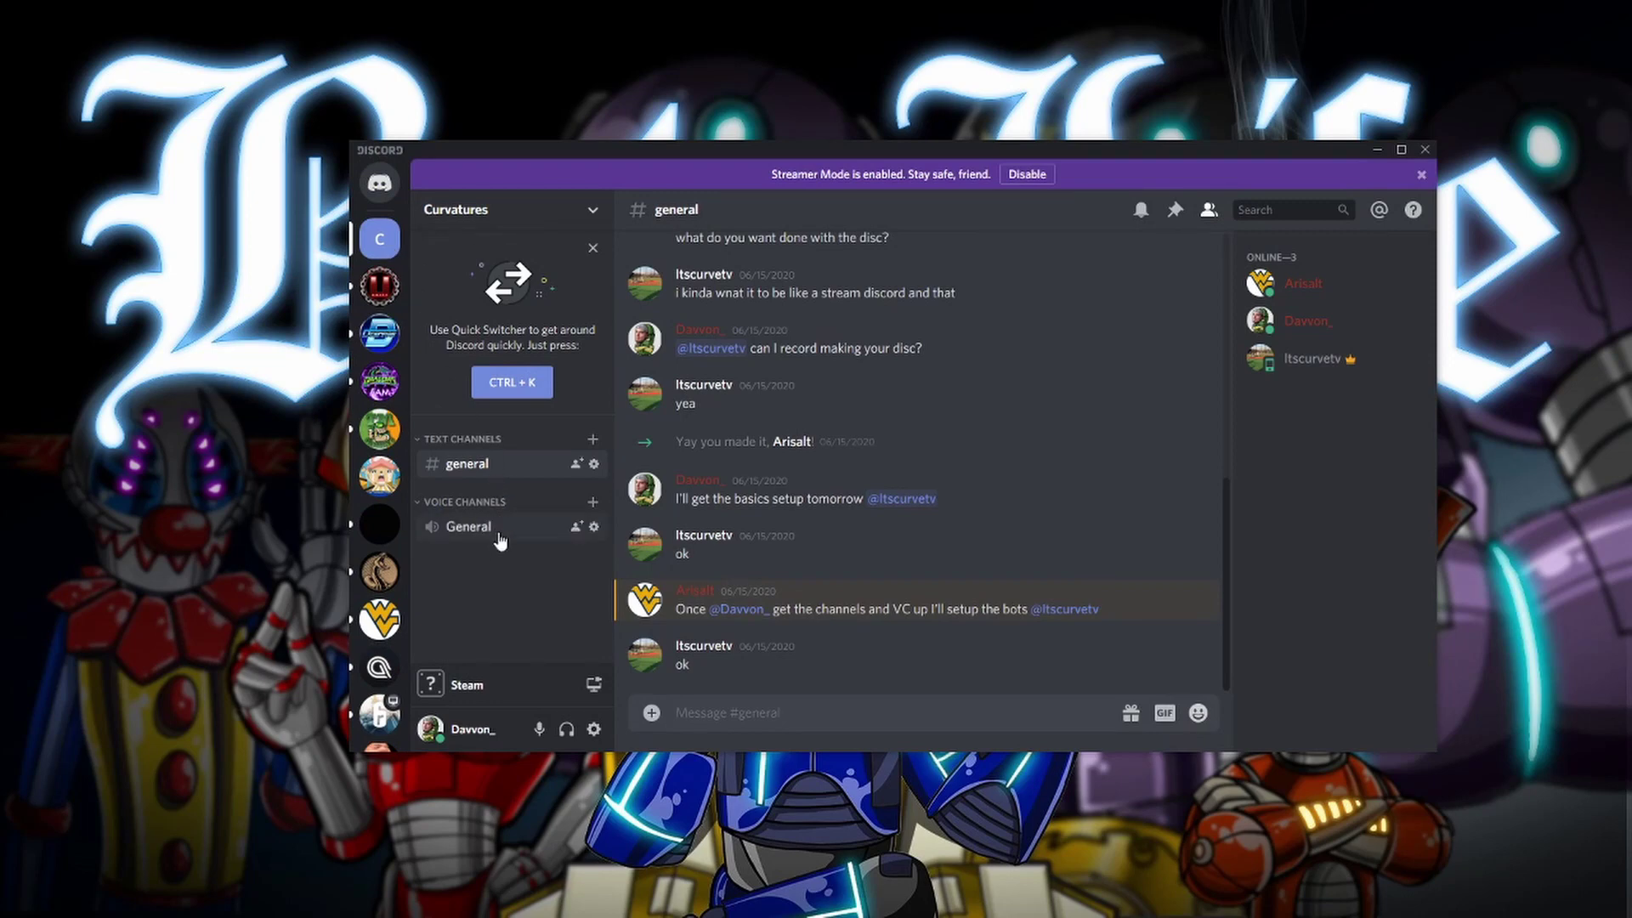
Review the direct messages about the requested server setup and return to the Curvatures server
{"action": "left_click", "coordinate": [380, 202]}
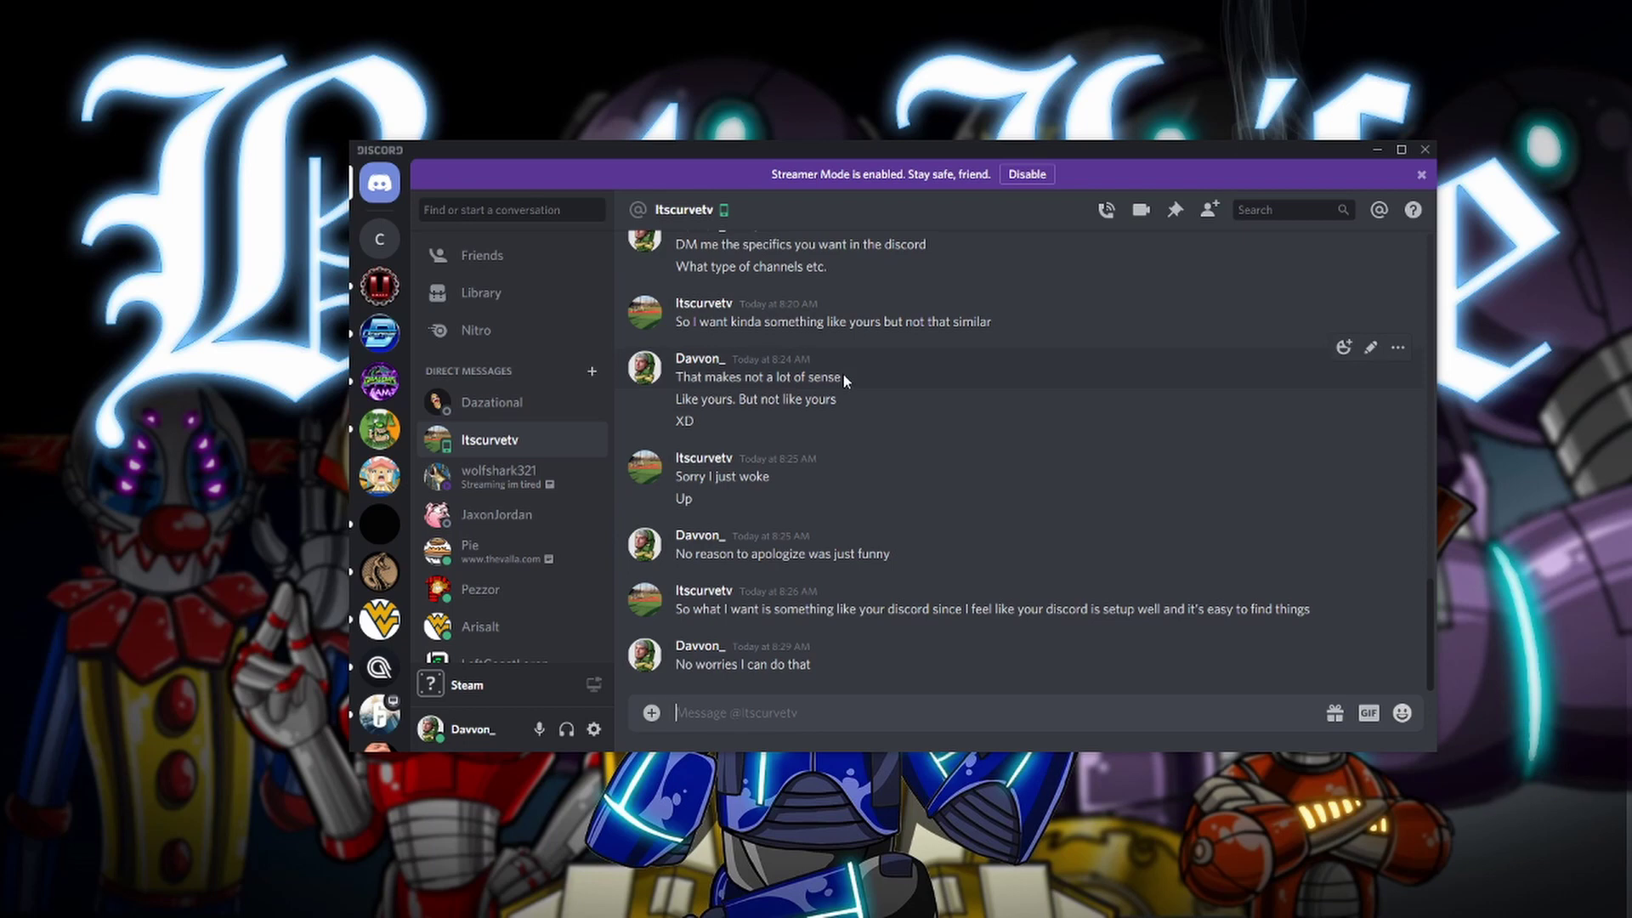
{"action": "left_click", "coordinate": [379, 239]}
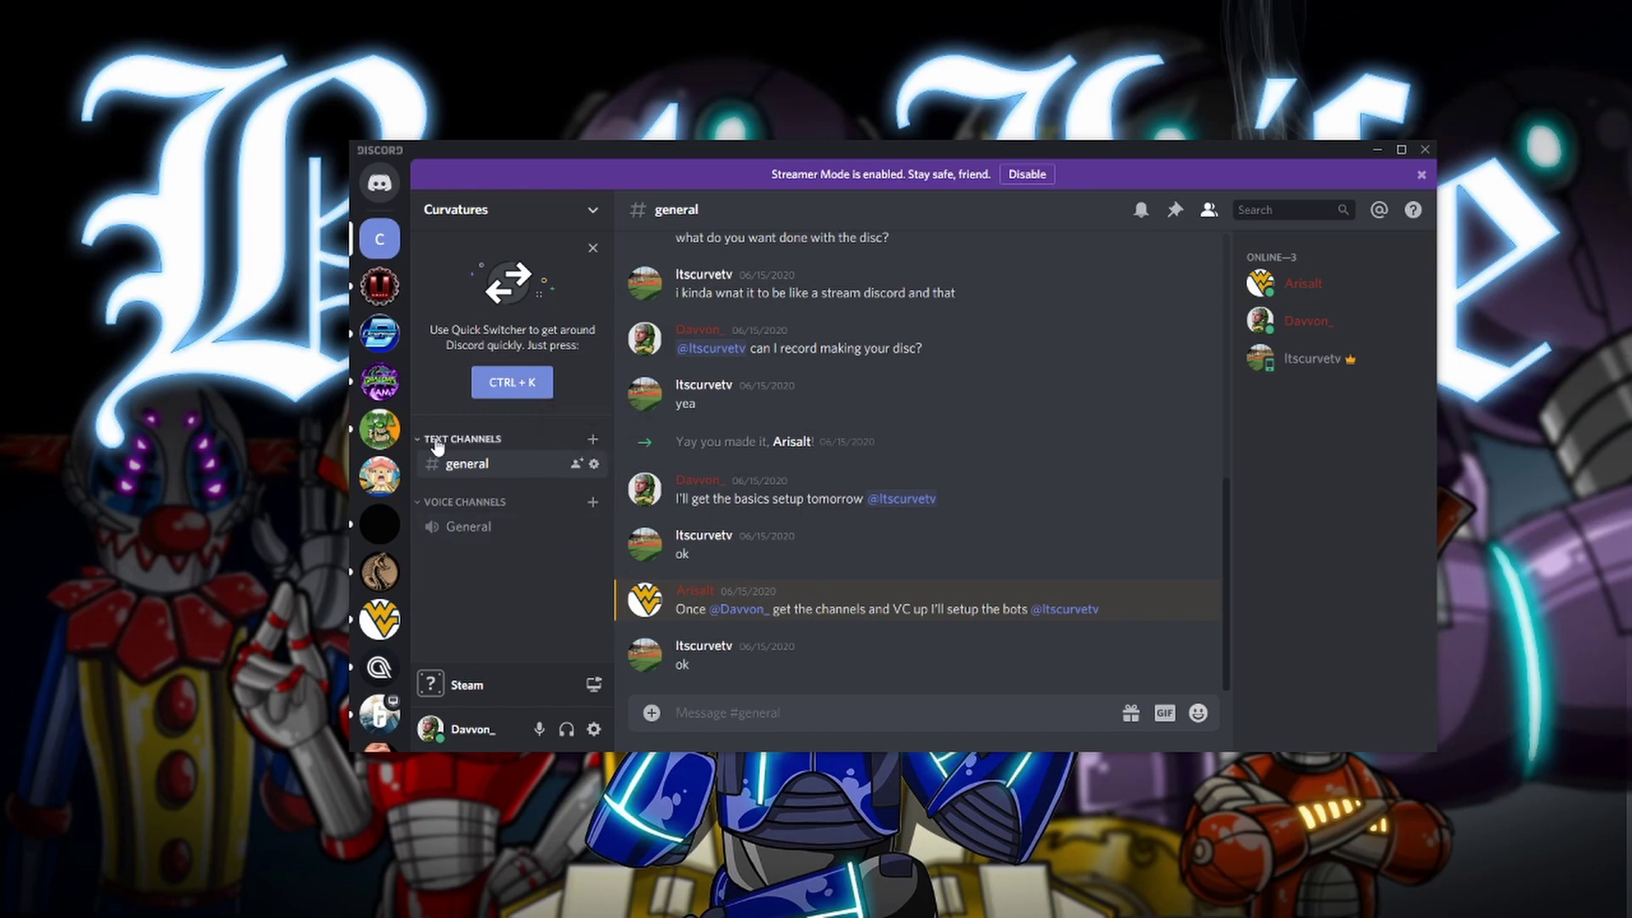
Create a text channel named rules under Text Channels and open it
{"action": "left_click", "coordinate": [593, 439]}
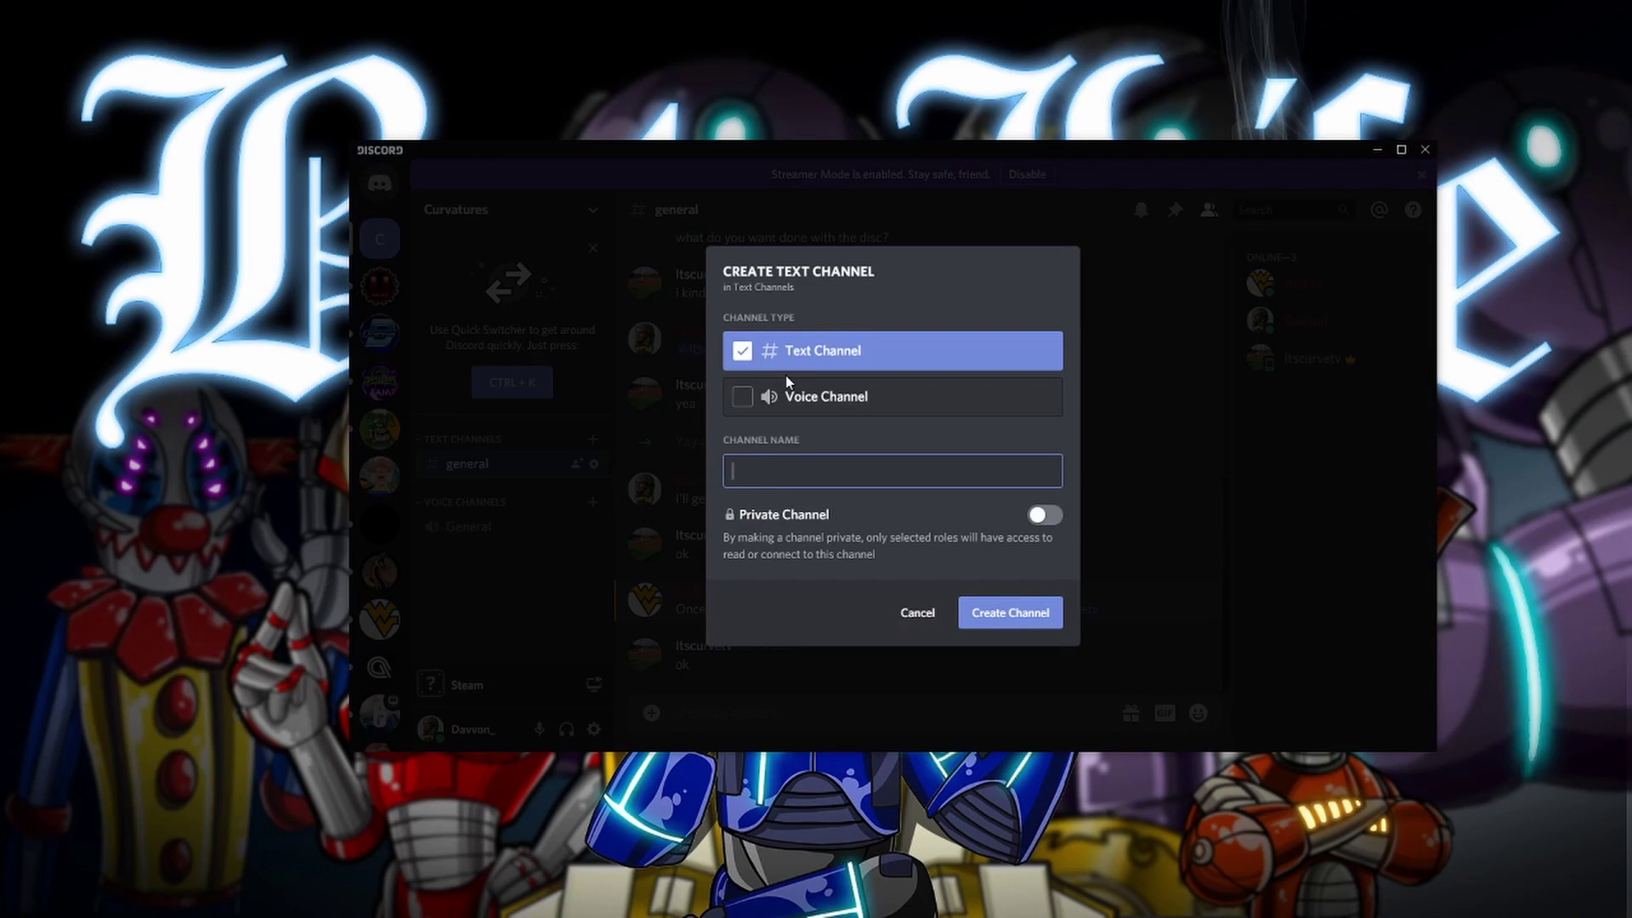
{"action": "type", "text": "rules"}
{"action": "left_click", "coordinate": [988, 621]}
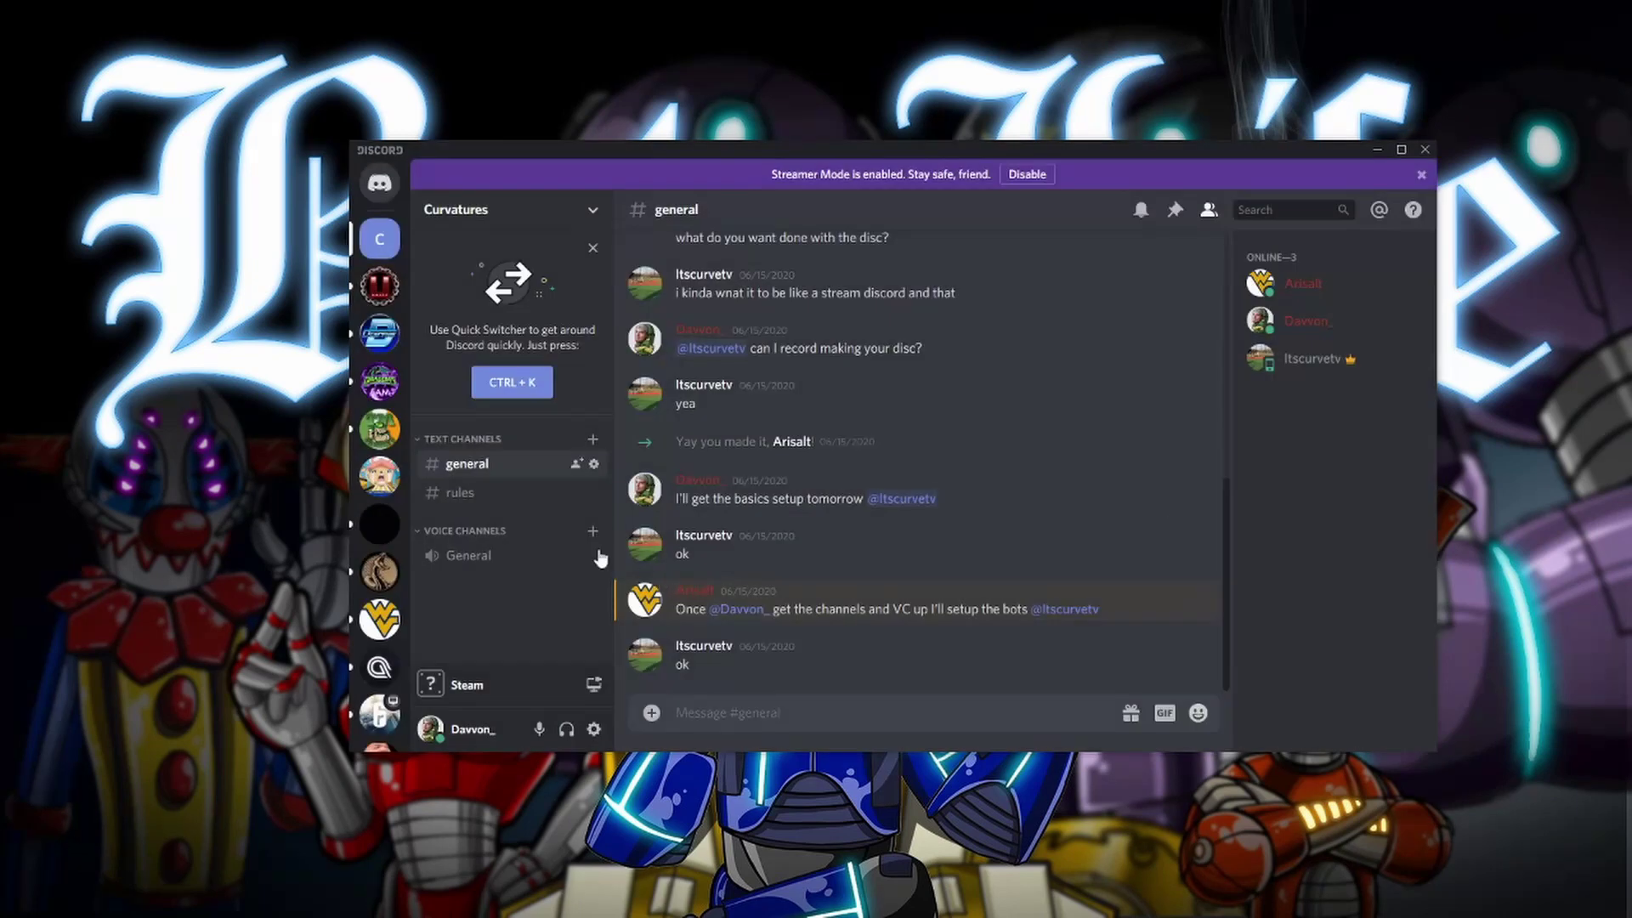
{"action": "left_click", "coordinate": [508, 493]}
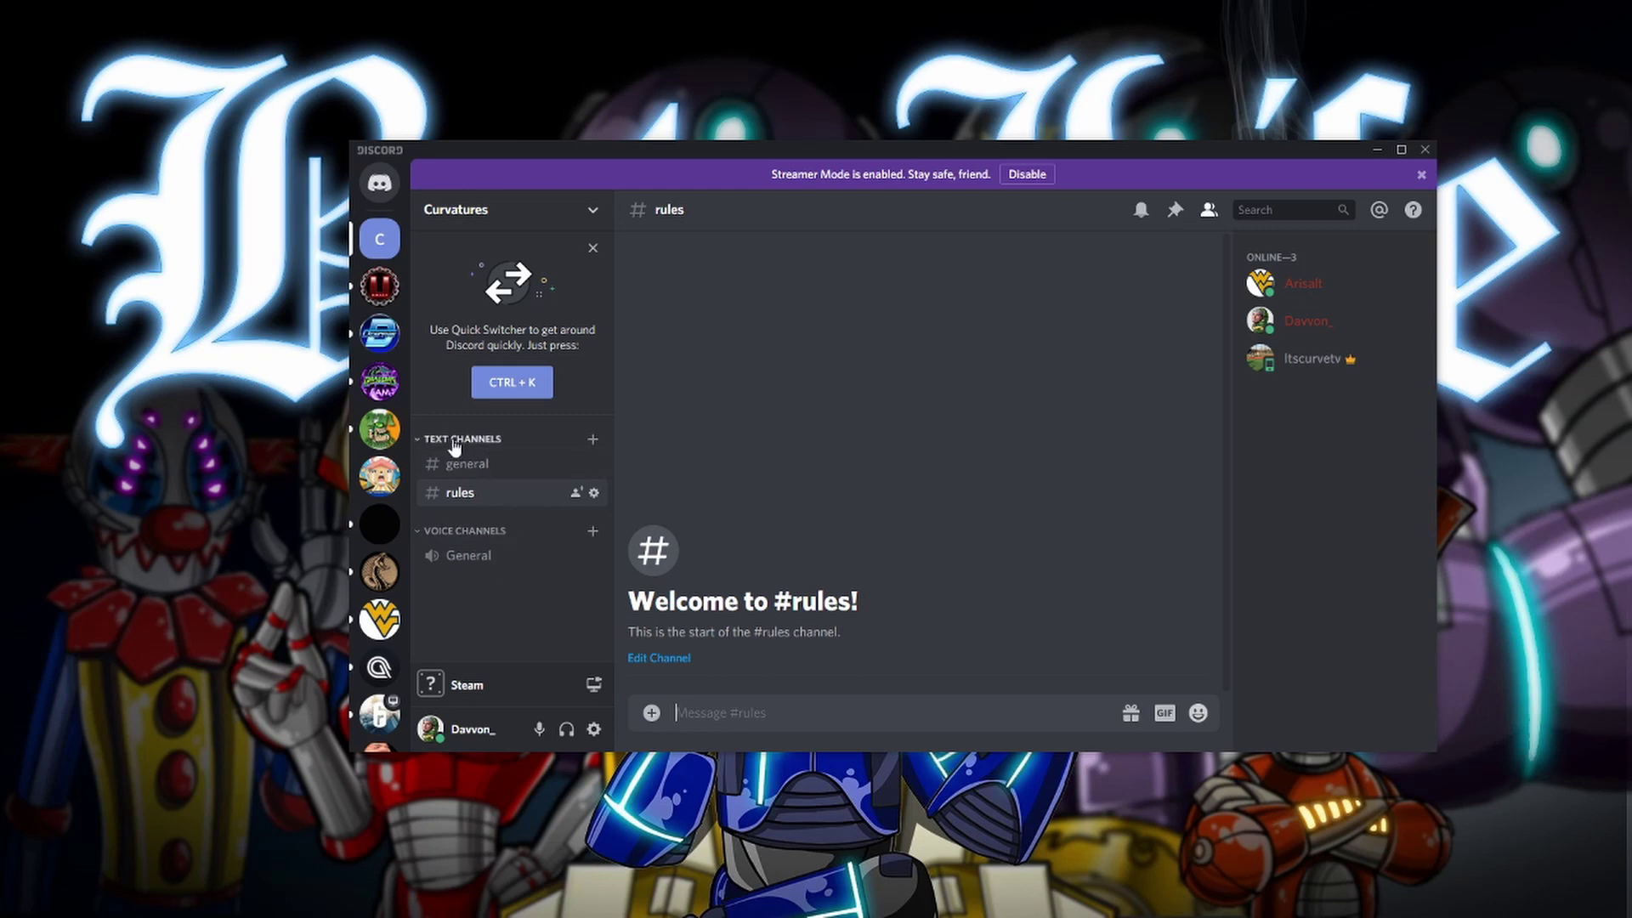
Create a private voice channel named Private Channel under Voice Channels, allowing the listed role to connect
{"action": "left_click", "coordinate": [591, 536]}
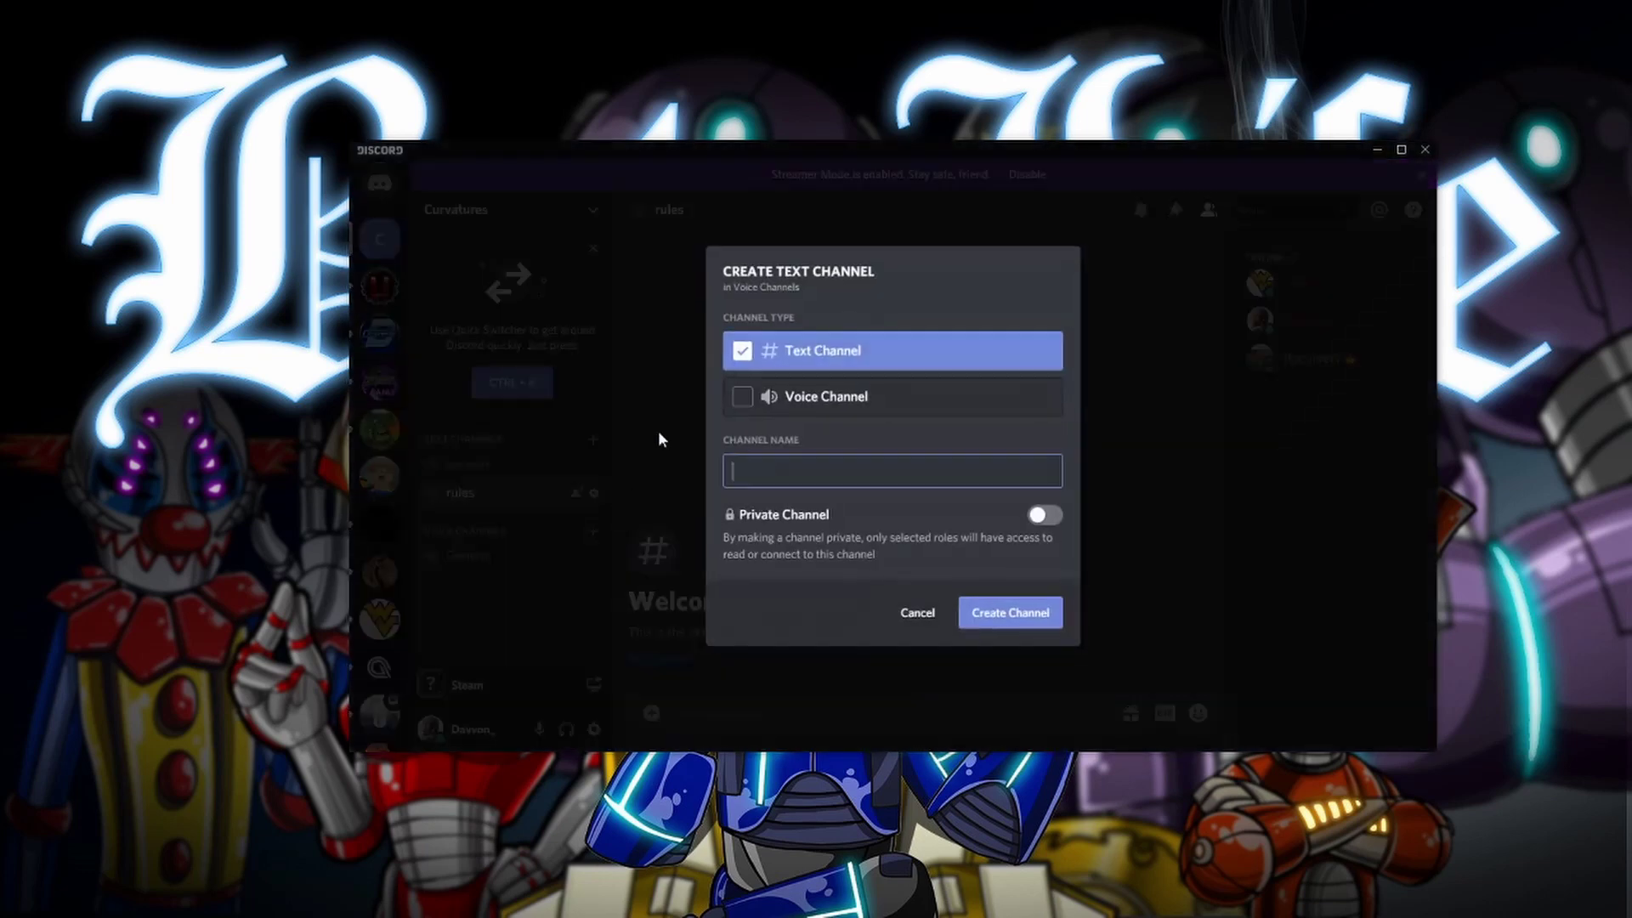
{"action": "left_click", "coordinate": [831, 414]}
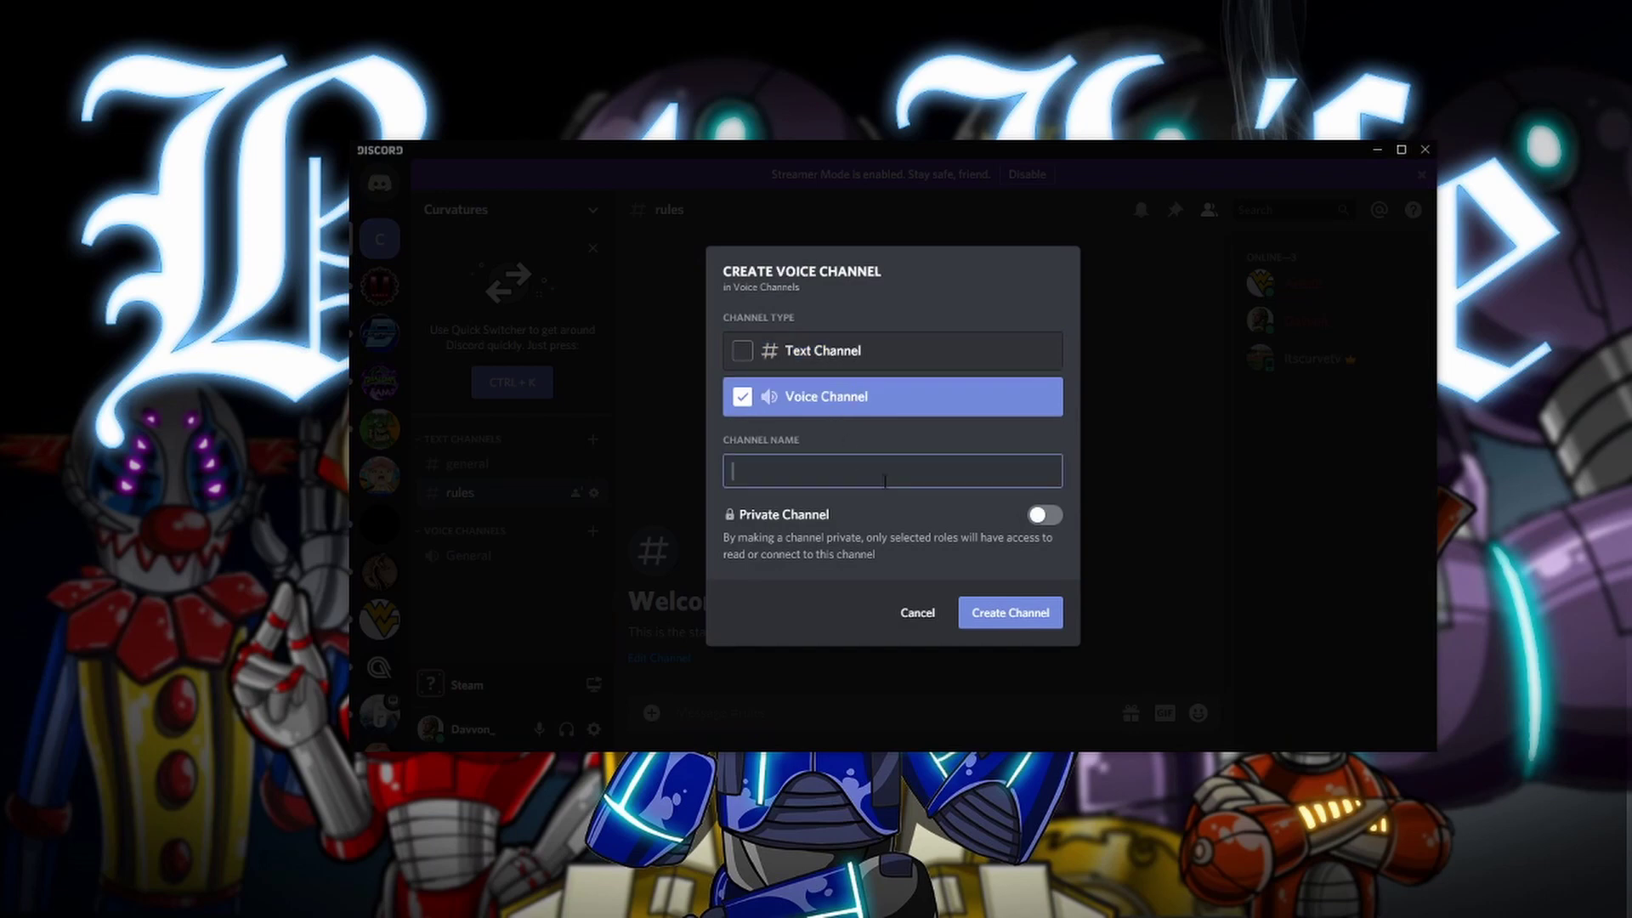
{"action": "type", "text": "Private Channel"}
{"action": "left_click", "coordinate": [1046, 516]}
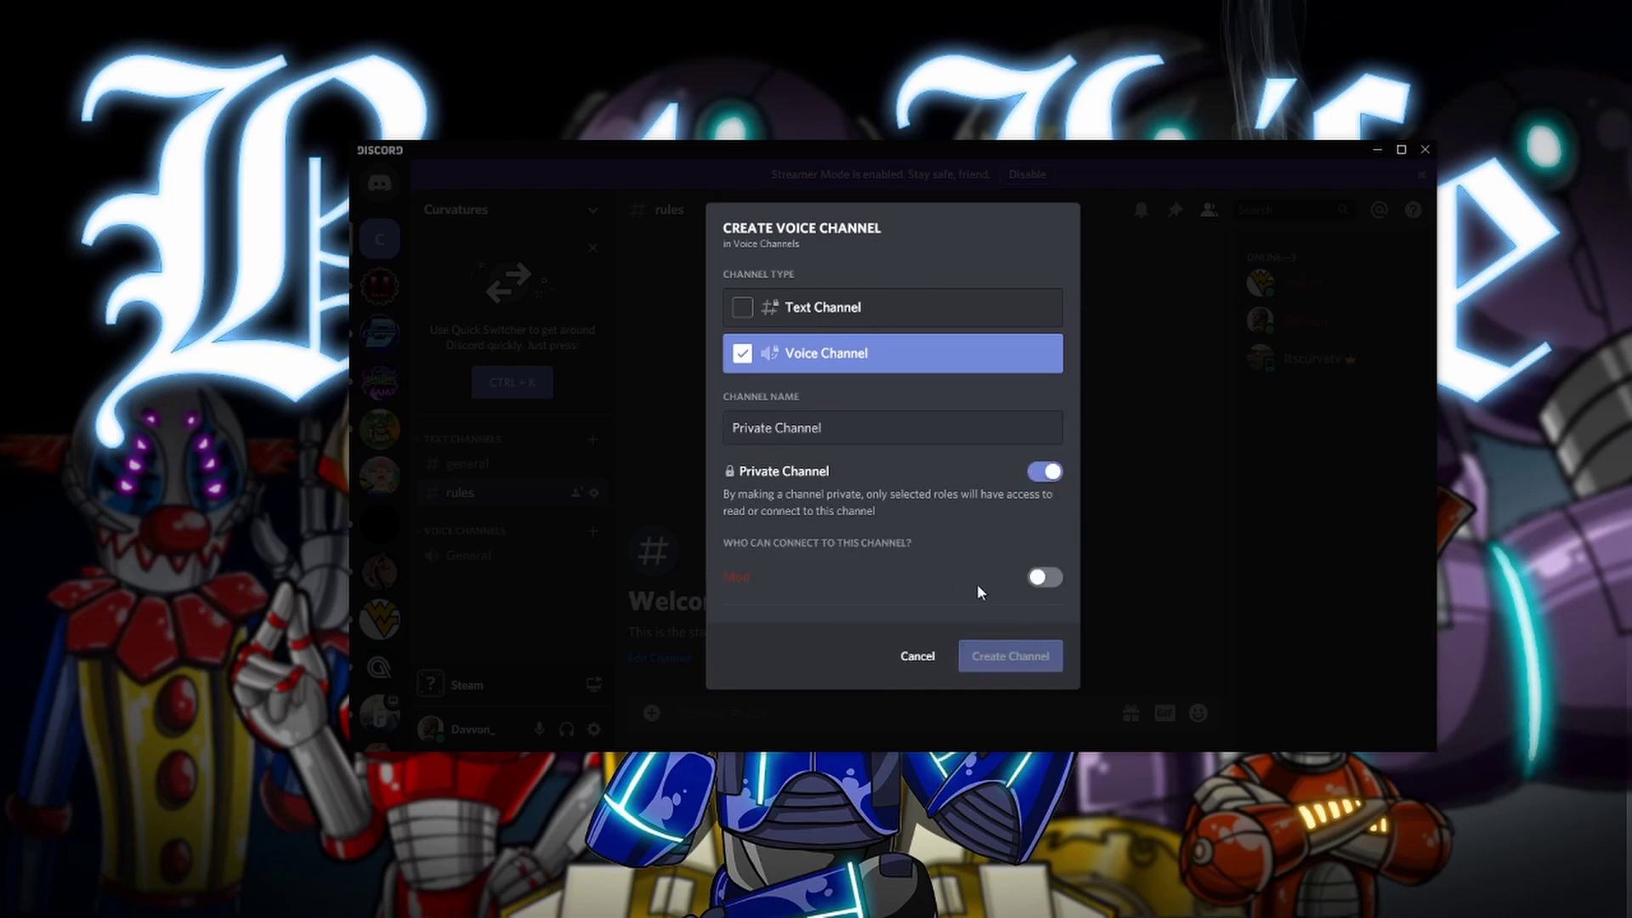
{"action": "left_click", "coordinate": [1045, 580]}
{"action": "left_click", "coordinate": [1017, 659]}
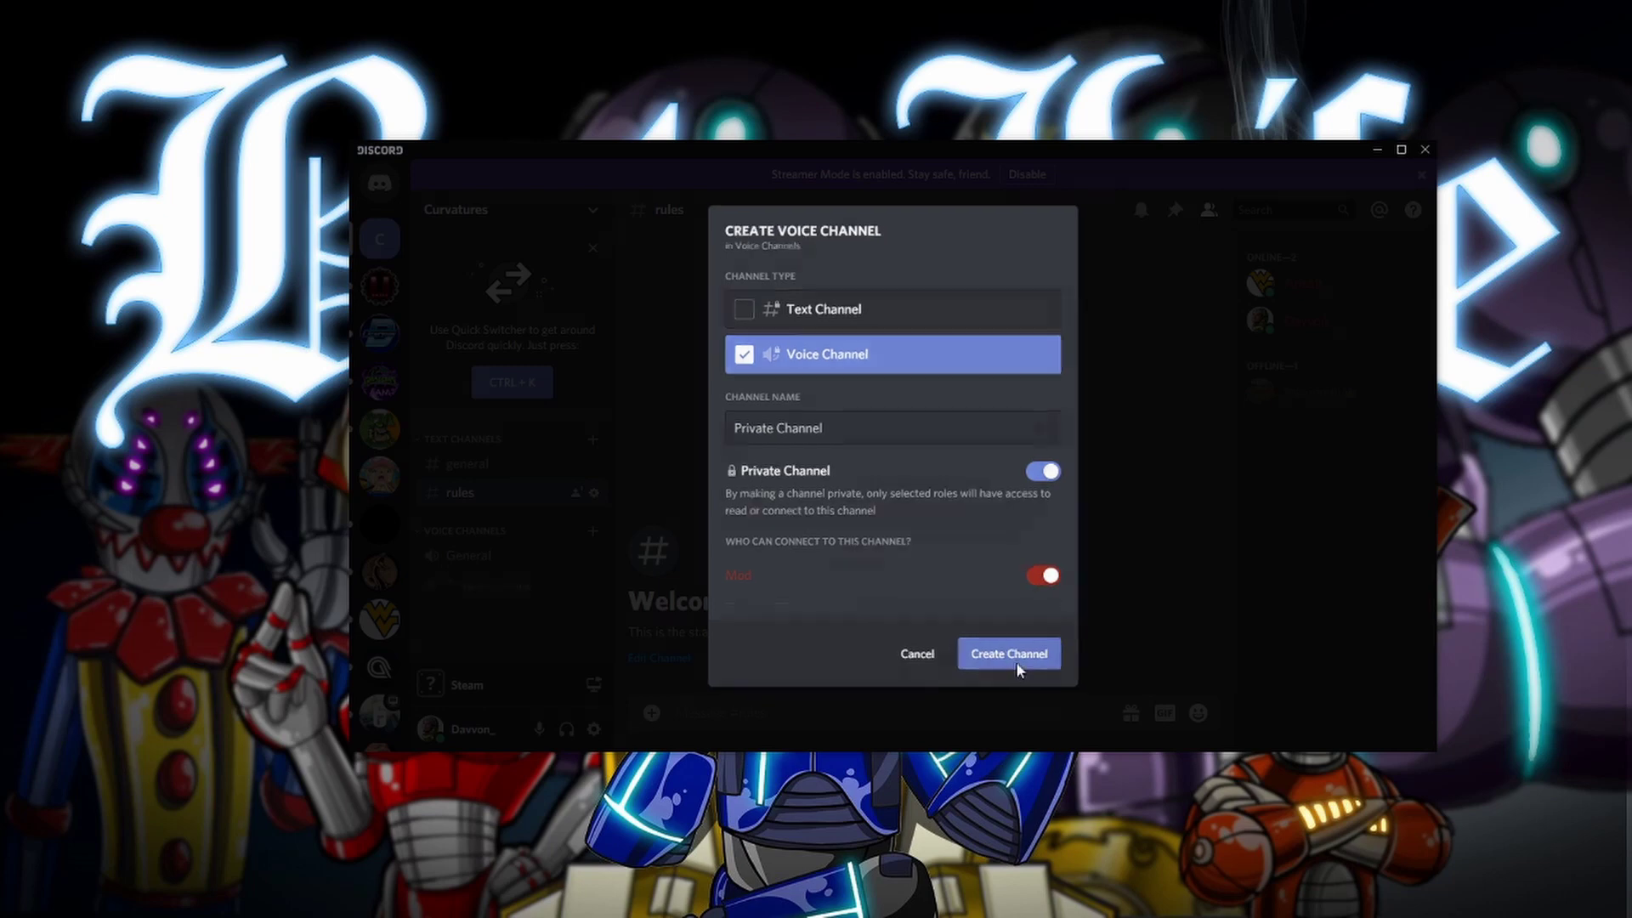
Try joining the Private Channel voice channel and disconnect from it
{"action": "left_click", "coordinate": [520, 586]}
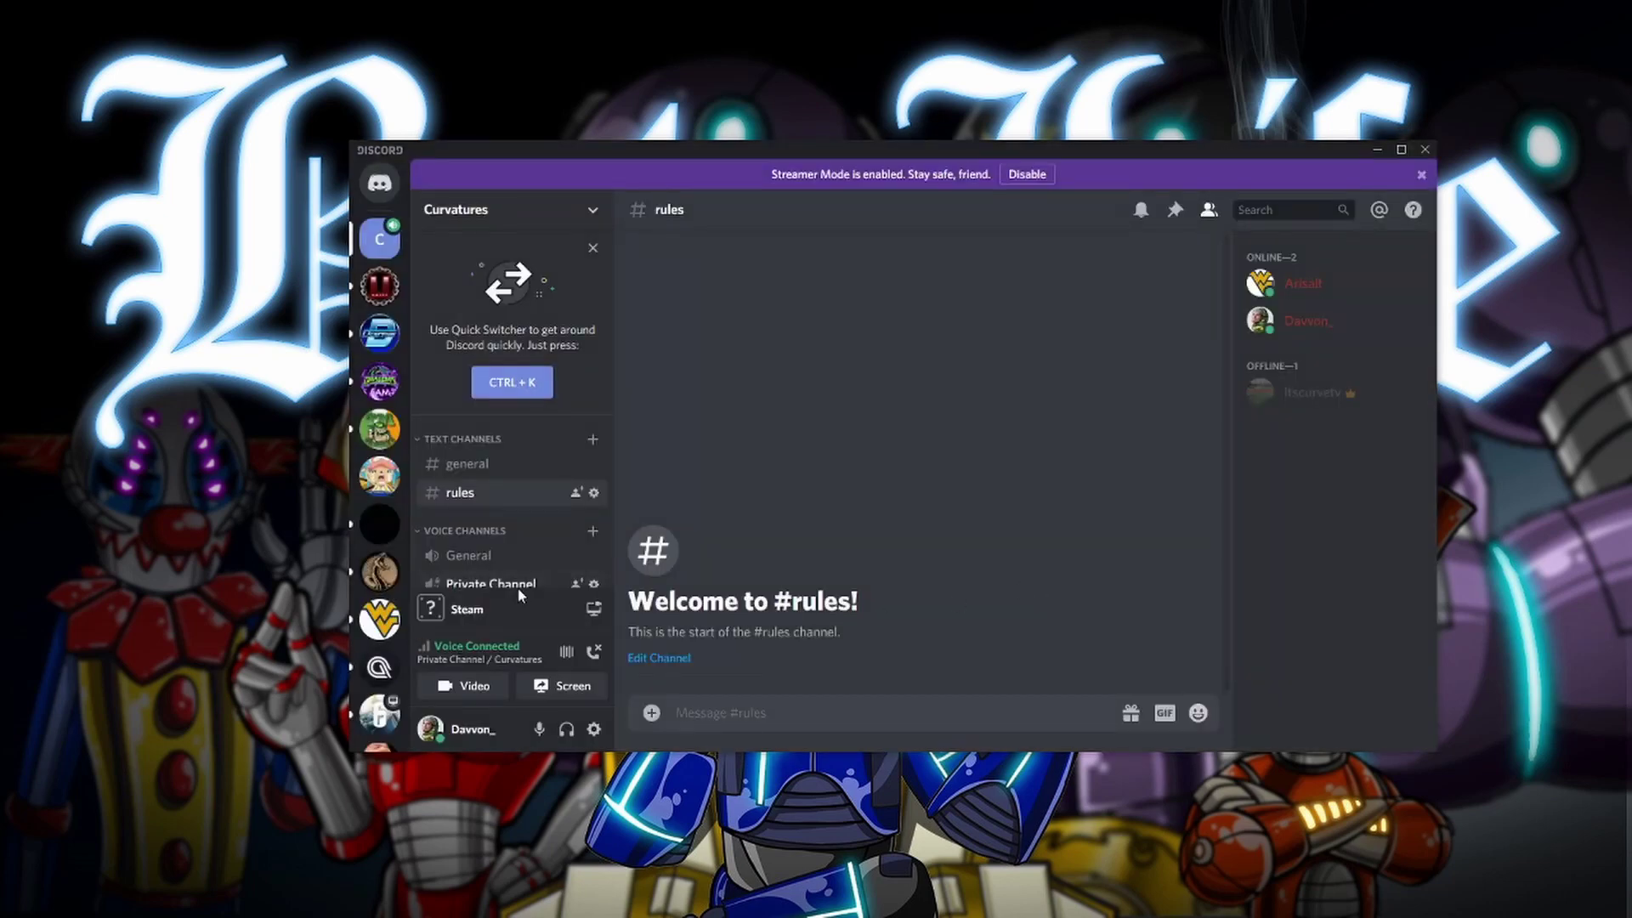
{"action": "scroll", "coordinate": [544, 508], "scroll_direction": "down", "scroll_amount": 2}
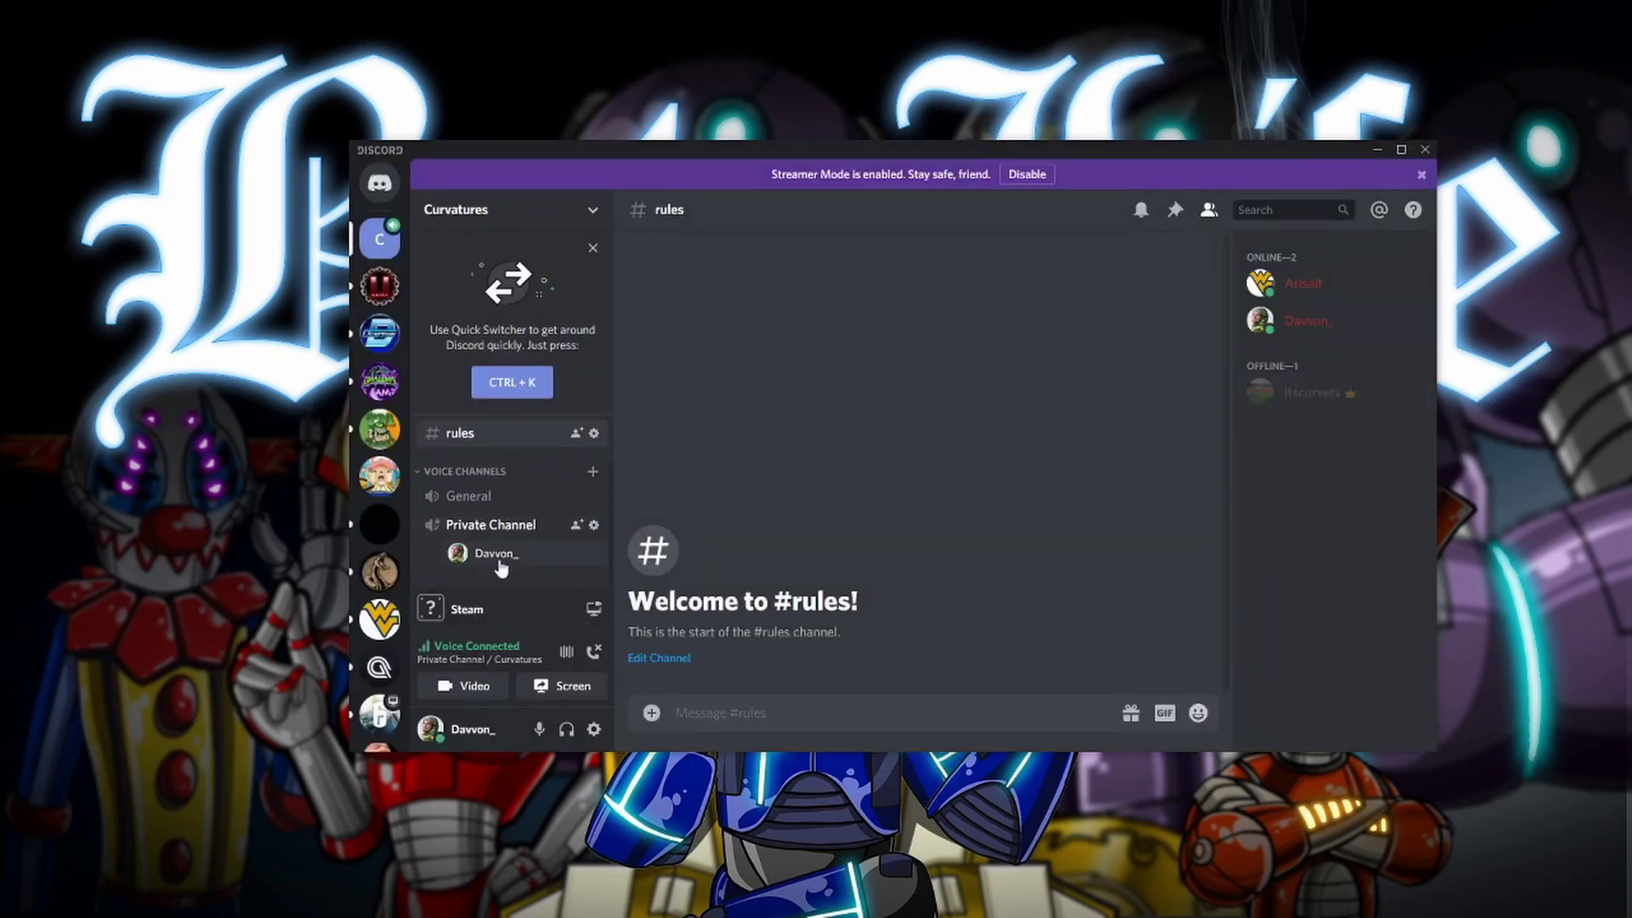
{"action": "left_click", "coordinate": [596, 653]}
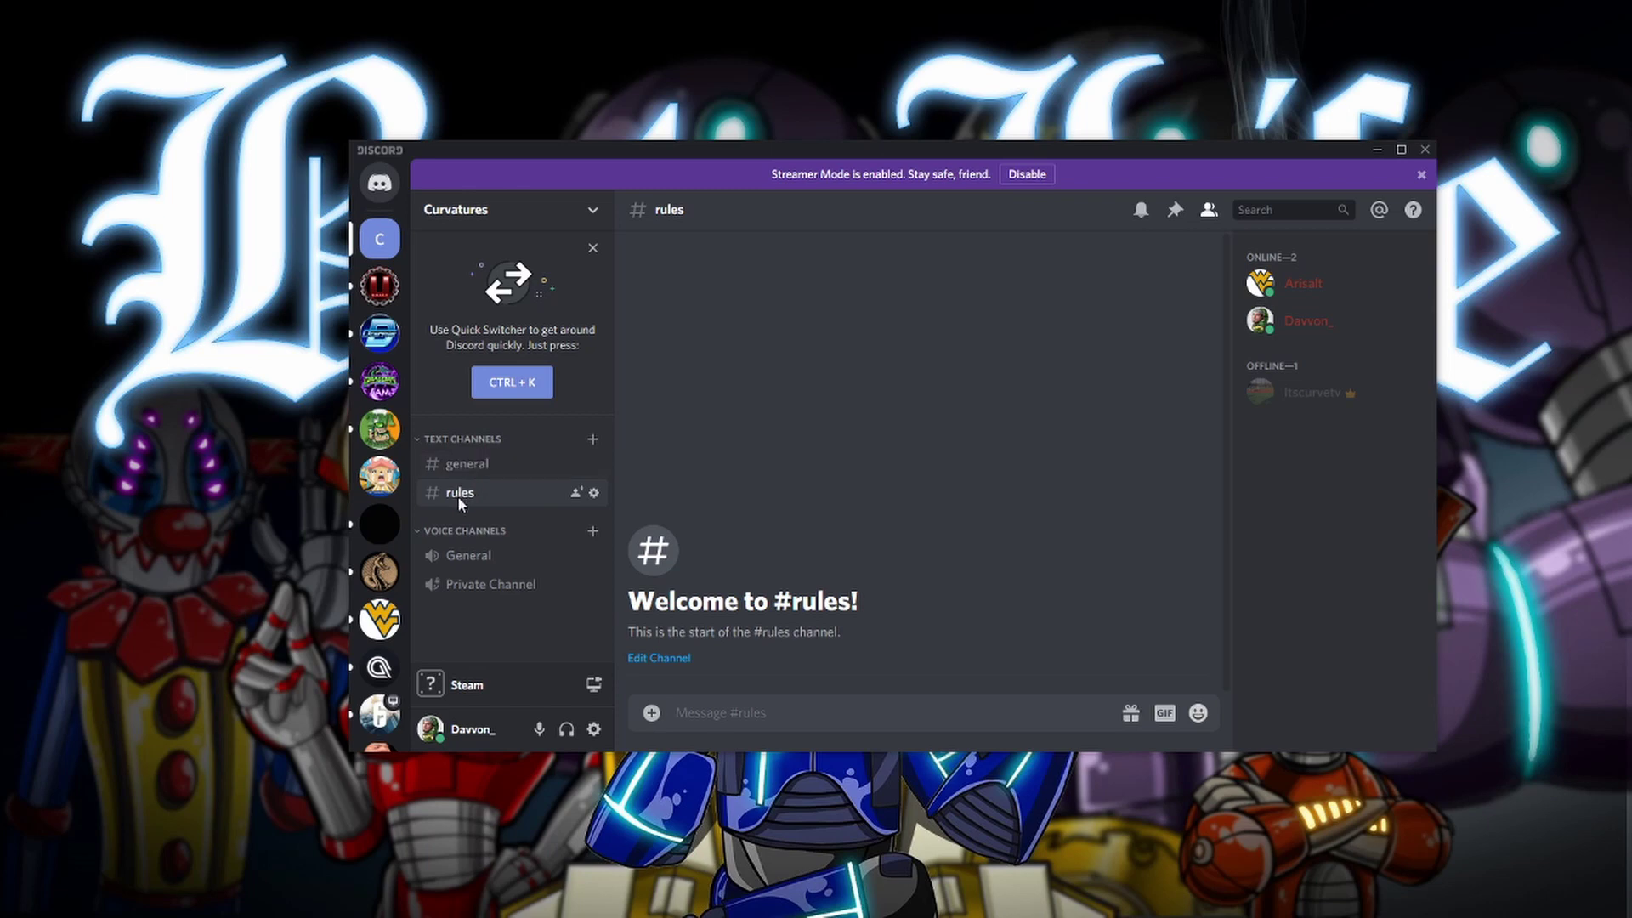
Dismiss the Quick Switcher tip and create a non-private category named Start Here First
{"action": "right_click", "coordinate": [476, 421]}
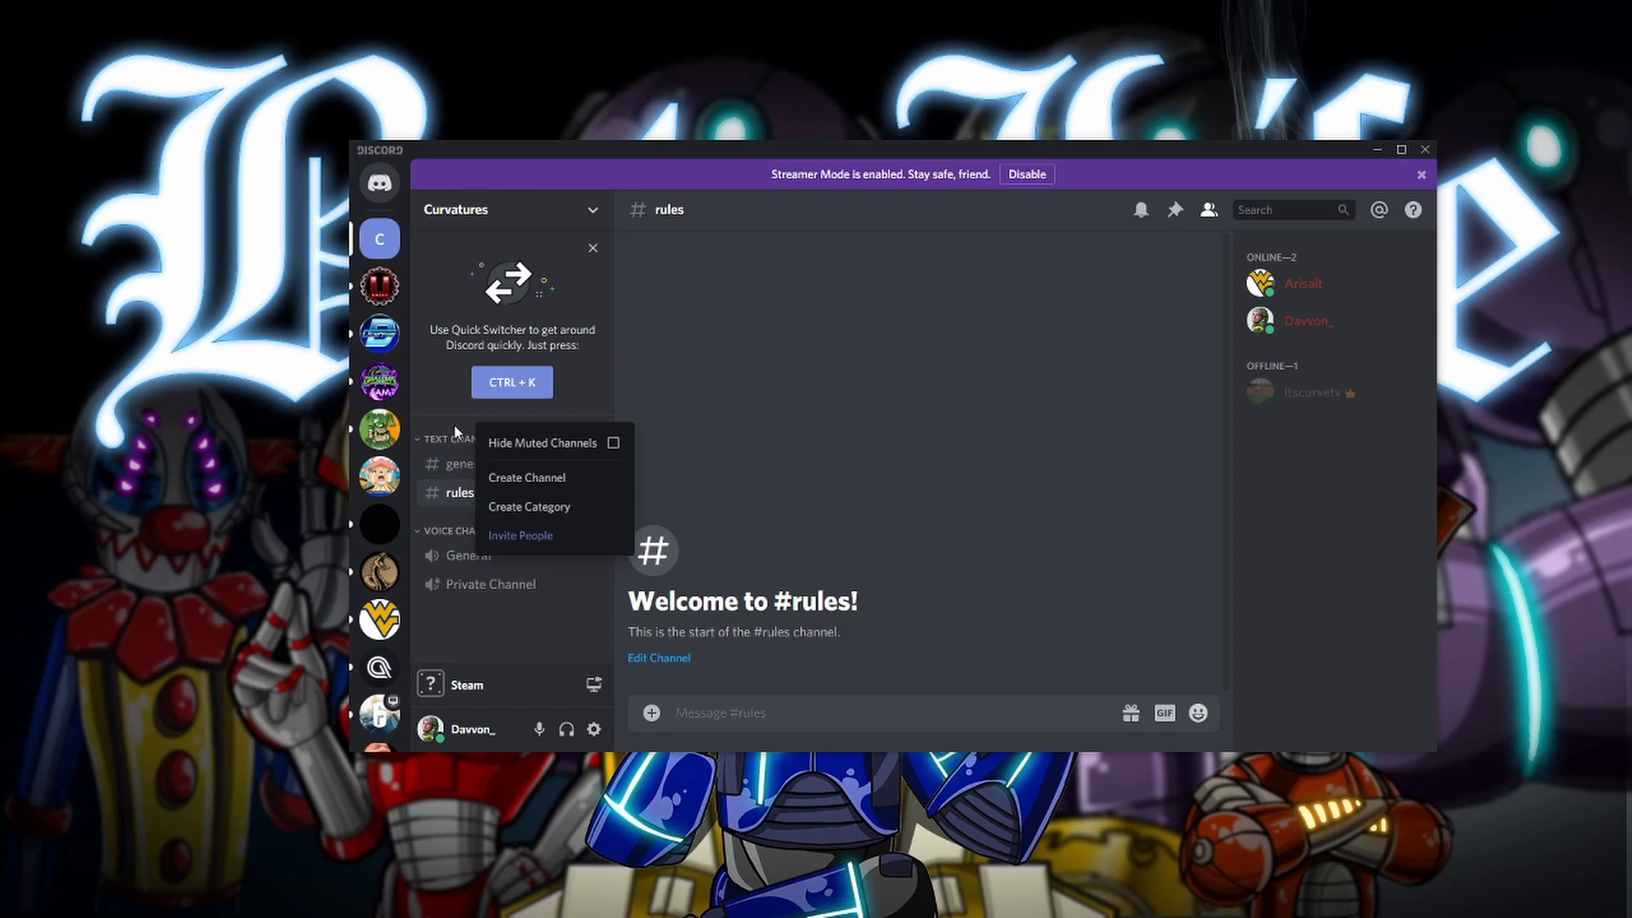
{"action": "left_click", "coordinate": [438, 430]}
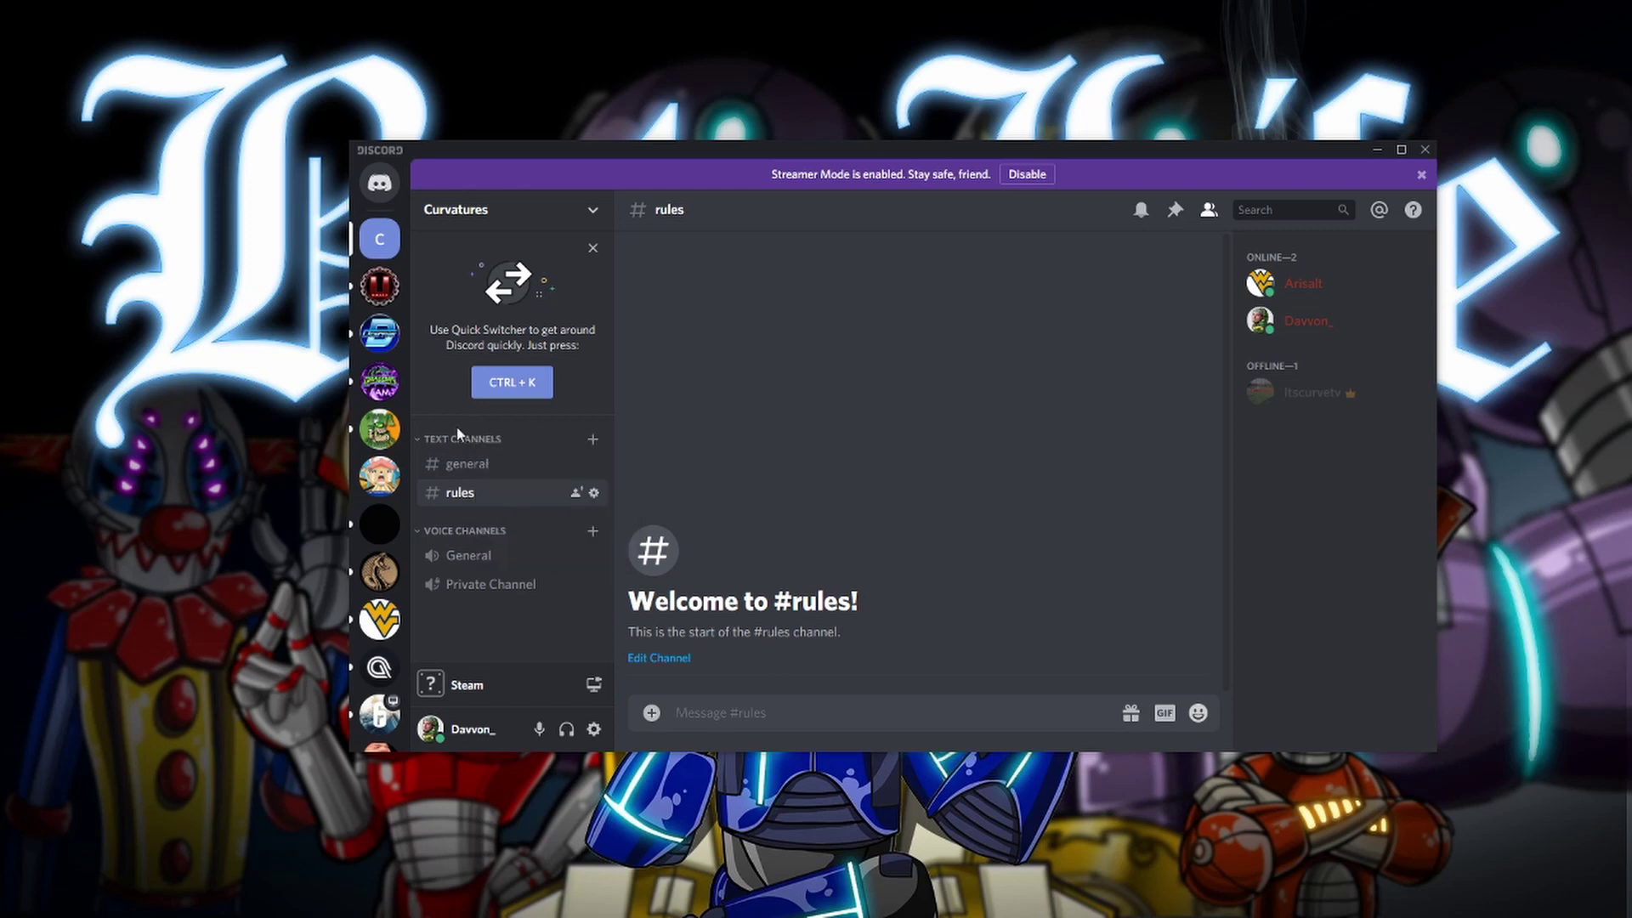
{"action": "left_click", "coordinate": [593, 247]}
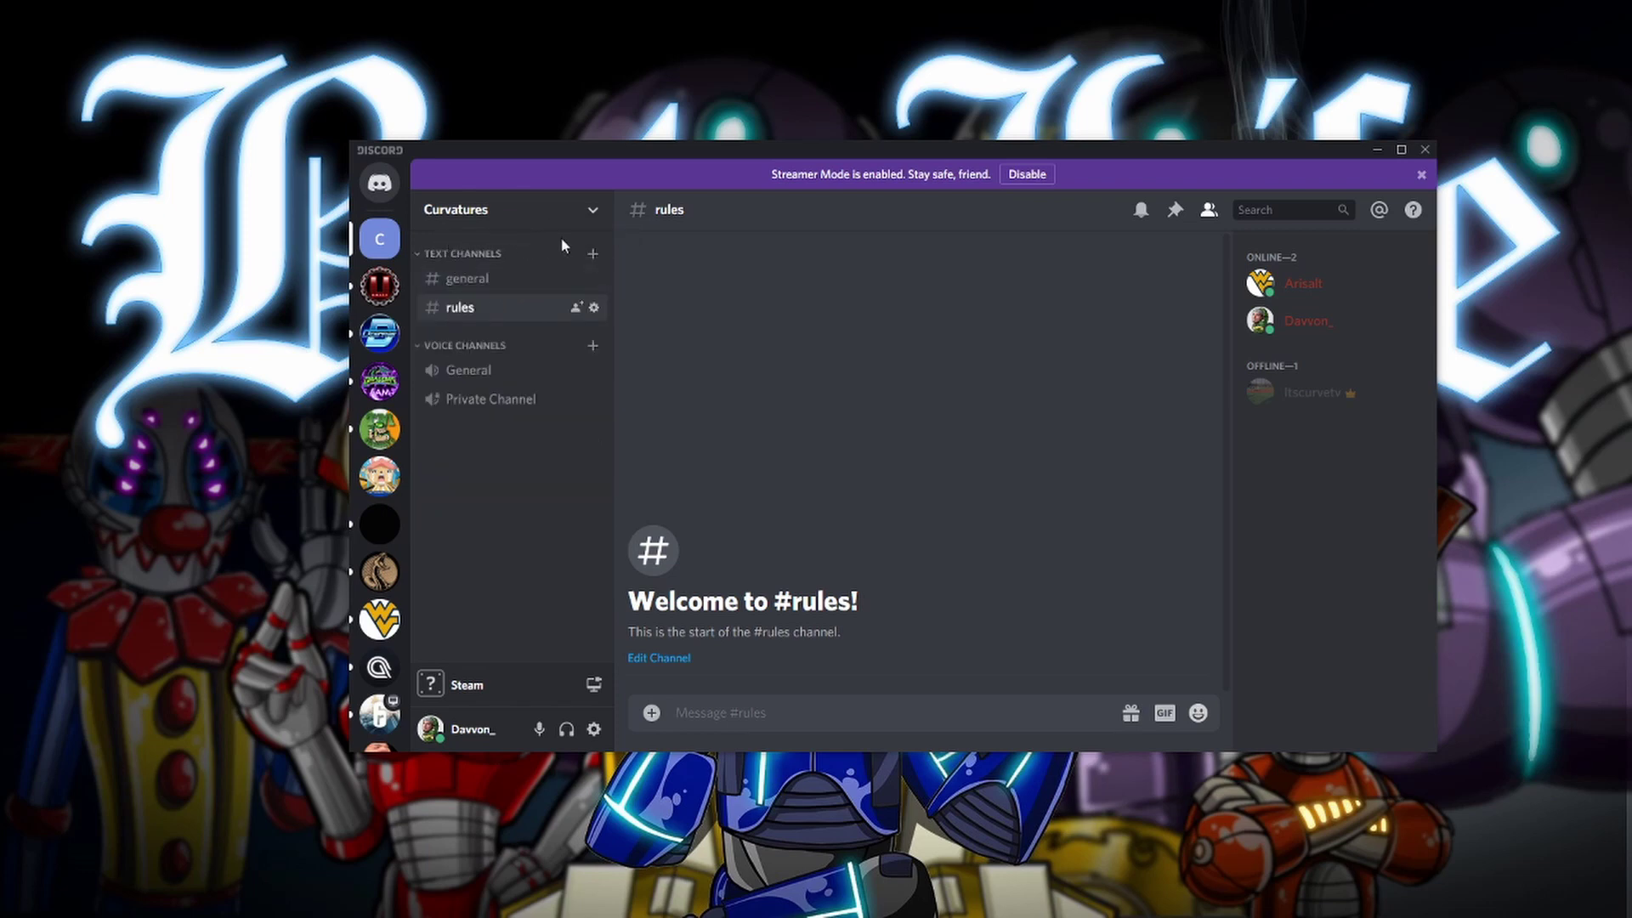
{"action": "right_click", "coordinate": [496, 242]}
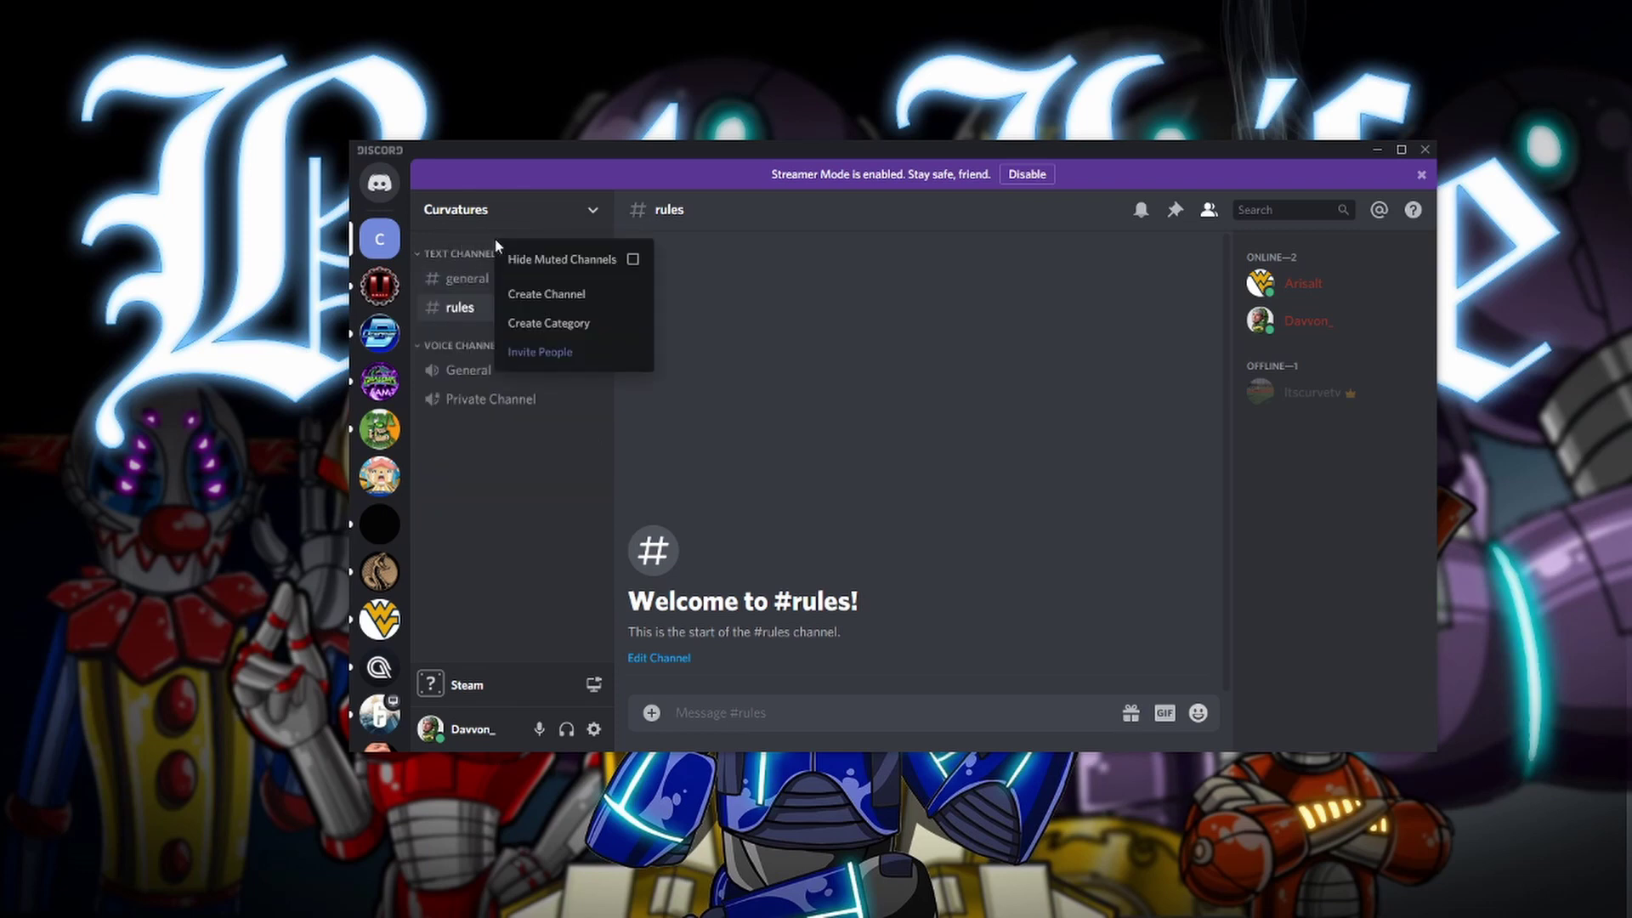
{"action": "left_click", "coordinate": [558, 324]}
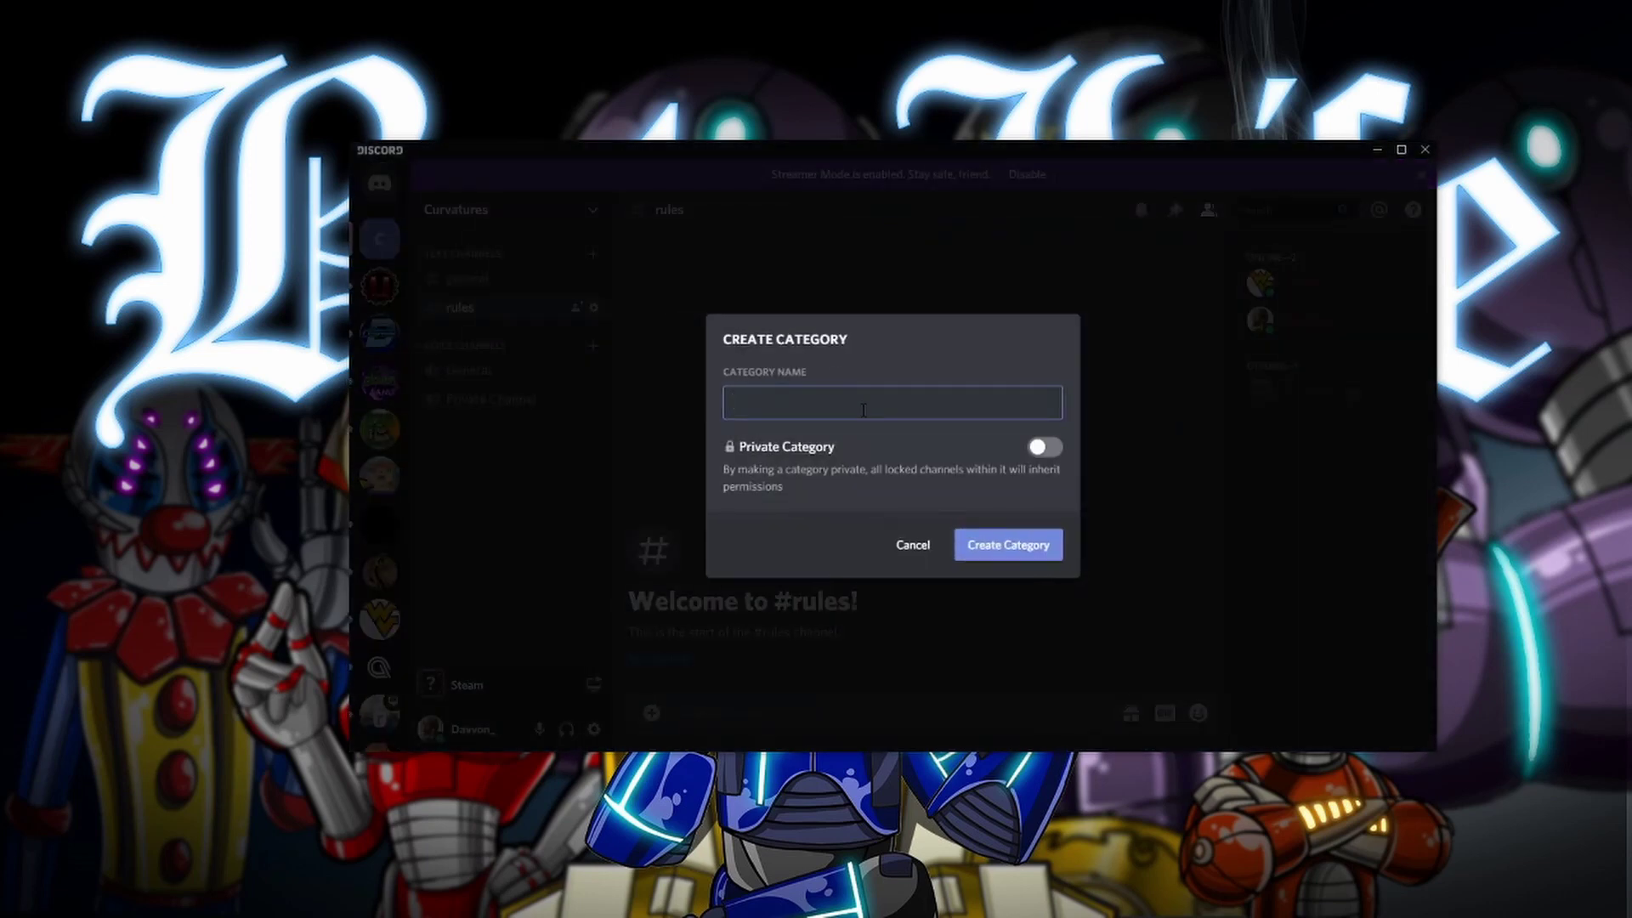
{"action": "type", "text": "Start Here First"}
{"action": "left_click", "coordinate": [1005, 548]}
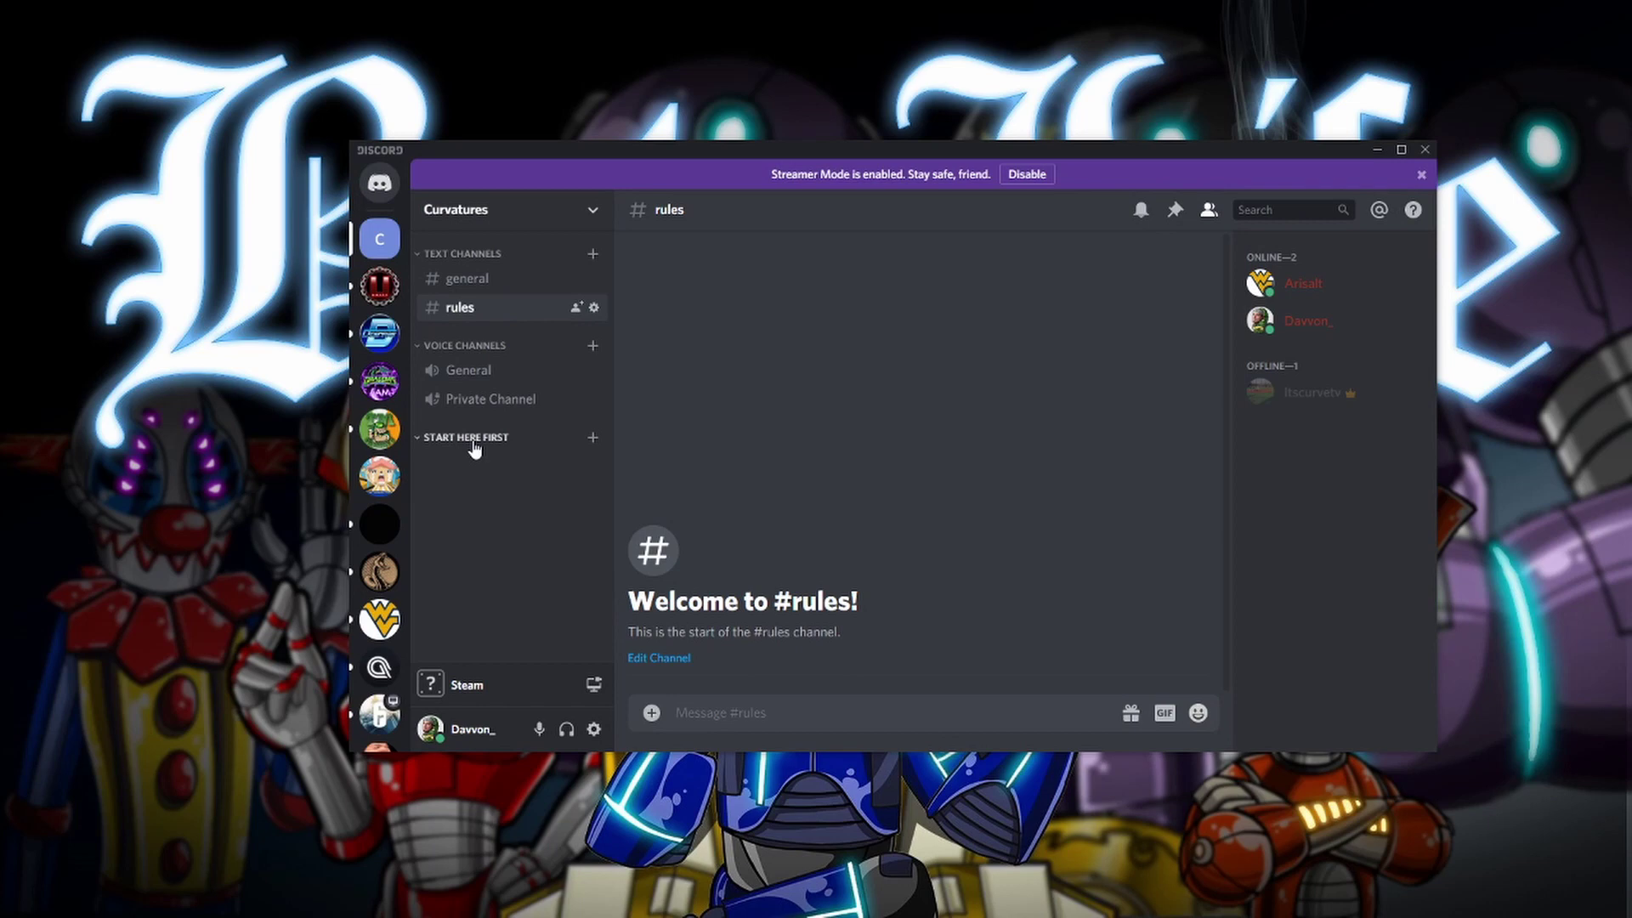
Move the Start Here First category above Text Channels and place the rules channel inside it
{"action": "left_click_drag", "start_coordinate": [475, 449], "coordinate": [474, 246]}
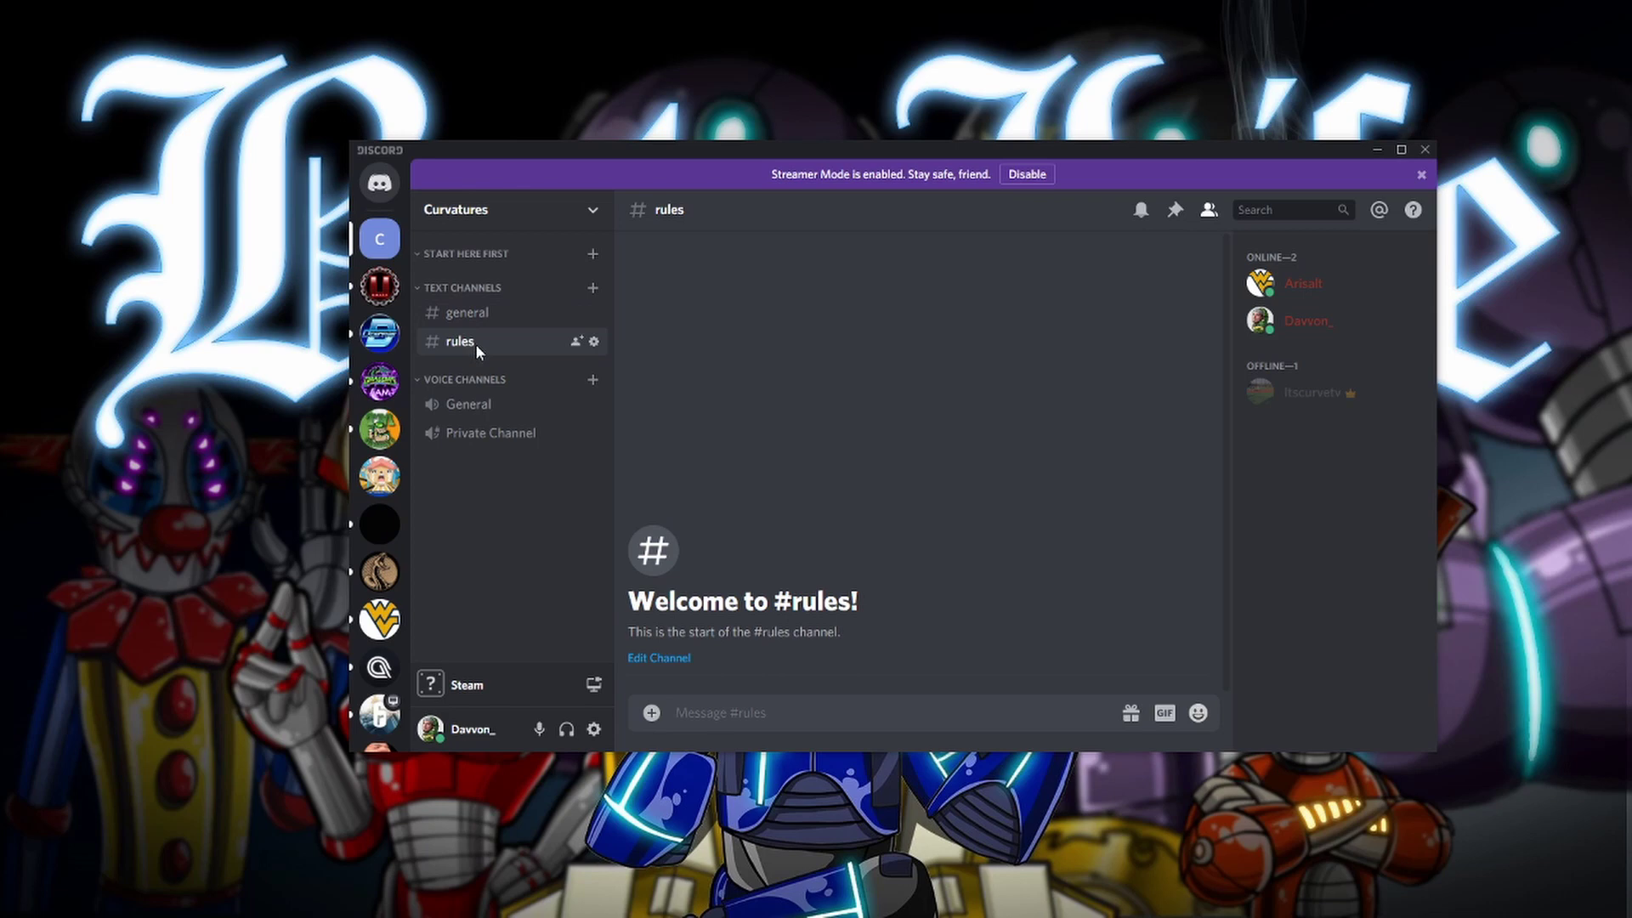
{"action": "left_click_drag", "start_coordinate": [476, 344], "coordinate": [475, 269]}
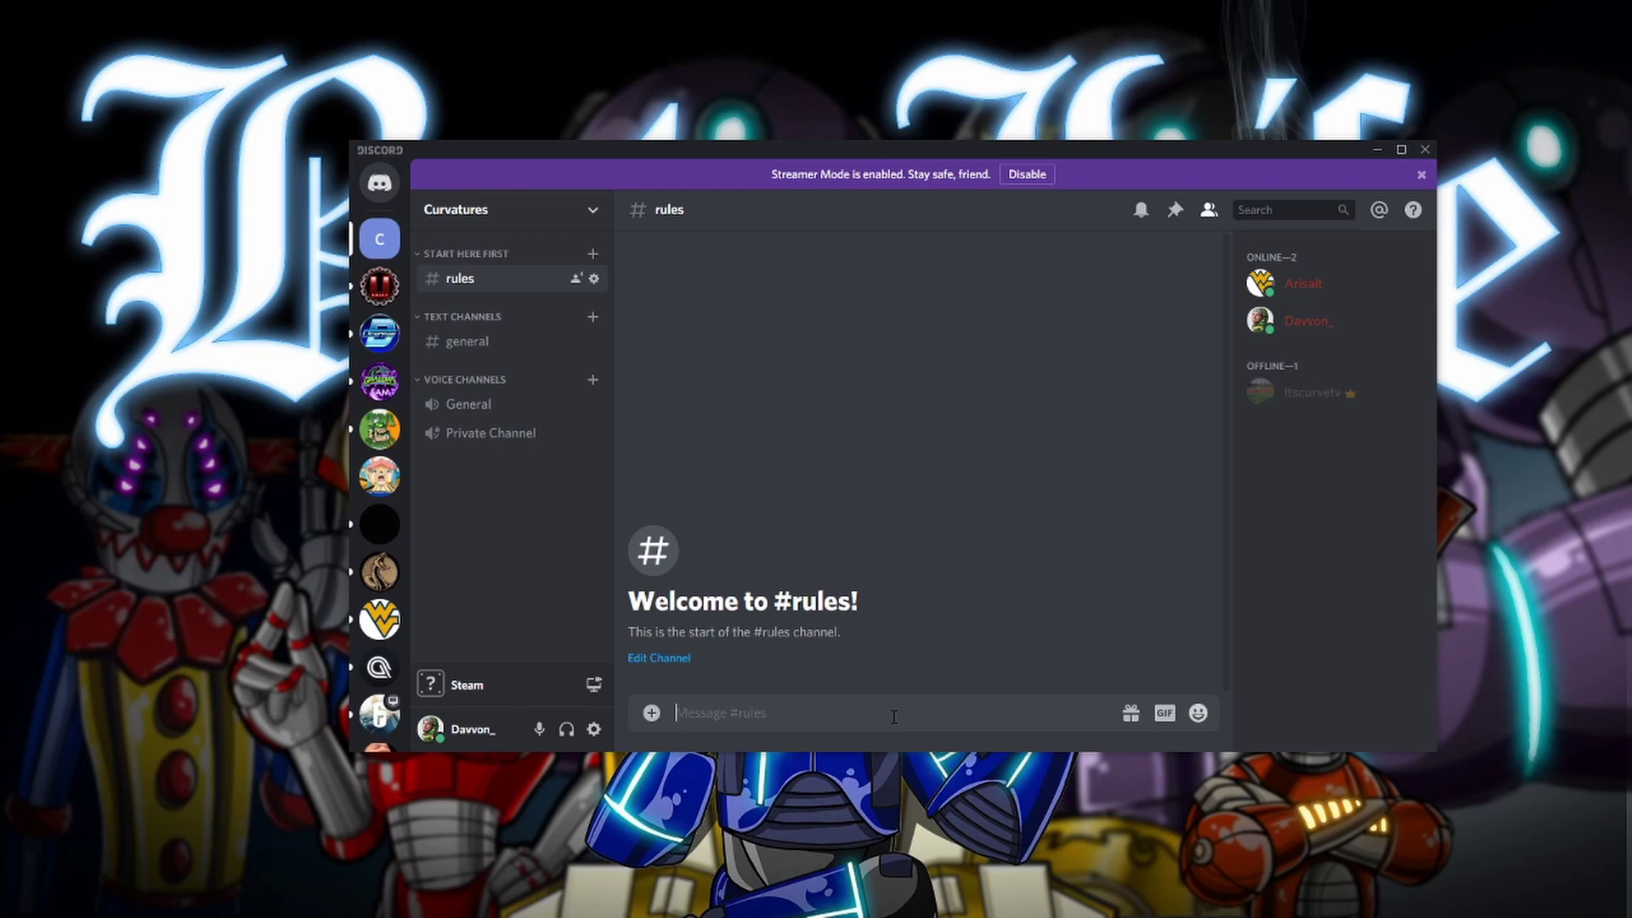
Post "NO RACISM, HOMOPHOBIA, SEXISM, or other ISMs. Don't be a twat." in the rules channel
{"action": "type", "text": "NO RACISM, HOMOPHOB"}
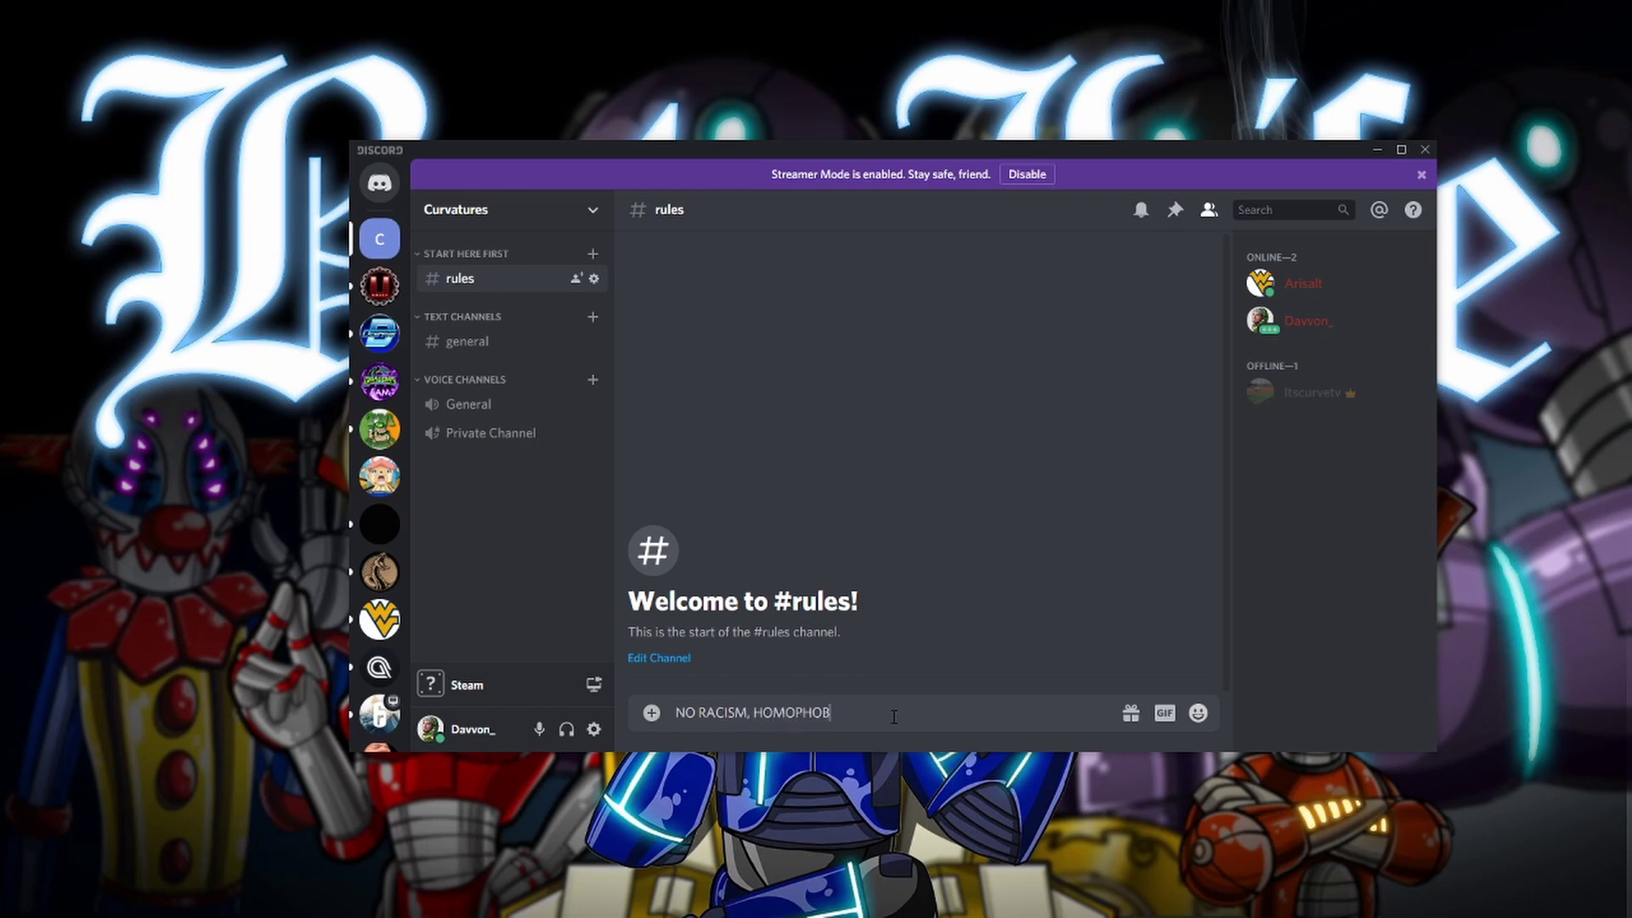
{"action": "type", "text": "IA, SEXISM, or other ISMs. Don't be a twat."}
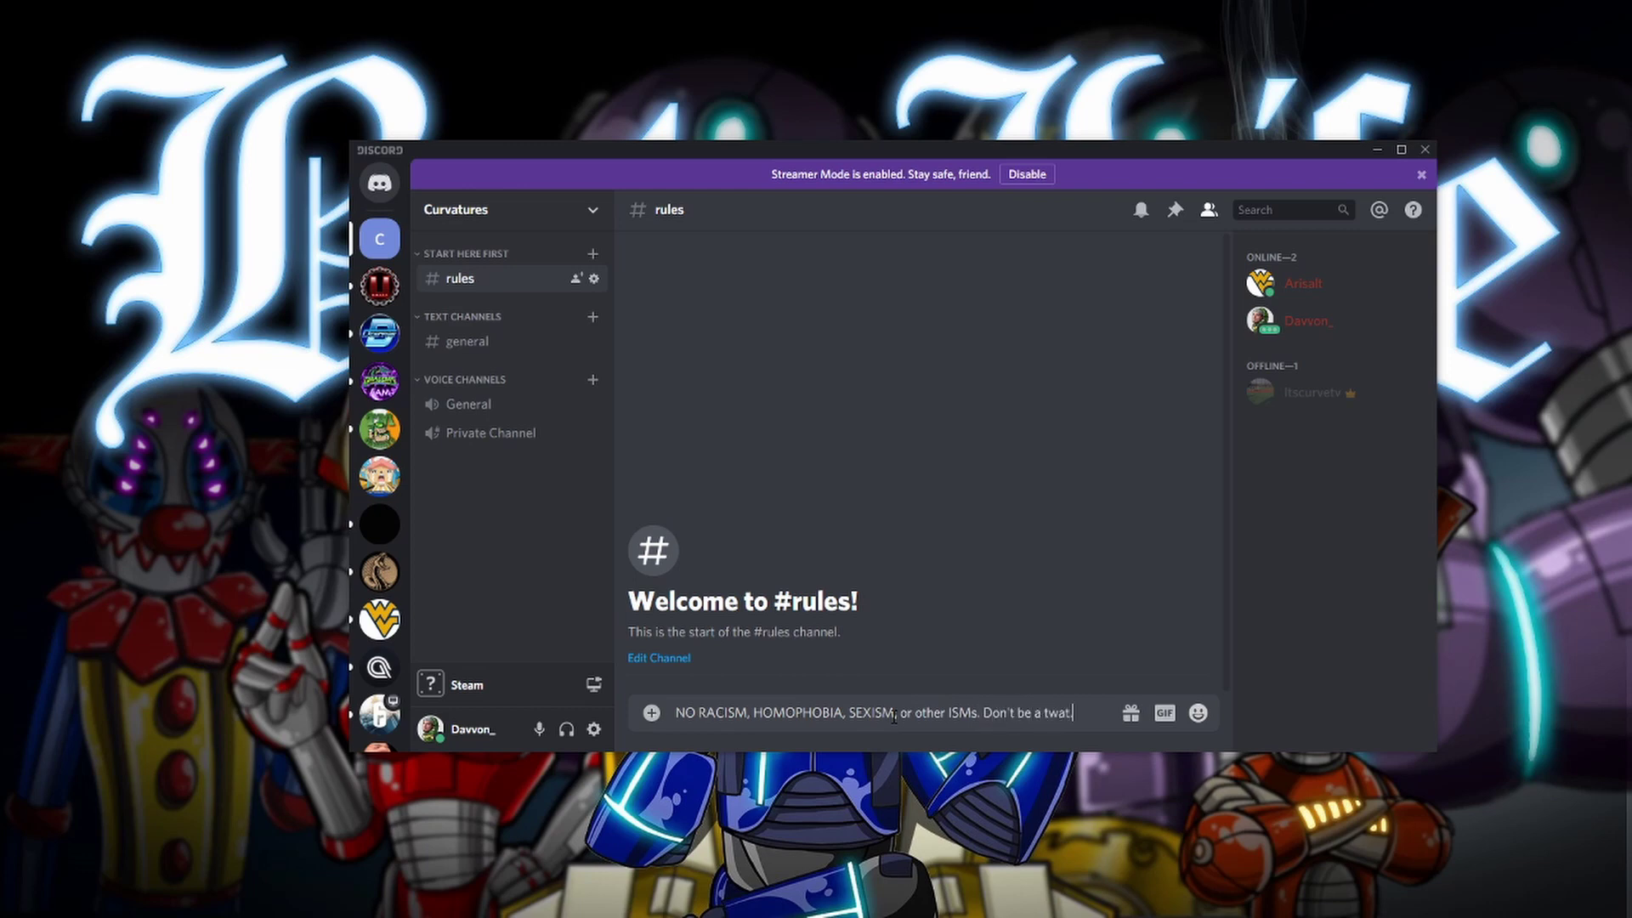
{"action": "key", "text": "Return"}
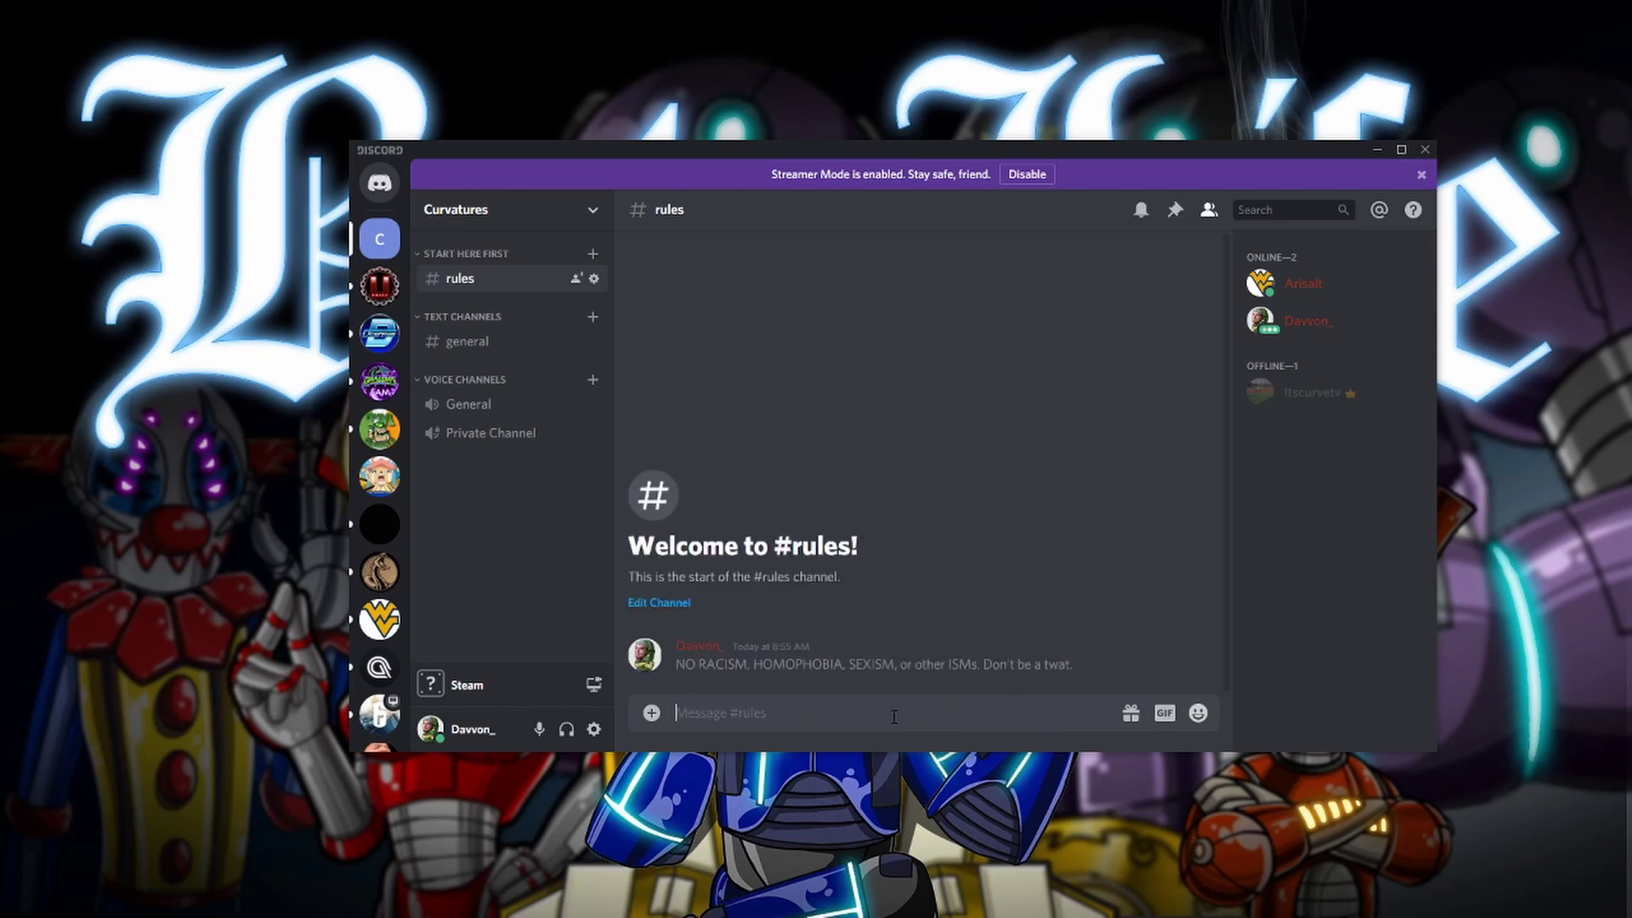
React to the rules message with the first frequently used emoji and leave its text unedited
{"action": "mouse_move", "coordinate": [1161, 653]}
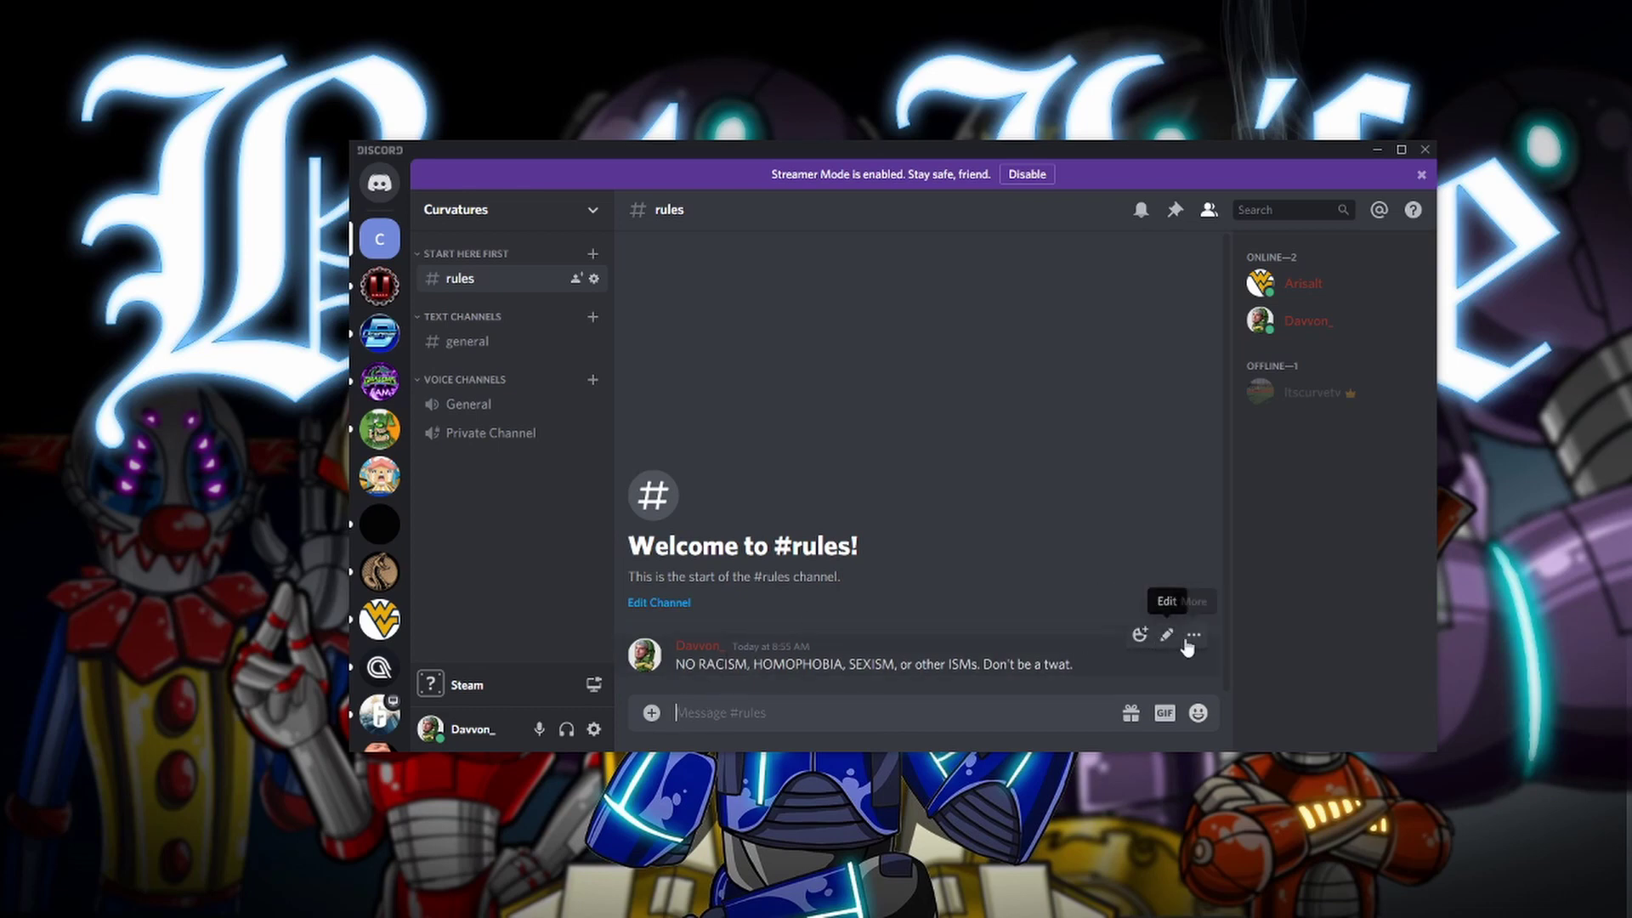
{"action": "left_click", "coordinate": [1140, 635]}
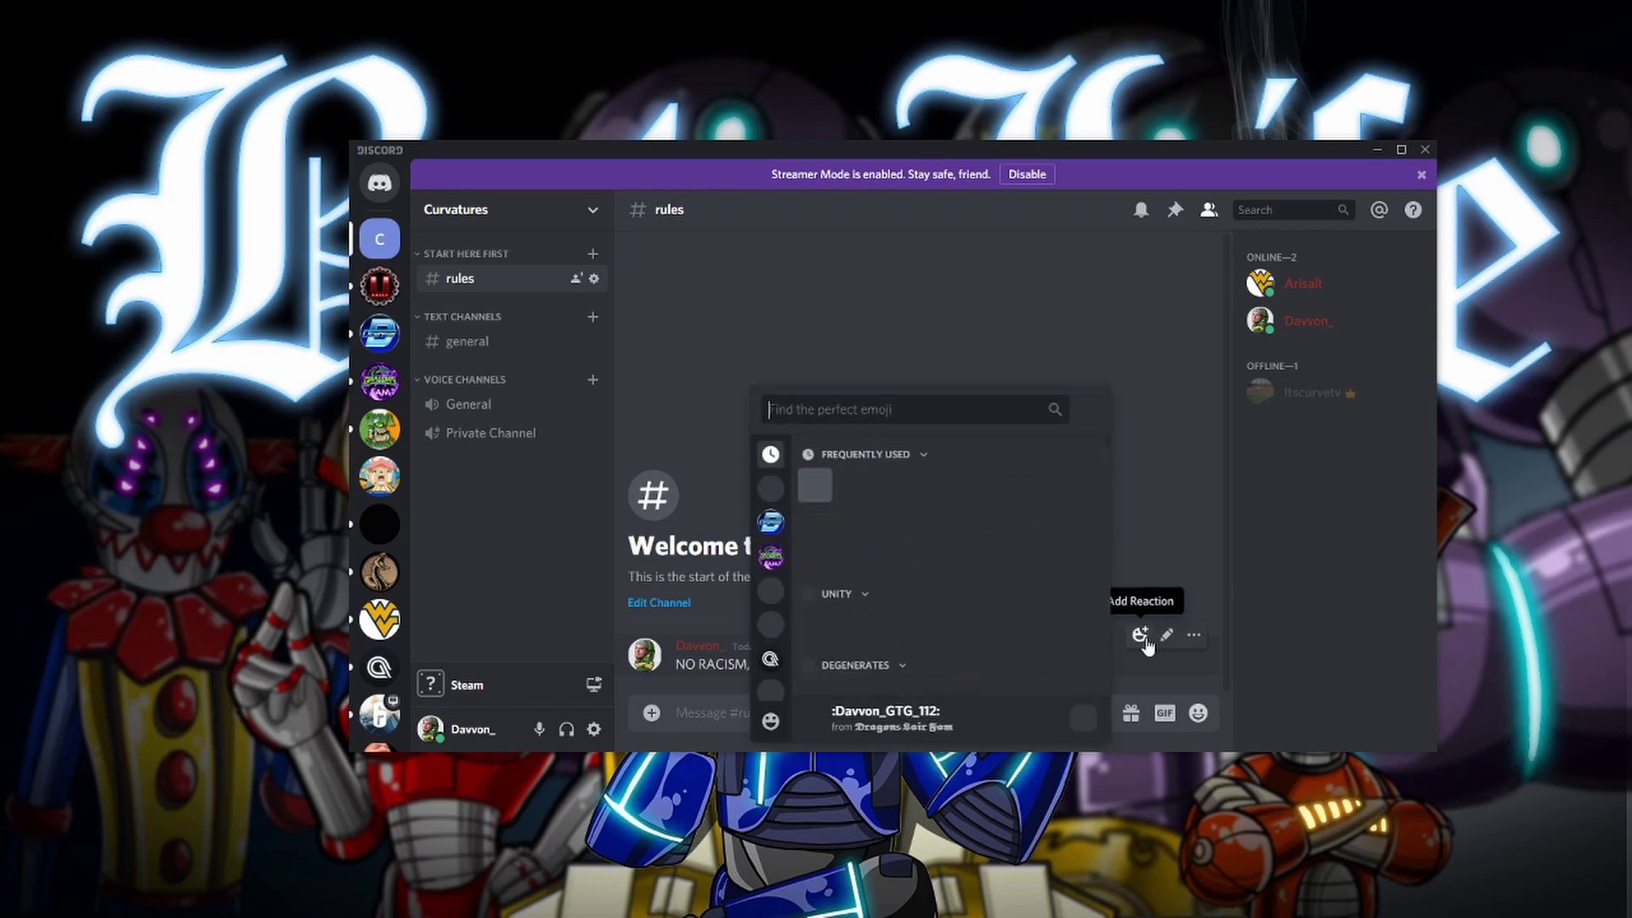
{"action": "left_click", "coordinate": [823, 484]}
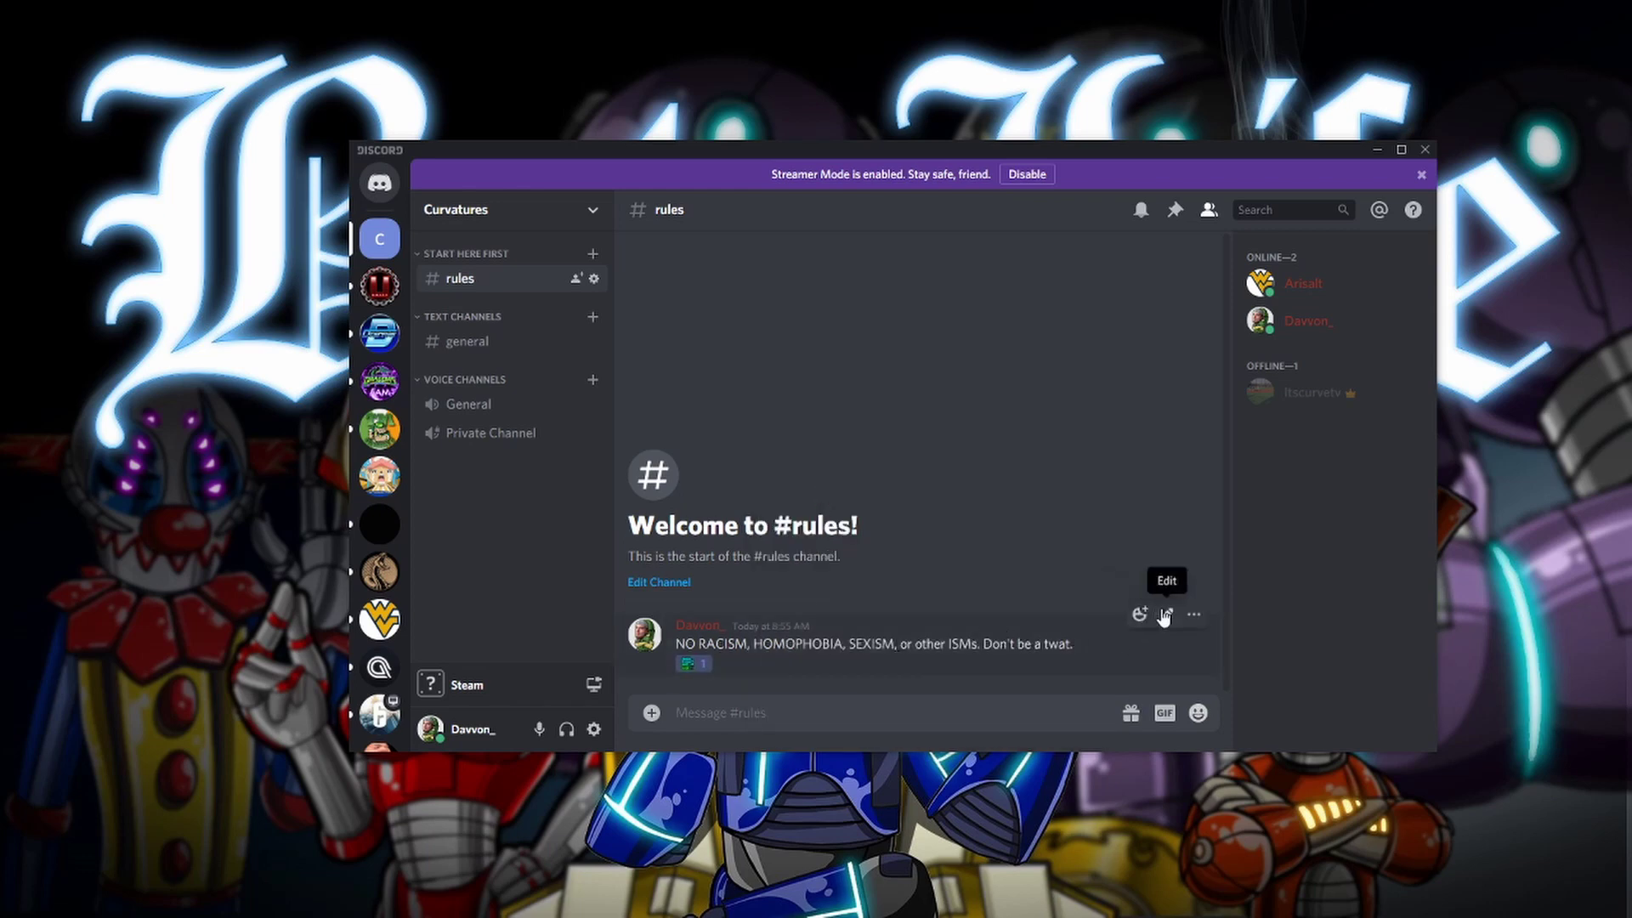
{"action": "left_click", "coordinate": [1165, 614]}
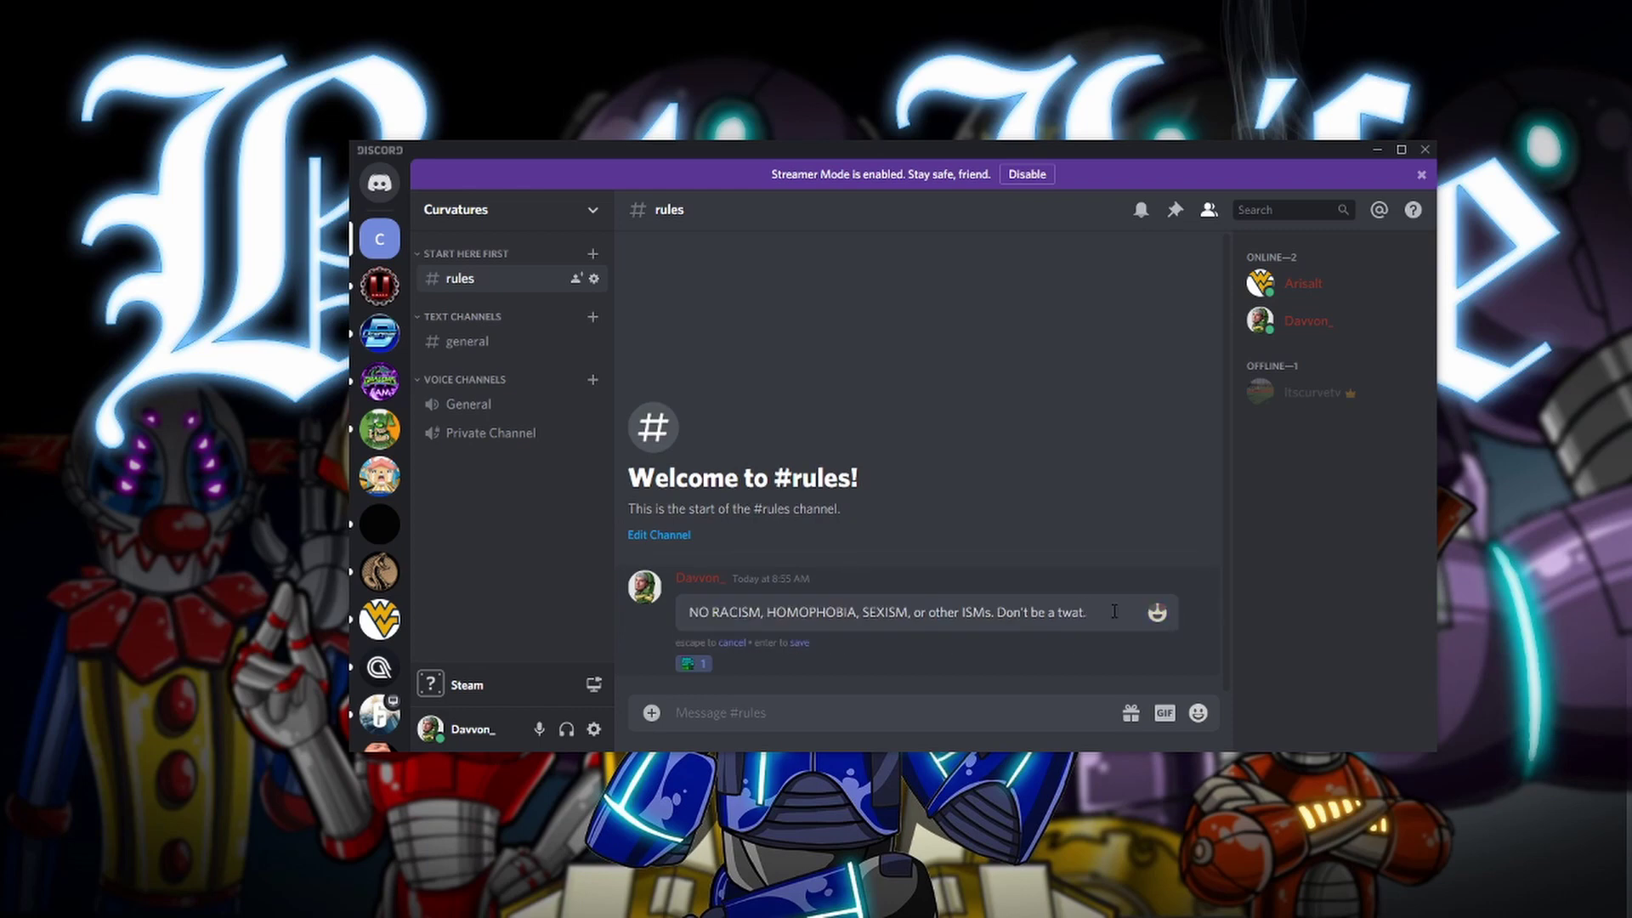
{"action": "key", "text": "Escape"}
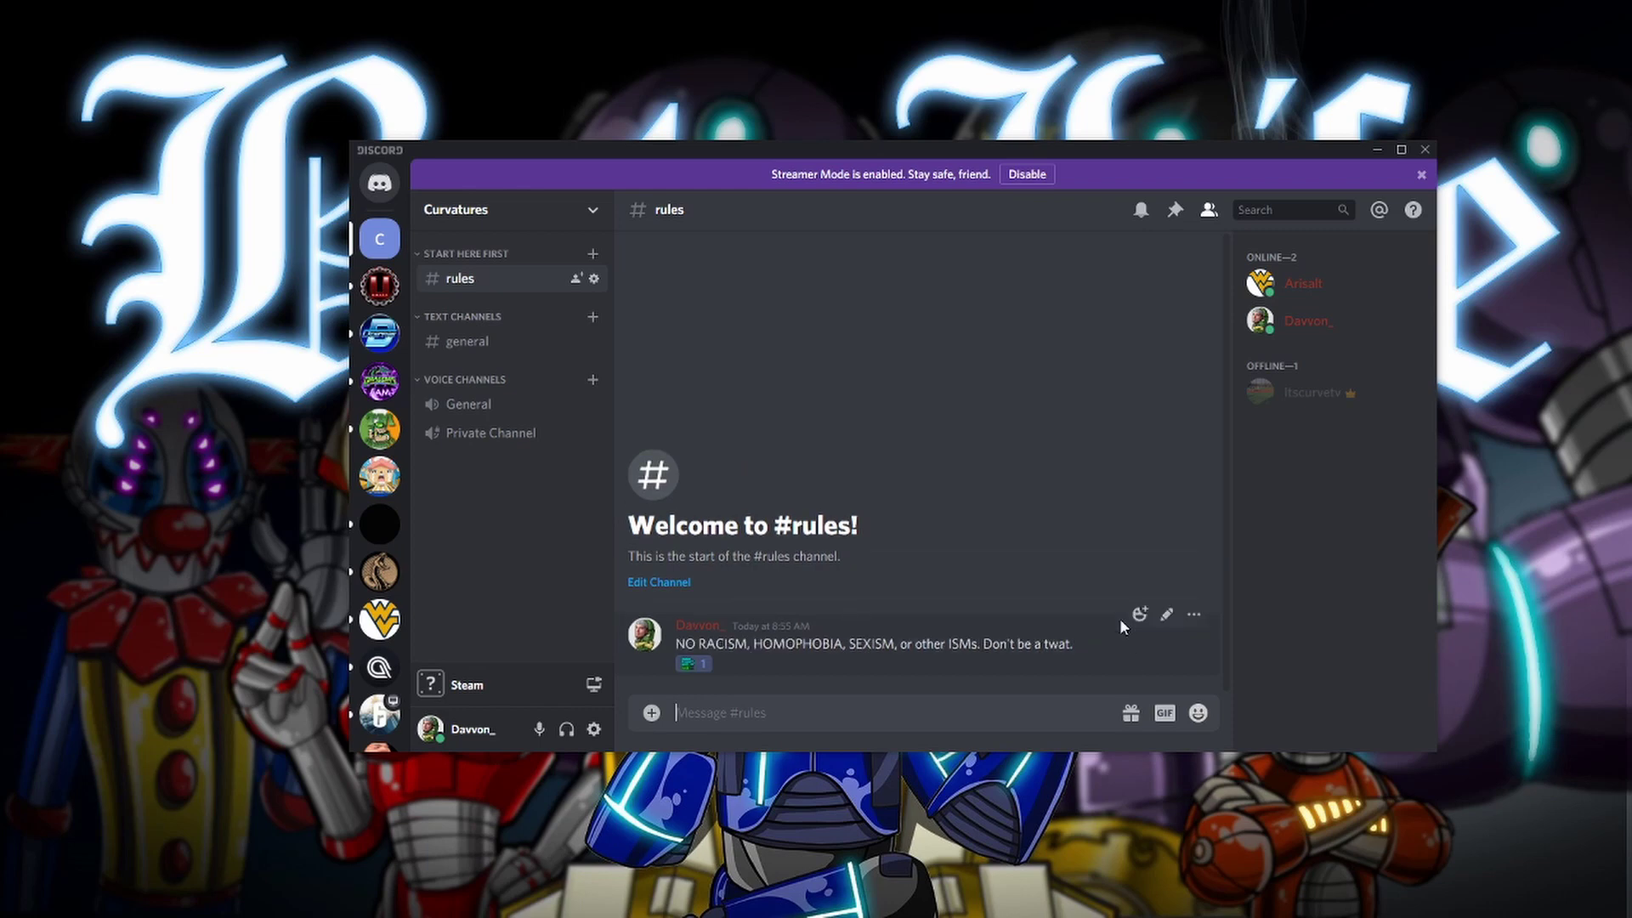
Pin the rules message to the rules channel and view the channel's pinned messages
{"action": "left_click", "coordinate": [1194, 614]}
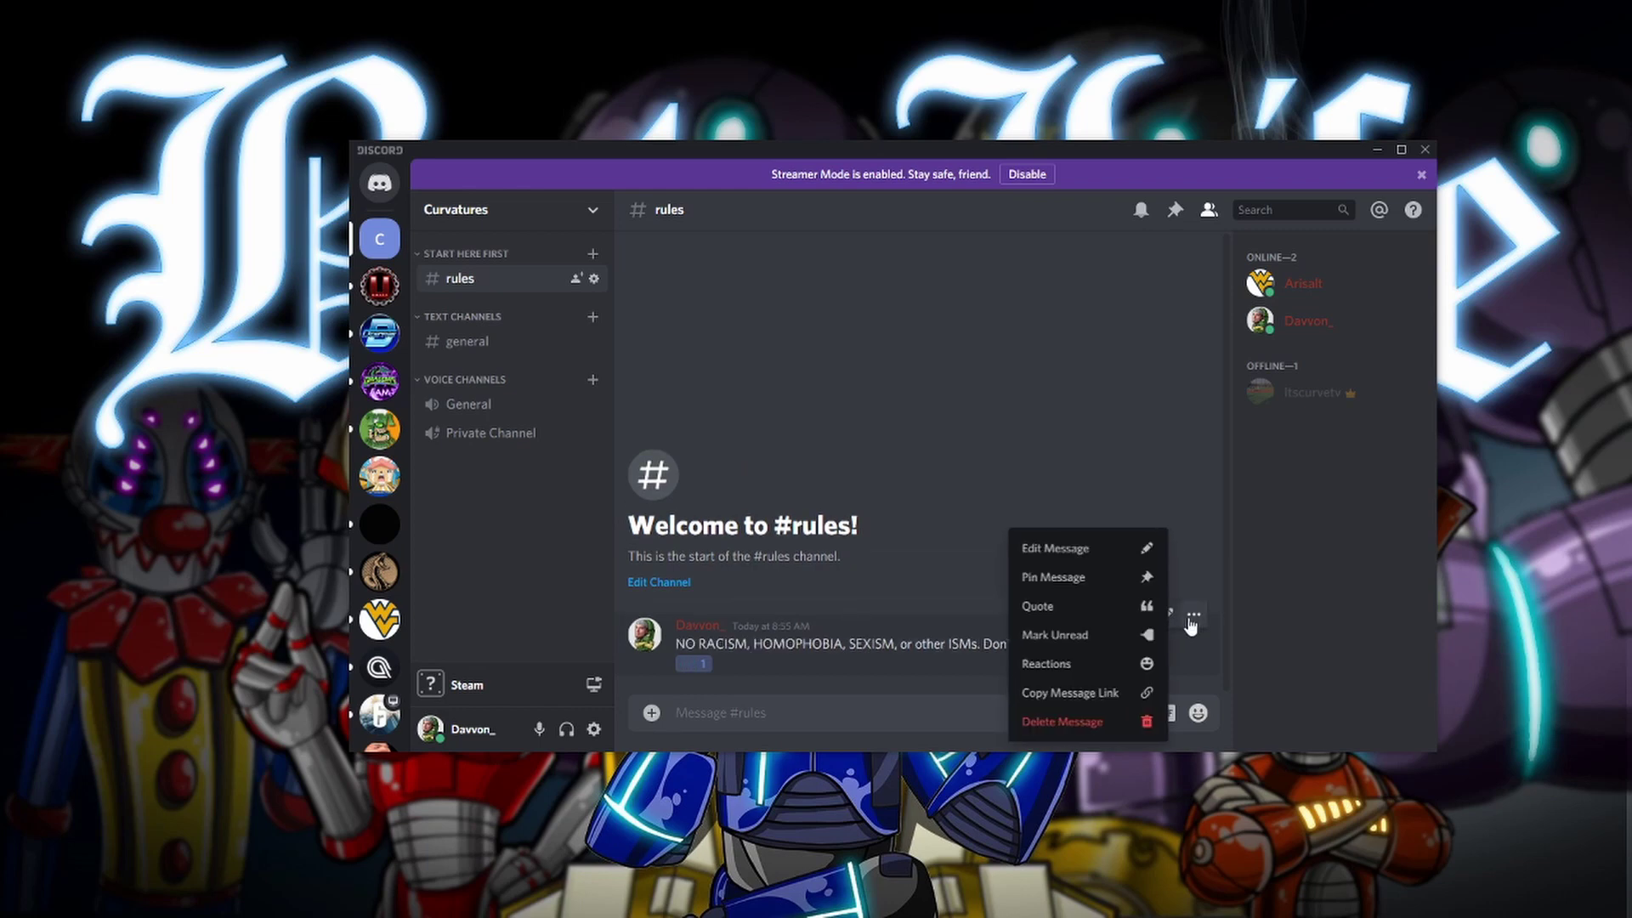
{"action": "left_click", "coordinate": [1100, 580]}
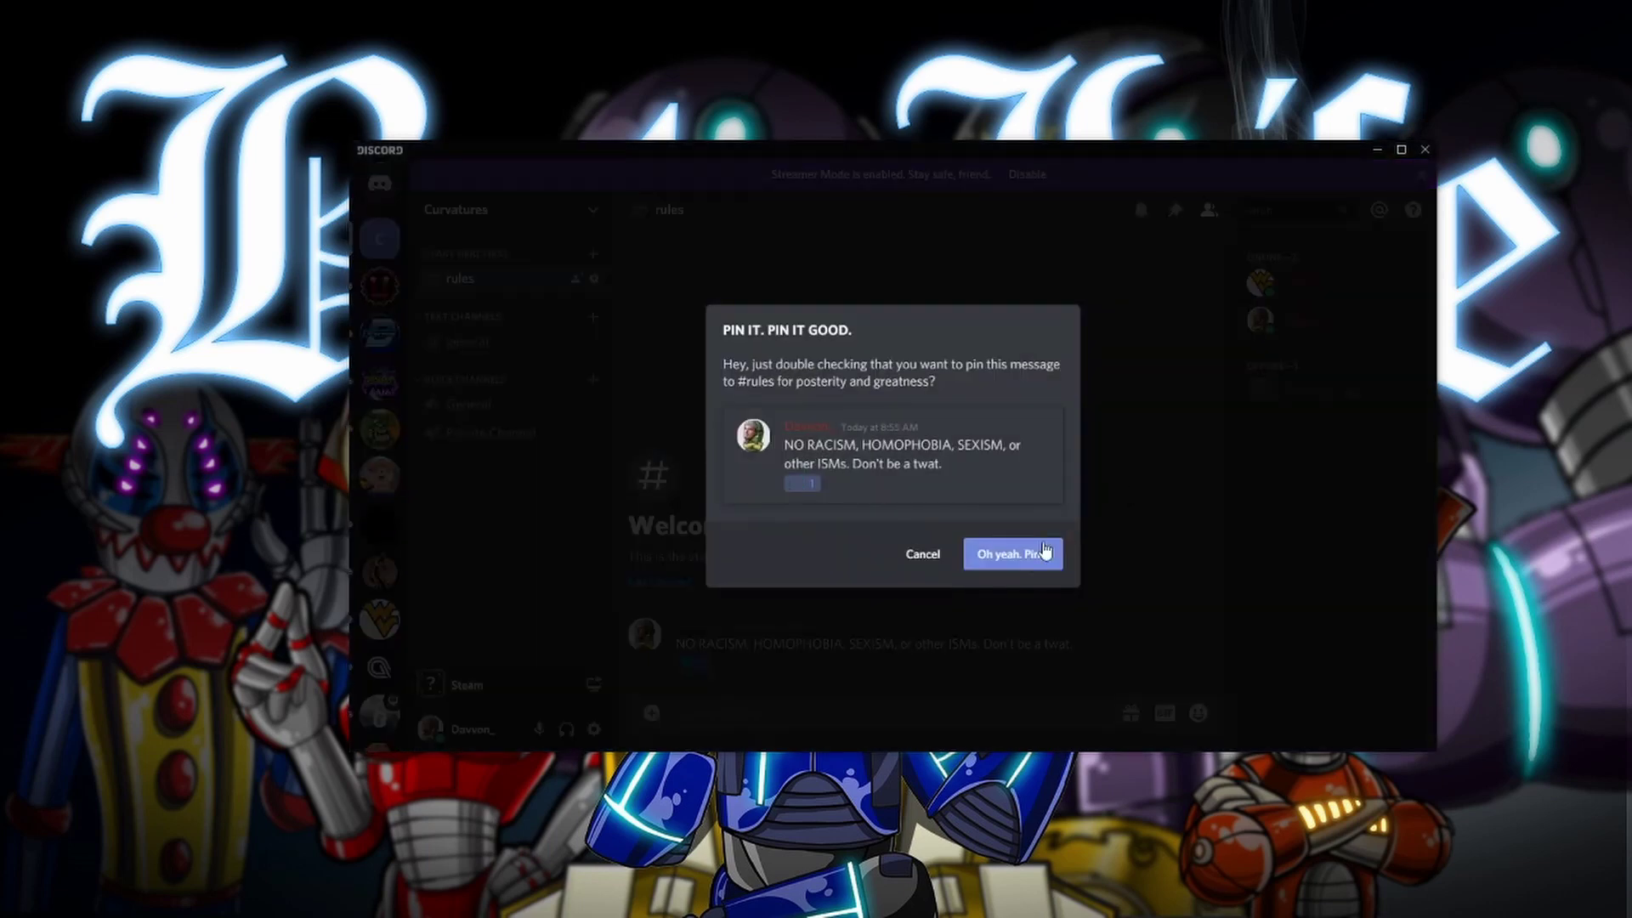
{"action": "left_click", "coordinate": [1010, 550]}
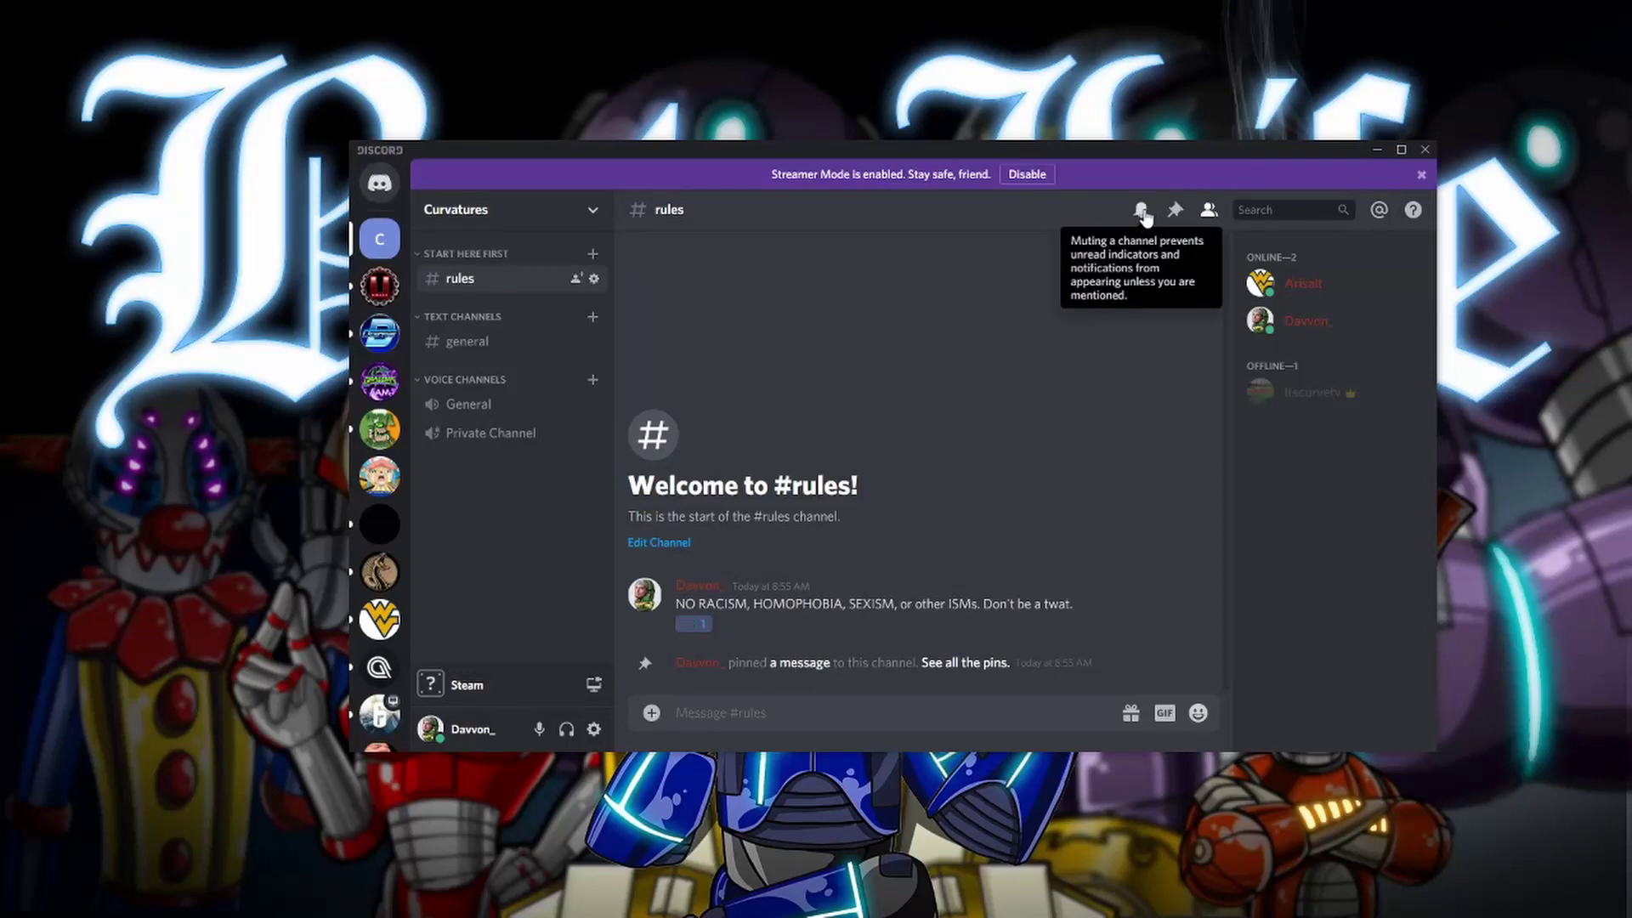
{"action": "left_click", "coordinate": [1174, 216]}
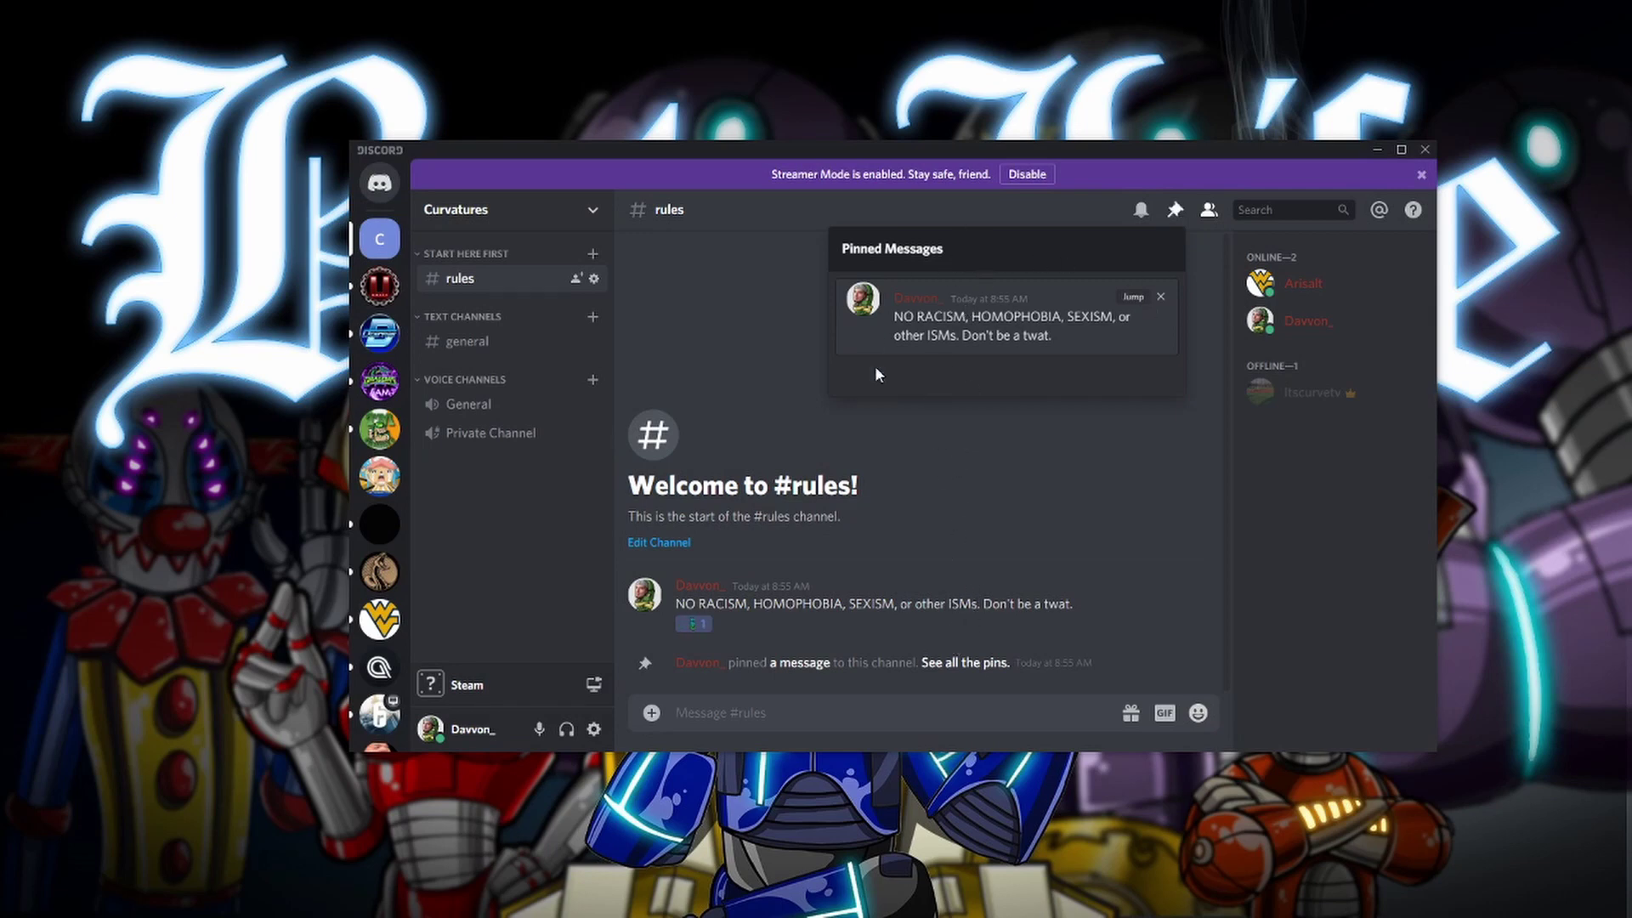
{"action": "left_click", "coordinate": [1172, 461]}
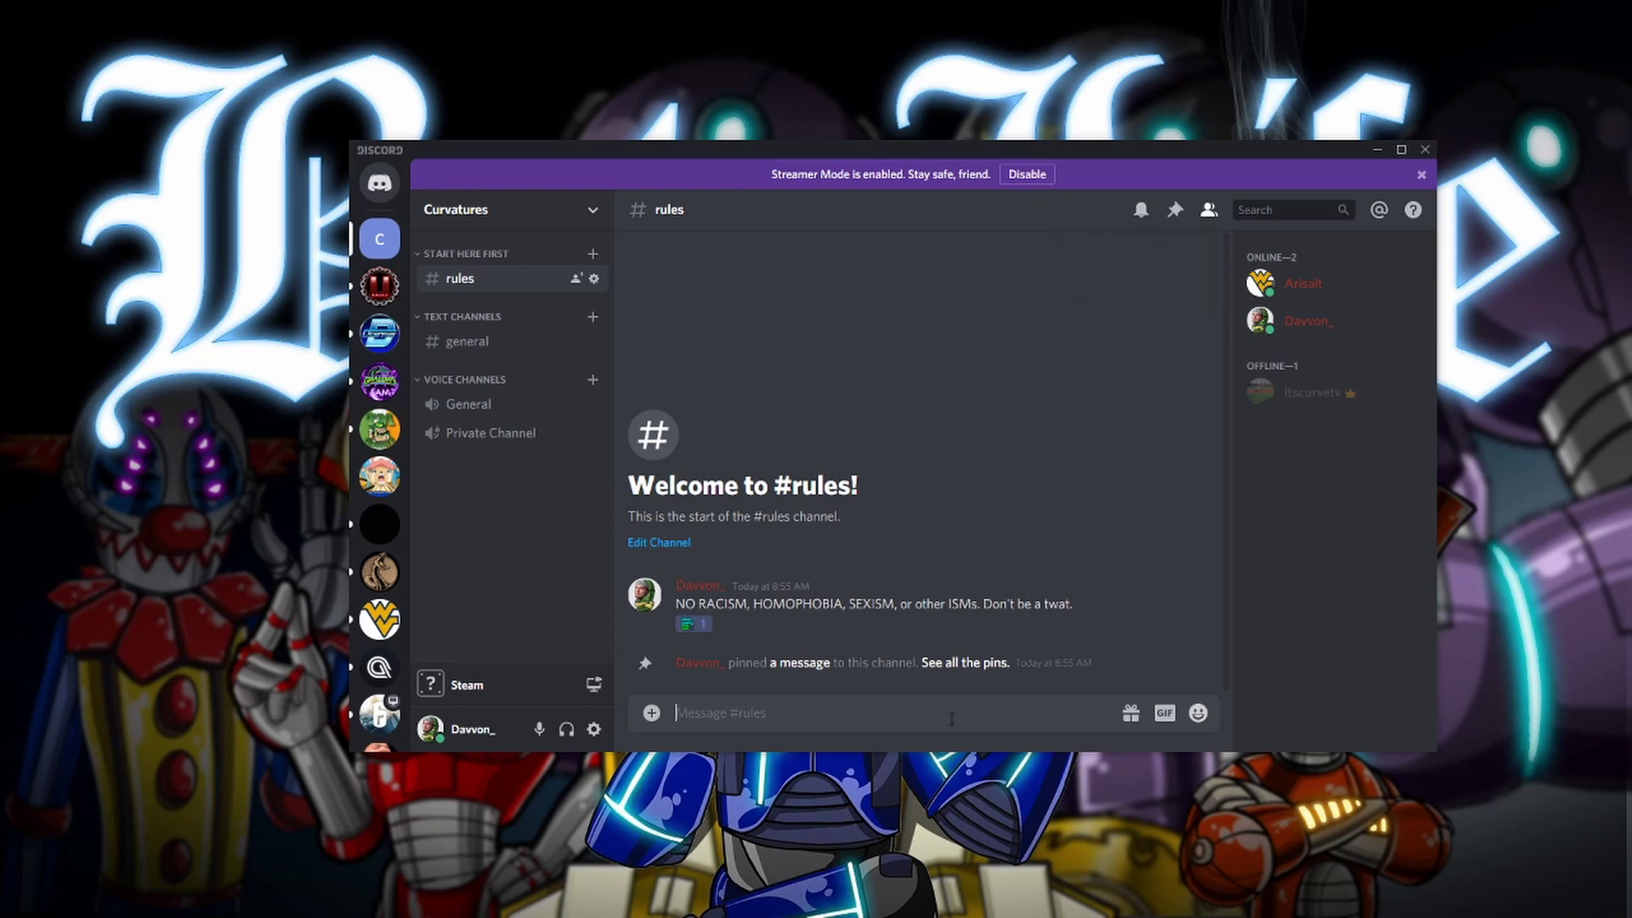
Post a test mention of the other online member in the rules channel and delete that message
{"action": "type", "text": "@aris"}
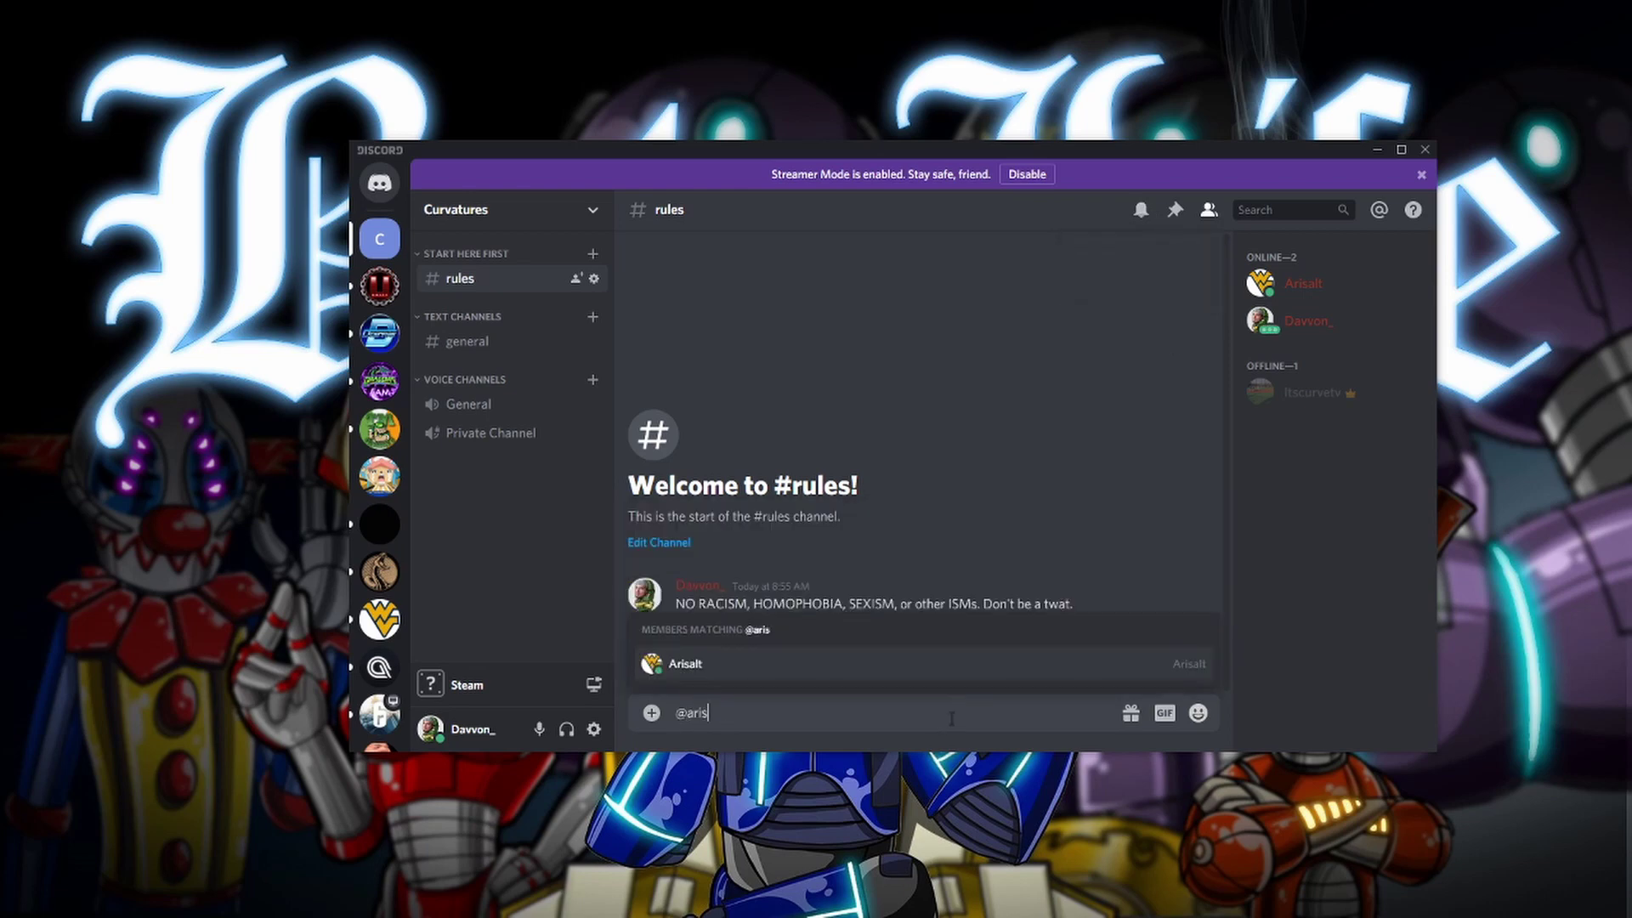
{"action": "key", "text": "Tab"}
{"action": "key", "text": "Return"}
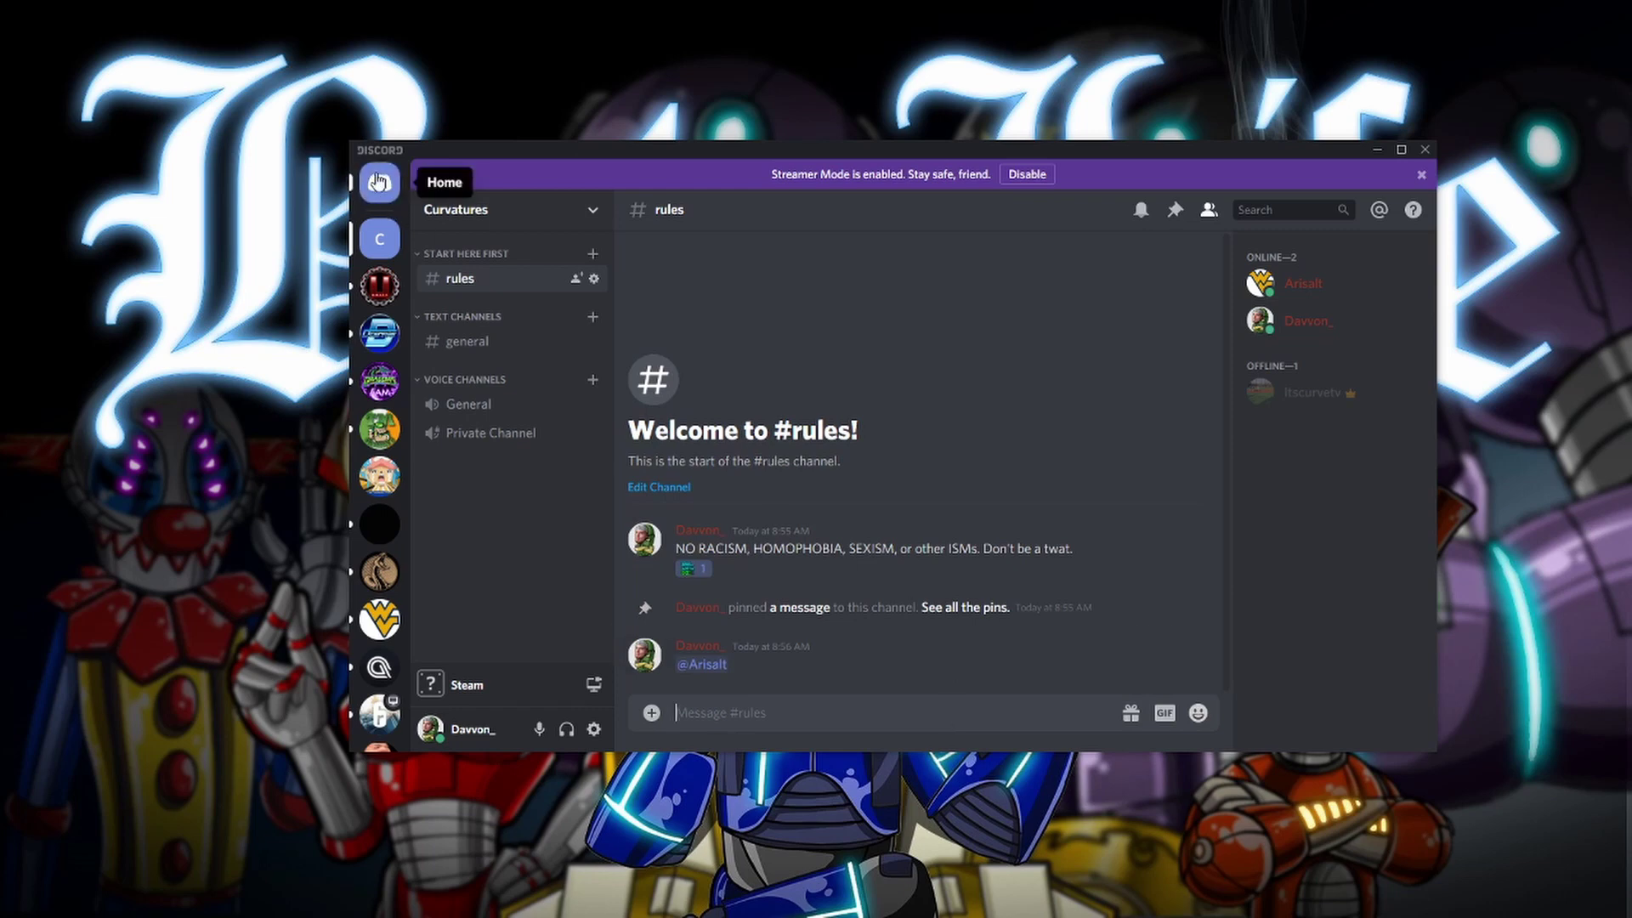
{"action": "left_click", "coordinate": [1194, 636]}
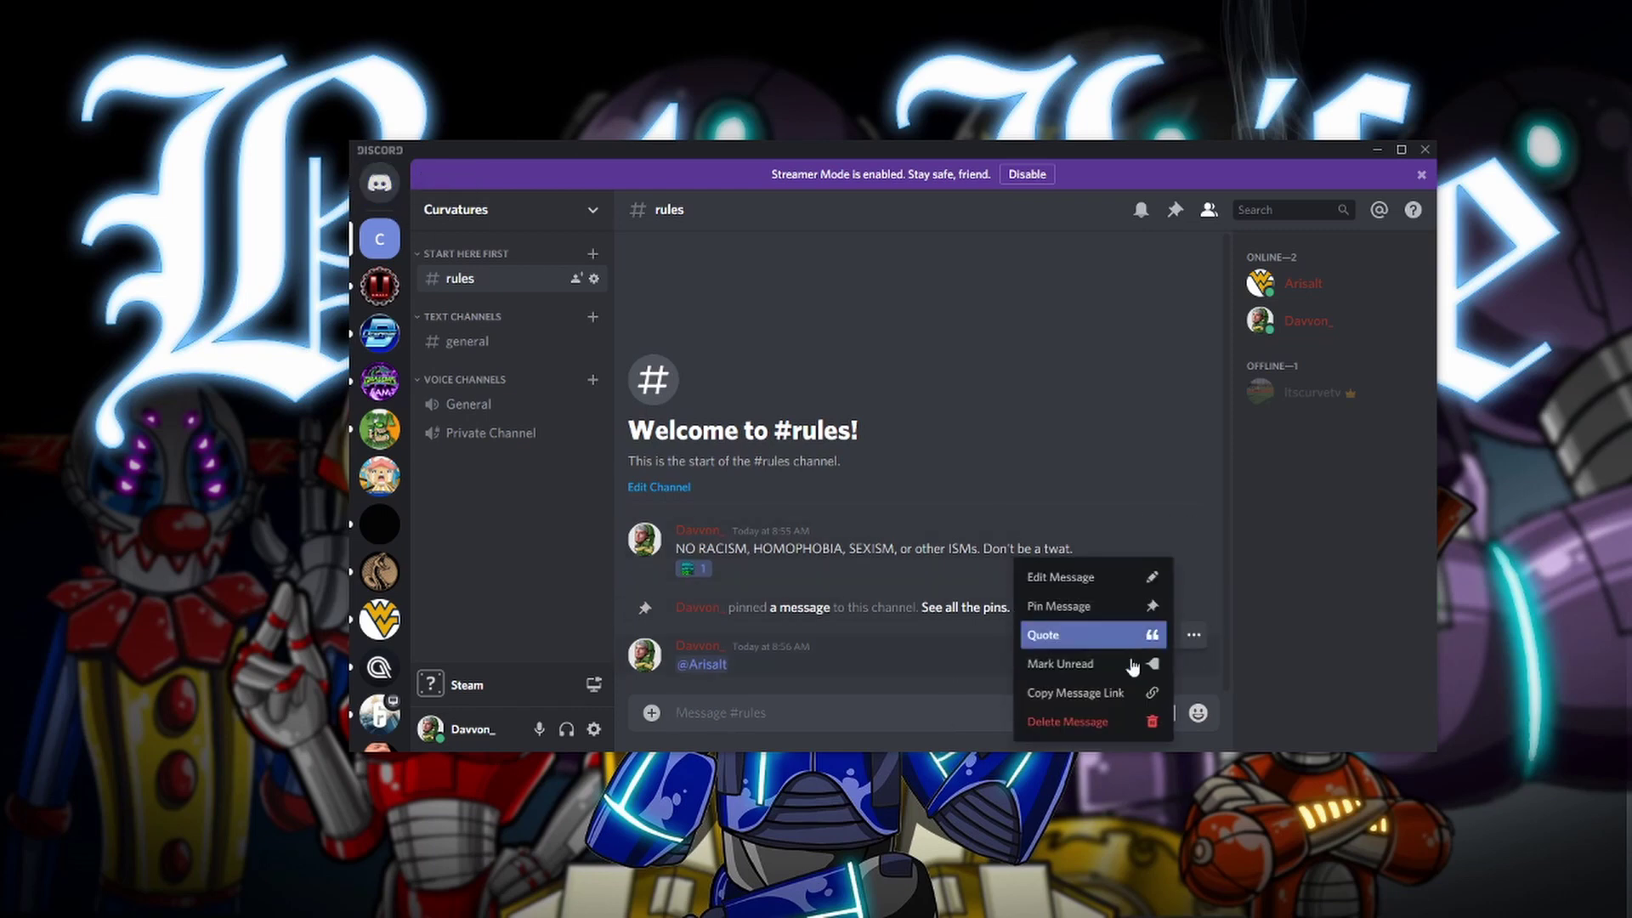
{"action": "left_click", "coordinate": [1102, 722]}
{"action": "left_click", "coordinate": [1044, 533]}
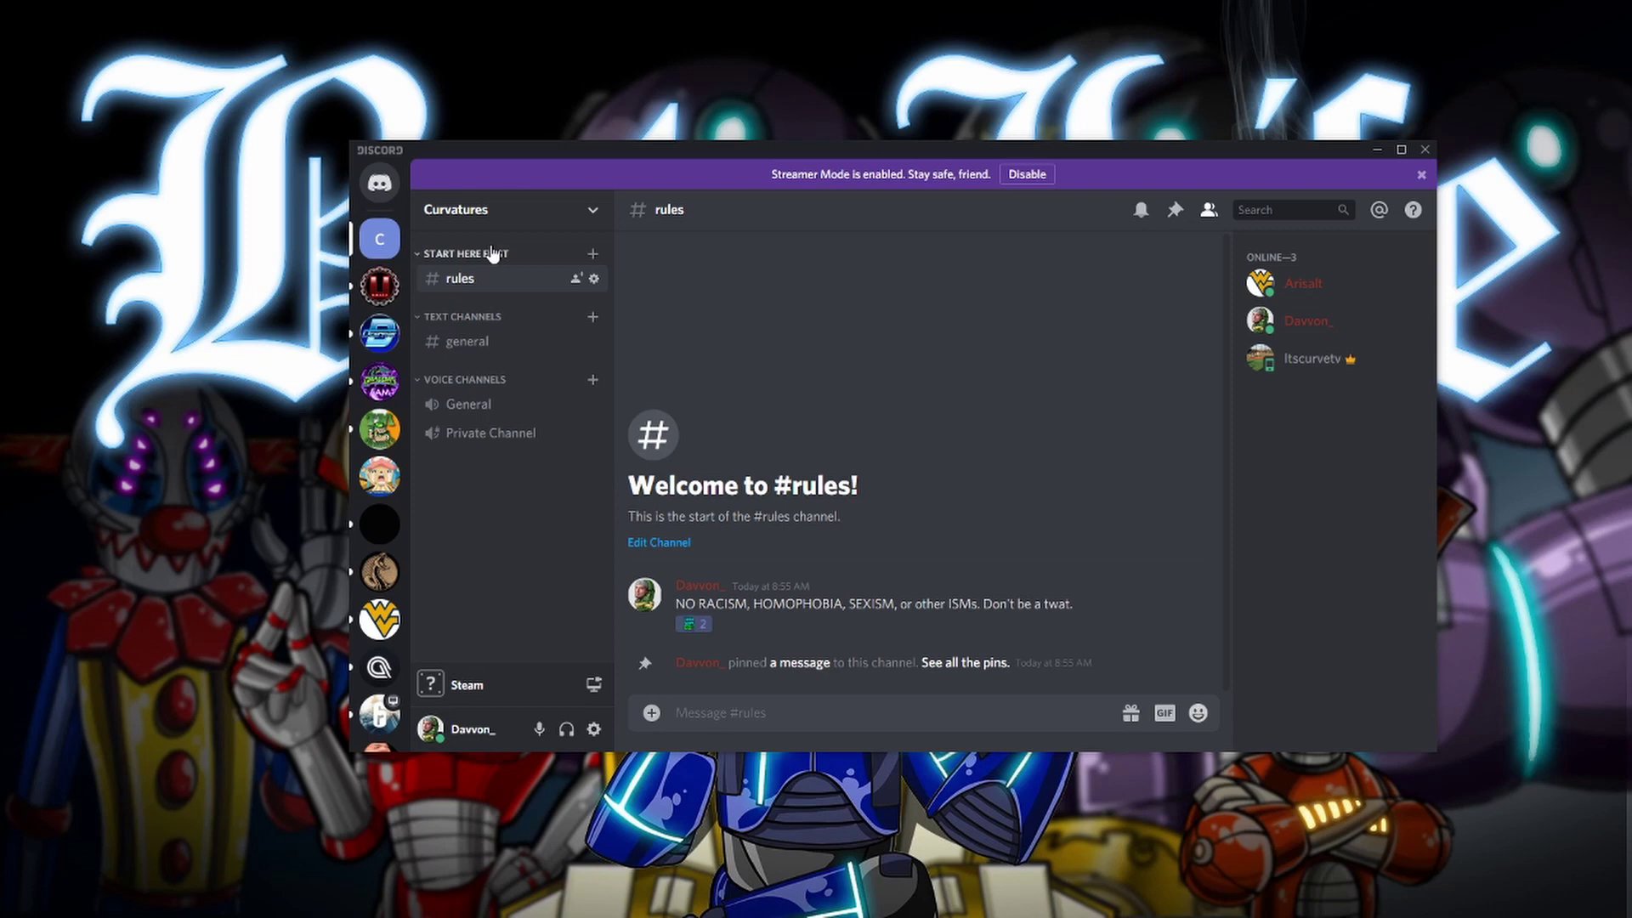
Set the Curvatures server invite link to never expire with no limit on uses
{"action": "left_click", "coordinate": [559, 223]}
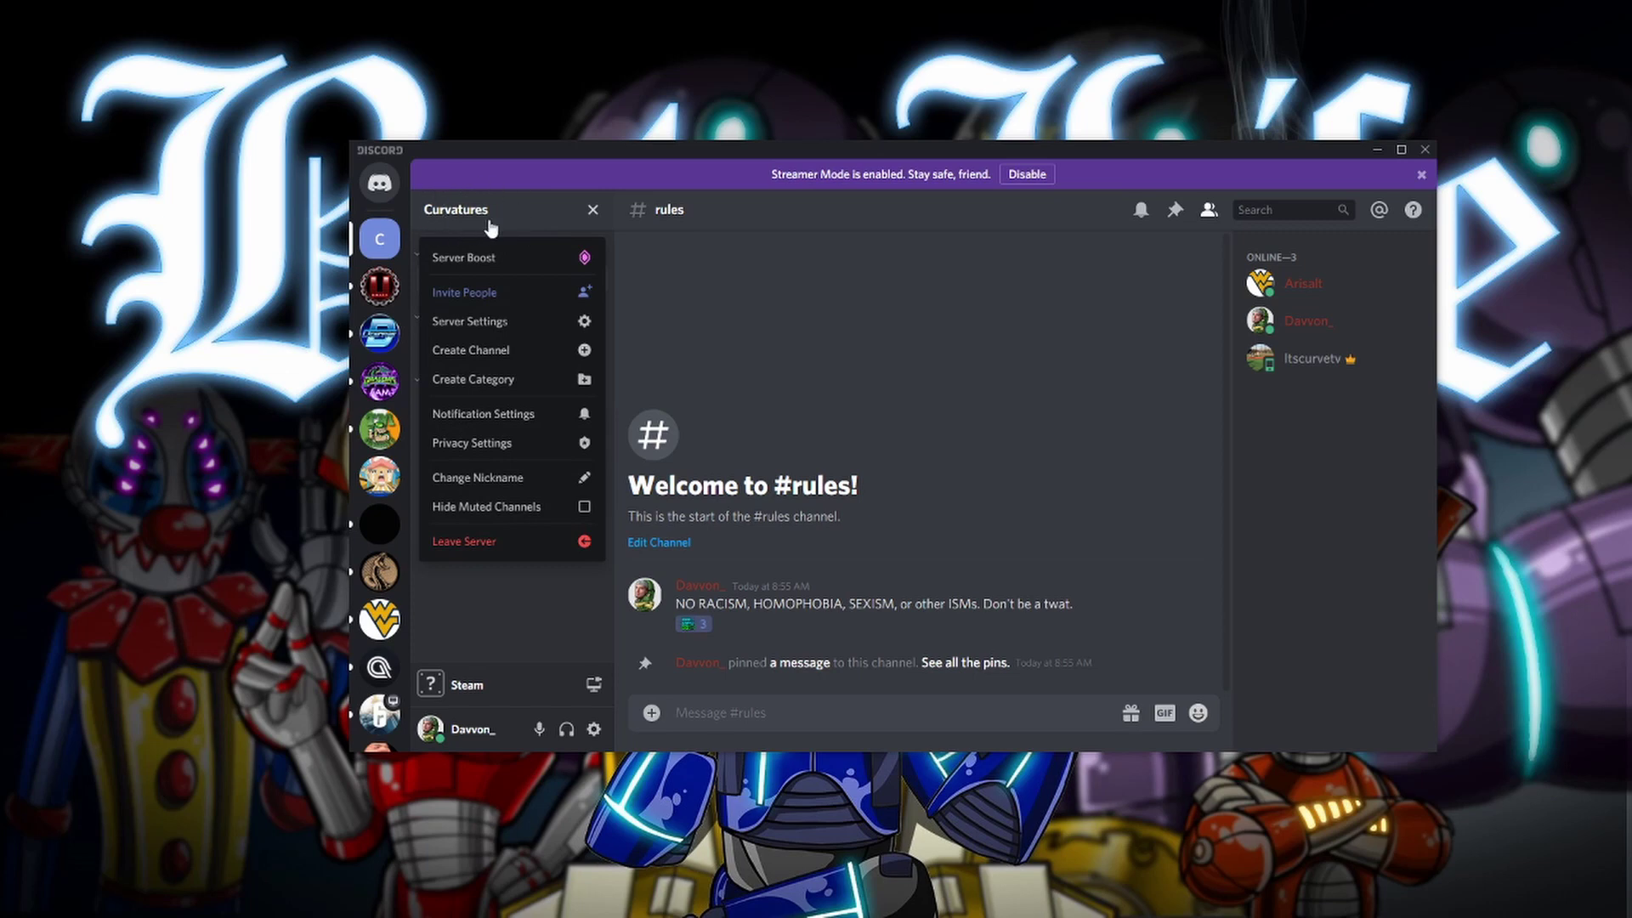
{"action": "left_click", "coordinate": [494, 294]}
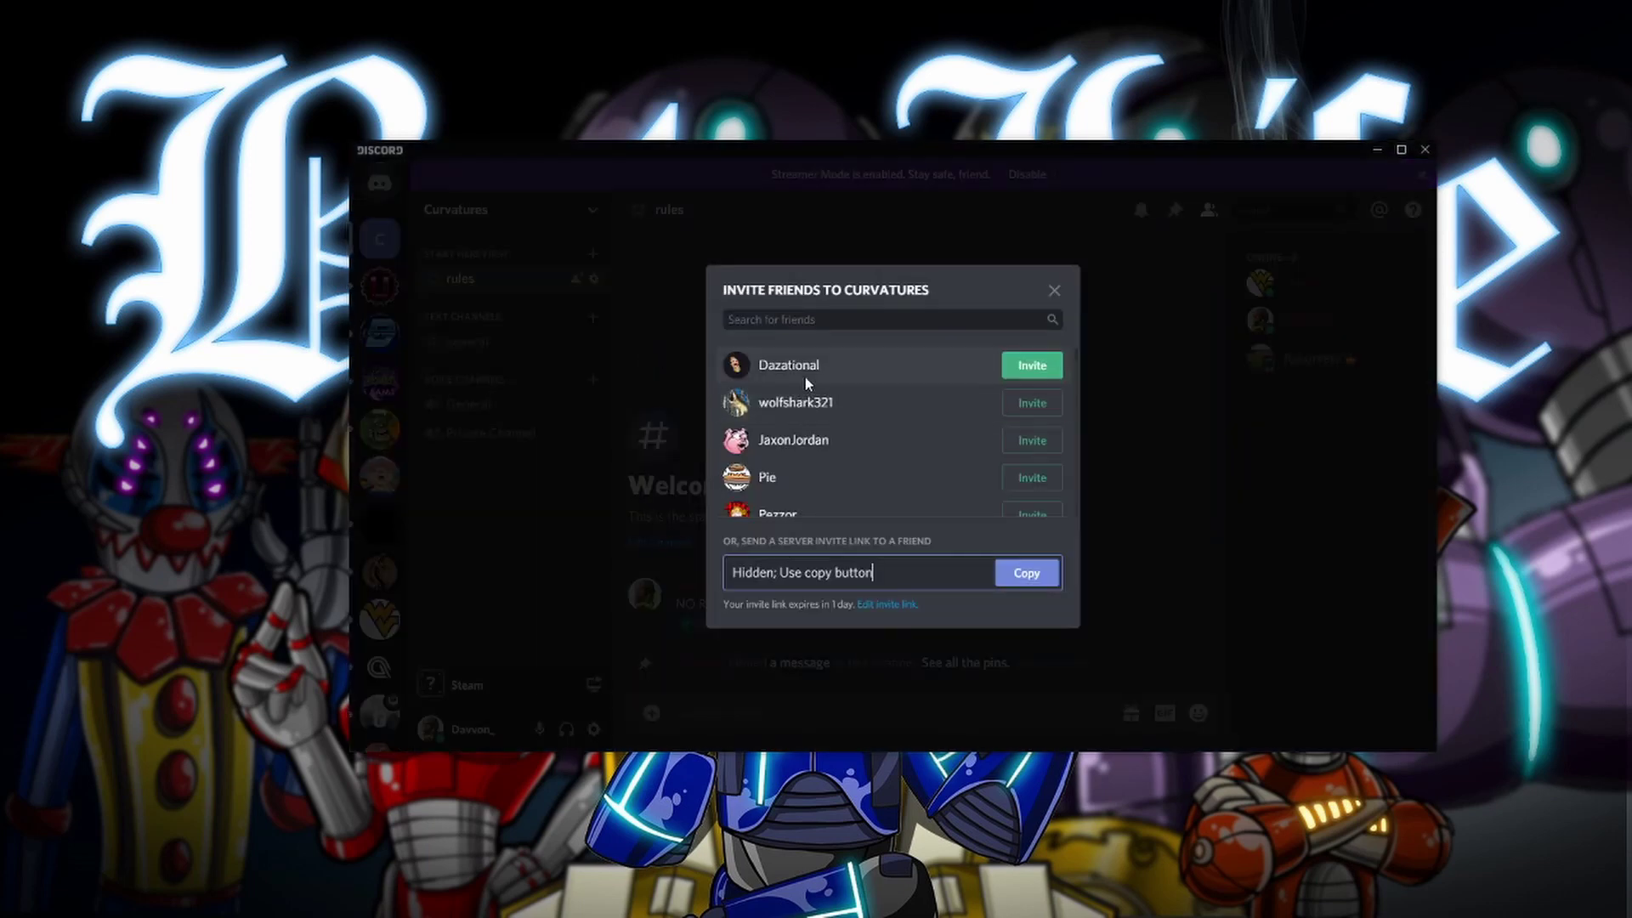
{"action": "scroll", "coordinate": [928, 390], "scroll_direction": "down", "scroll_amount": 8}
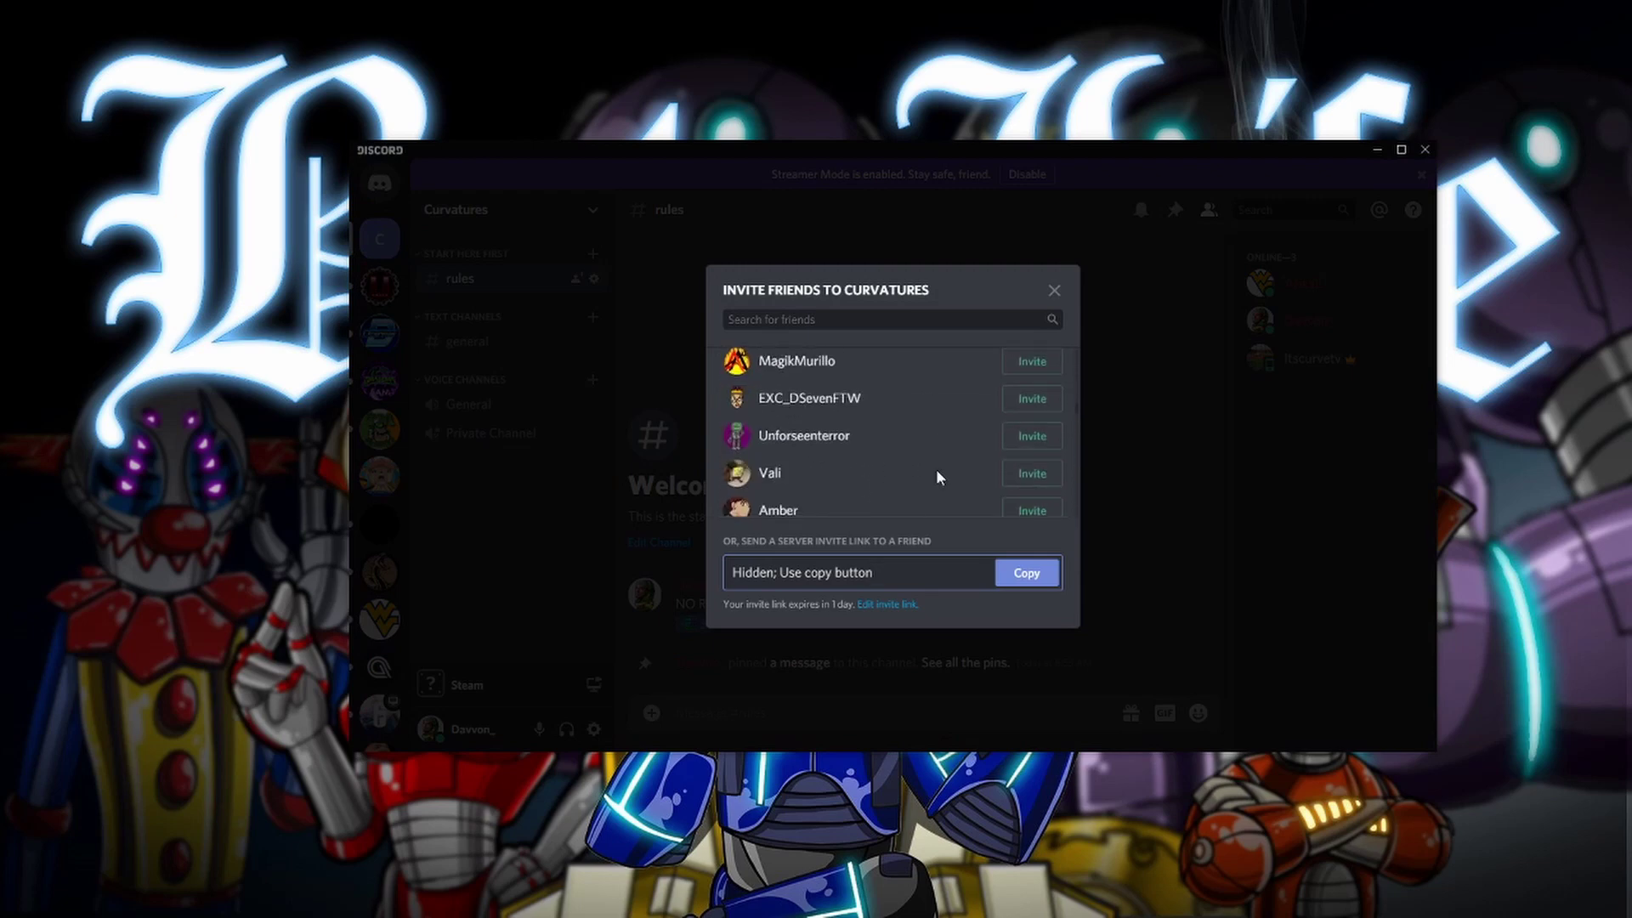
{"action": "scroll", "coordinate": [931, 488], "scroll_direction": "up", "scroll_amount": 8}
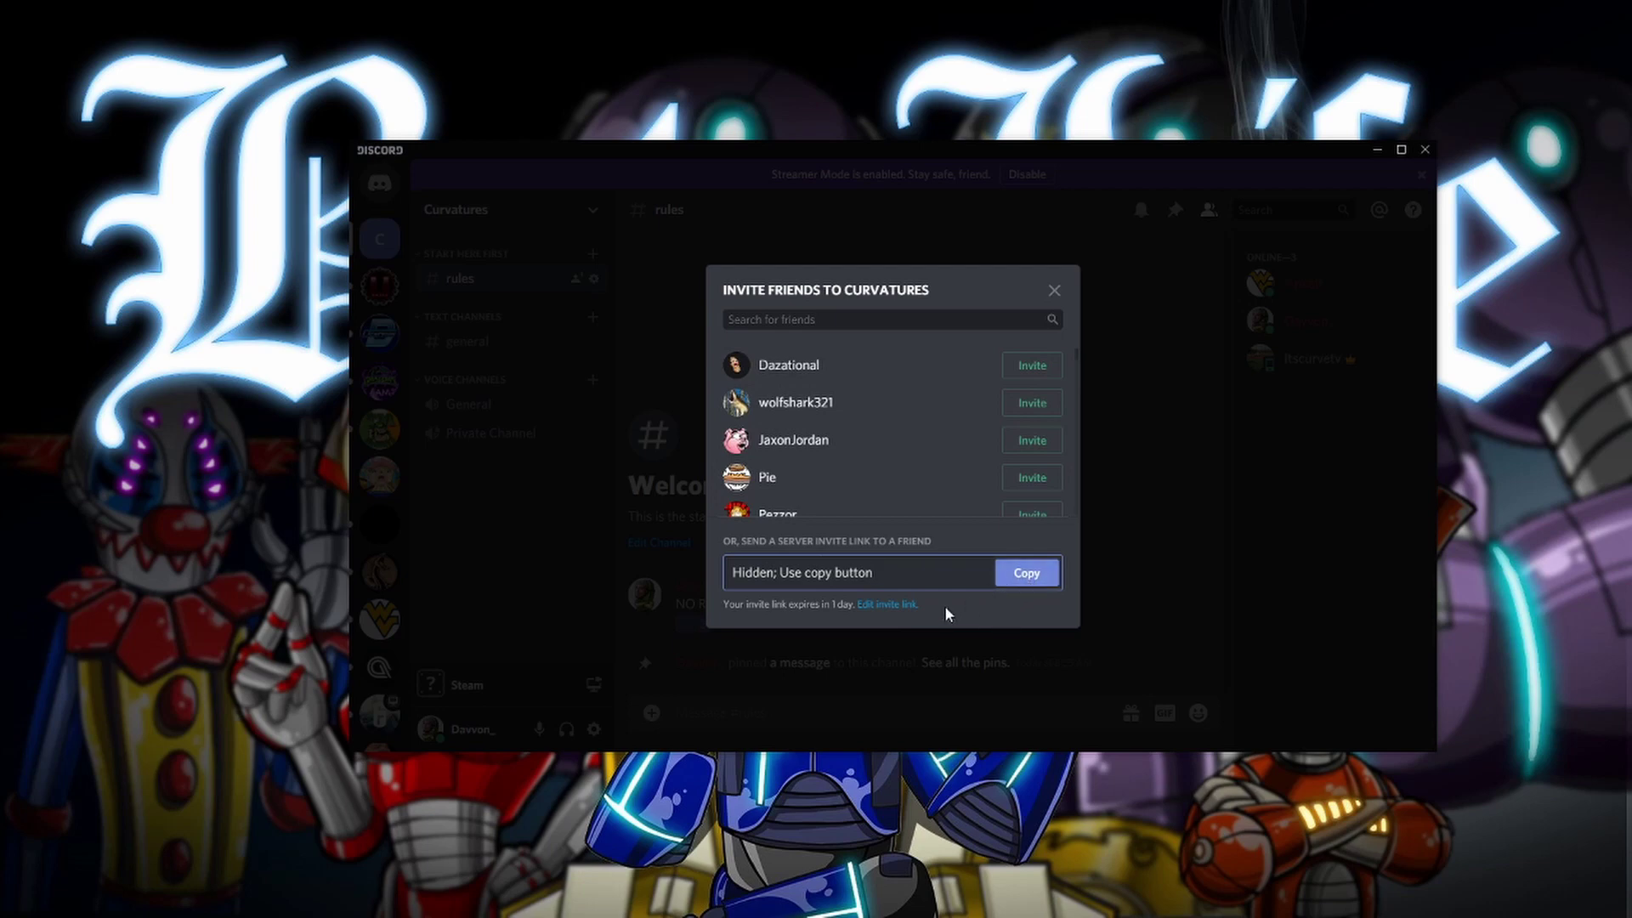
{"action": "left_click", "coordinate": [895, 606]}
{"action": "left_click", "coordinate": [813, 375]}
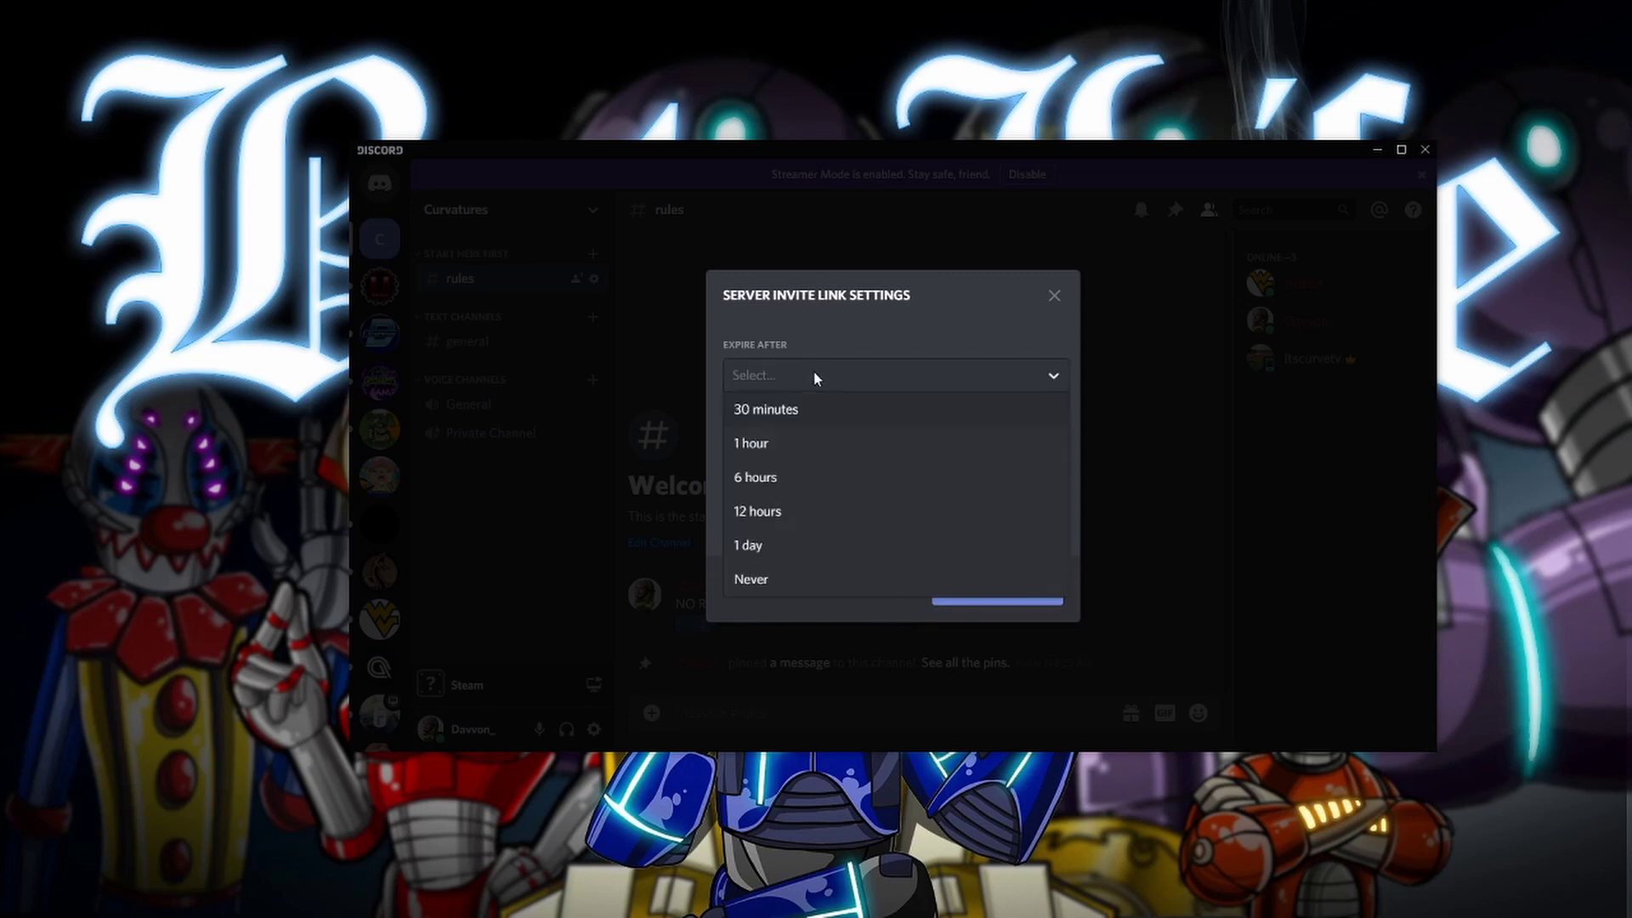
{"action": "left_click", "coordinate": [784, 578]}
{"action": "left_click", "coordinate": [813, 444]}
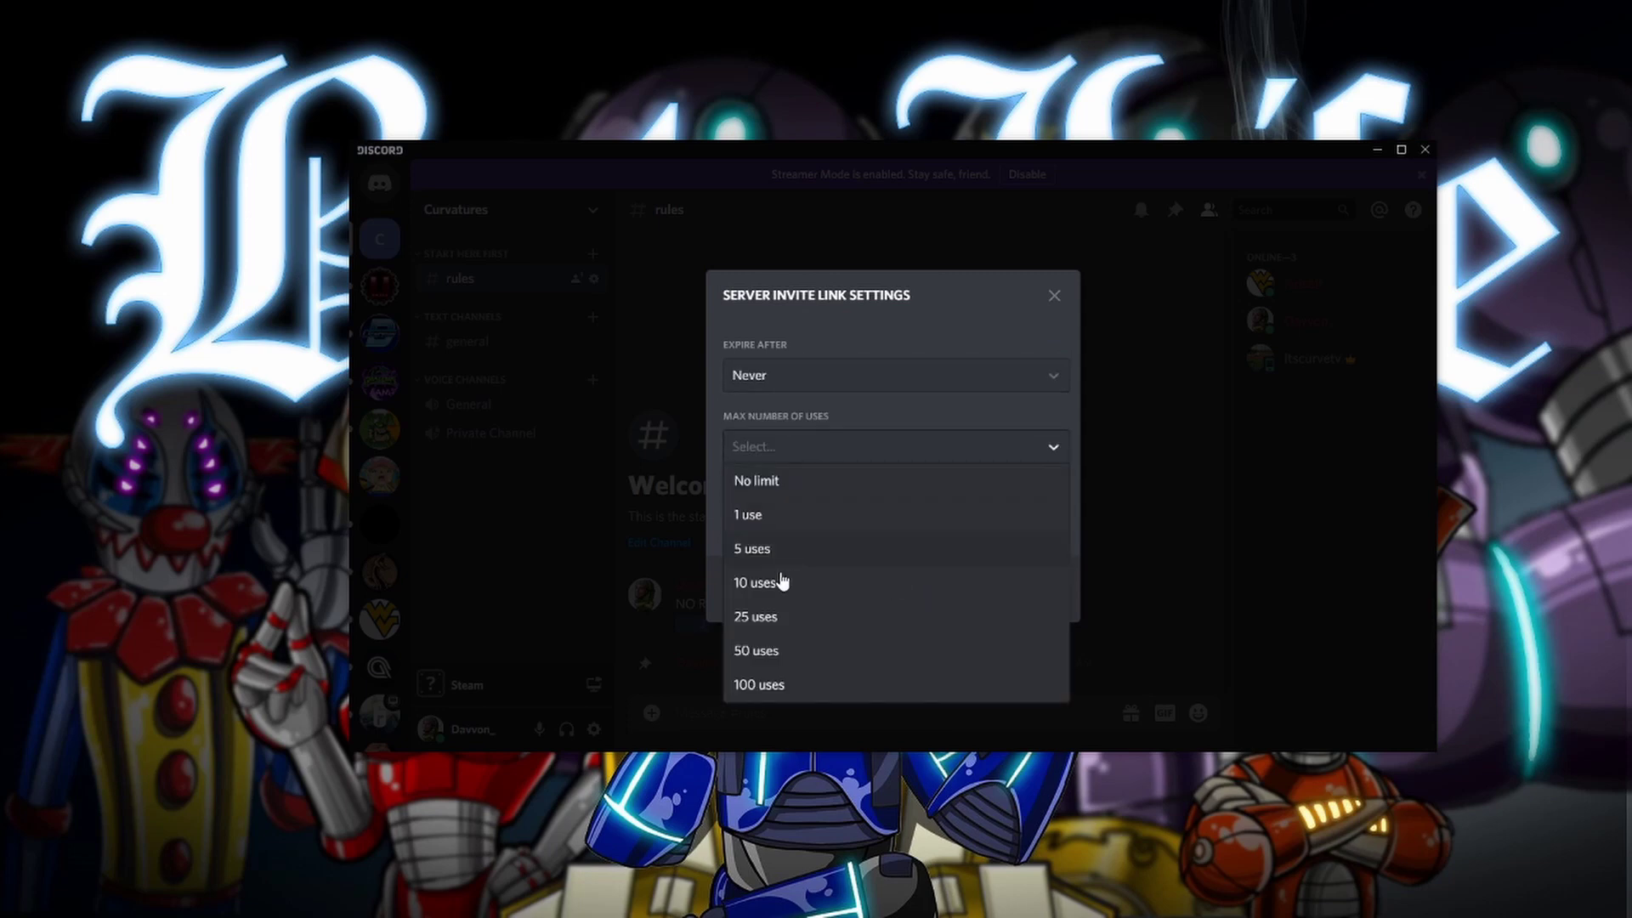
{"action": "left_click", "coordinate": [787, 482]}
{"action": "left_click", "coordinate": [1054, 299]}
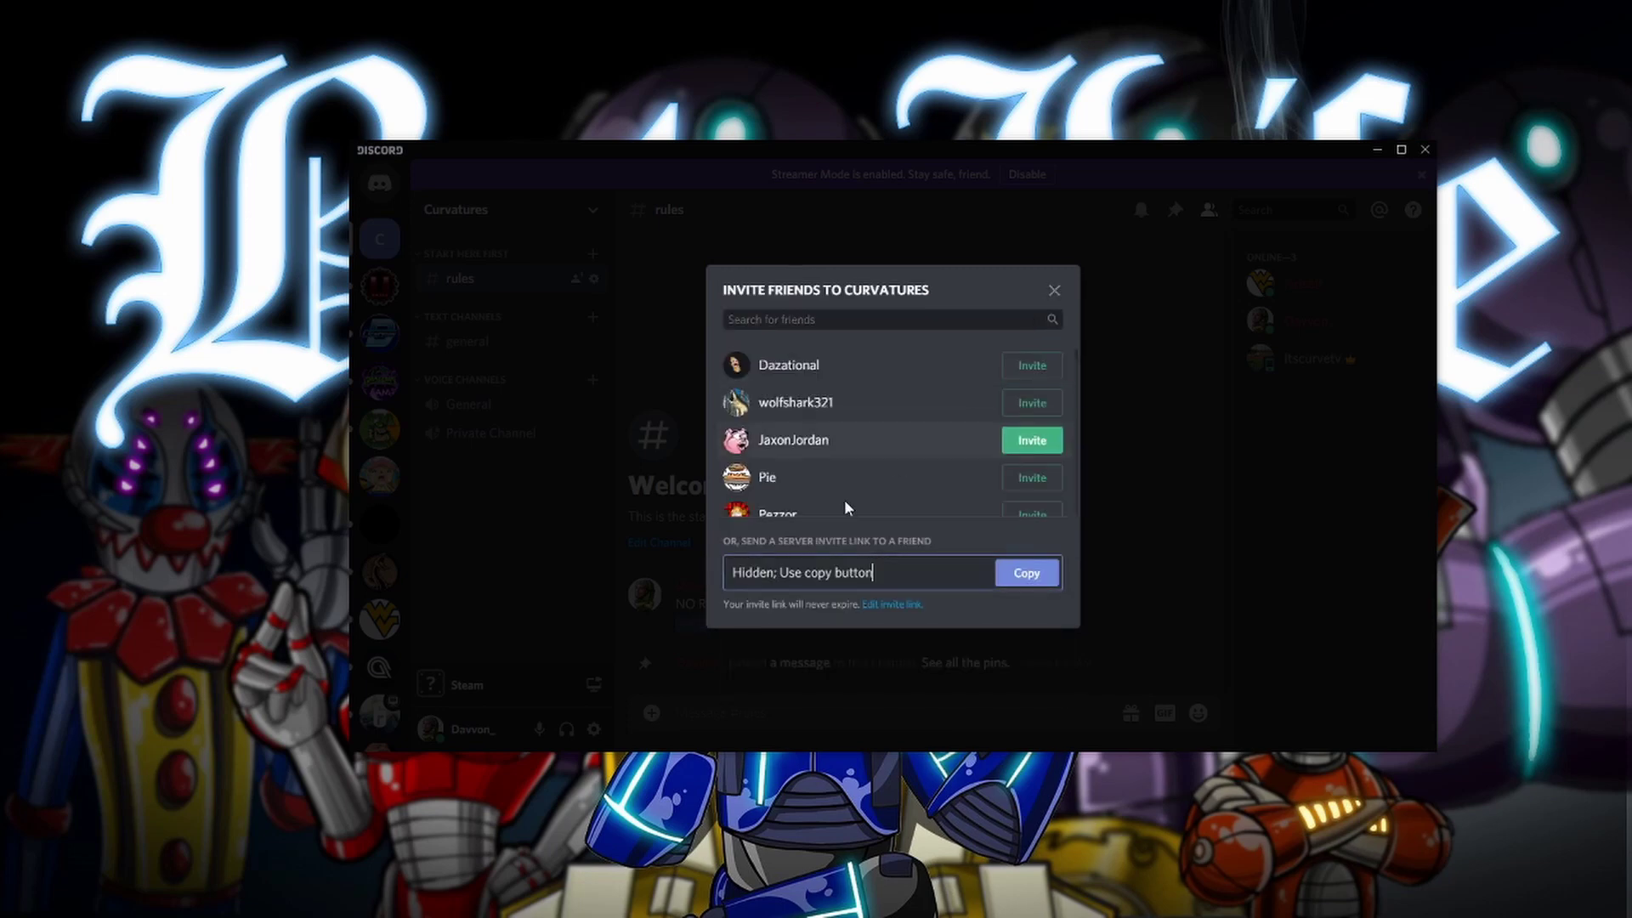
{"action": "left_click", "coordinate": [1055, 291]}
{"action": "left_click", "coordinate": [522, 212]}
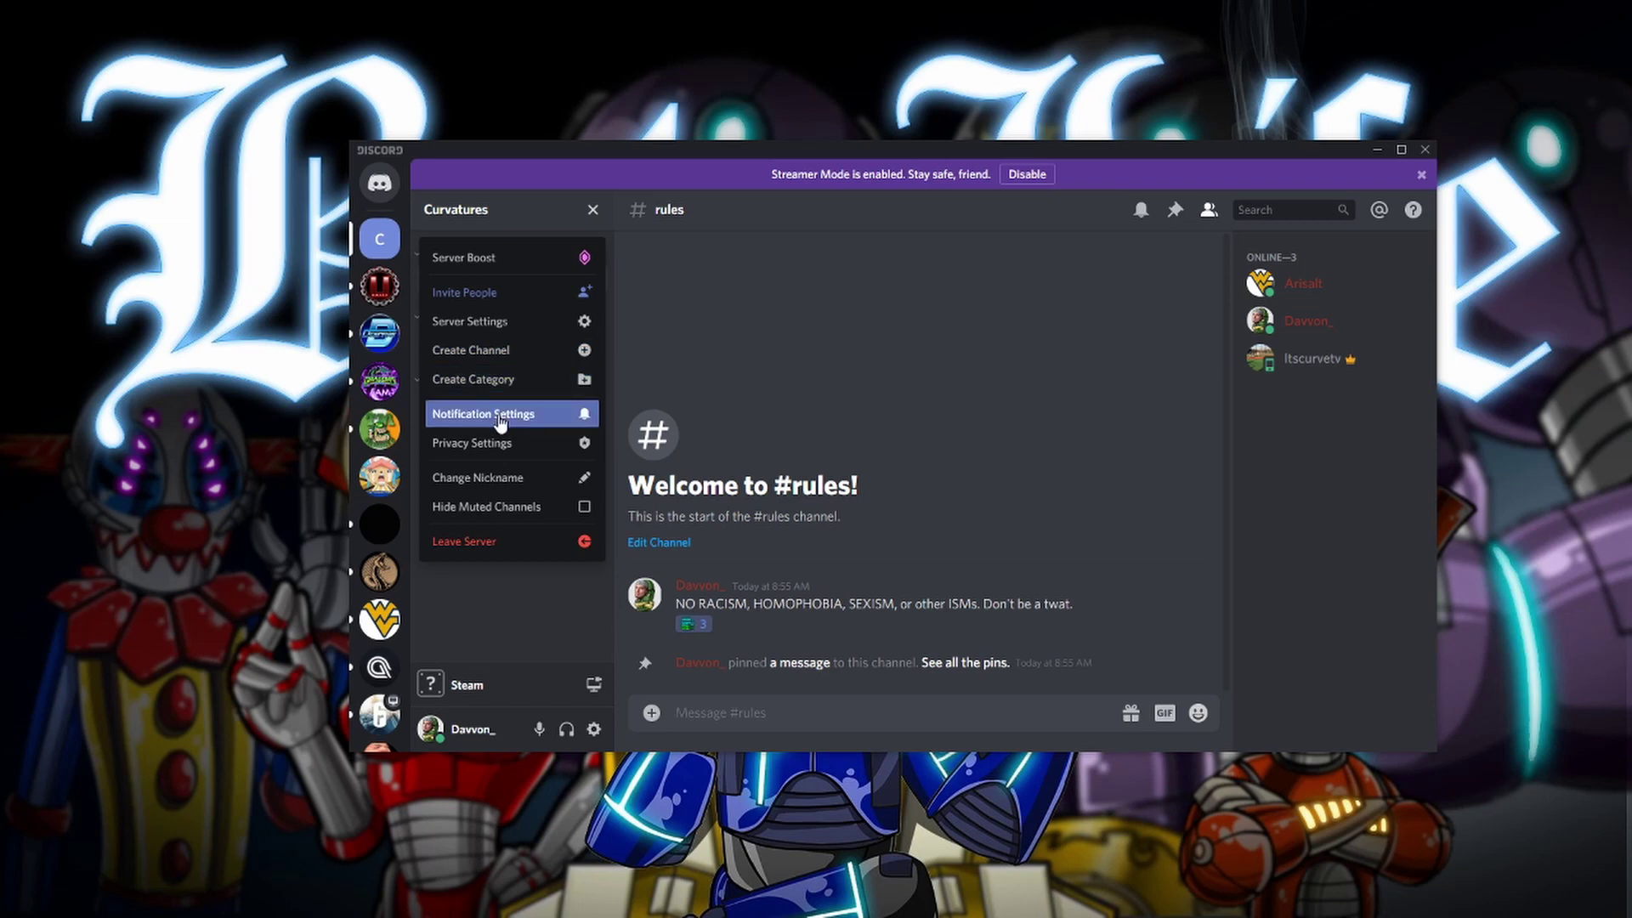
{"action": "left_click", "coordinate": [715, 416]}
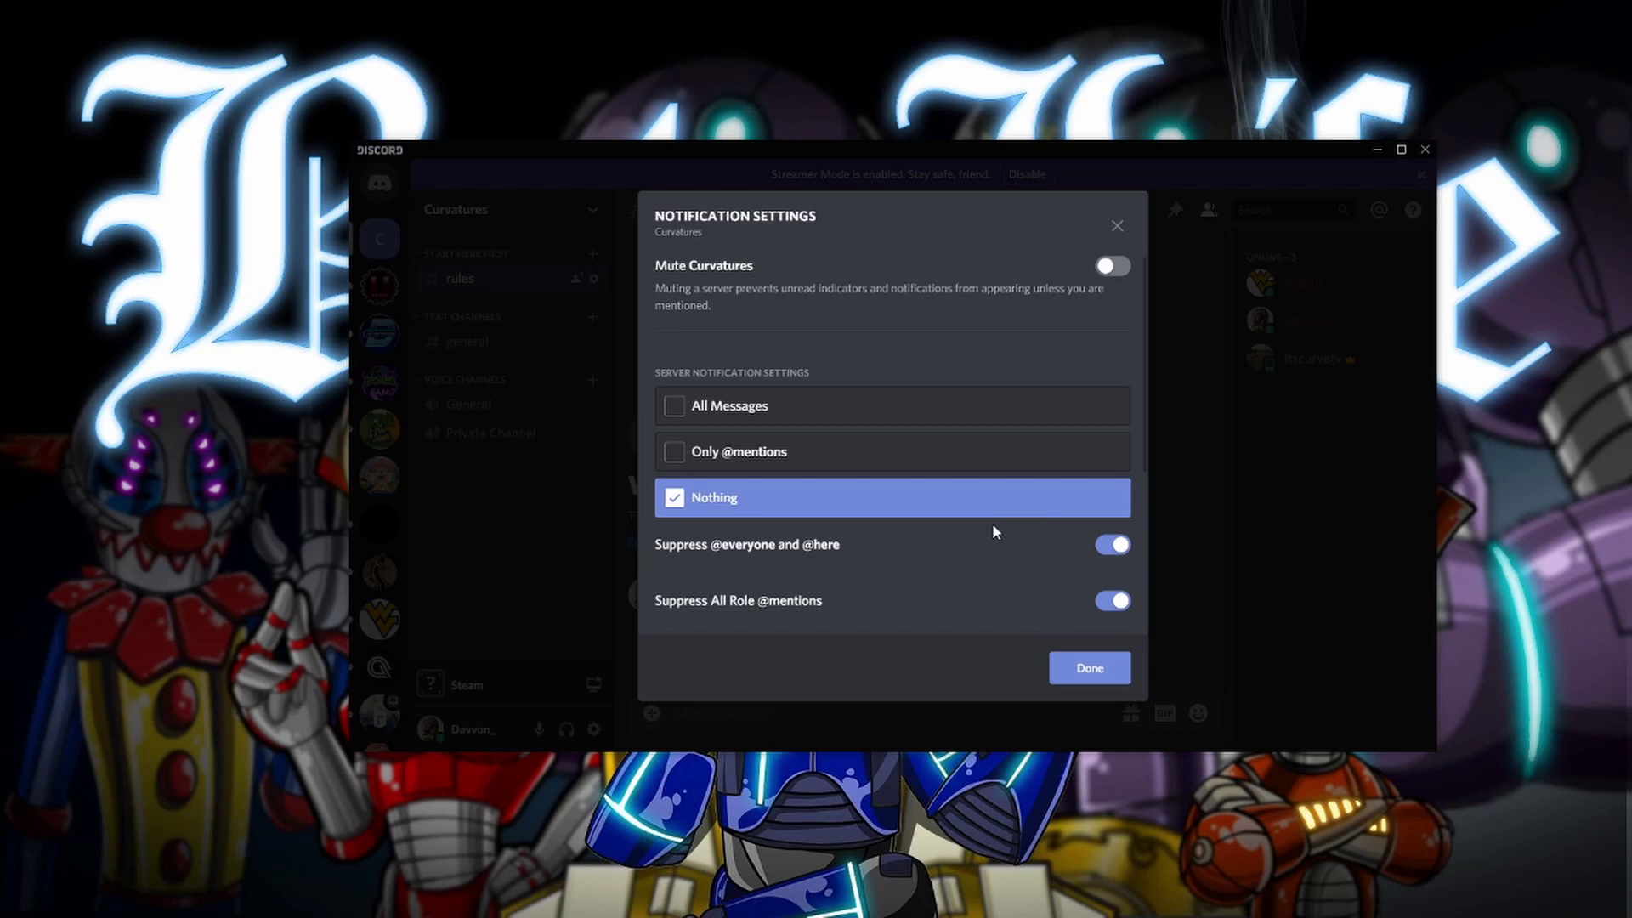
{"action": "scroll", "coordinate": [1031, 539], "scroll_direction": "down", "scroll_amount": 1}
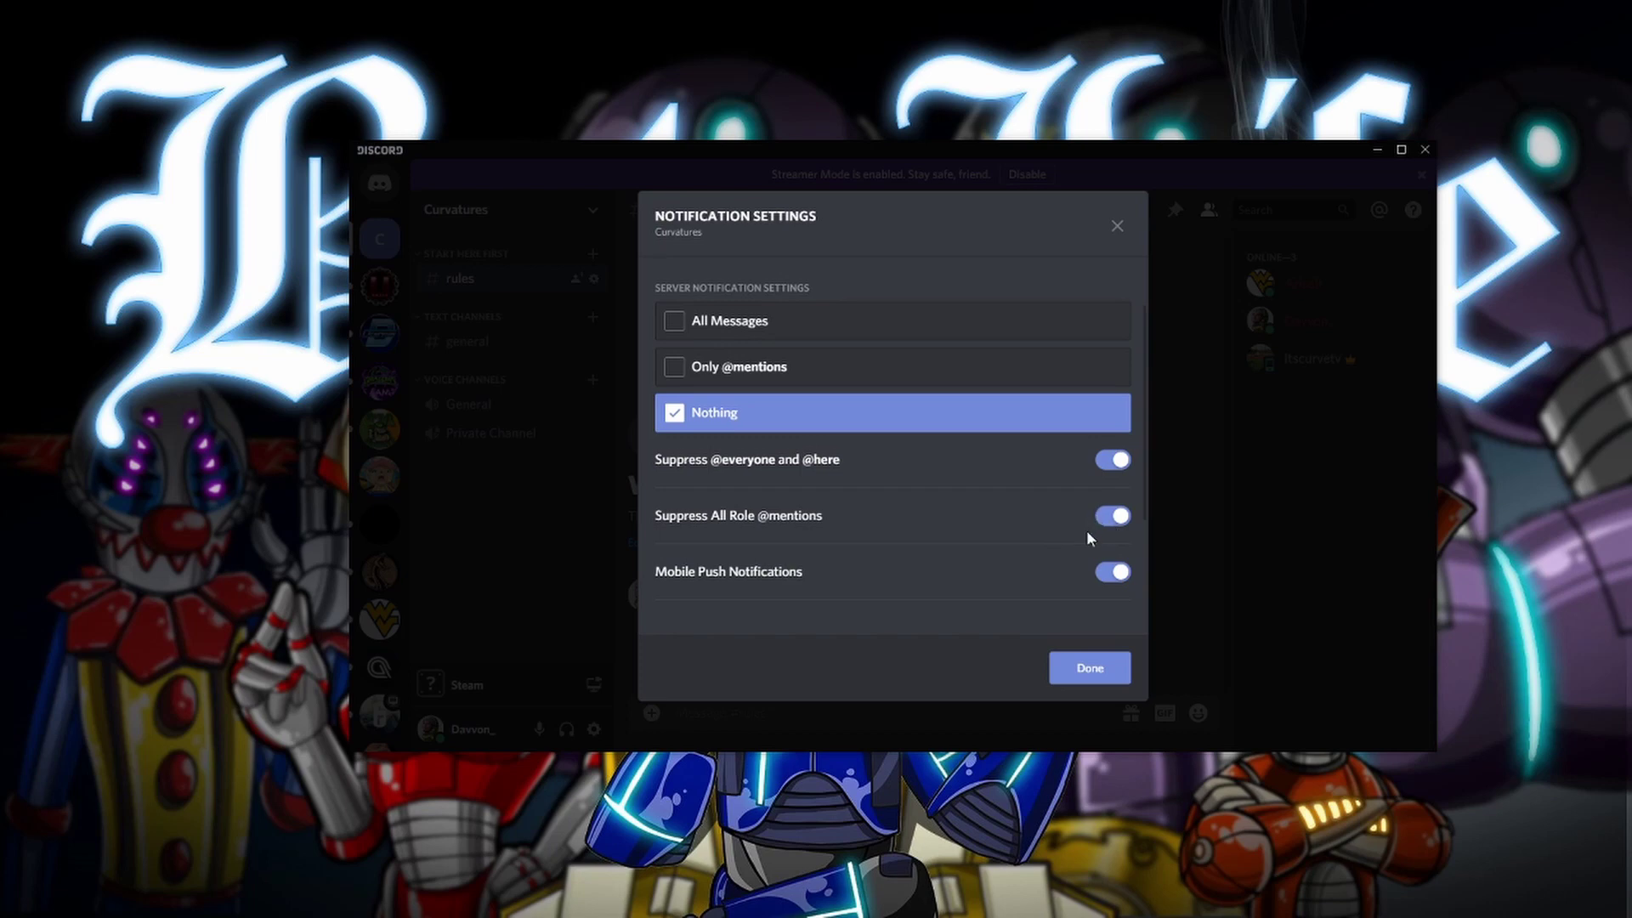
{"action": "scroll", "coordinate": [1090, 536], "scroll_direction": "down", "scroll_amount": 1}
{"action": "scroll", "coordinate": [1096, 503], "scroll_direction": "down", "scroll_amount": 2}
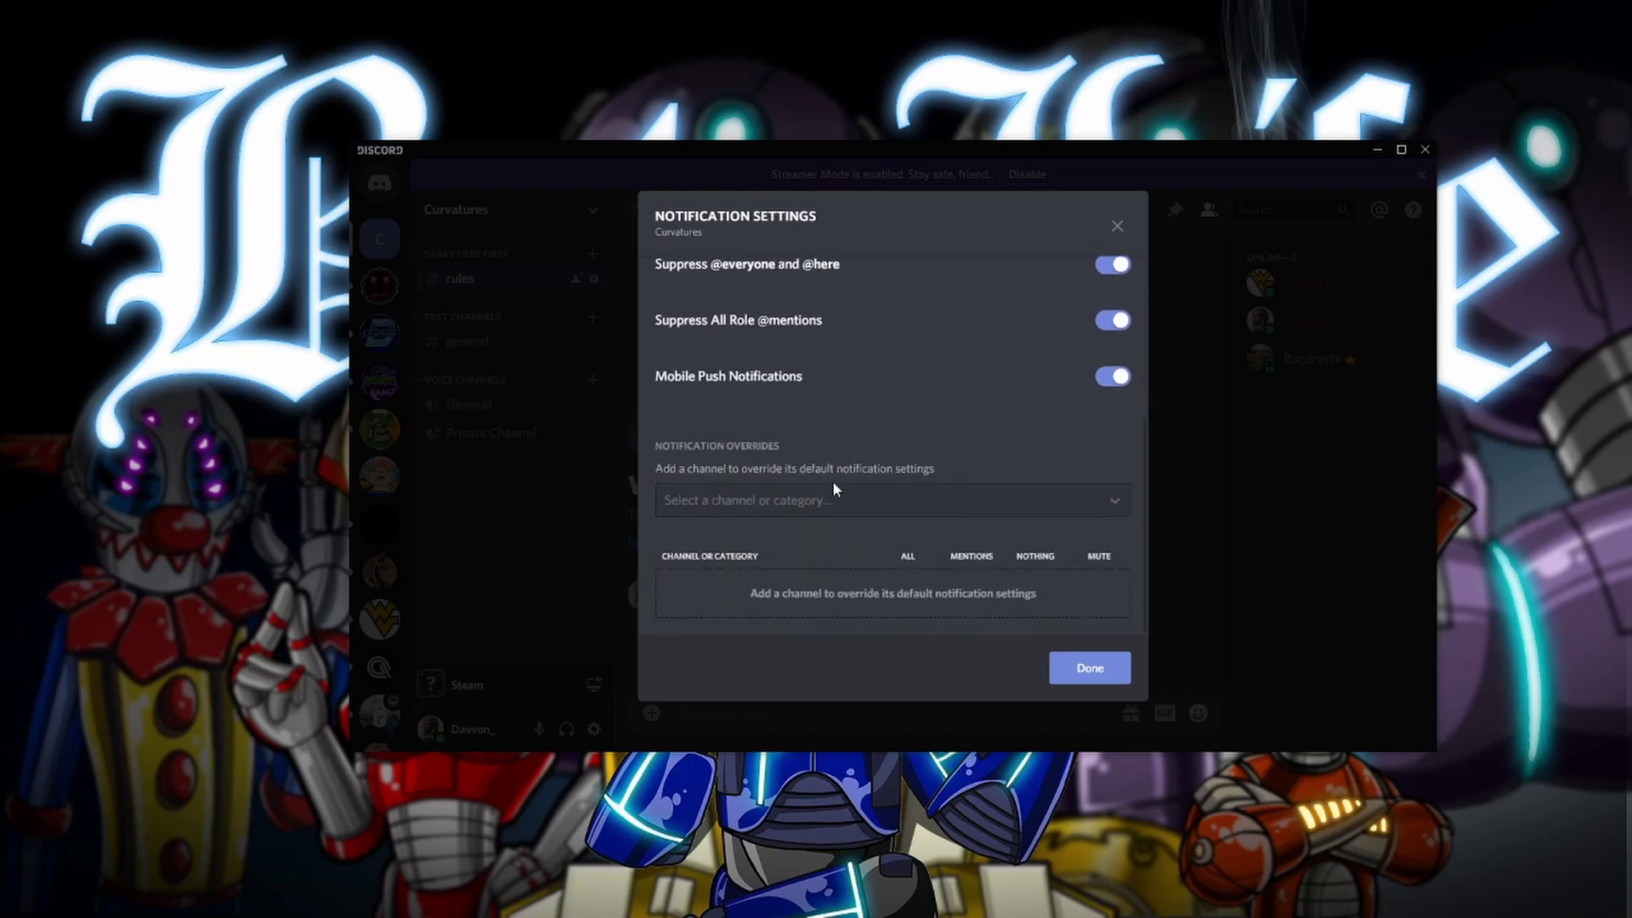
{"action": "scroll", "coordinate": [850, 514], "scroll_direction": "up", "scroll_amount": 3}
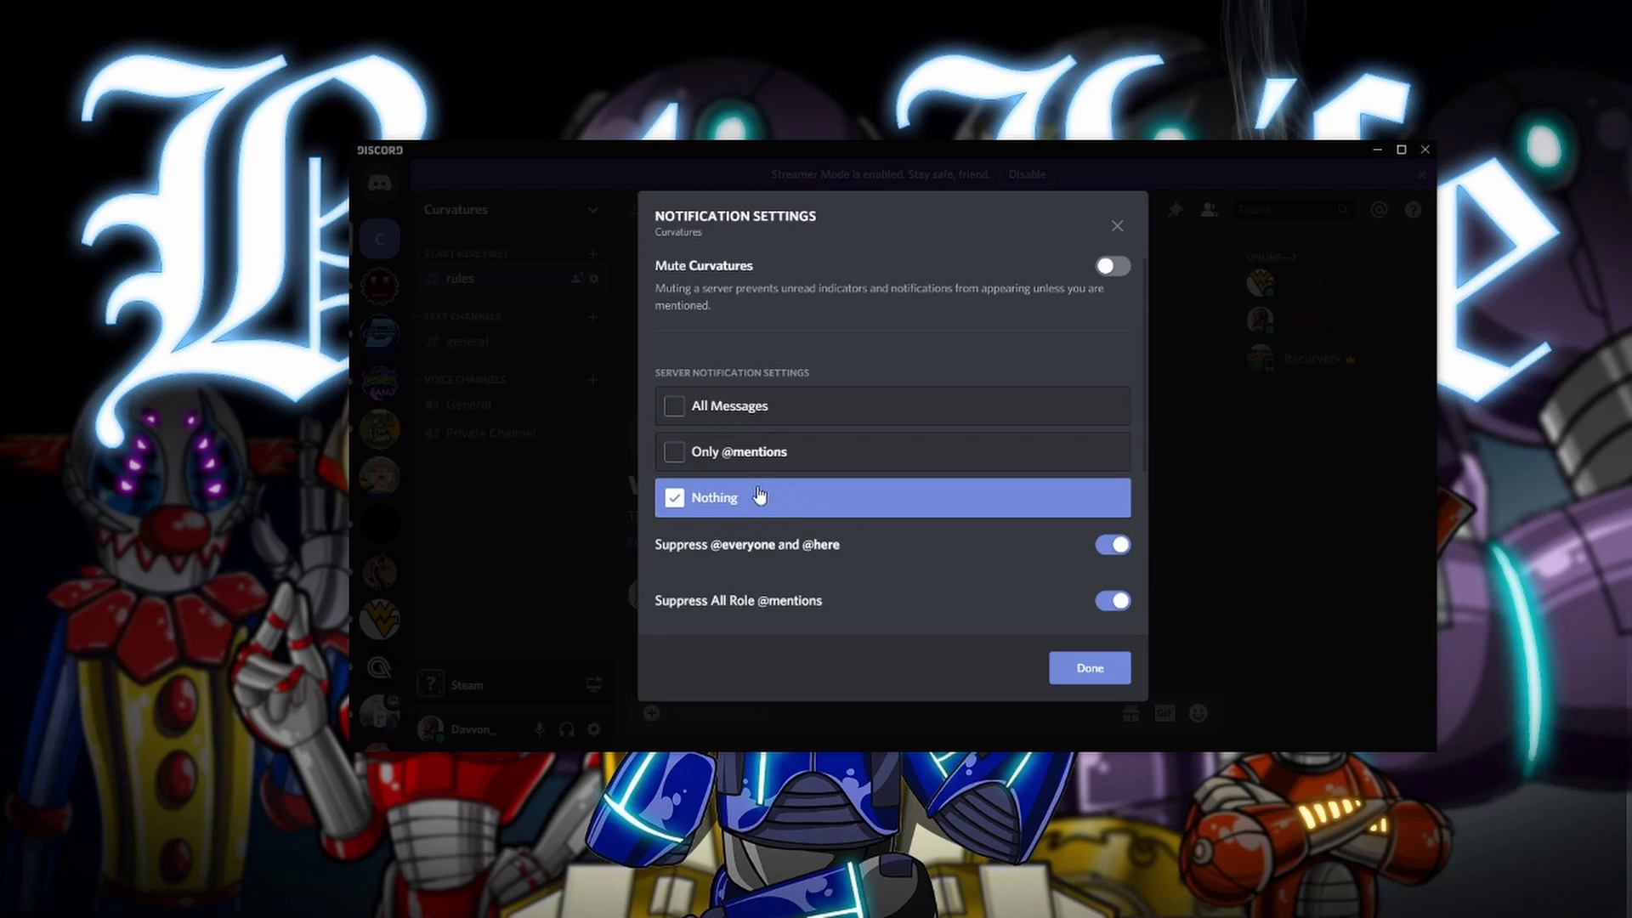
{"action": "left_click", "coordinate": [693, 458]}
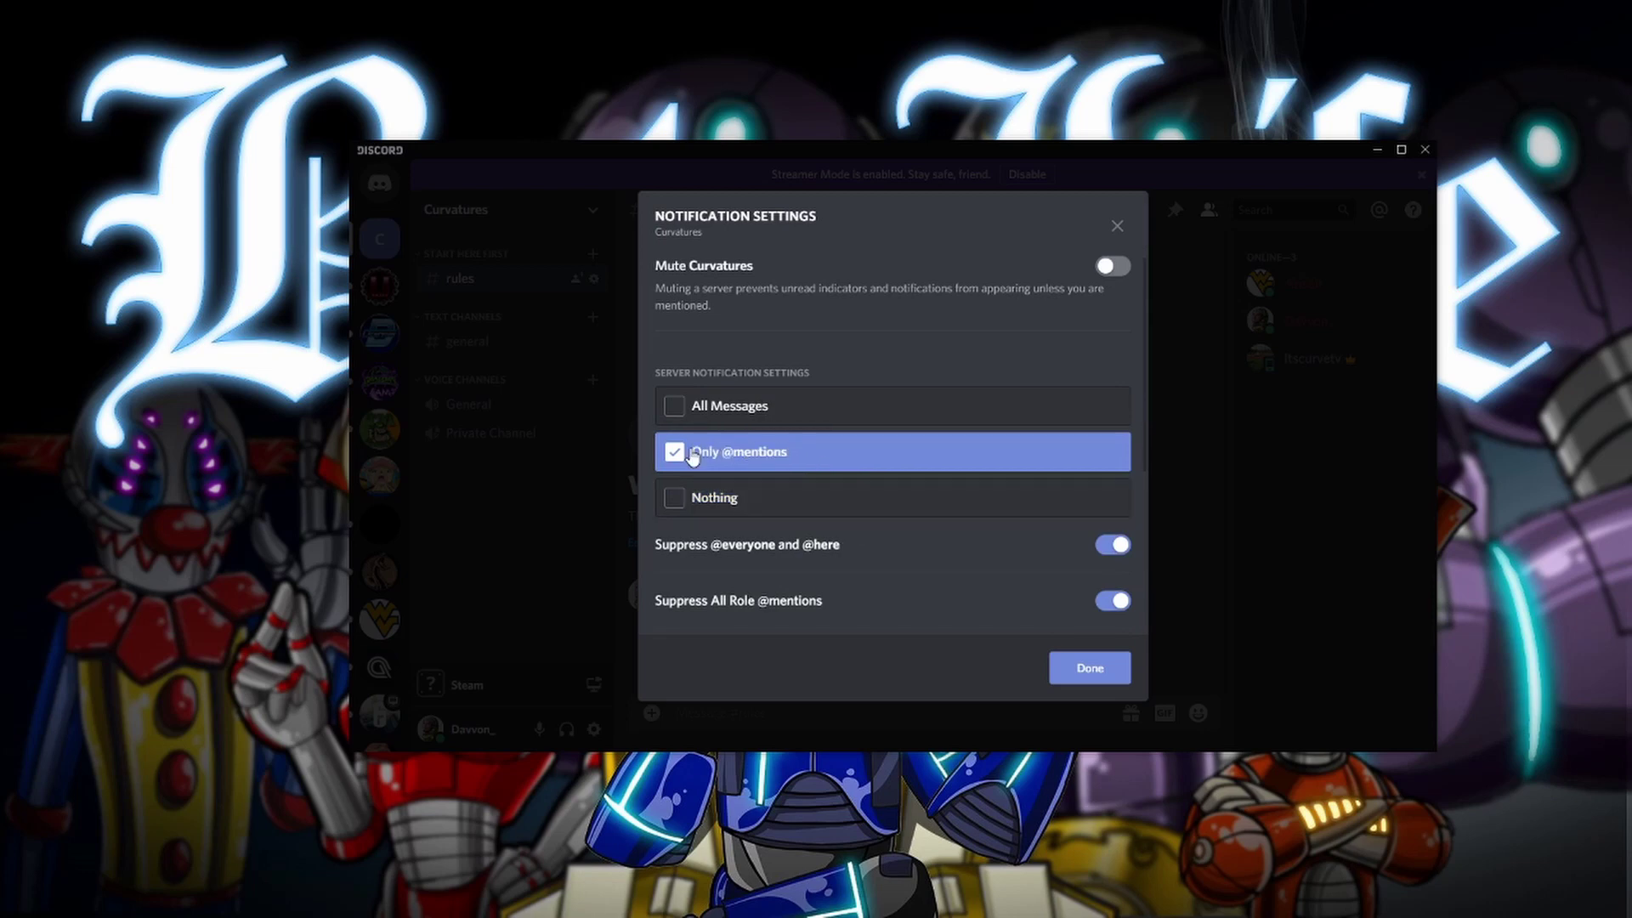
{"action": "left_click", "coordinate": [725, 510]}
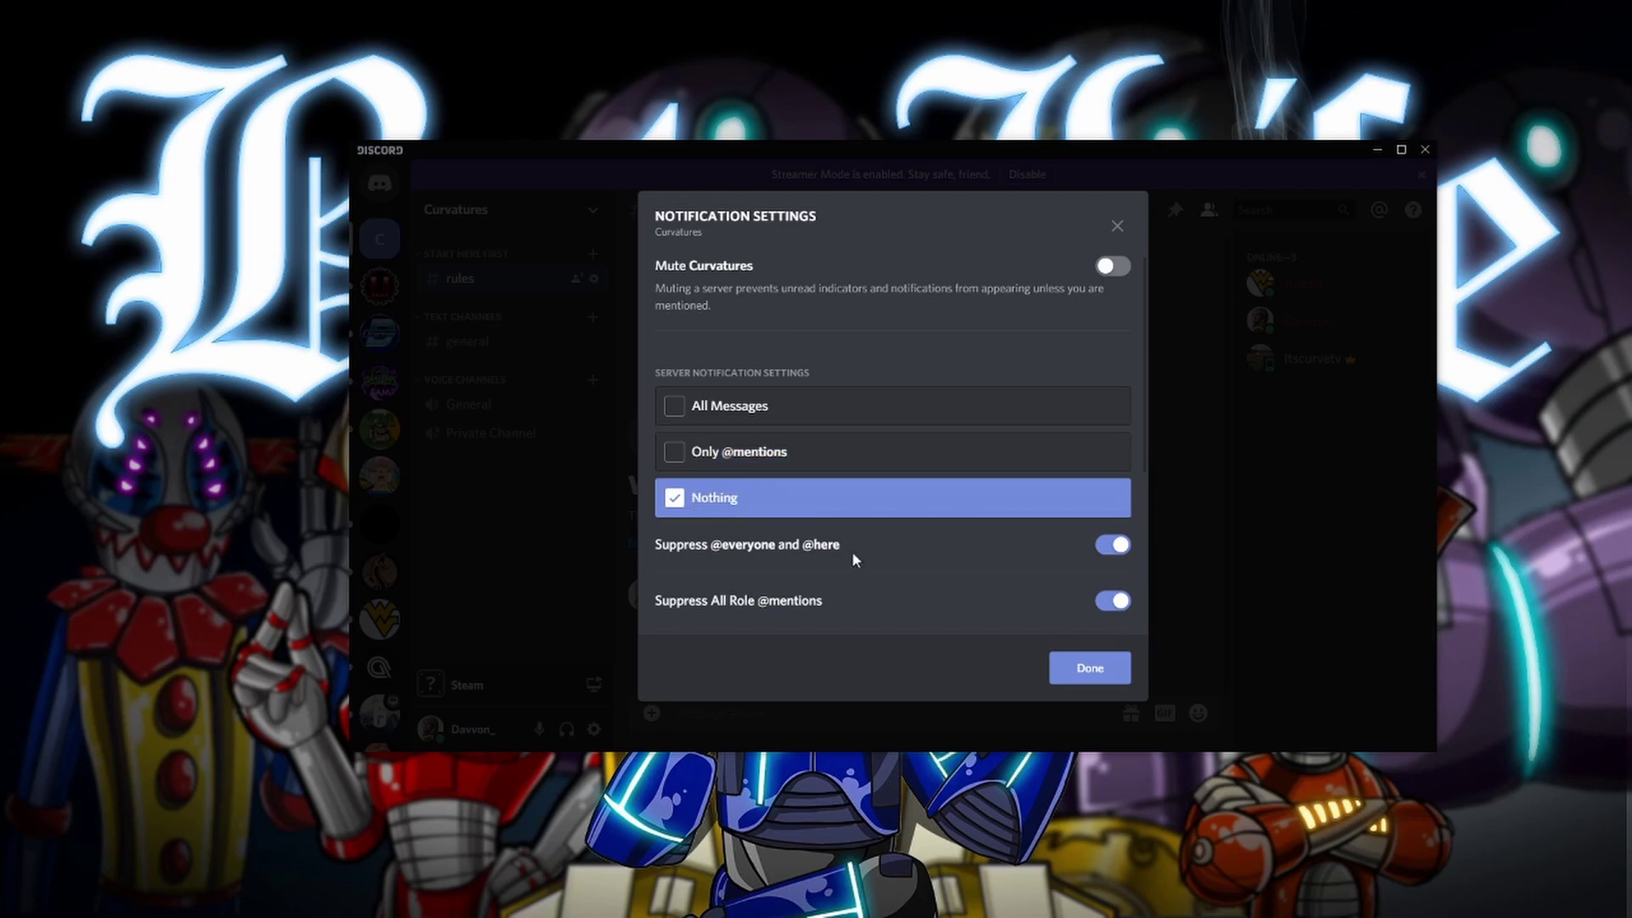
{"action": "left_click", "coordinate": [1100, 680]}
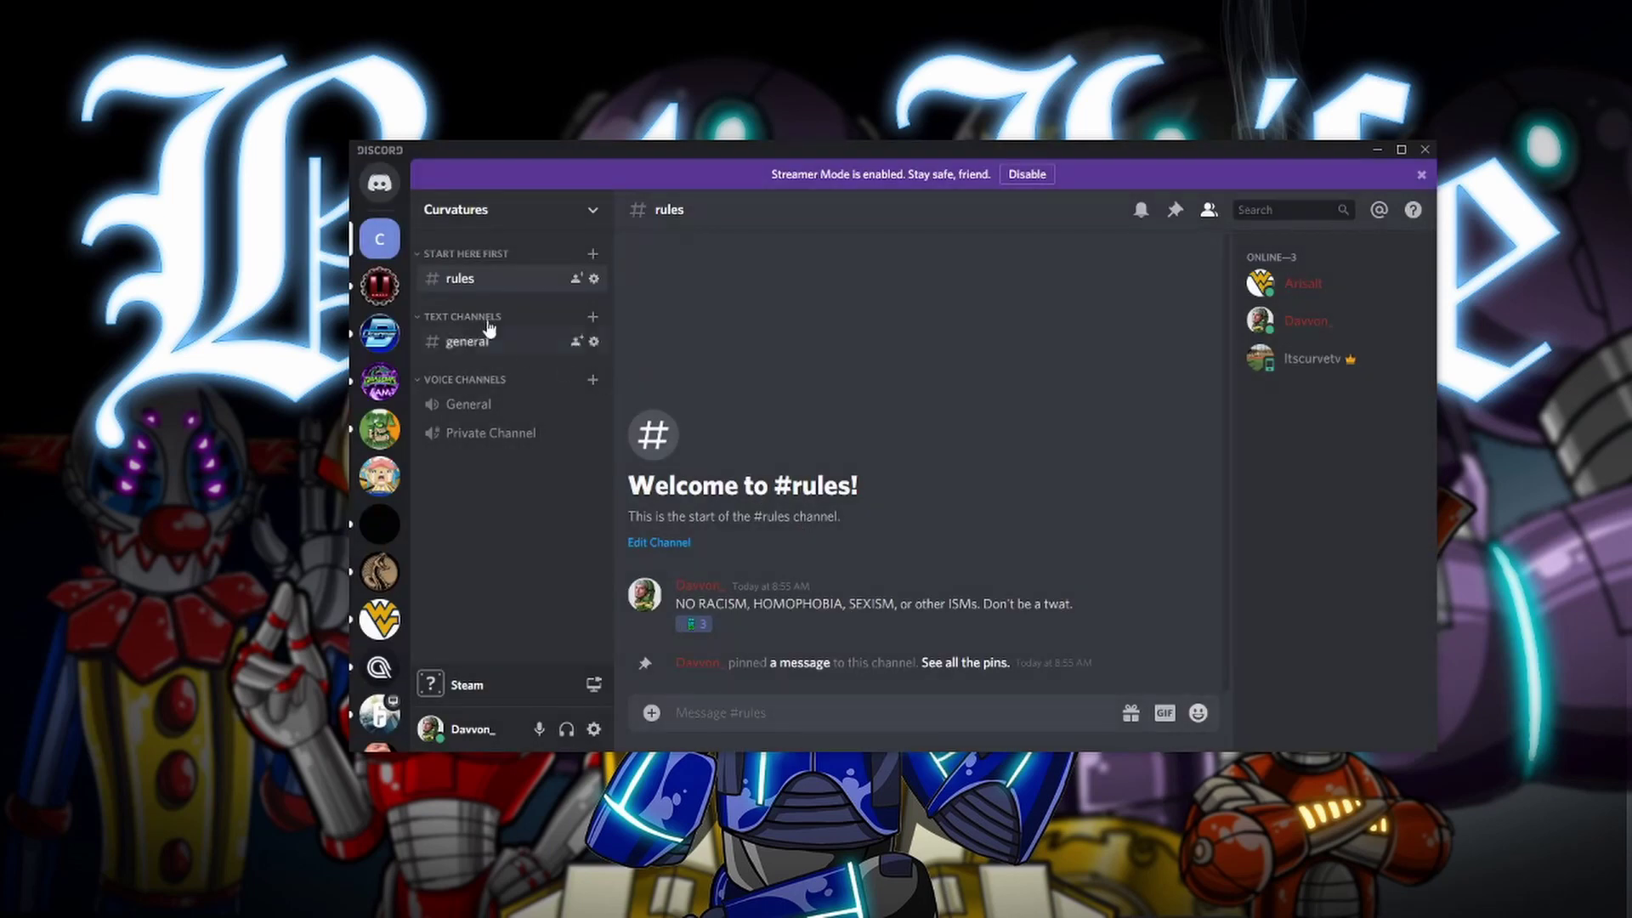
Check the Curvatures privacy setting for direct messages from server members and close it
{"action": "left_click", "coordinate": [467, 212]}
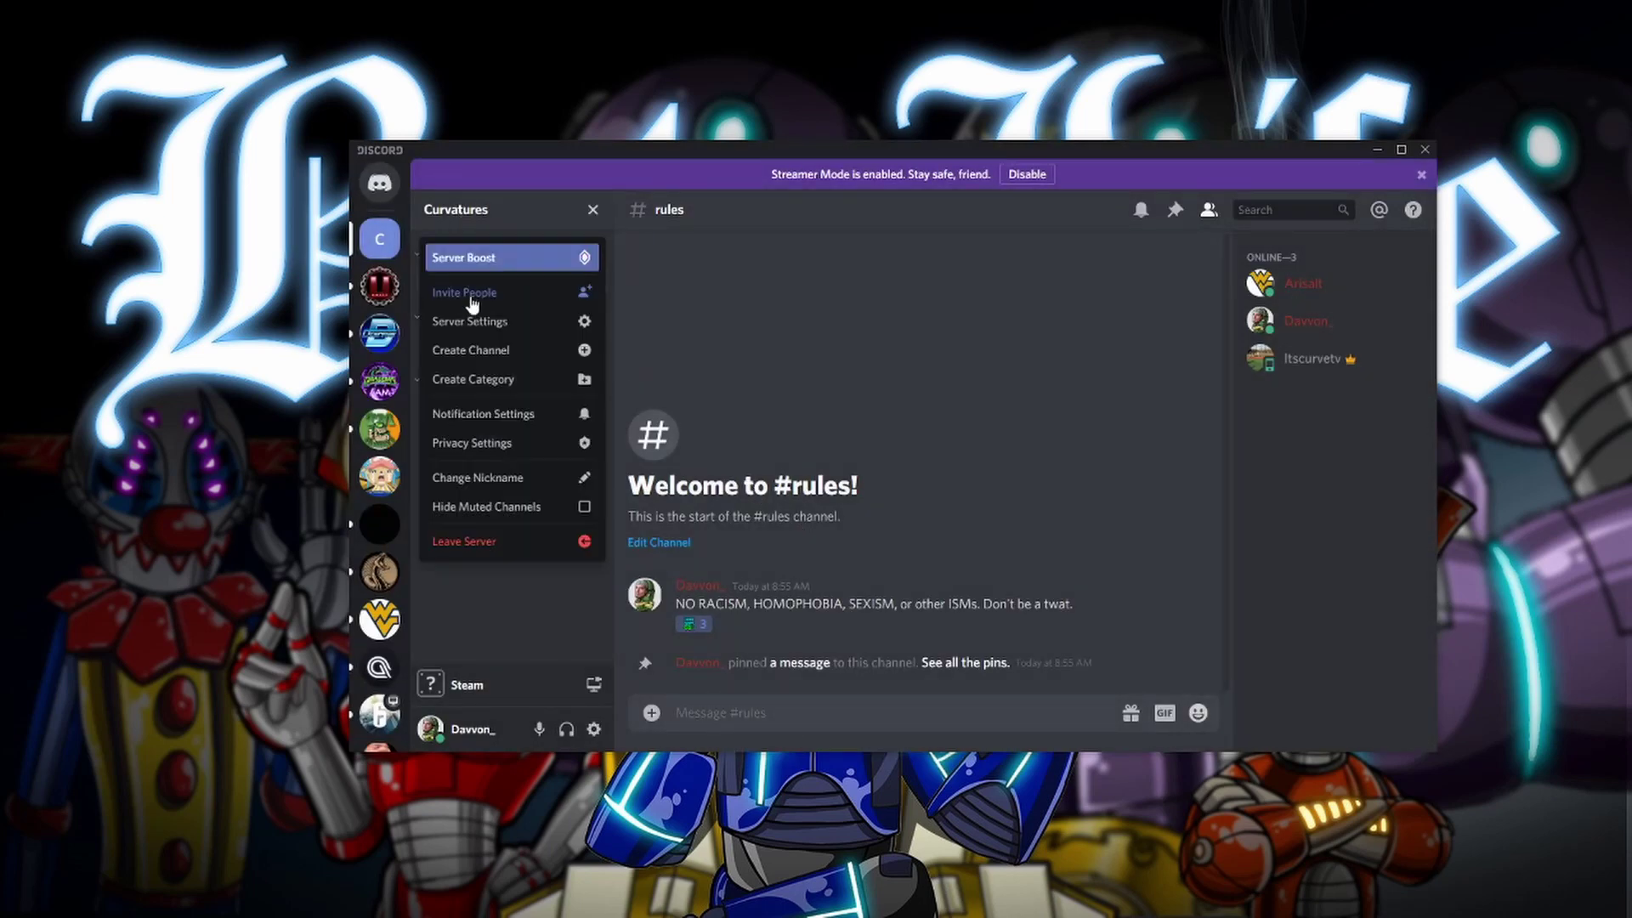
{"action": "left_click", "coordinate": [481, 445]}
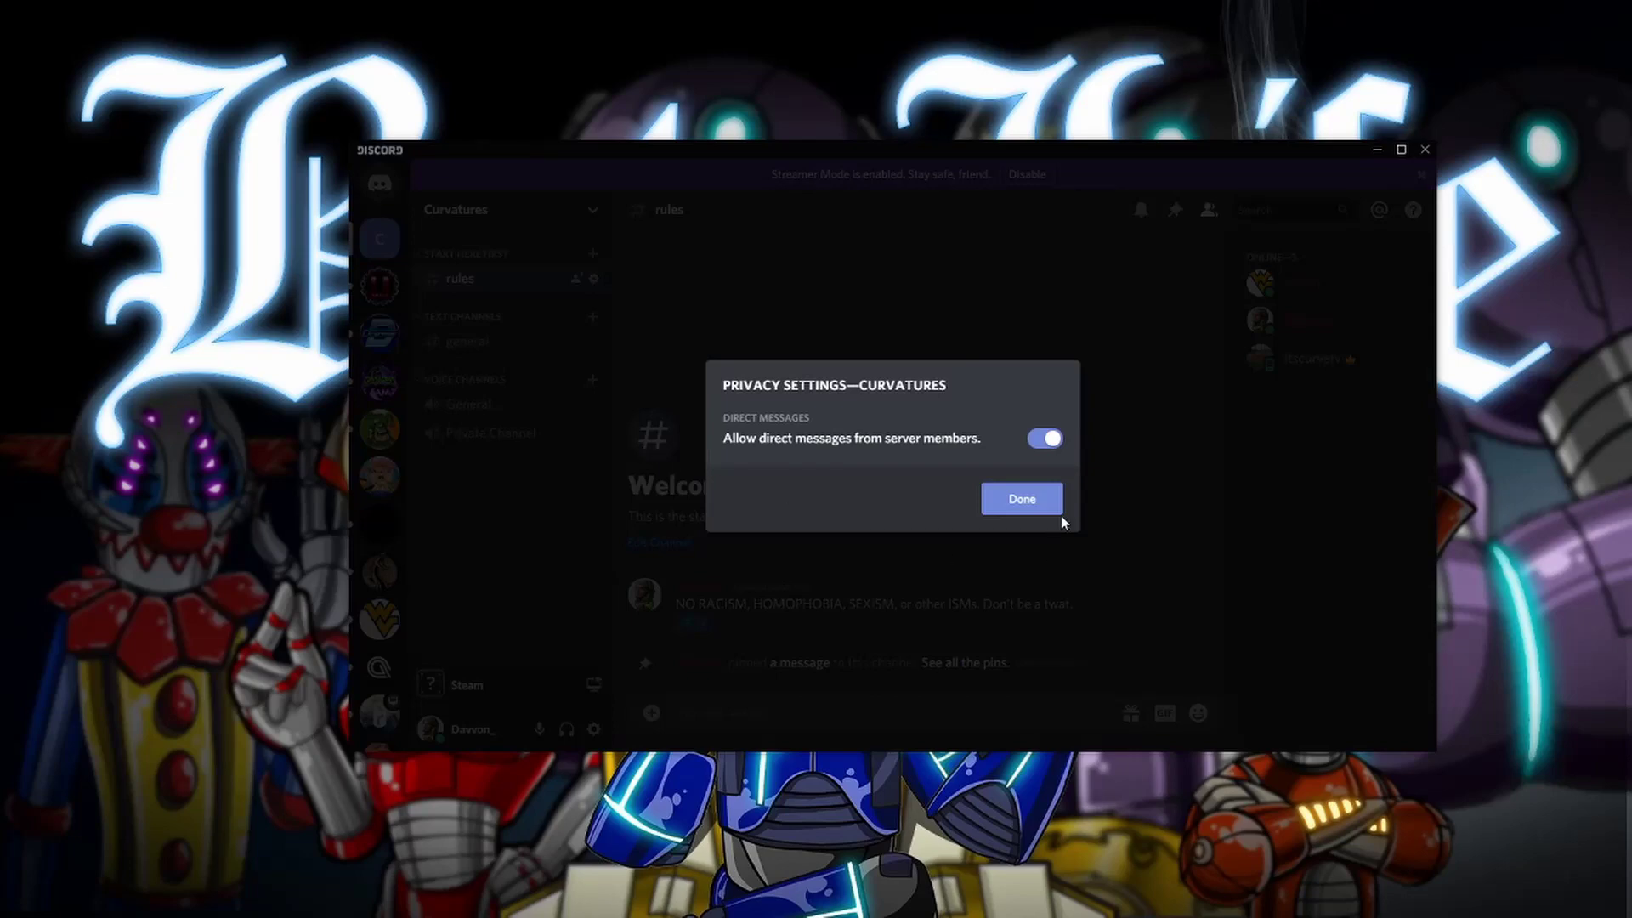
{"action": "left_click", "coordinate": [1116, 565]}
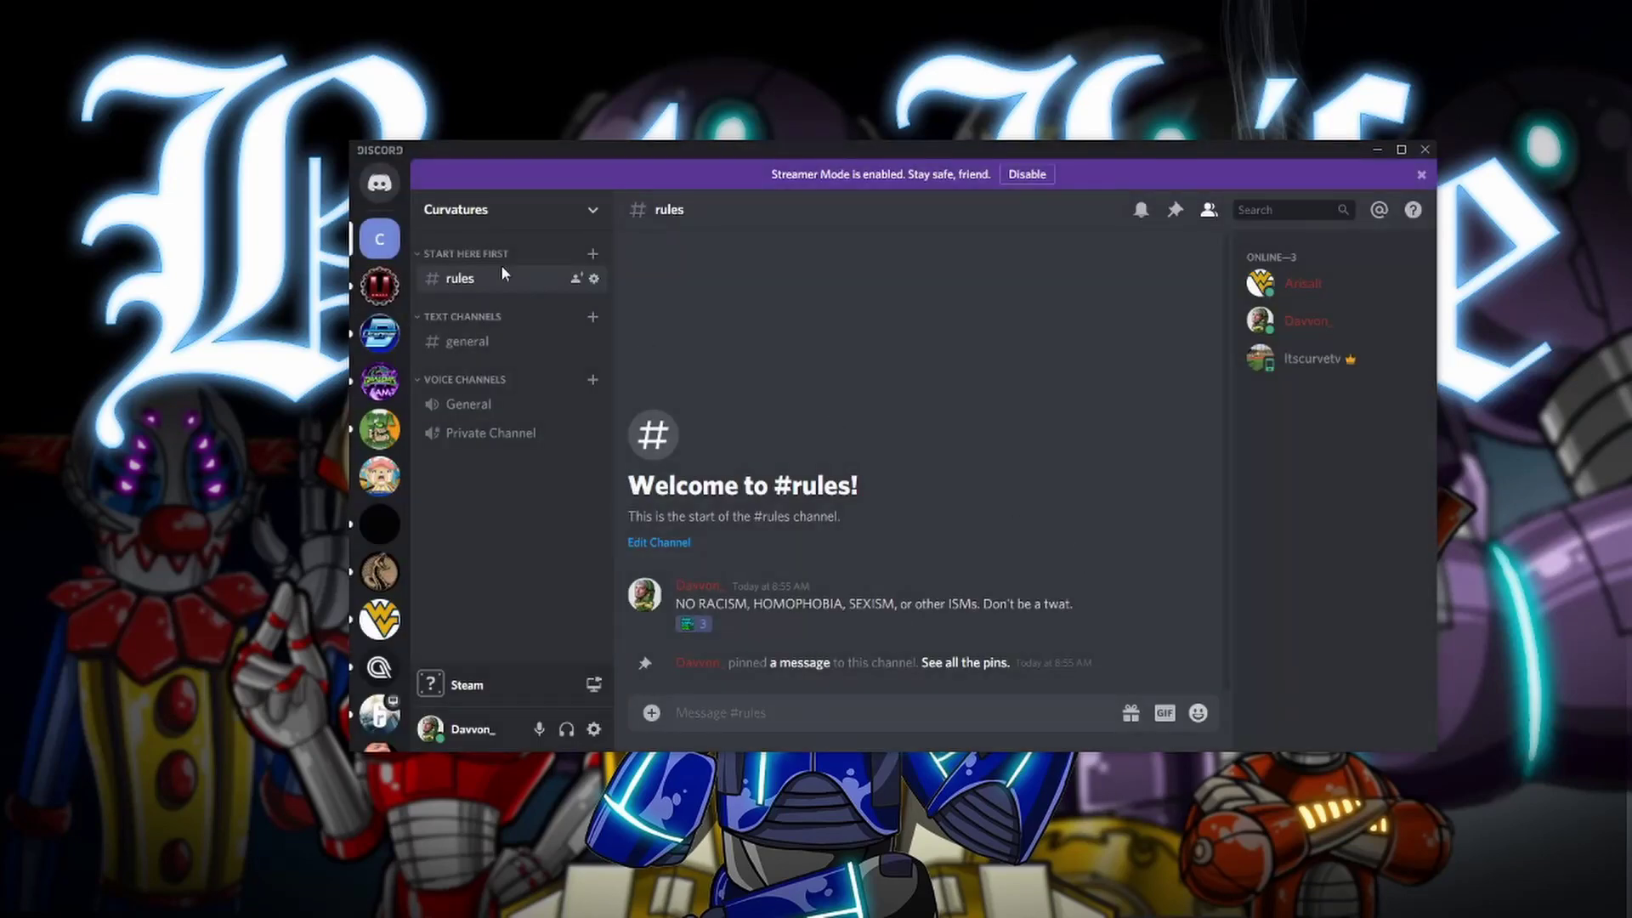
Review the Curvatures server overview settings, including the available system messages channel options
{"action": "left_click", "coordinate": [501, 212]}
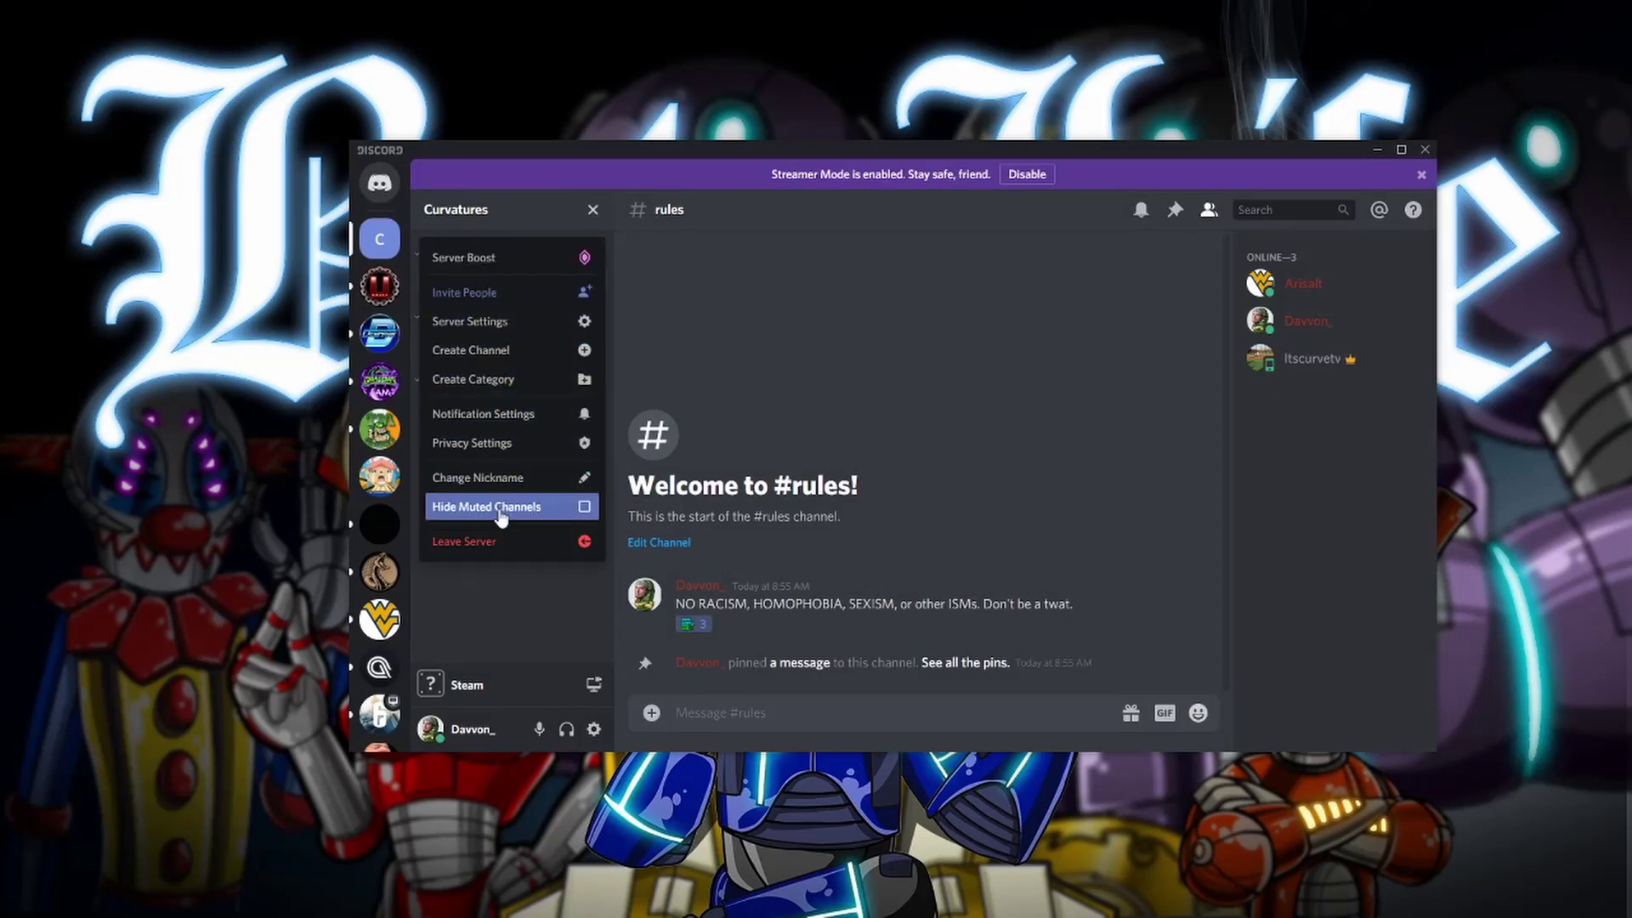
{"action": "left_click", "coordinate": [485, 327]}
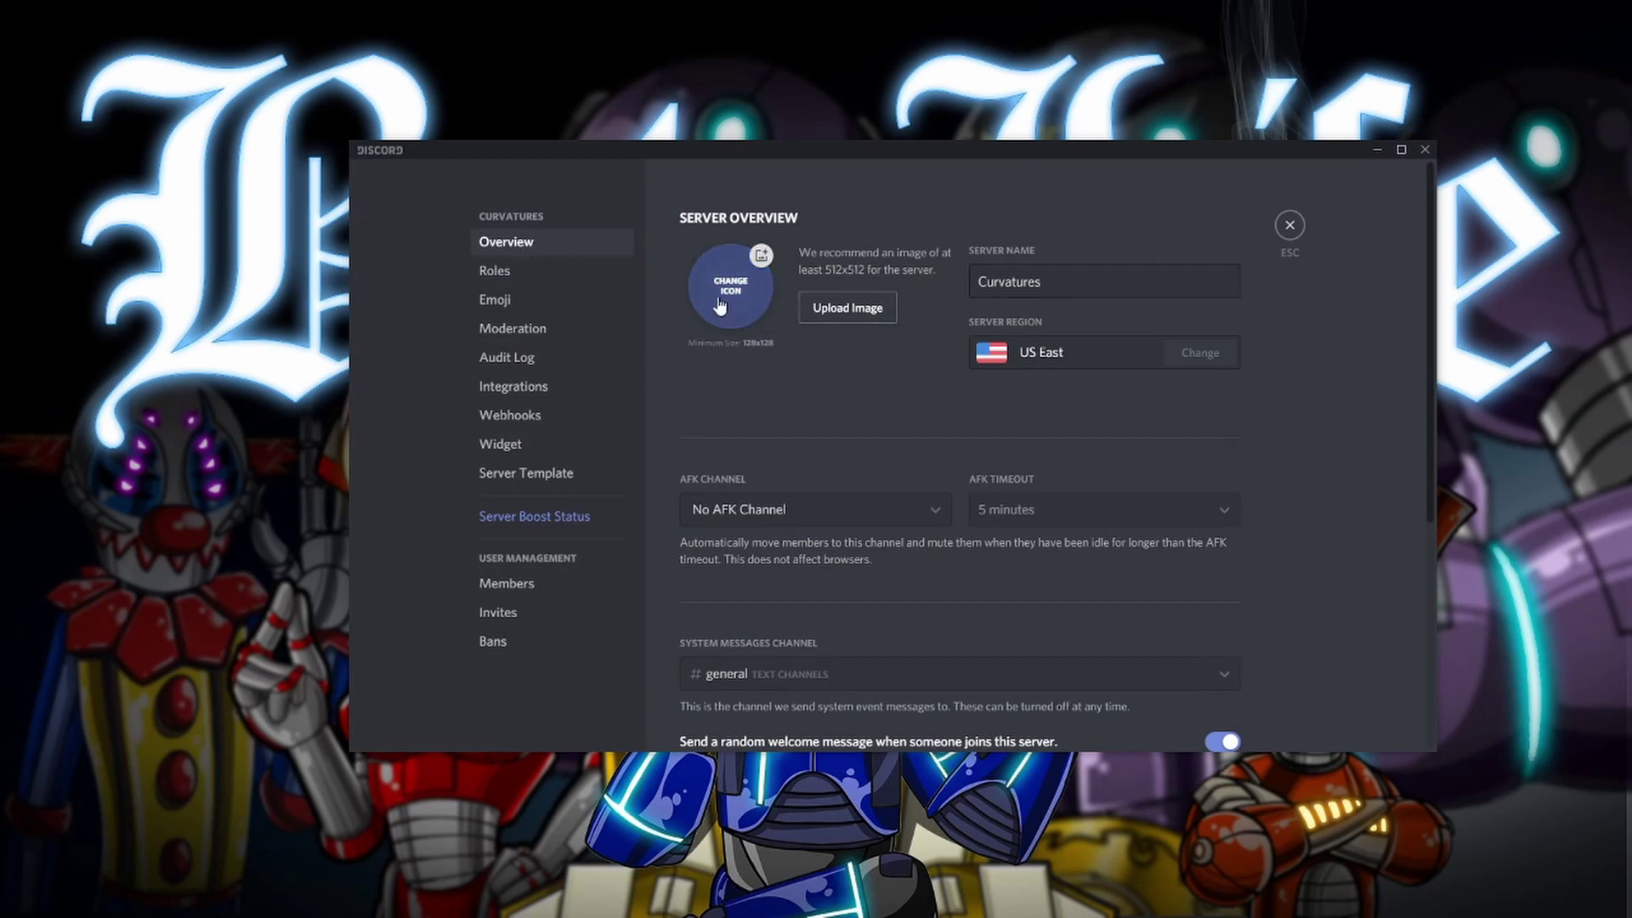
{"action": "scroll", "coordinate": [721, 302], "scroll_direction": "down", "scroll_amount": 2}
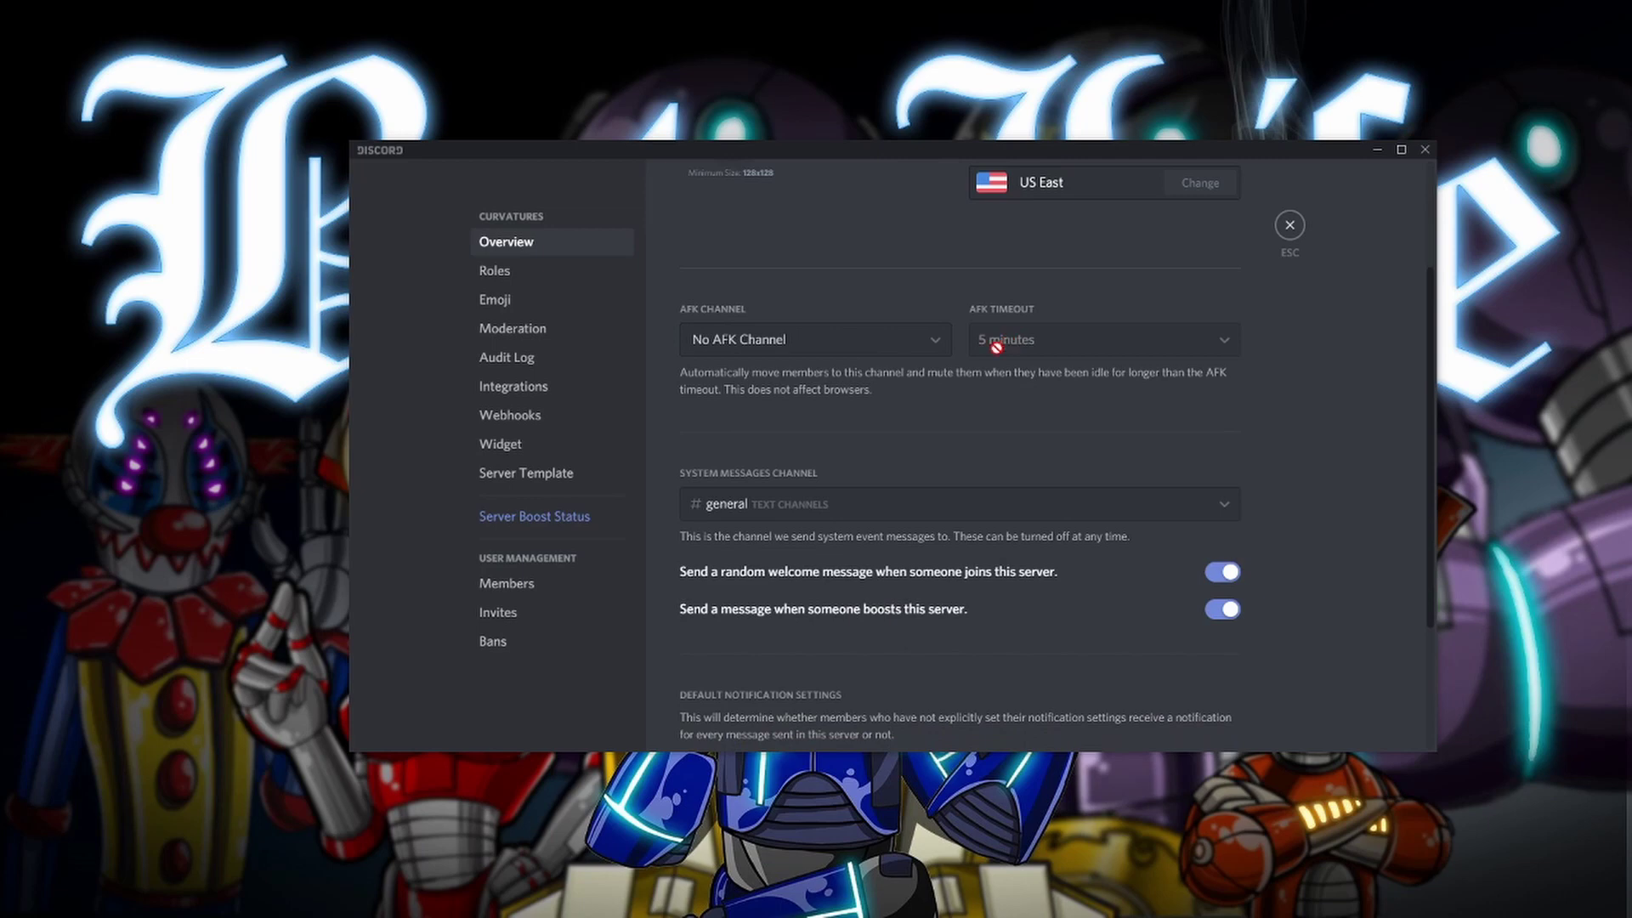
{"action": "scroll", "coordinate": [981, 428], "scroll_direction": "down", "scroll_amount": 2}
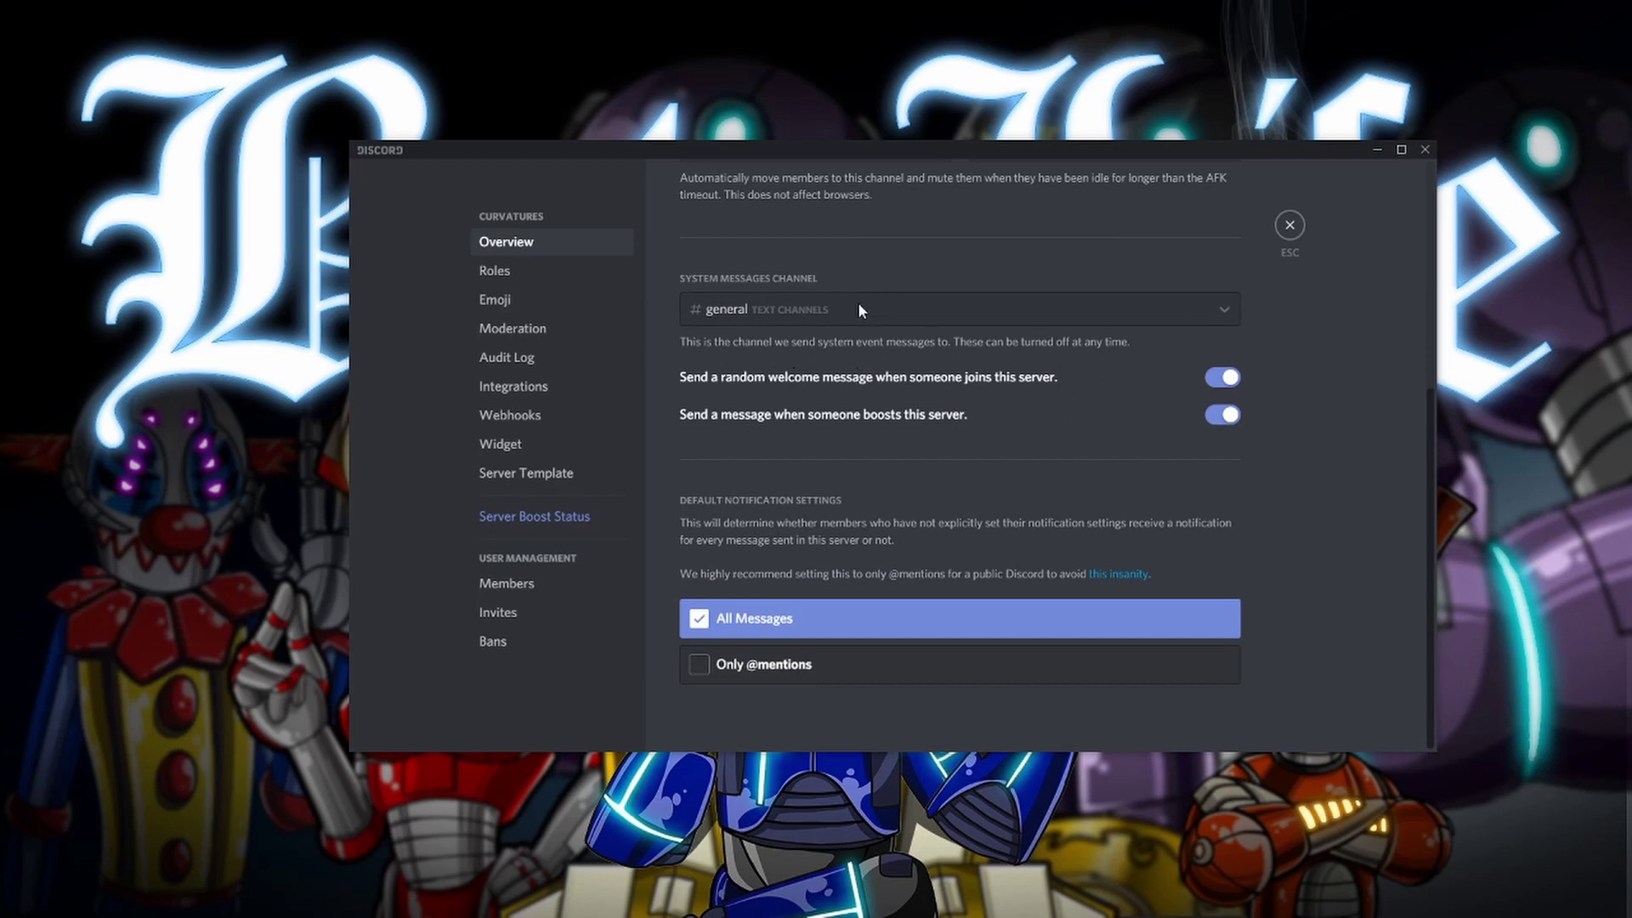
{"action": "left_click", "coordinate": [794, 306]}
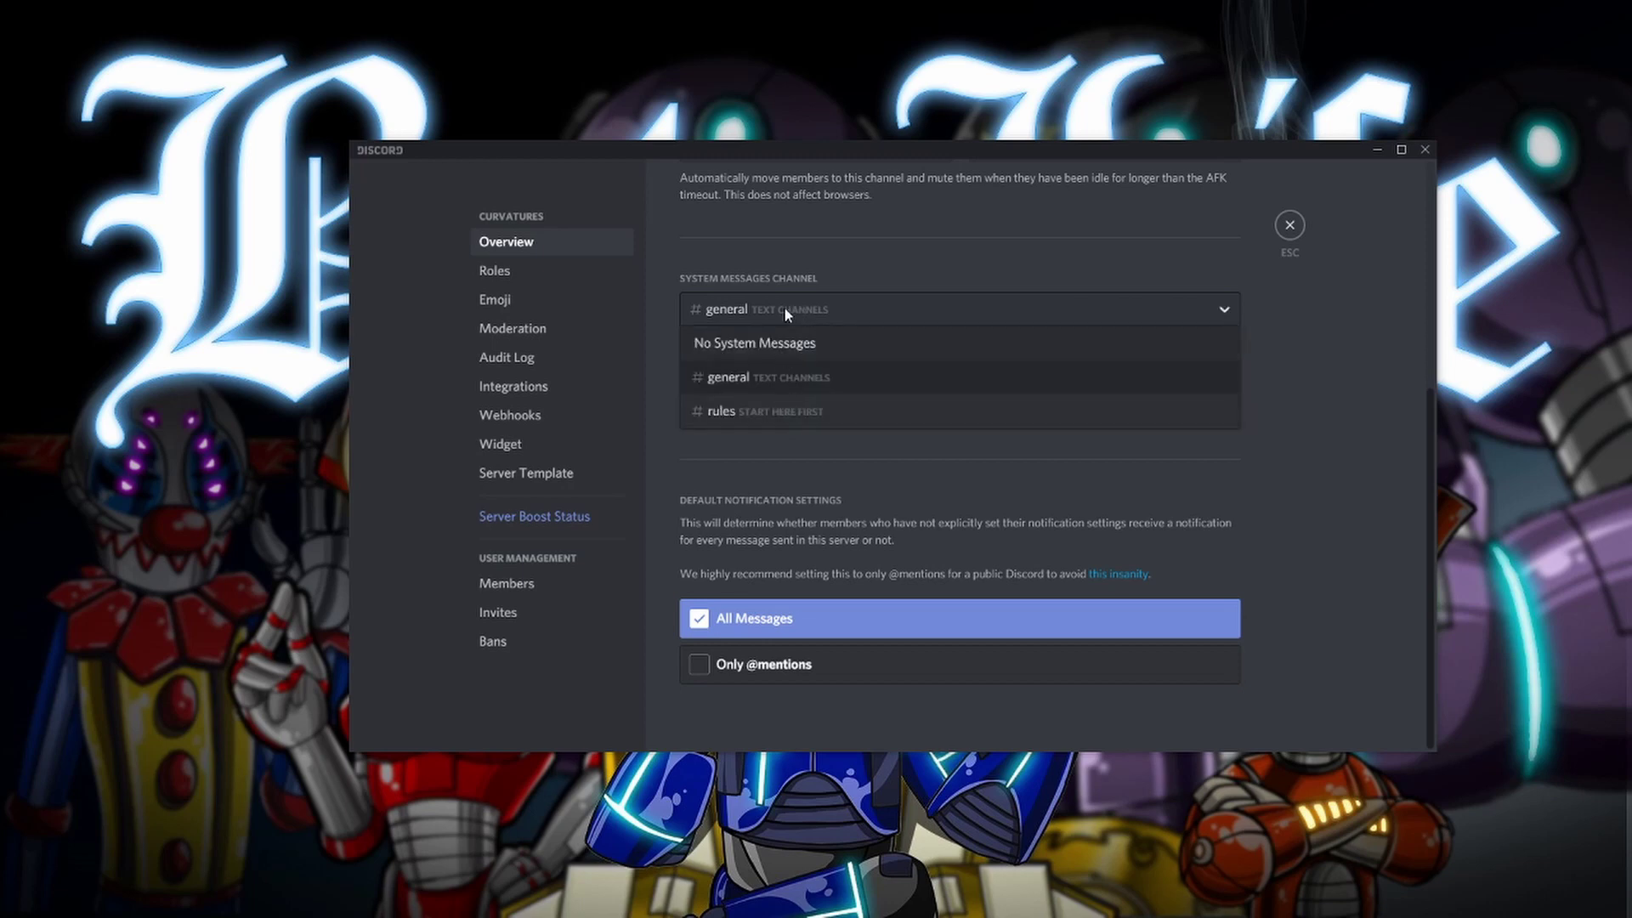
{"action": "left_click", "coordinate": [784, 310]}
{"action": "left_click", "coordinate": [534, 271]}
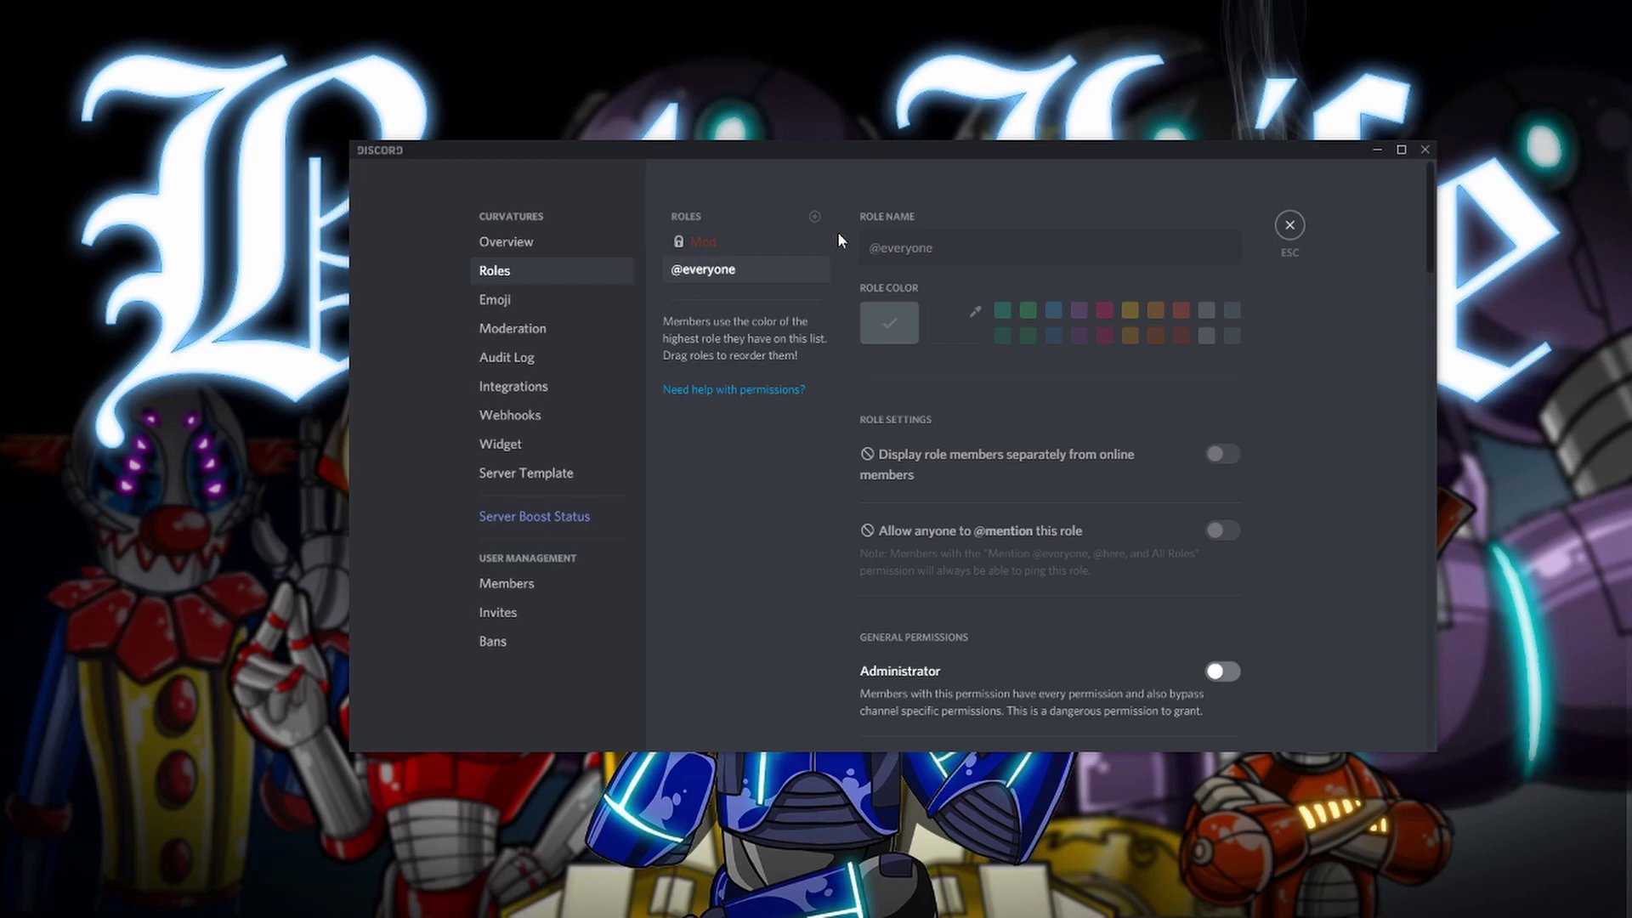
{"action": "left_click", "coordinate": [722, 243]}
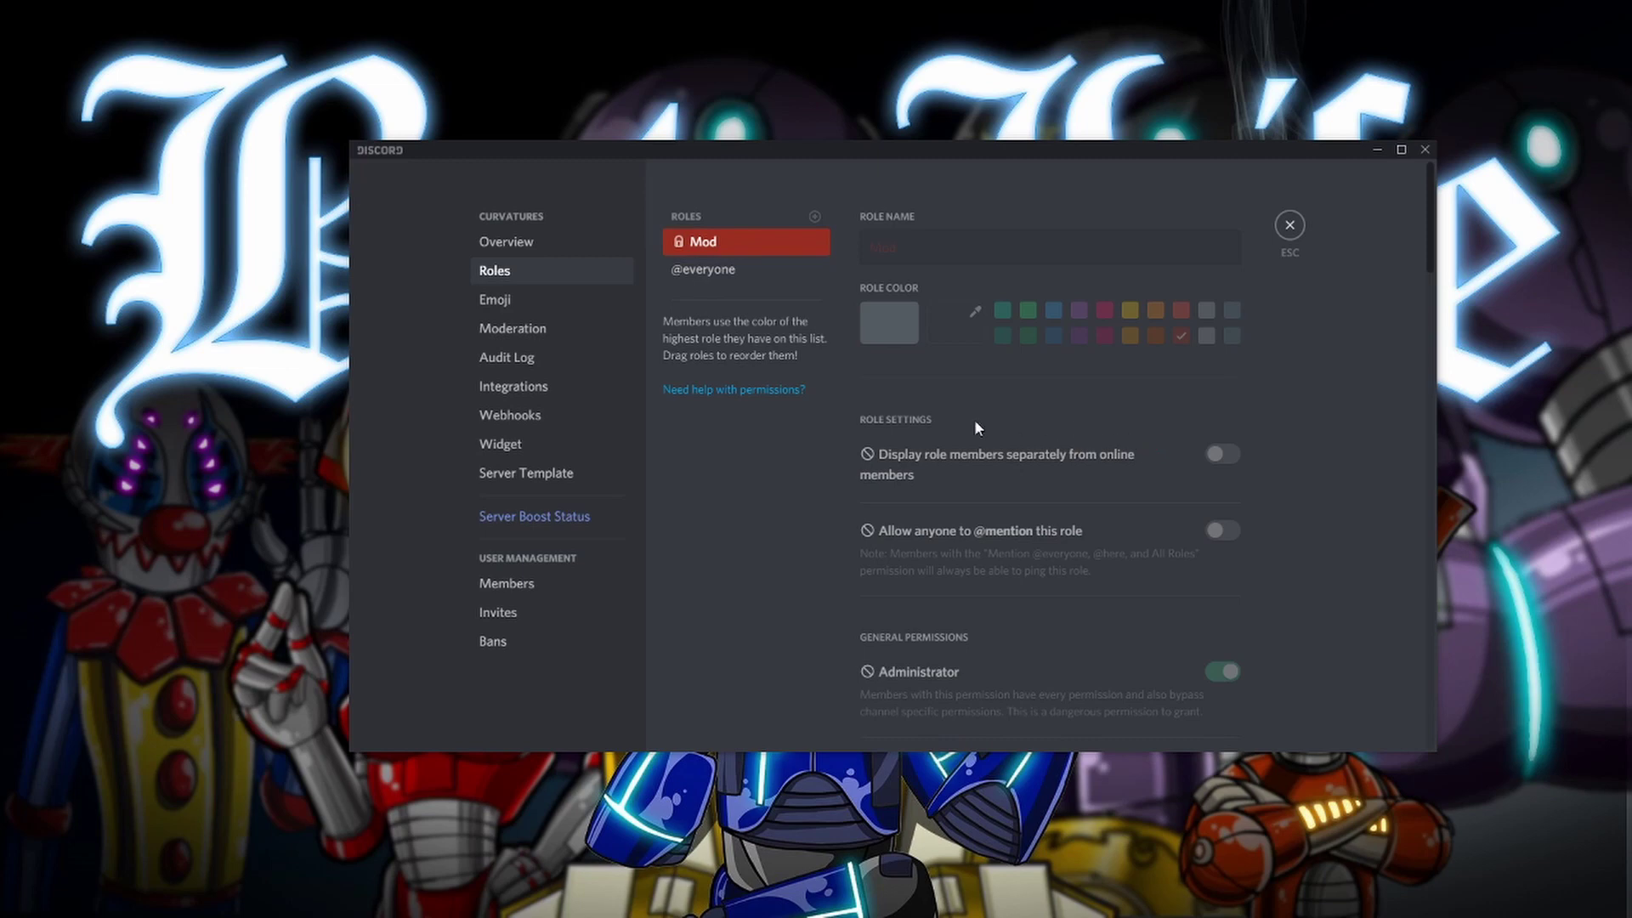
{"action": "left_click", "coordinate": [767, 274]}
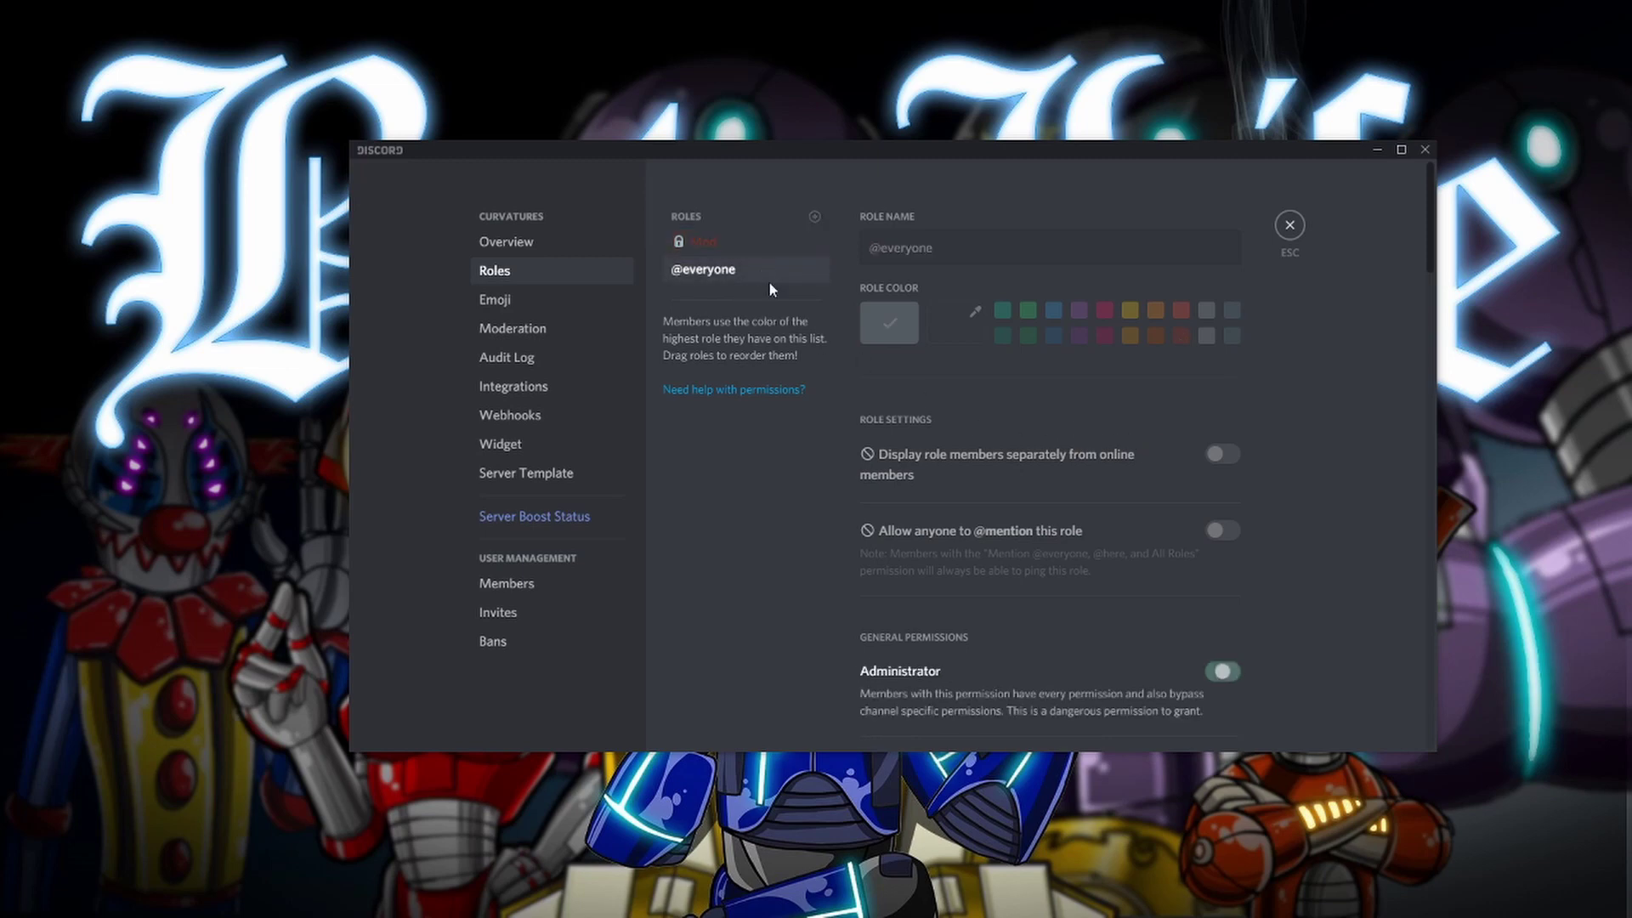
{"action": "scroll", "coordinate": [1222, 458], "scroll_direction": "down", "scroll_amount": 5}
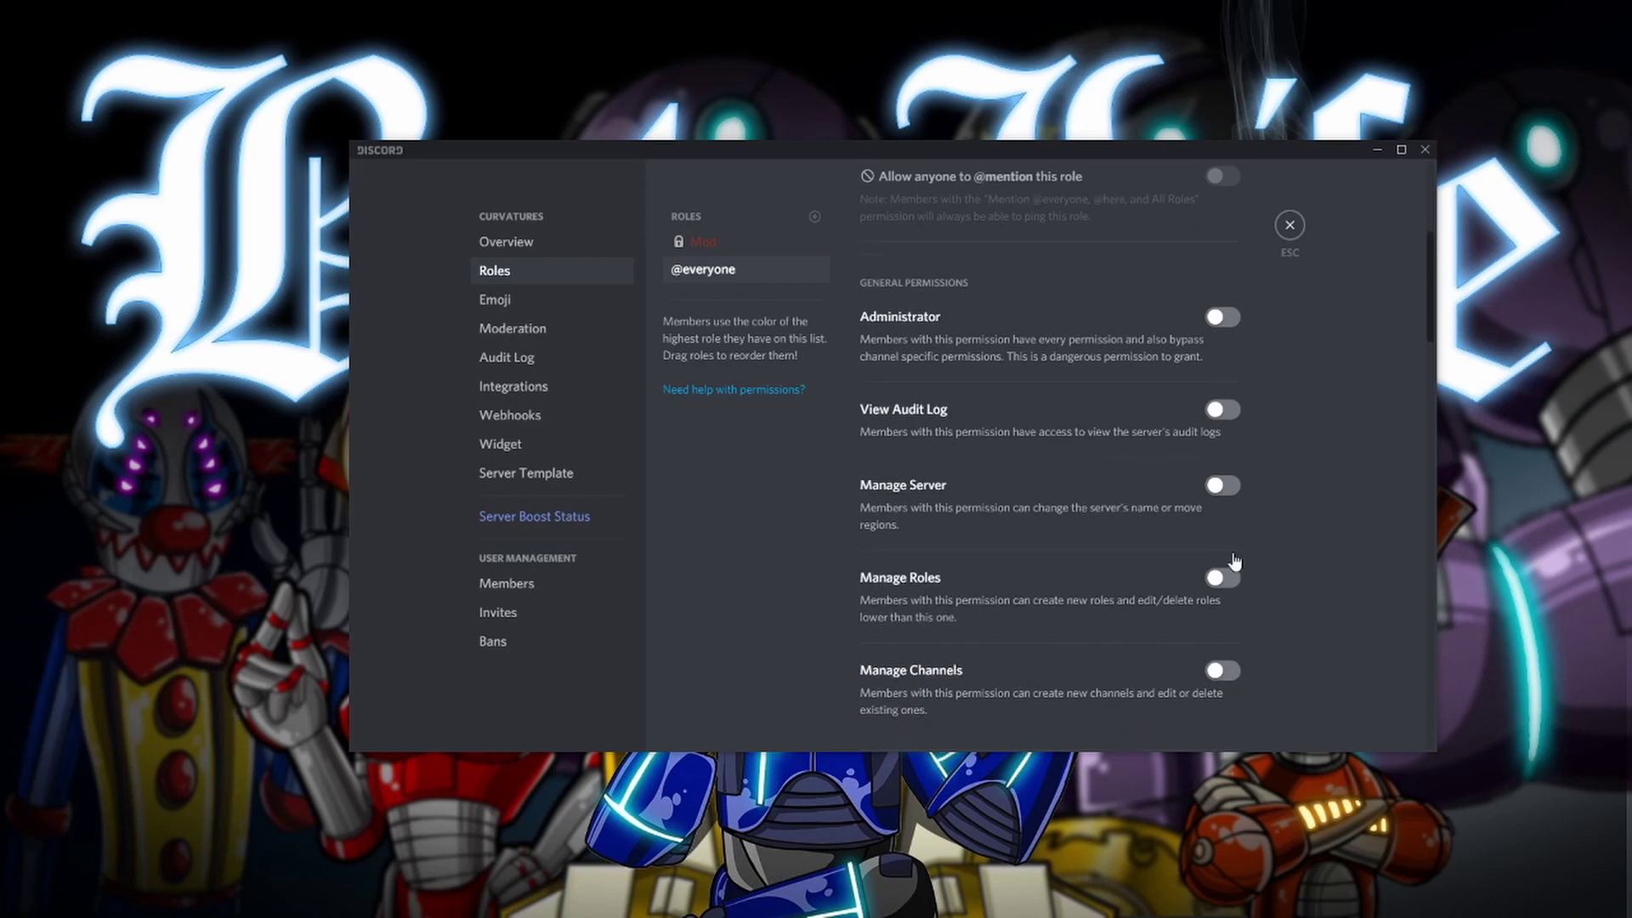
{"action": "scroll", "coordinate": [1228, 548], "scroll_direction": "down", "scroll_amount": 5}
{"action": "scroll", "coordinate": [1212, 518], "scroll_direction": "up", "scroll_amount": 5}
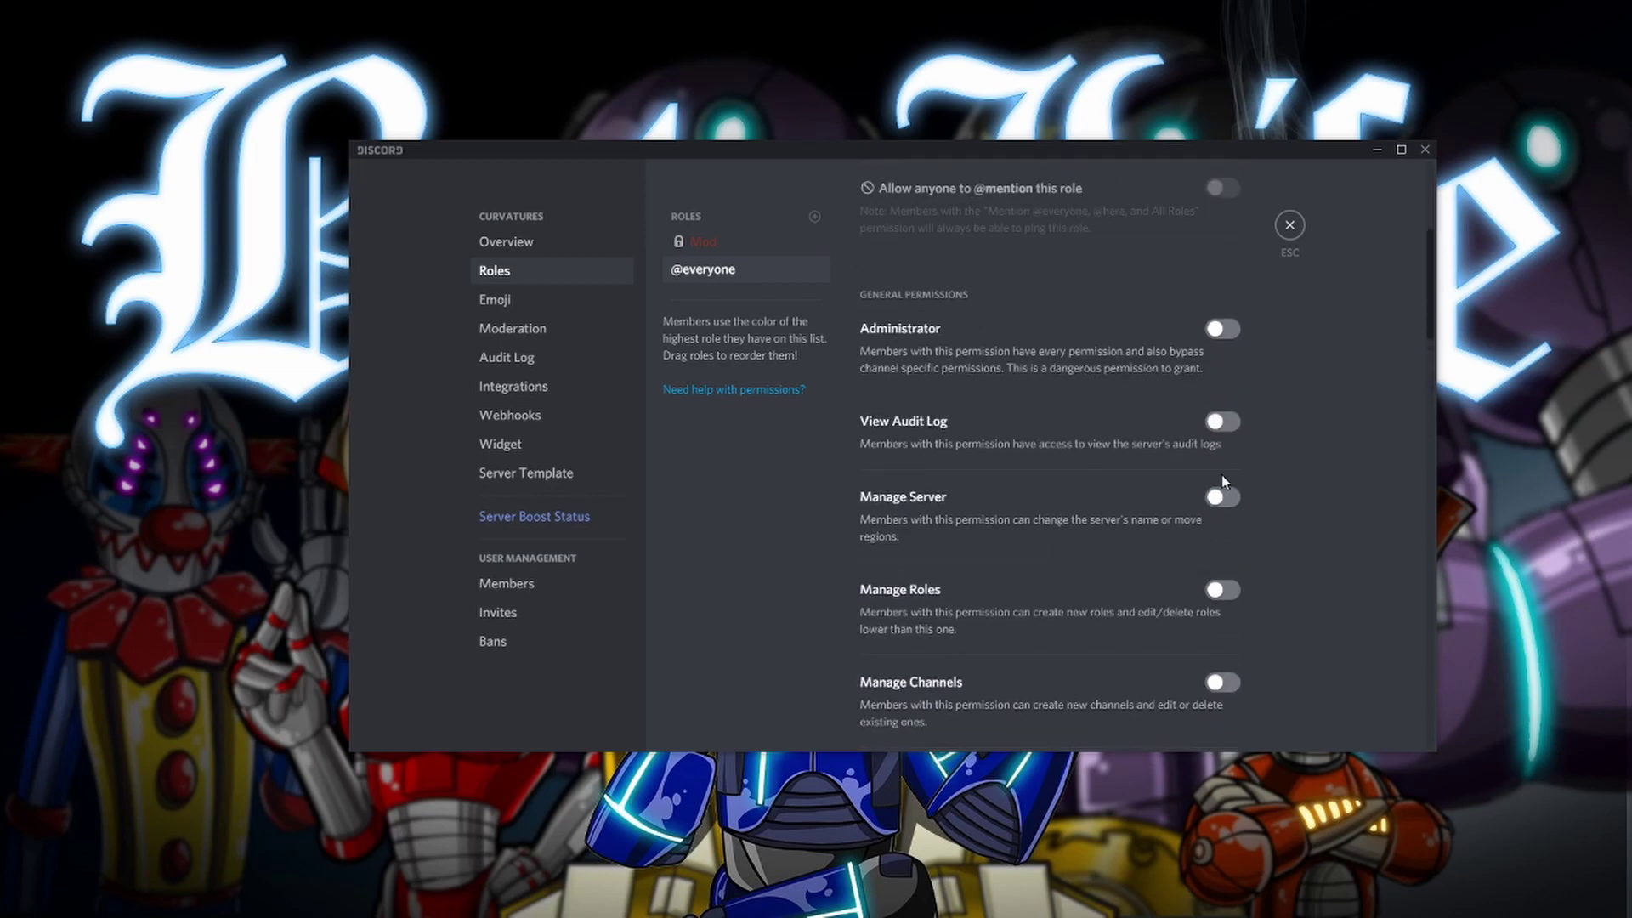
{"action": "scroll", "coordinate": [1221, 468], "scroll_direction": "down", "scroll_amount": 4}
{"action": "scroll", "coordinate": [1220, 461], "scroll_direction": "up", "scroll_amount": 3}
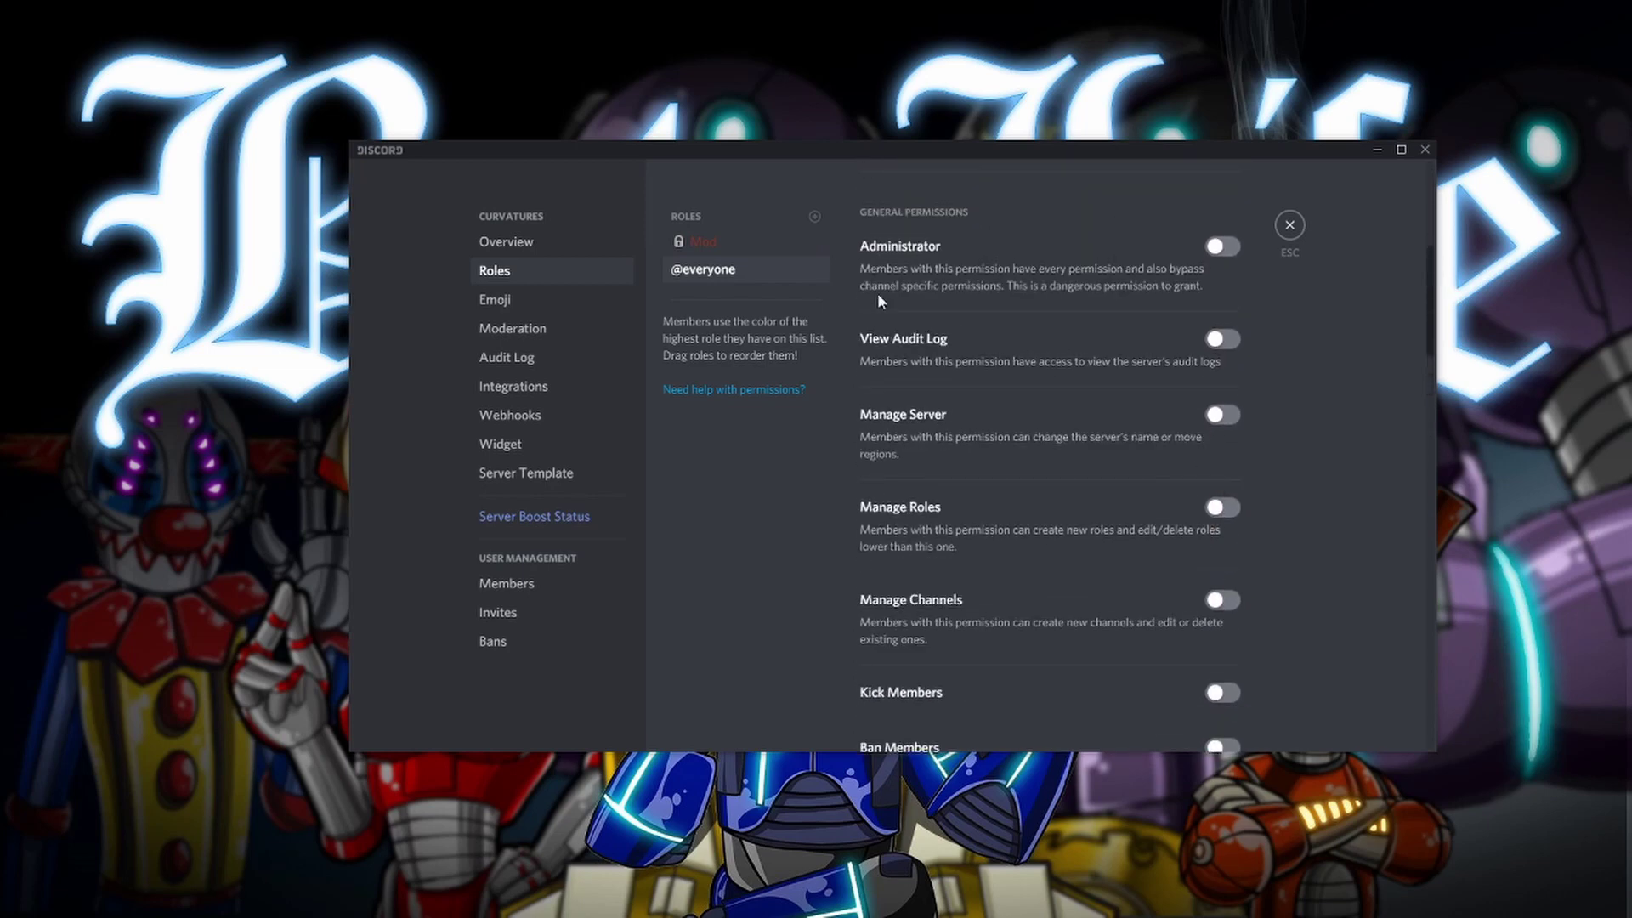
Create a new server role and name it Gamers
{"action": "left_click", "coordinate": [815, 219]}
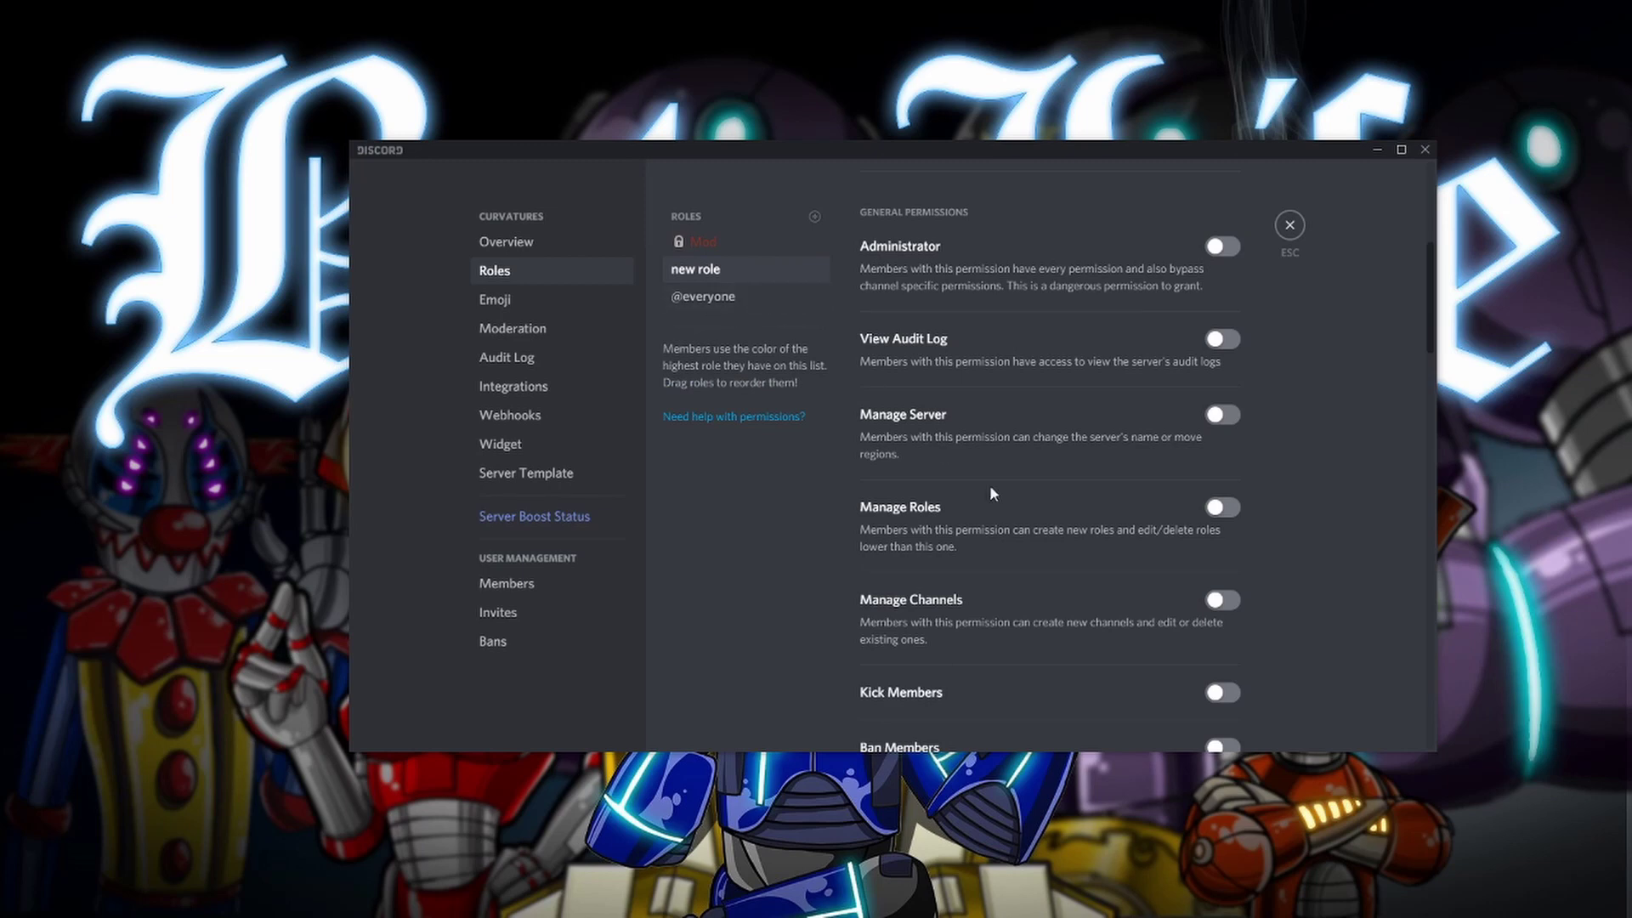
{"action": "scroll", "coordinate": [991, 491], "scroll_direction": "up", "scroll_amount": 5}
{"action": "left_click_drag", "start_coordinate": [952, 248], "coordinate": [781, 248]}
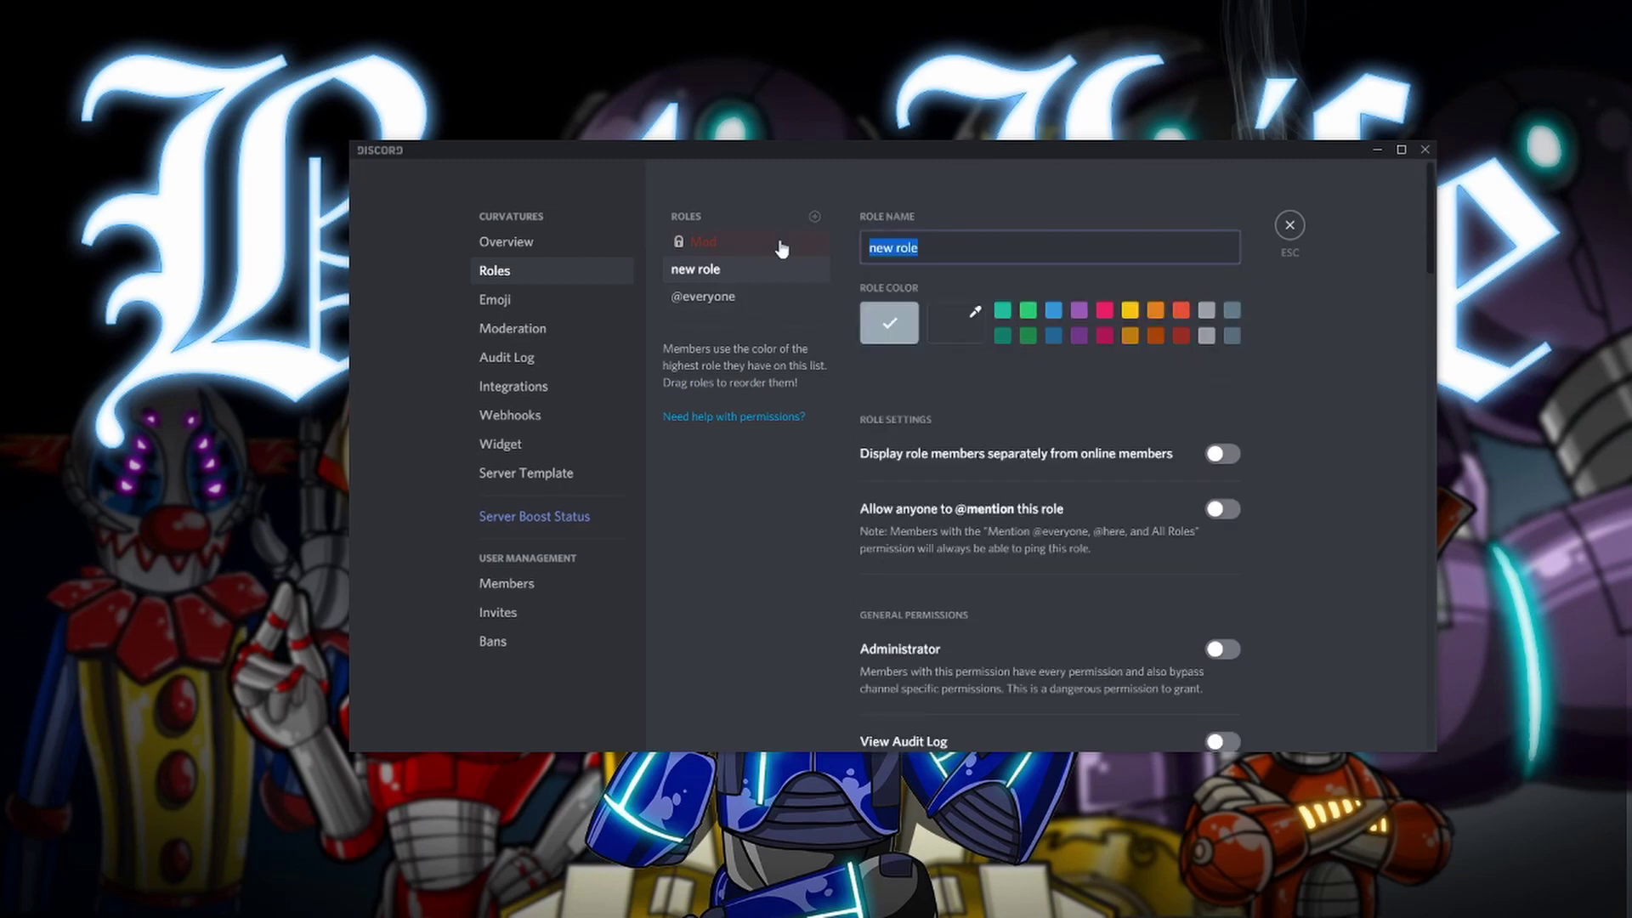
{"action": "type", "text": "Gme"}
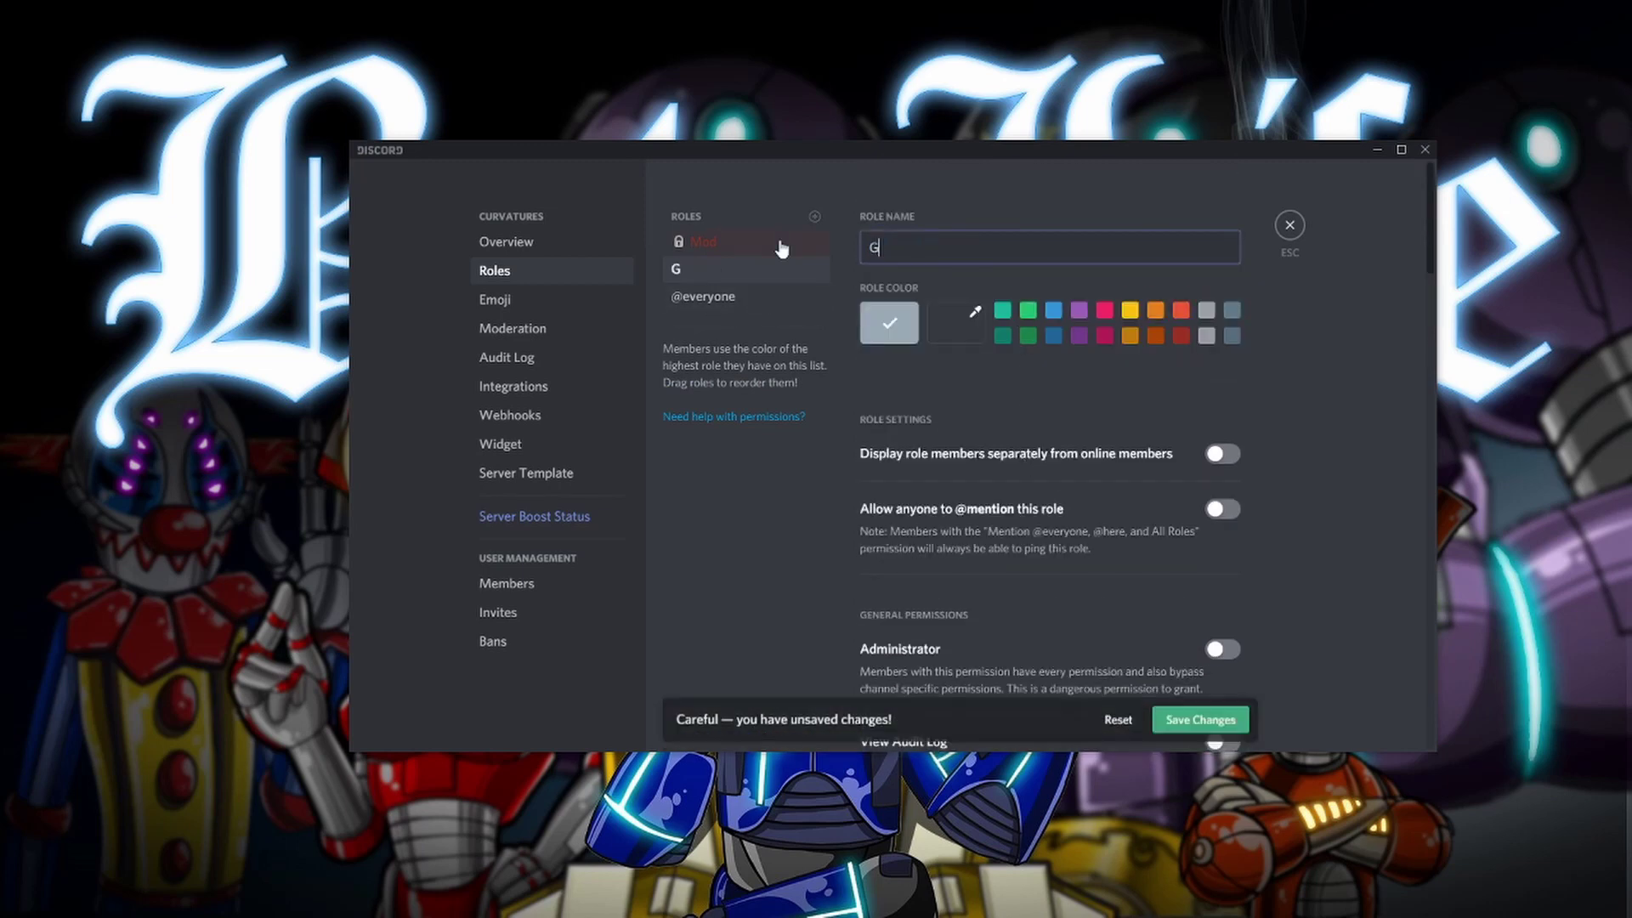
{"action": "key", "text": "BackSpace"}
{"action": "key", "text": "BackSpace"}
{"action": "type", "text": "amers"}
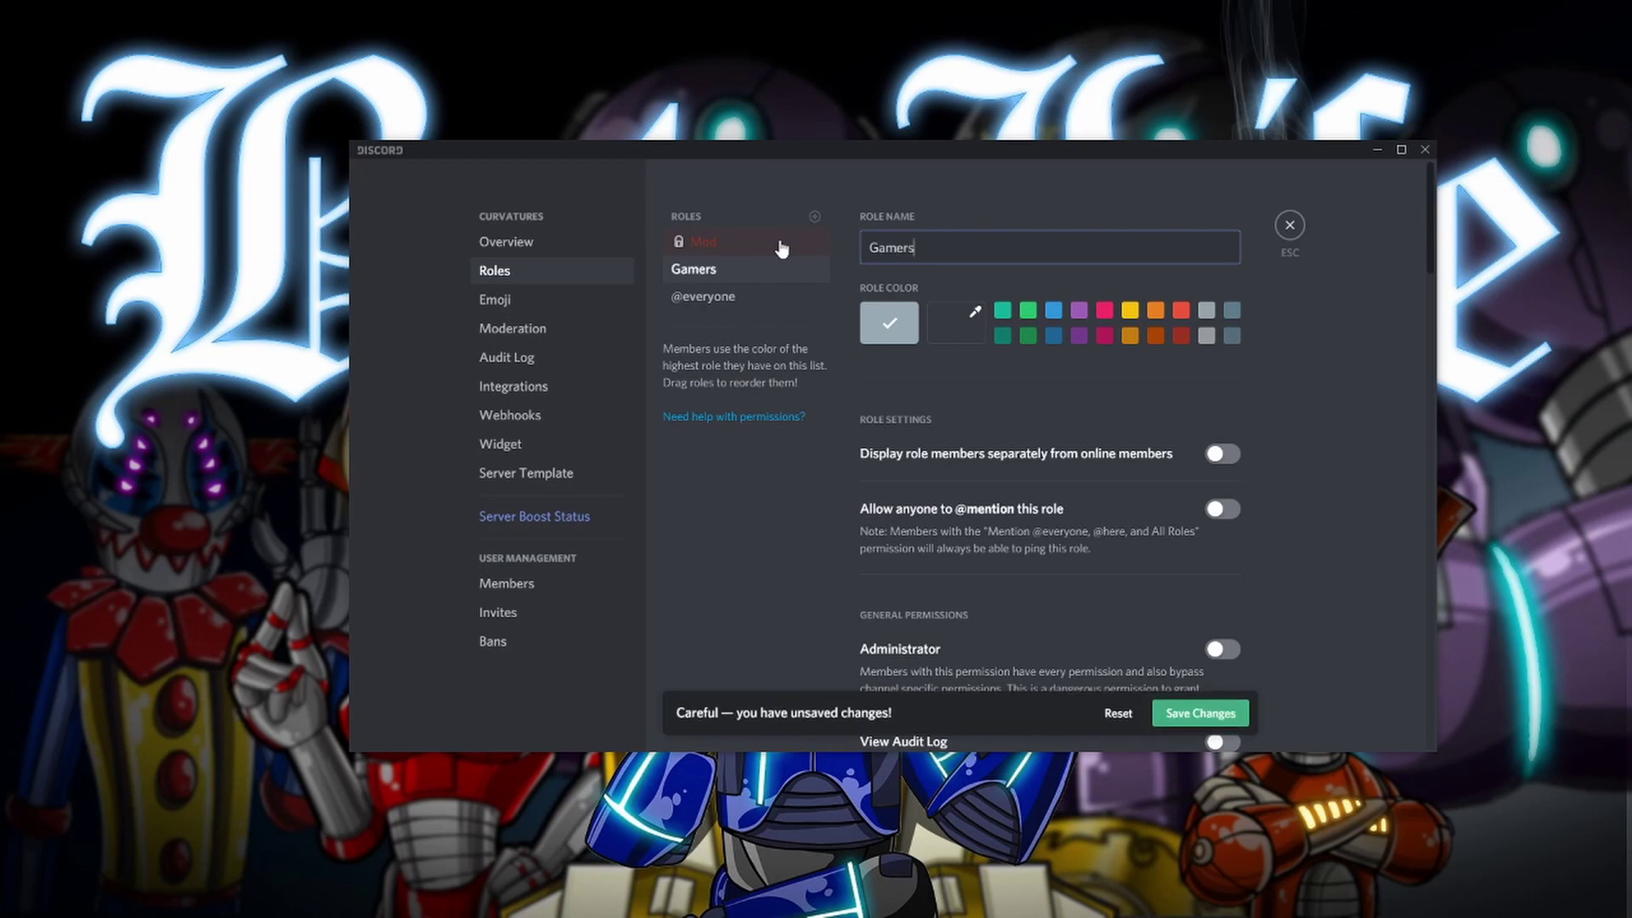
Give the Gamers role the light blue colour and display its members separately from online members
{"action": "left_click", "coordinate": [1052, 311]}
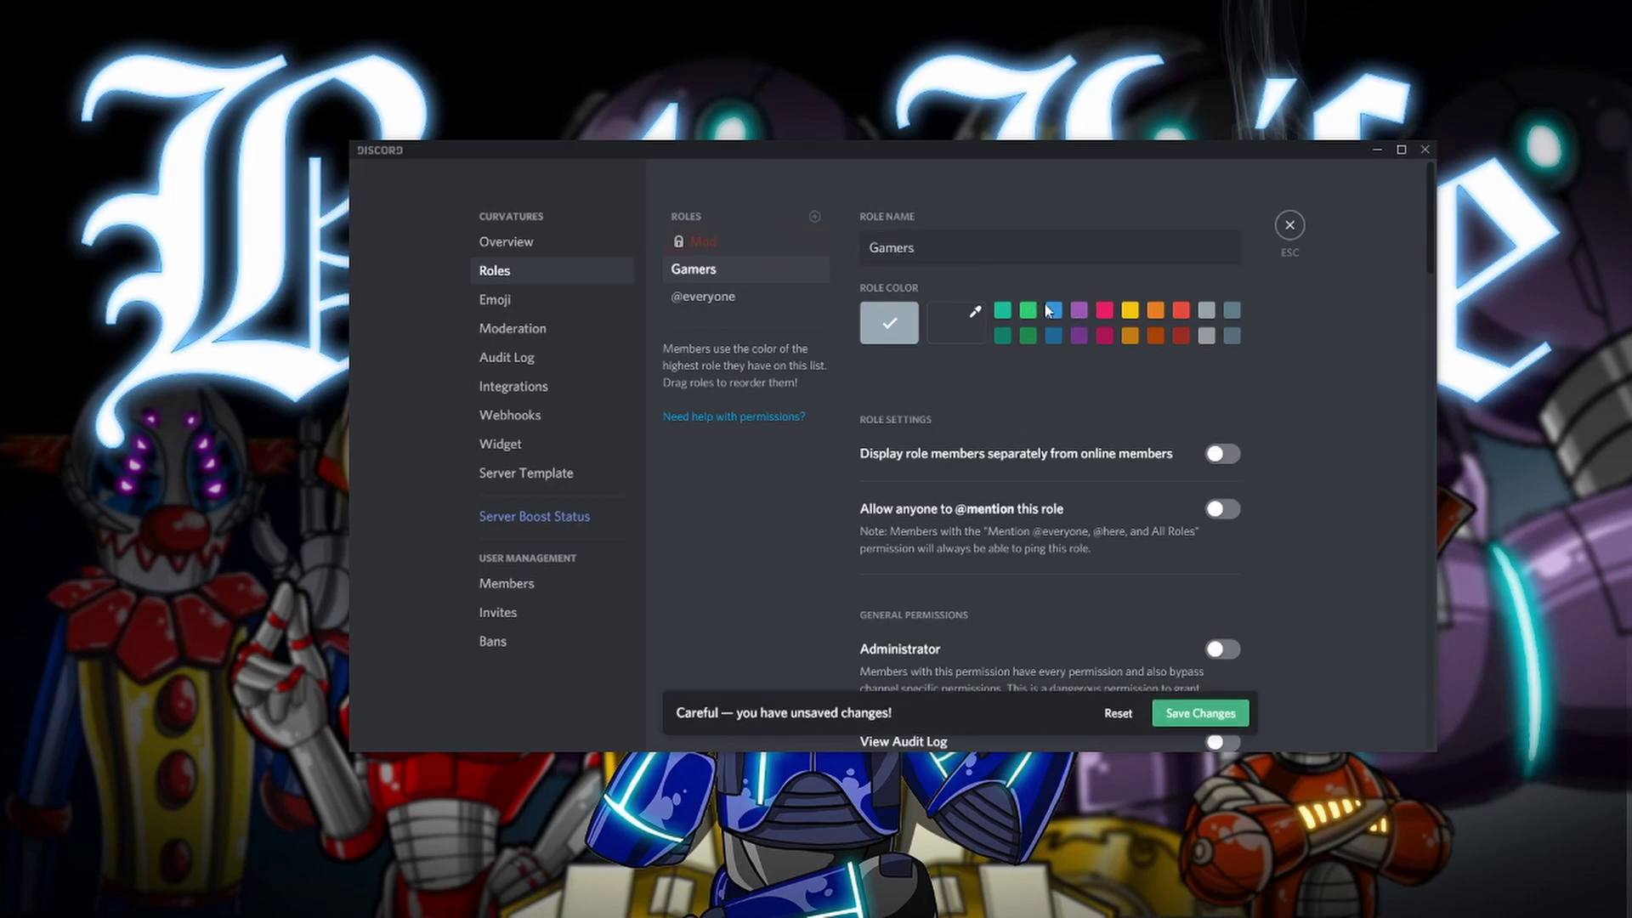
{"action": "scroll", "coordinate": [1105, 374], "scroll_direction": "down", "scroll_amount": 2}
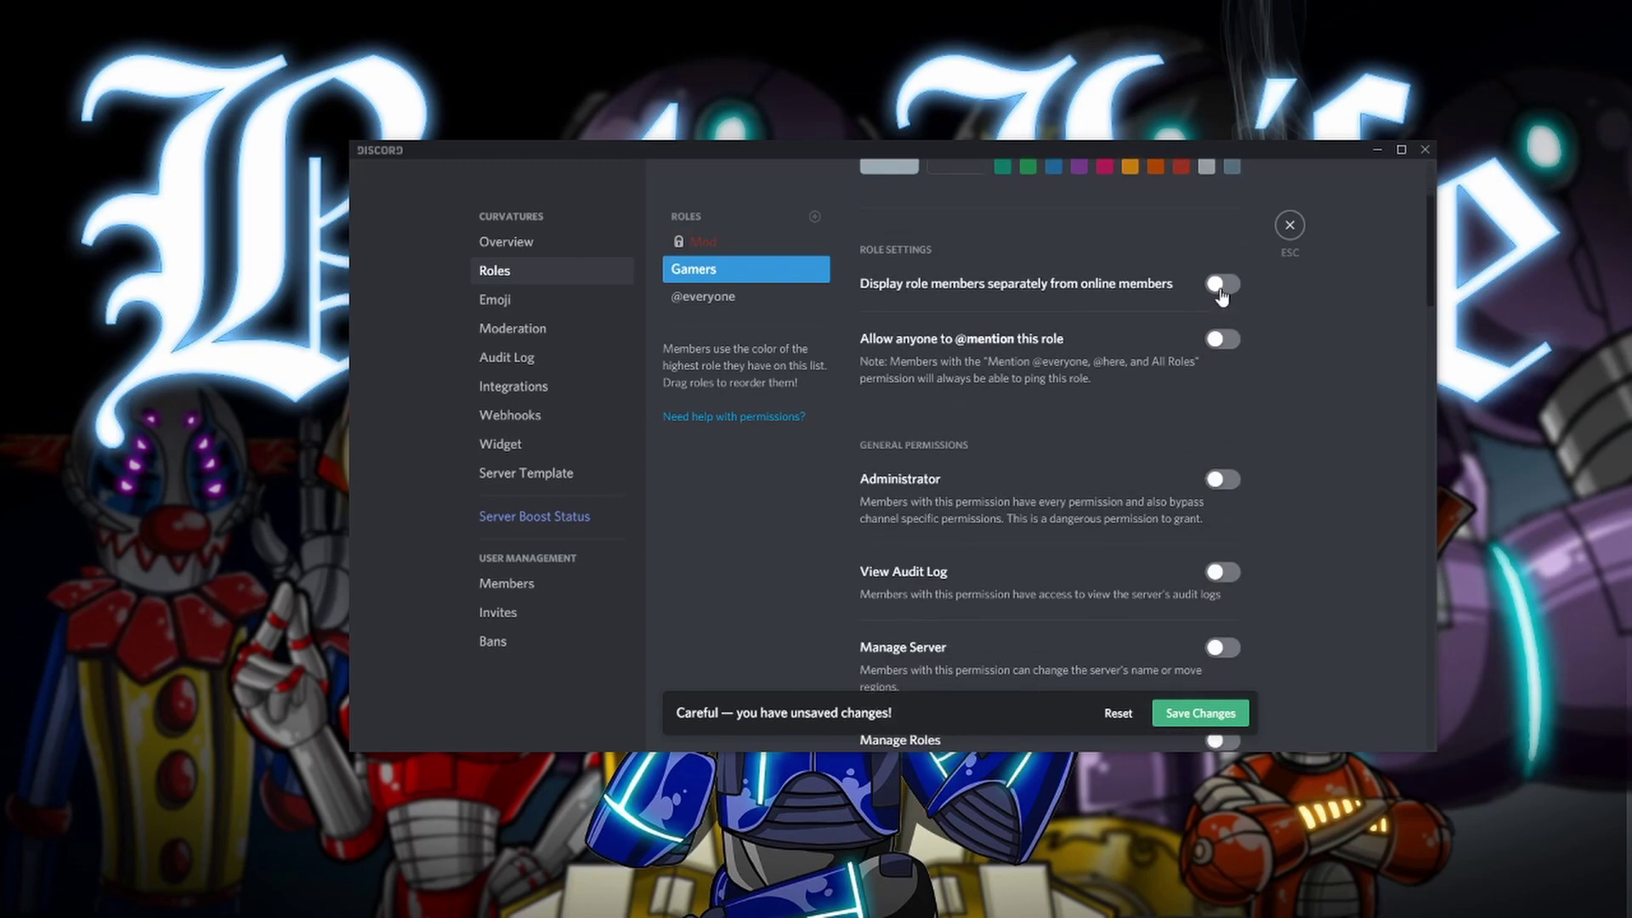
{"action": "left_click", "coordinate": [1221, 289]}
Review the Gamers role's general, text and voice permissions through to Priority Speaker
{"action": "scroll", "coordinate": [1262, 361], "scroll_direction": "down", "scroll_amount": 3}
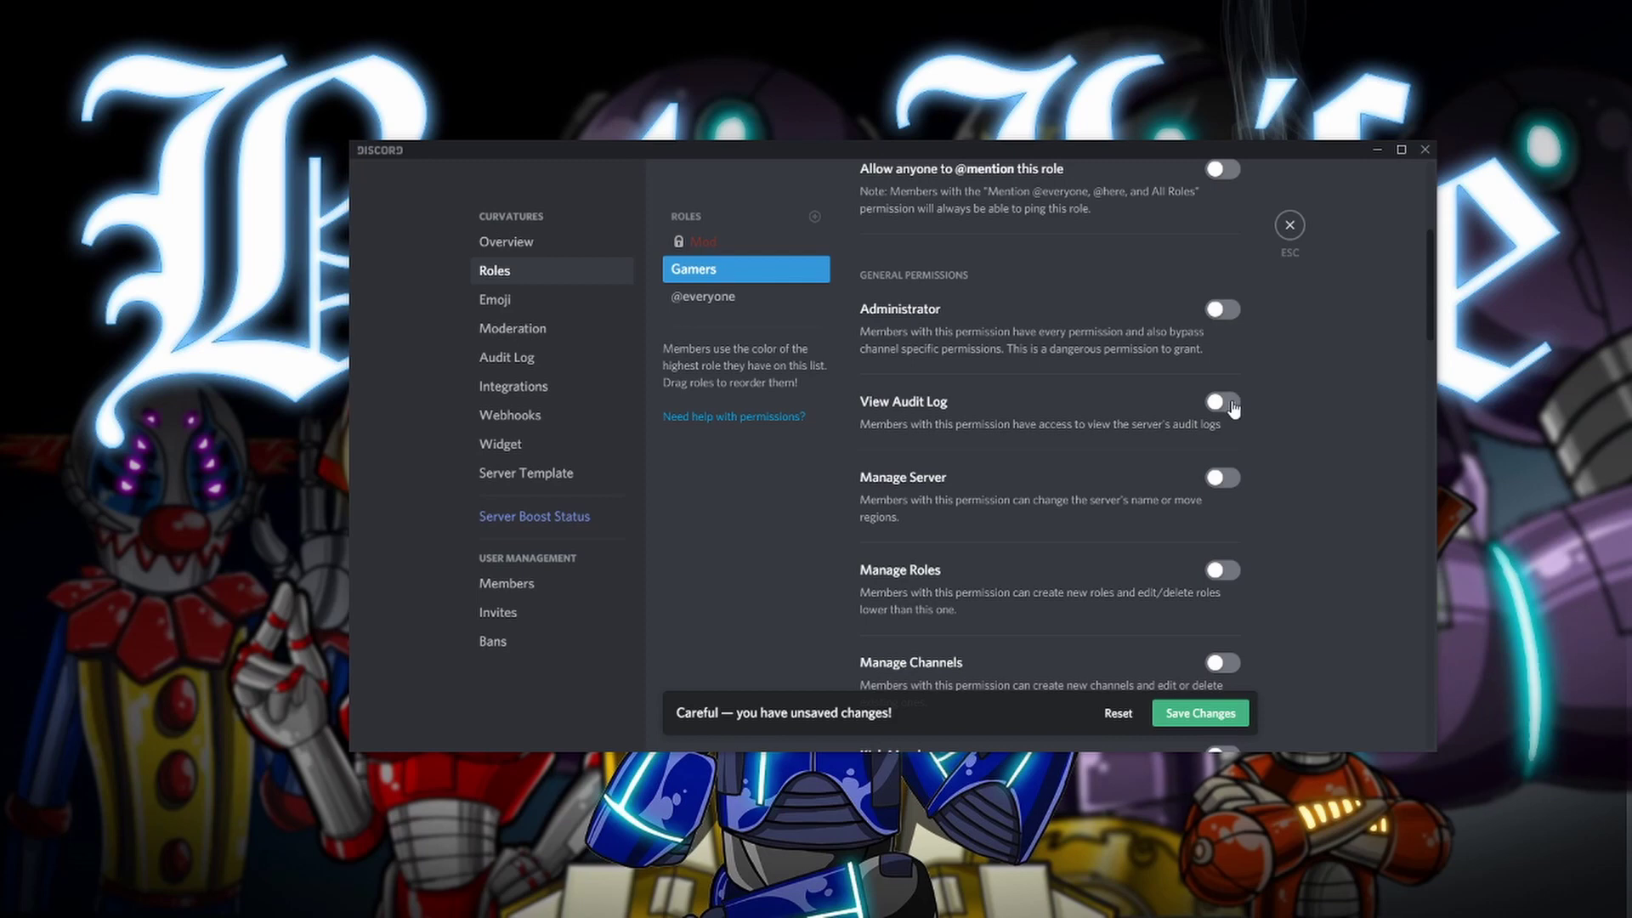
{"action": "left_click", "coordinate": [521, 361]}
{"action": "scroll", "coordinate": [1245, 446], "scroll_direction": "down", "scroll_amount": 1}
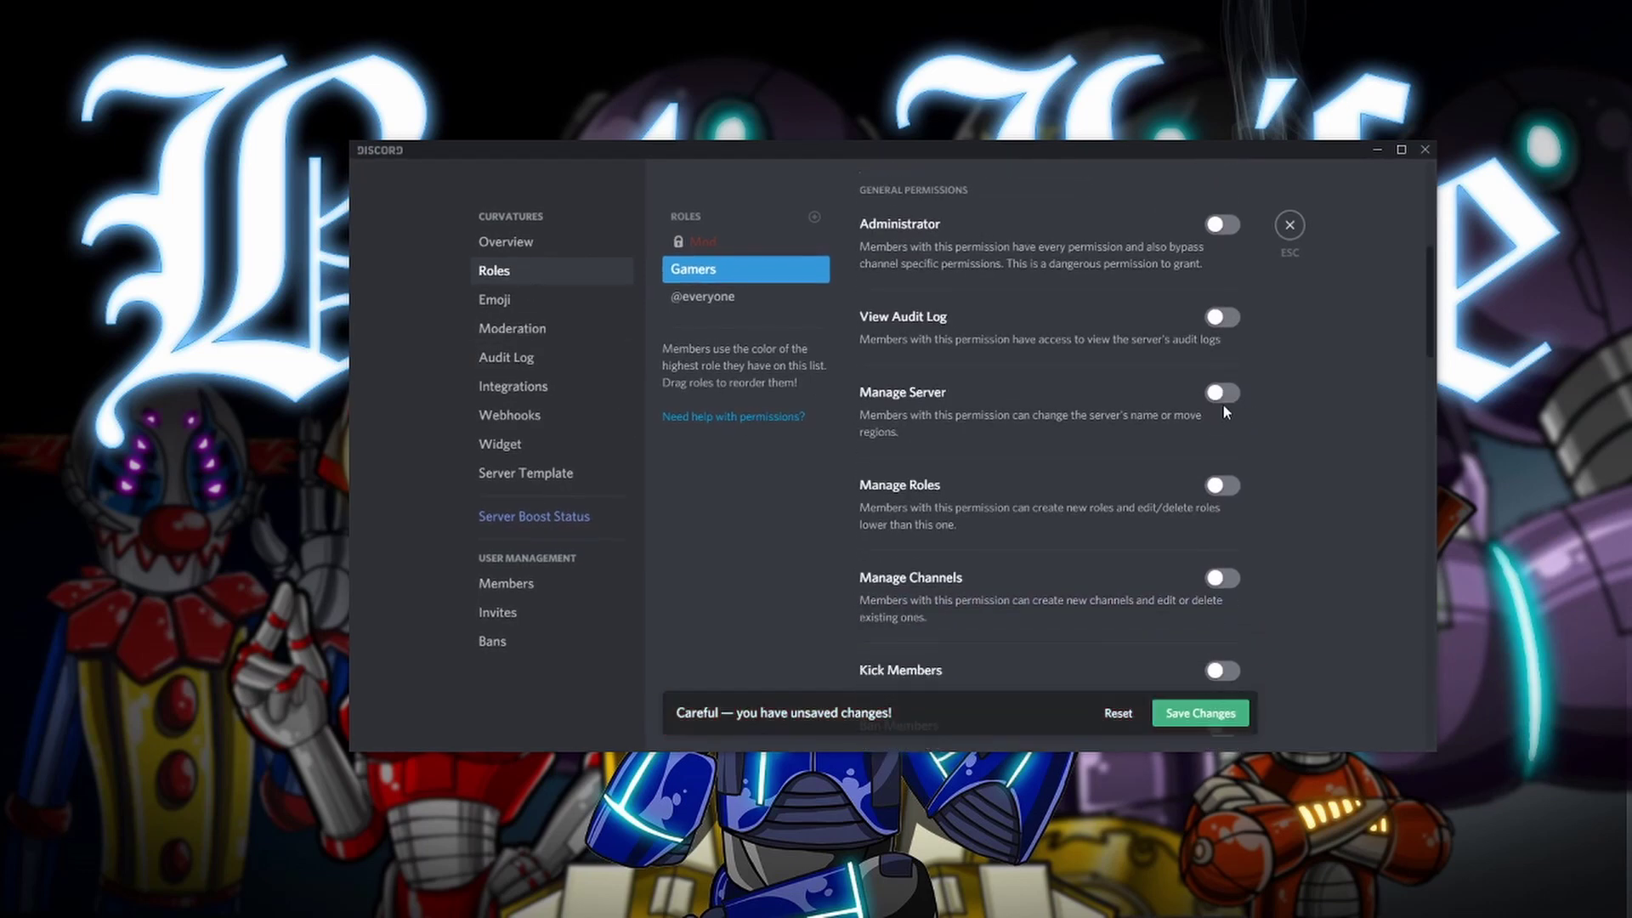
{"action": "scroll", "coordinate": [1224, 413], "scroll_direction": "down", "scroll_amount": 1}
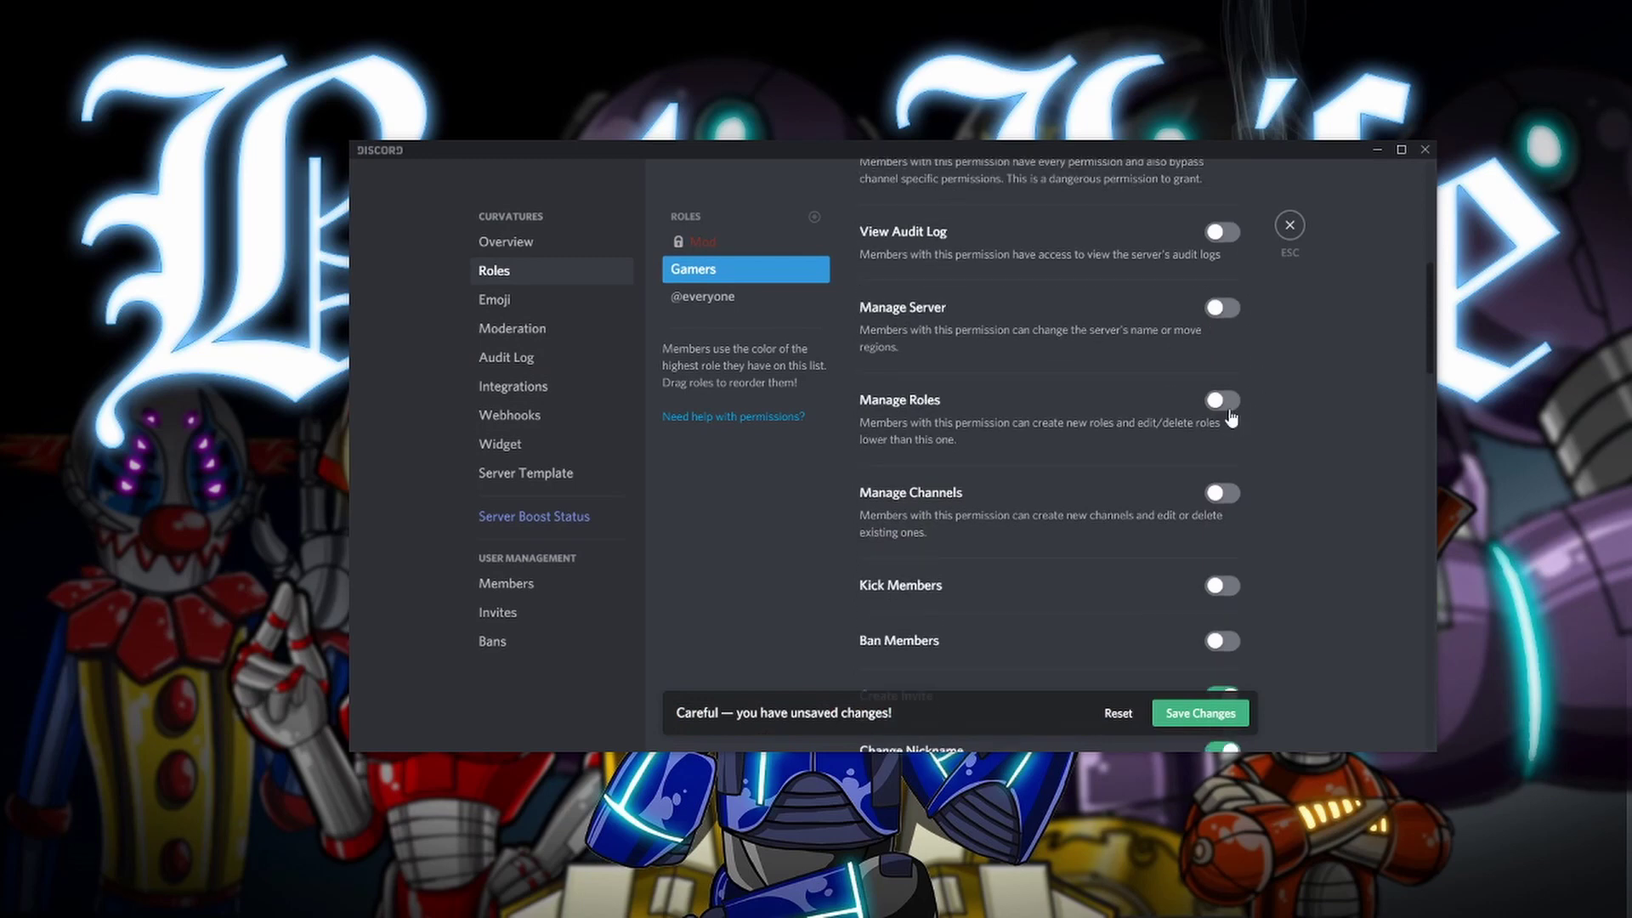
{"action": "scroll", "coordinate": [1194, 435], "scroll_direction": "down", "scroll_amount": 1}
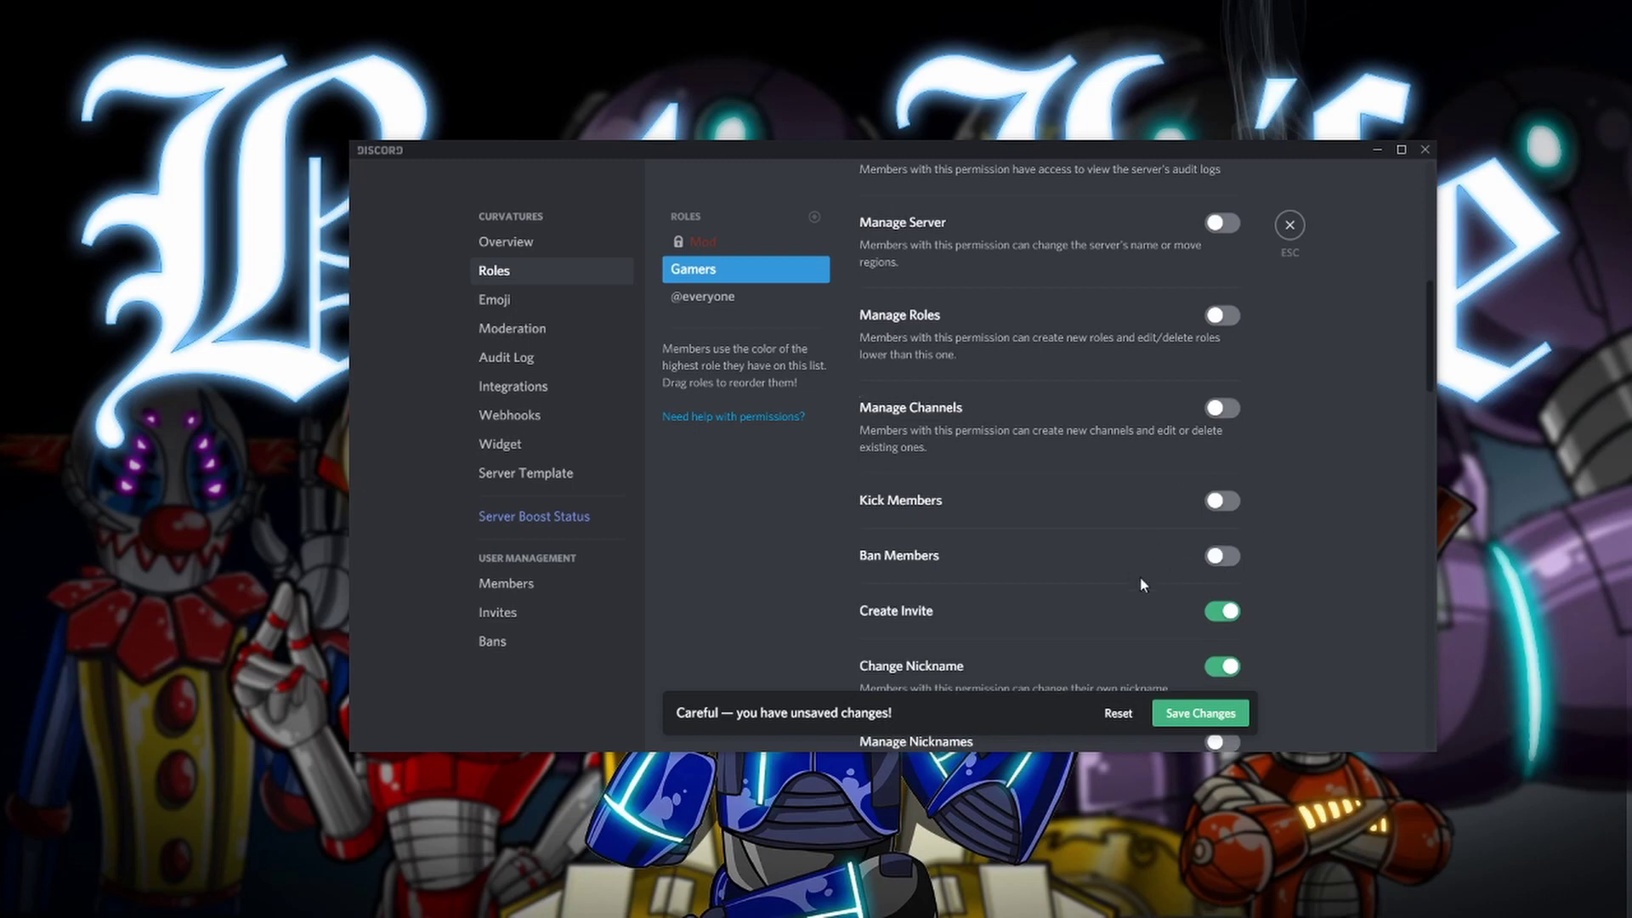
{"action": "scroll", "coordinate": [1142, 585], "scroll_direction": "down", "scroll_amount": 2}
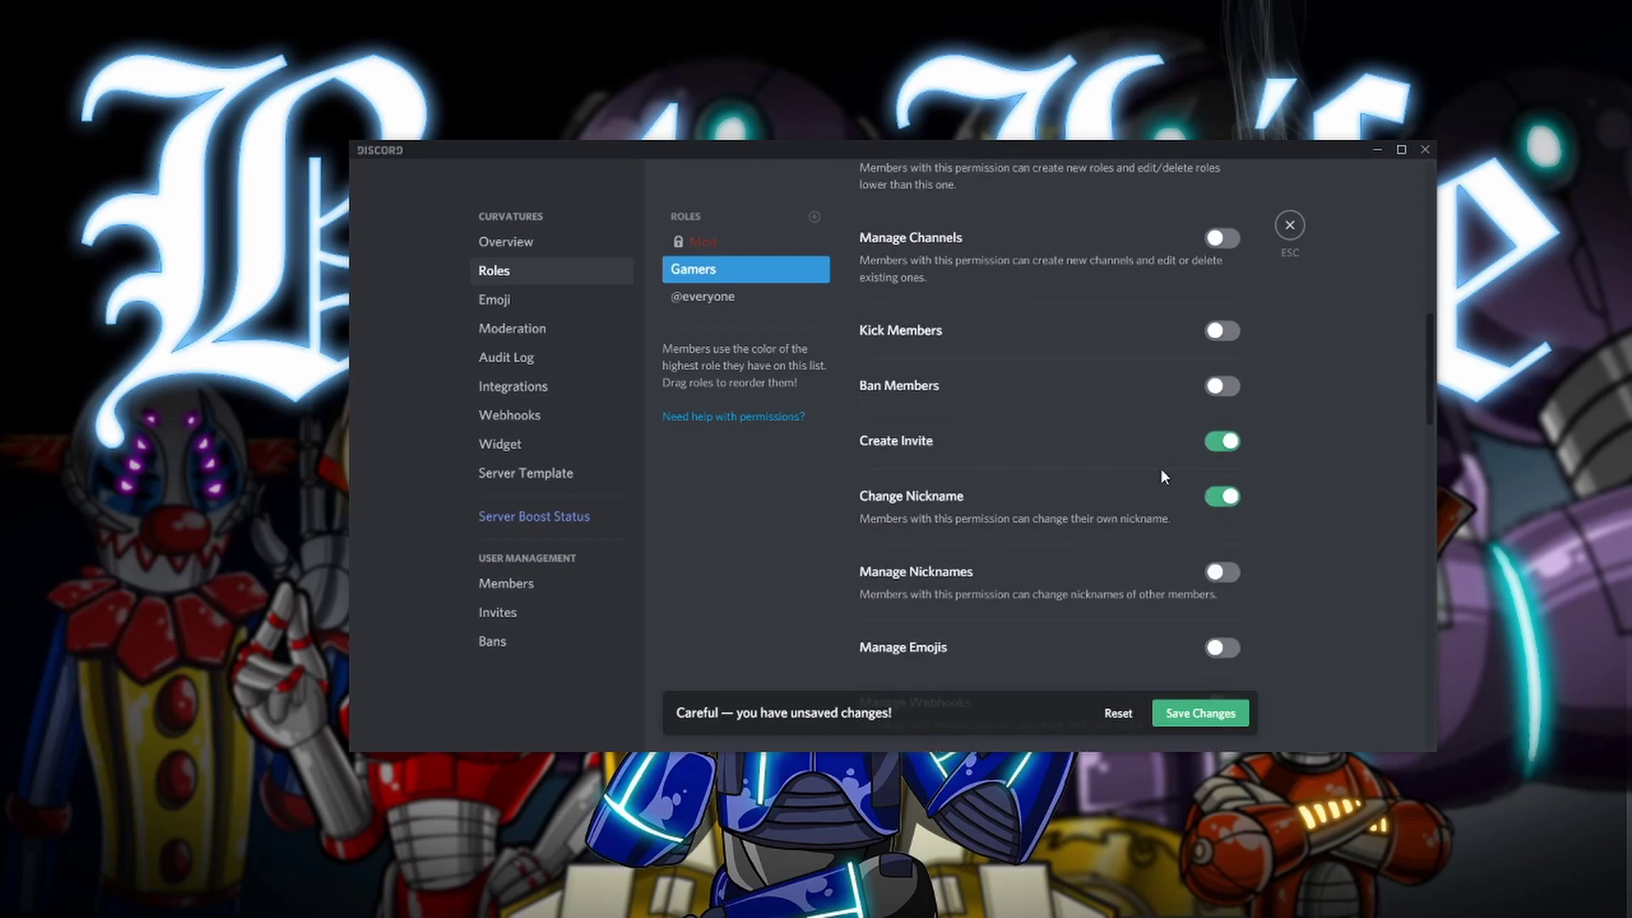
{"action": "scroll", "coordinate": [1162, 470], "scroll_direction": "down", "scroll_amount": 2}
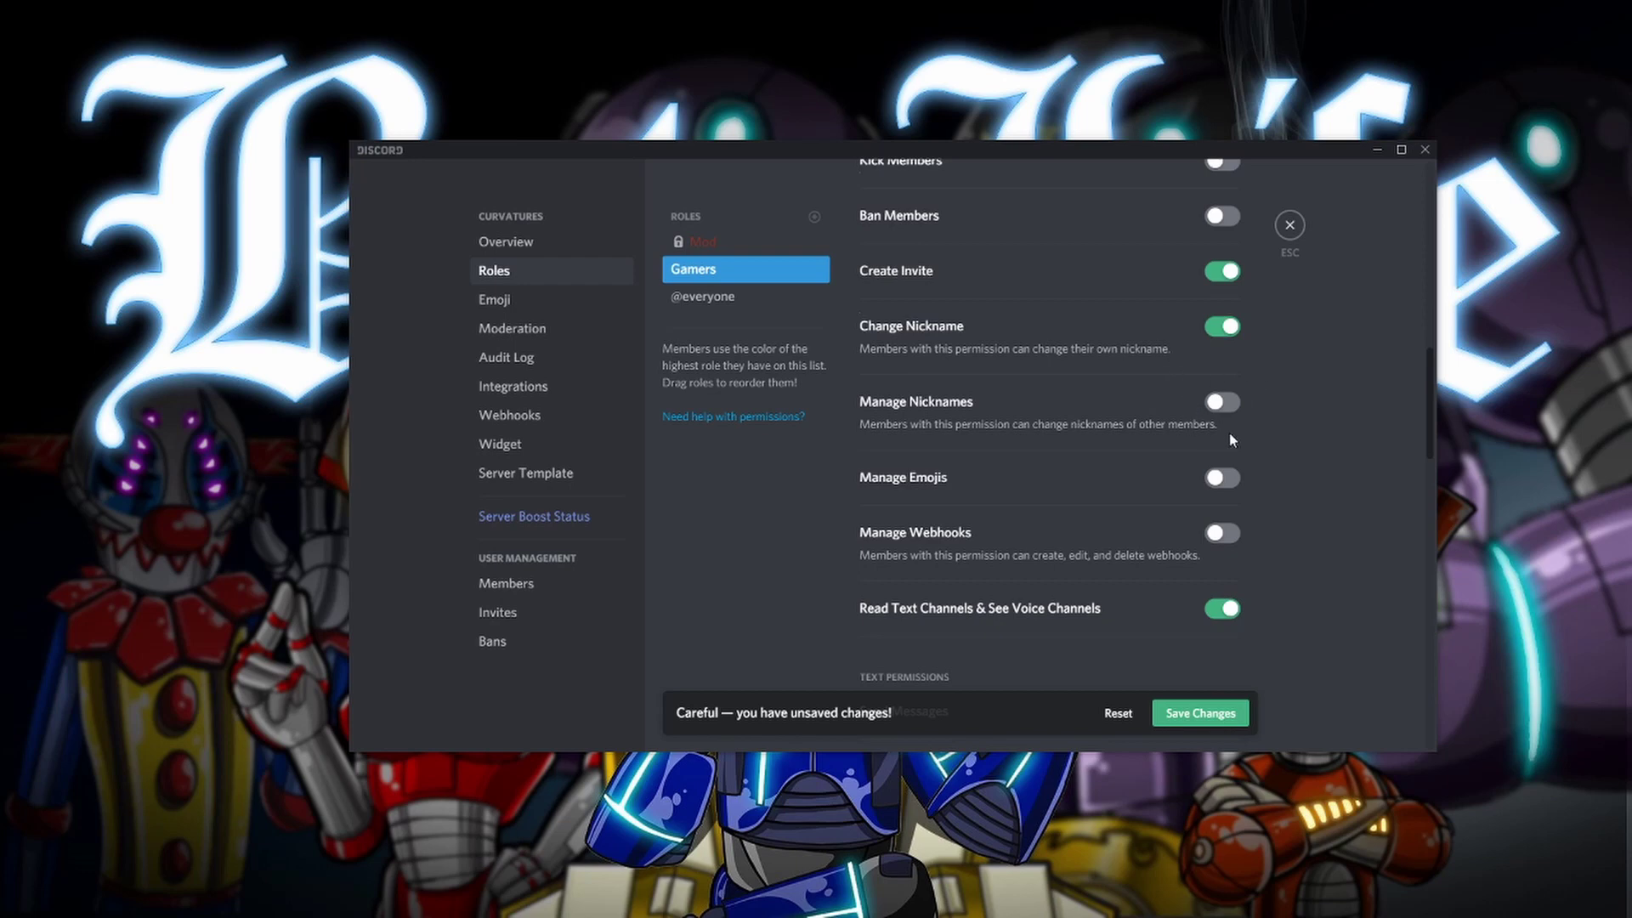
{"action": "scroll", "coordinate": [1241, 365], "scroll_direction": "down", "scroll_amount": 1}
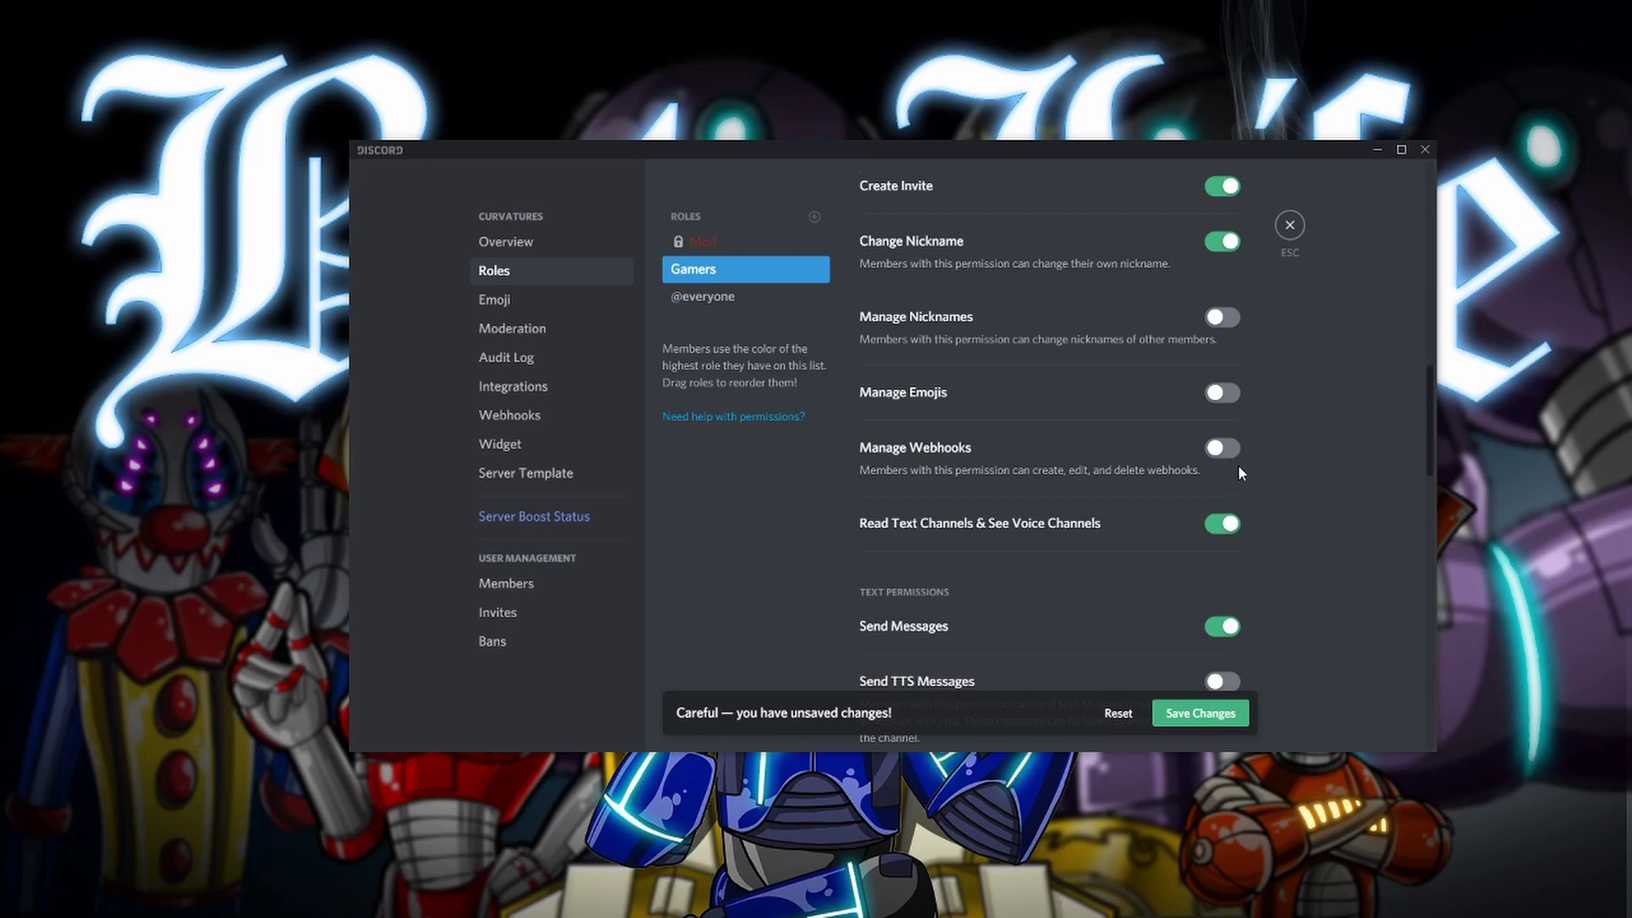
{"action": "scroll", "coordinate": [1182, 438], "scroll_direction": "down", "scroll_amount": 5}
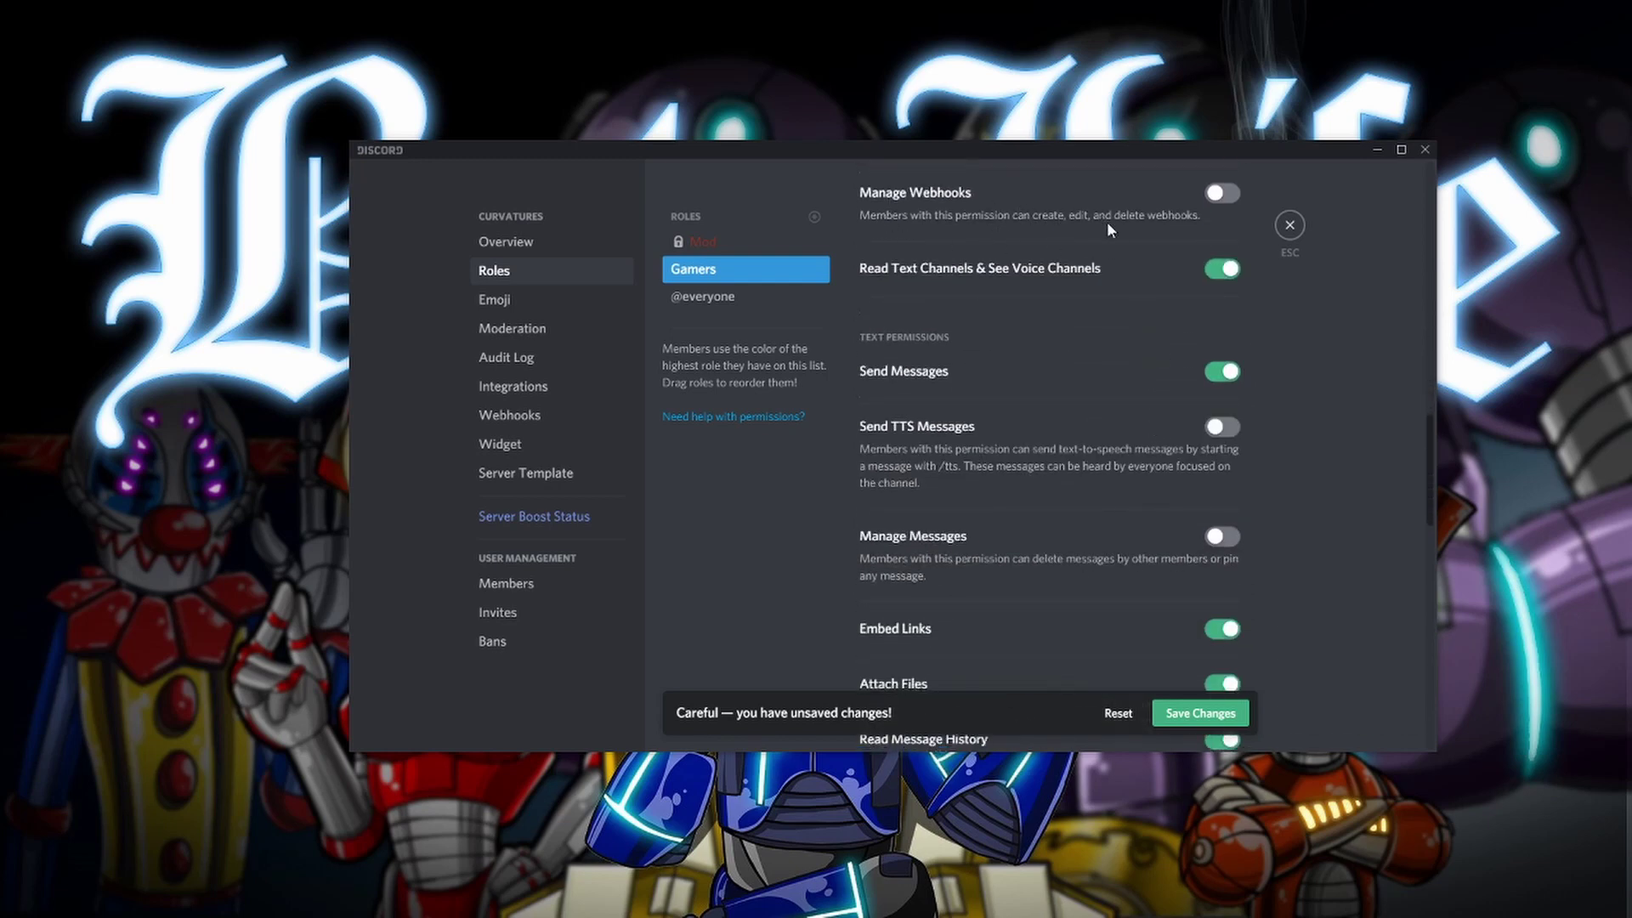
{"action": "scroll", "coordinate": [1108, 230], "scroll_direction": "down", "scroll_amount": 5}
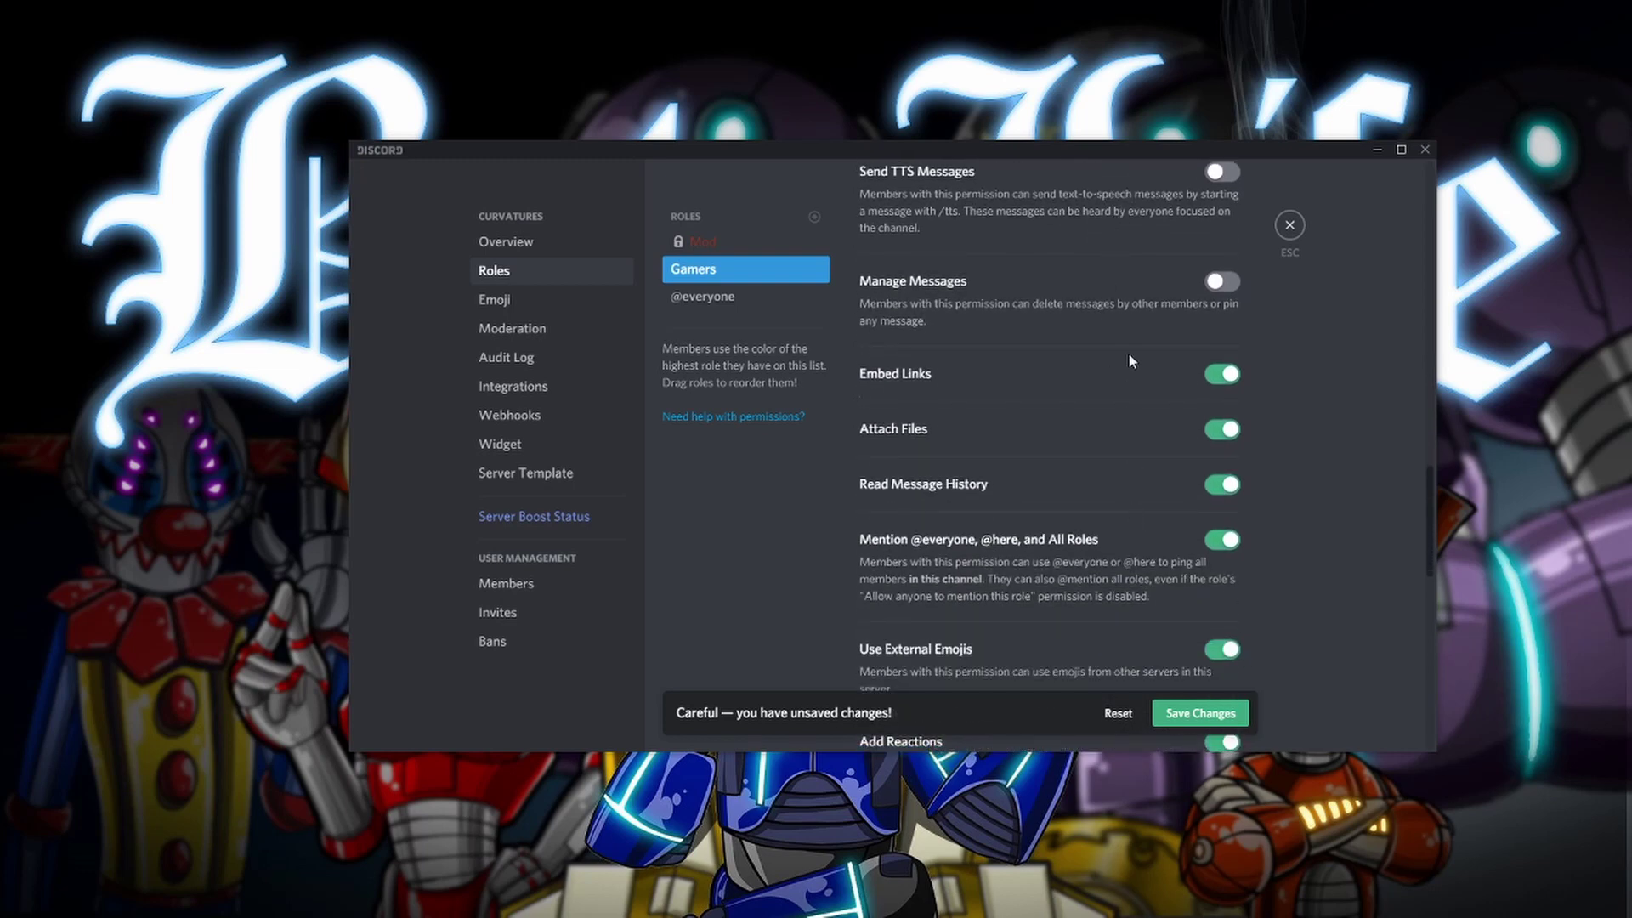
{"action": "scroll", "coordinate": [1129, 353], "scroll_direction": "down", "scroll_amount": 5}
{"action": "scroll", "coordinate": [1080, 374], "scroll_direction": "down", "scroll_amount": 5}
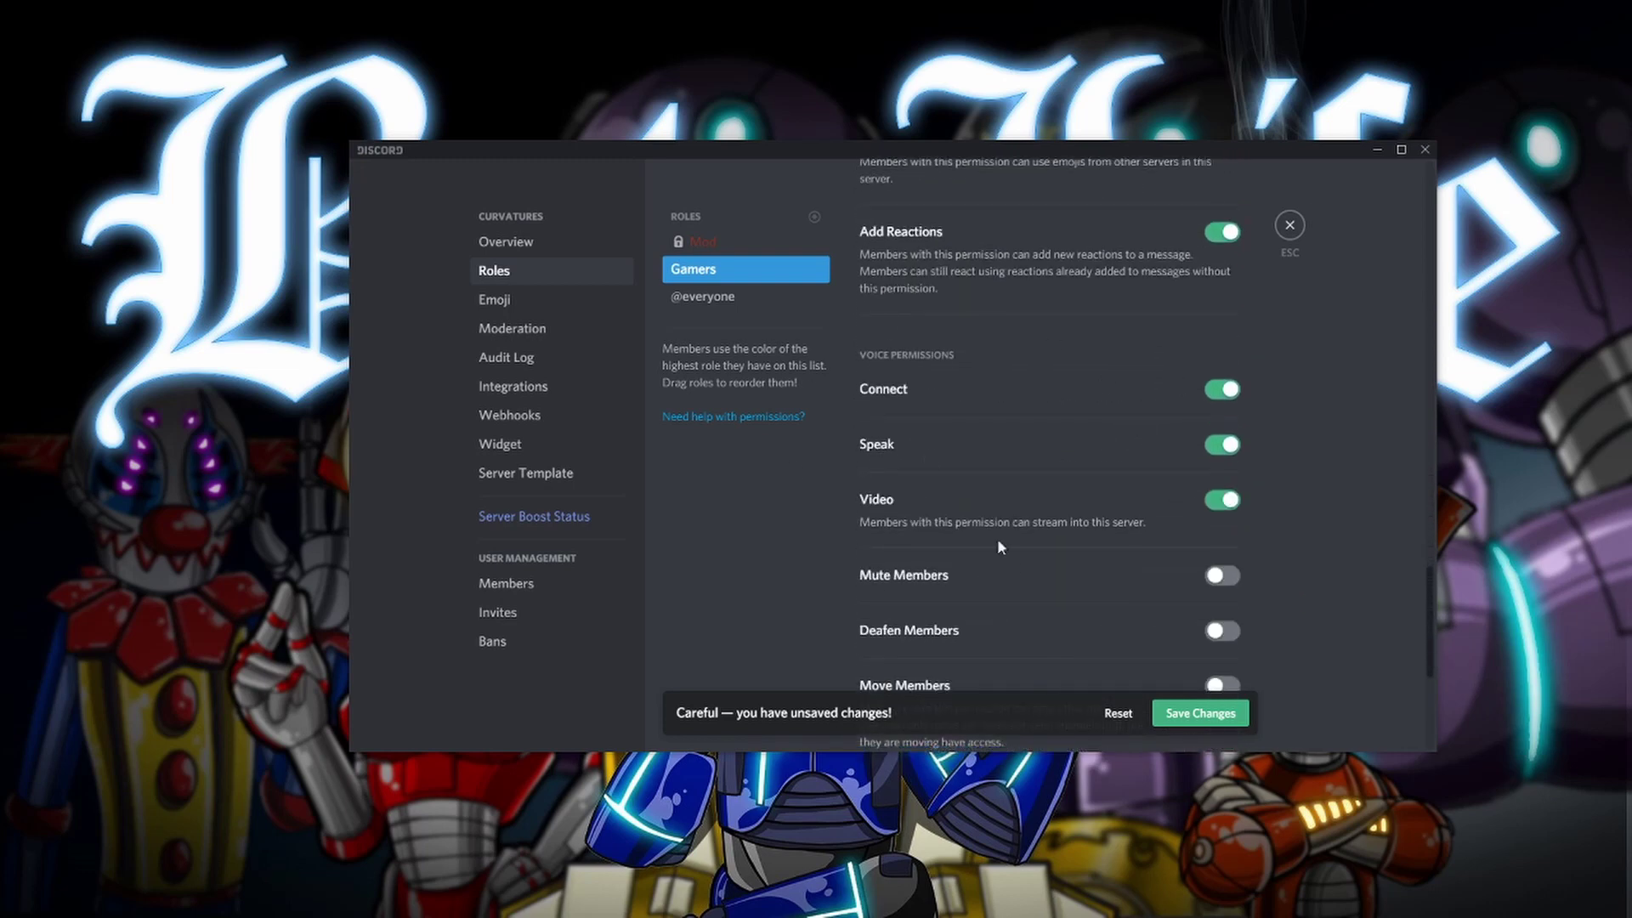
{"action": "scroll", "coordinate": [1020, 520], "scroll_direction": "down", "scroll_amount": 5}
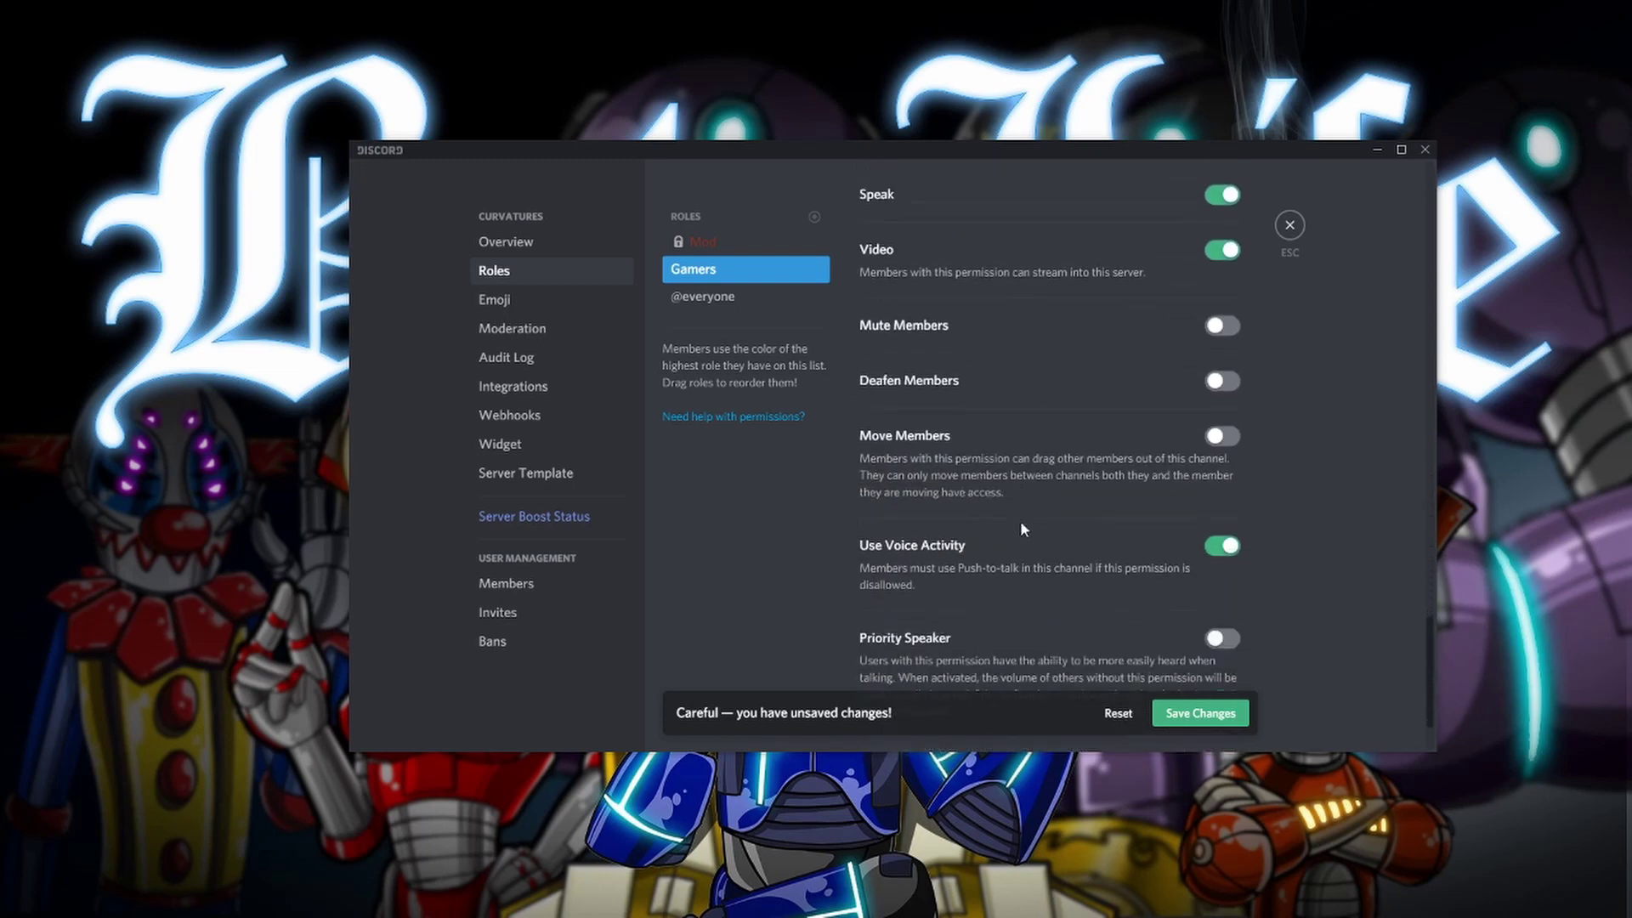
{"action": "scroll", "coordinate": [1027, 565], "scroll_direction": "up", "scroll_amount": 20}
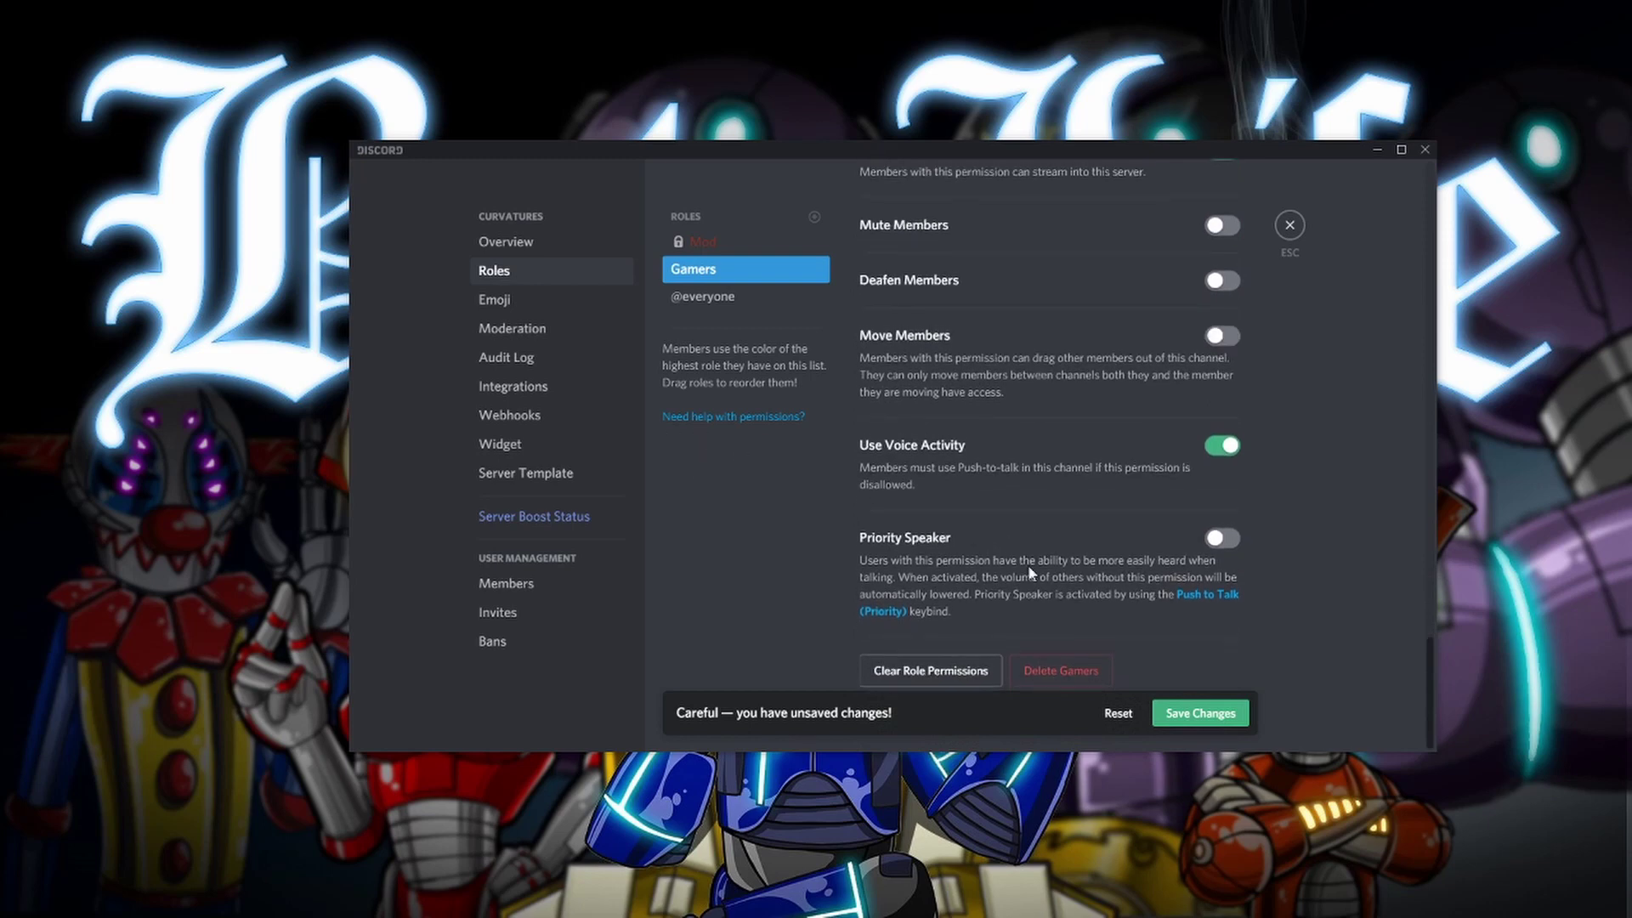
Save the Gamers role changes and close the server settings
{"action": "scroll", "coordinate": [1115, 594], "scroll_direction": "up", "scroll_amount": 5}
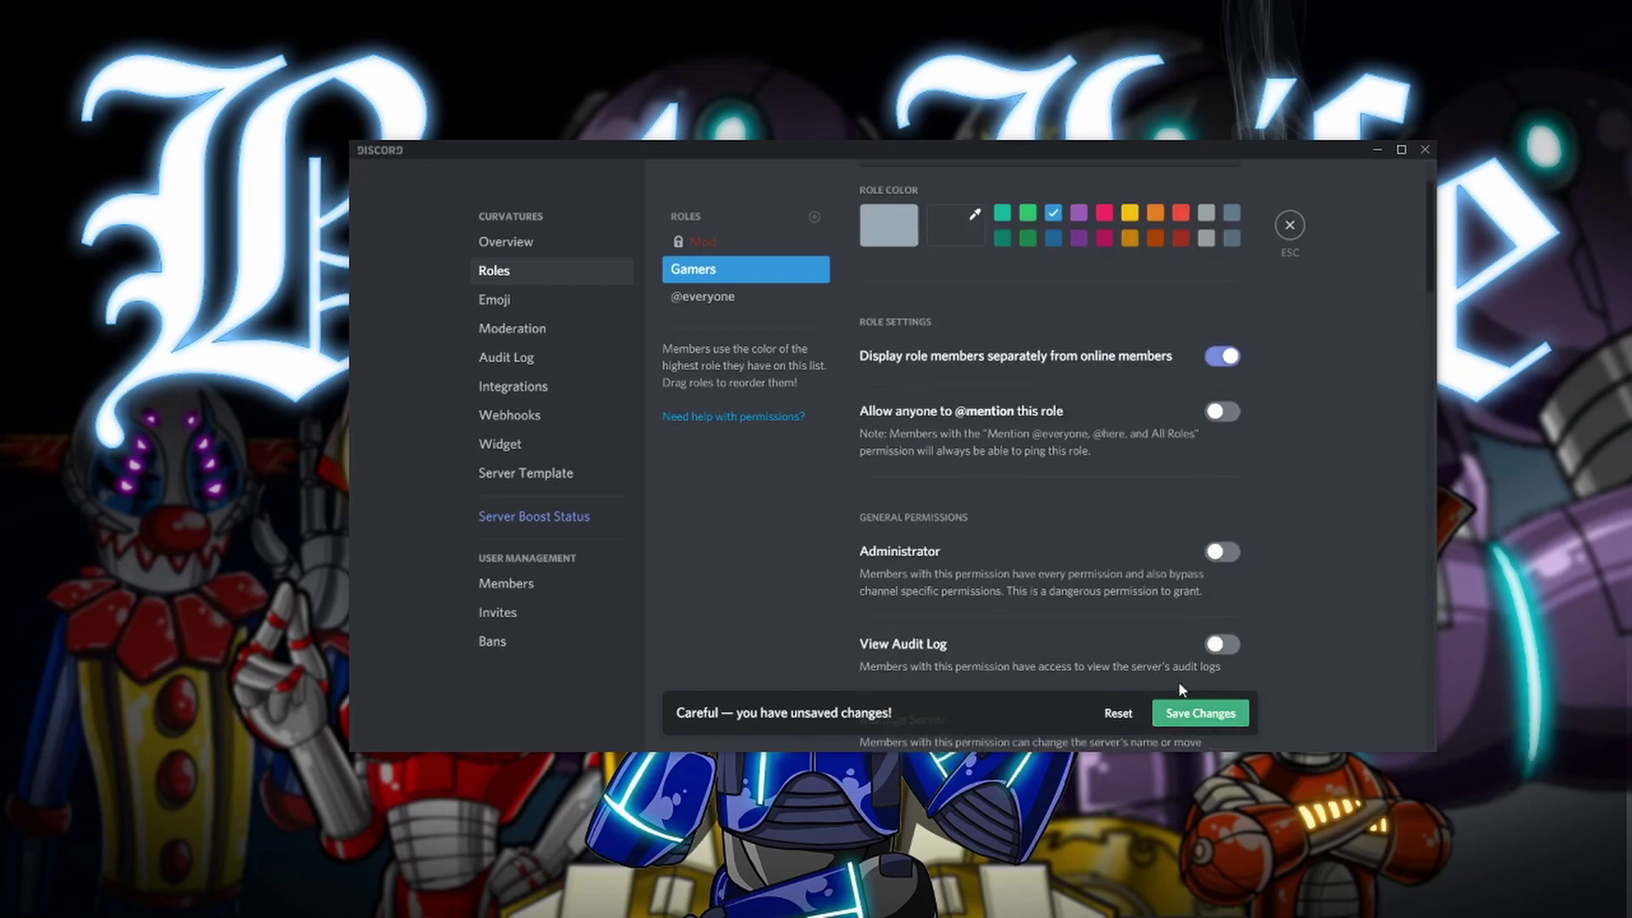
{"action": "left_click", "coordinate": [1201, 712]}
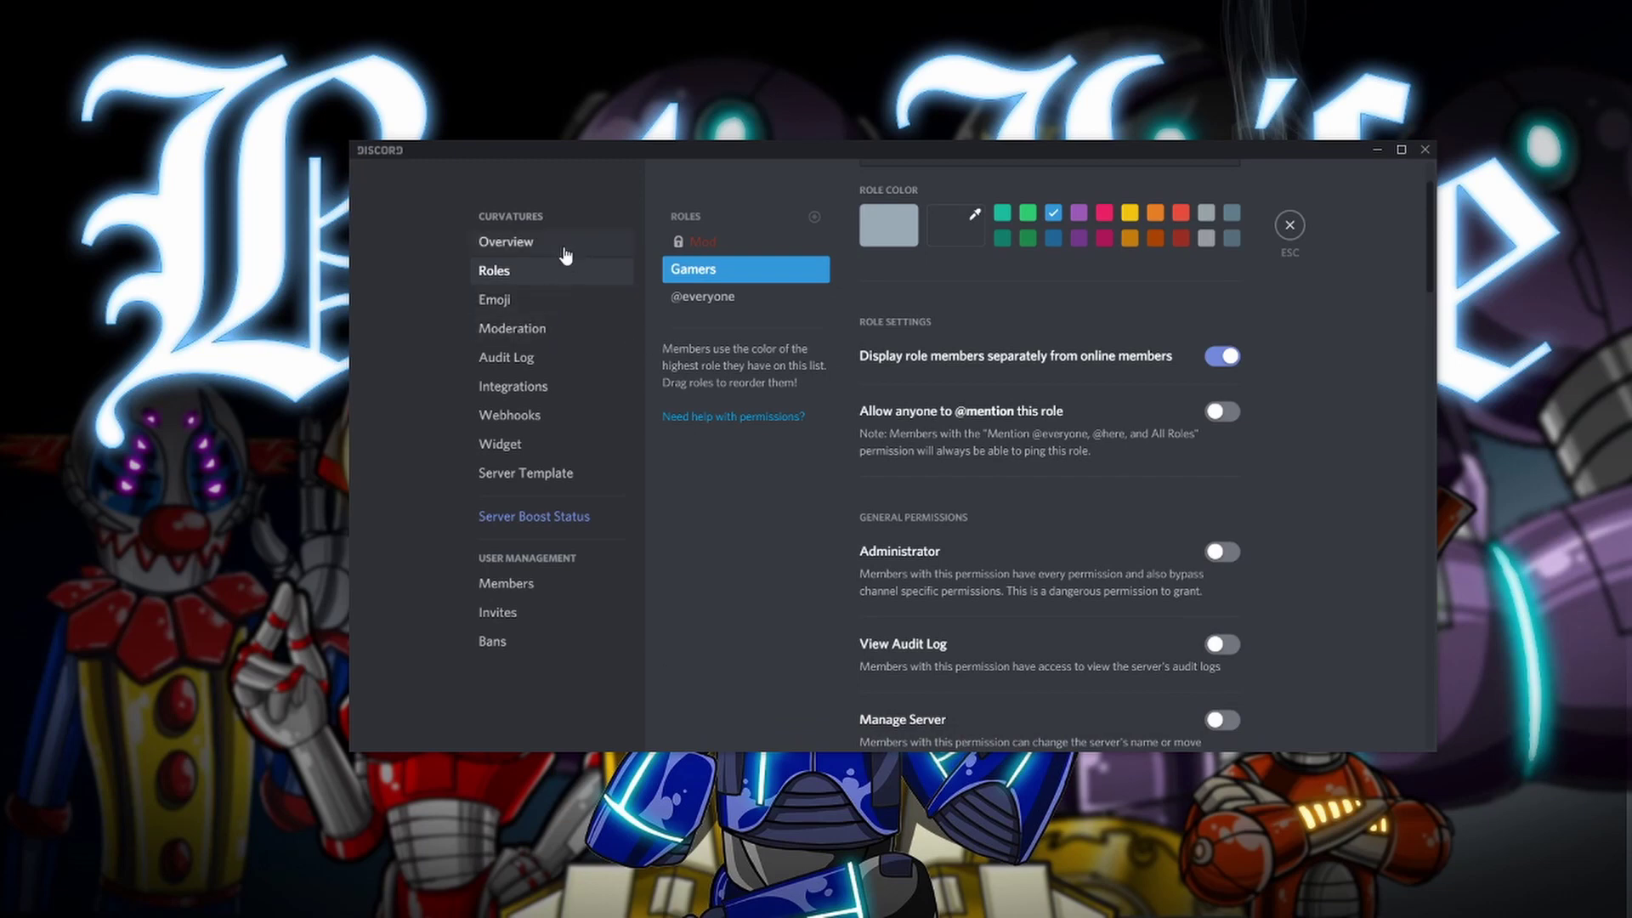
{"action": "left_click", "coordinate": [1289, 225]}
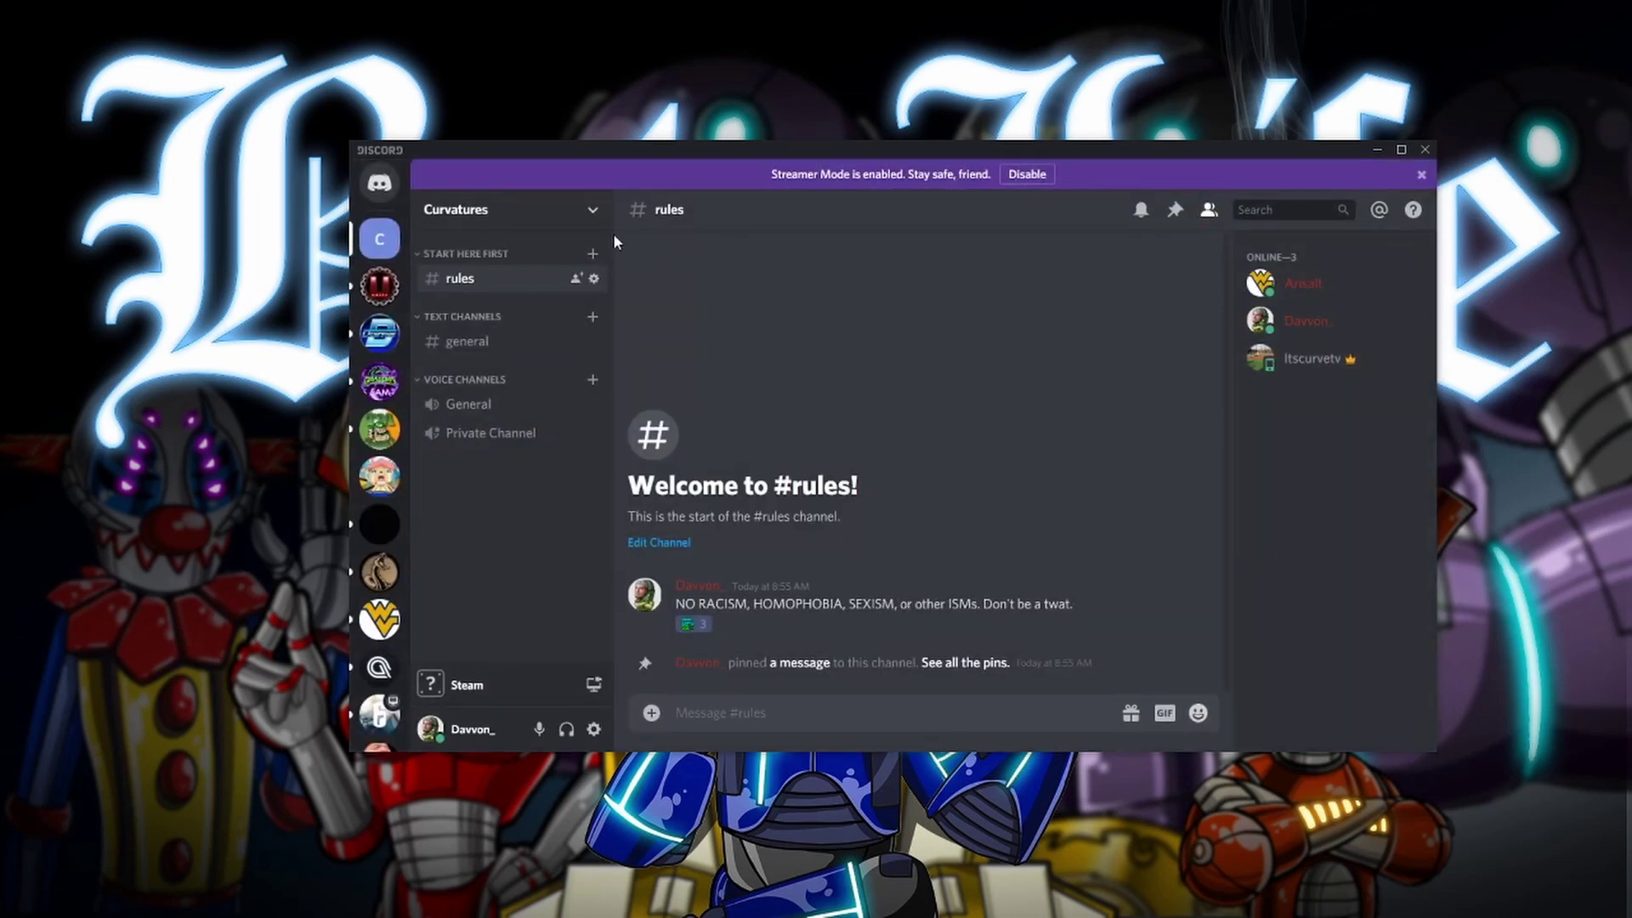
Assign the Gamers role to the server owner in the member list
{"action": "right_click", "coordinate": [1313, 331]}
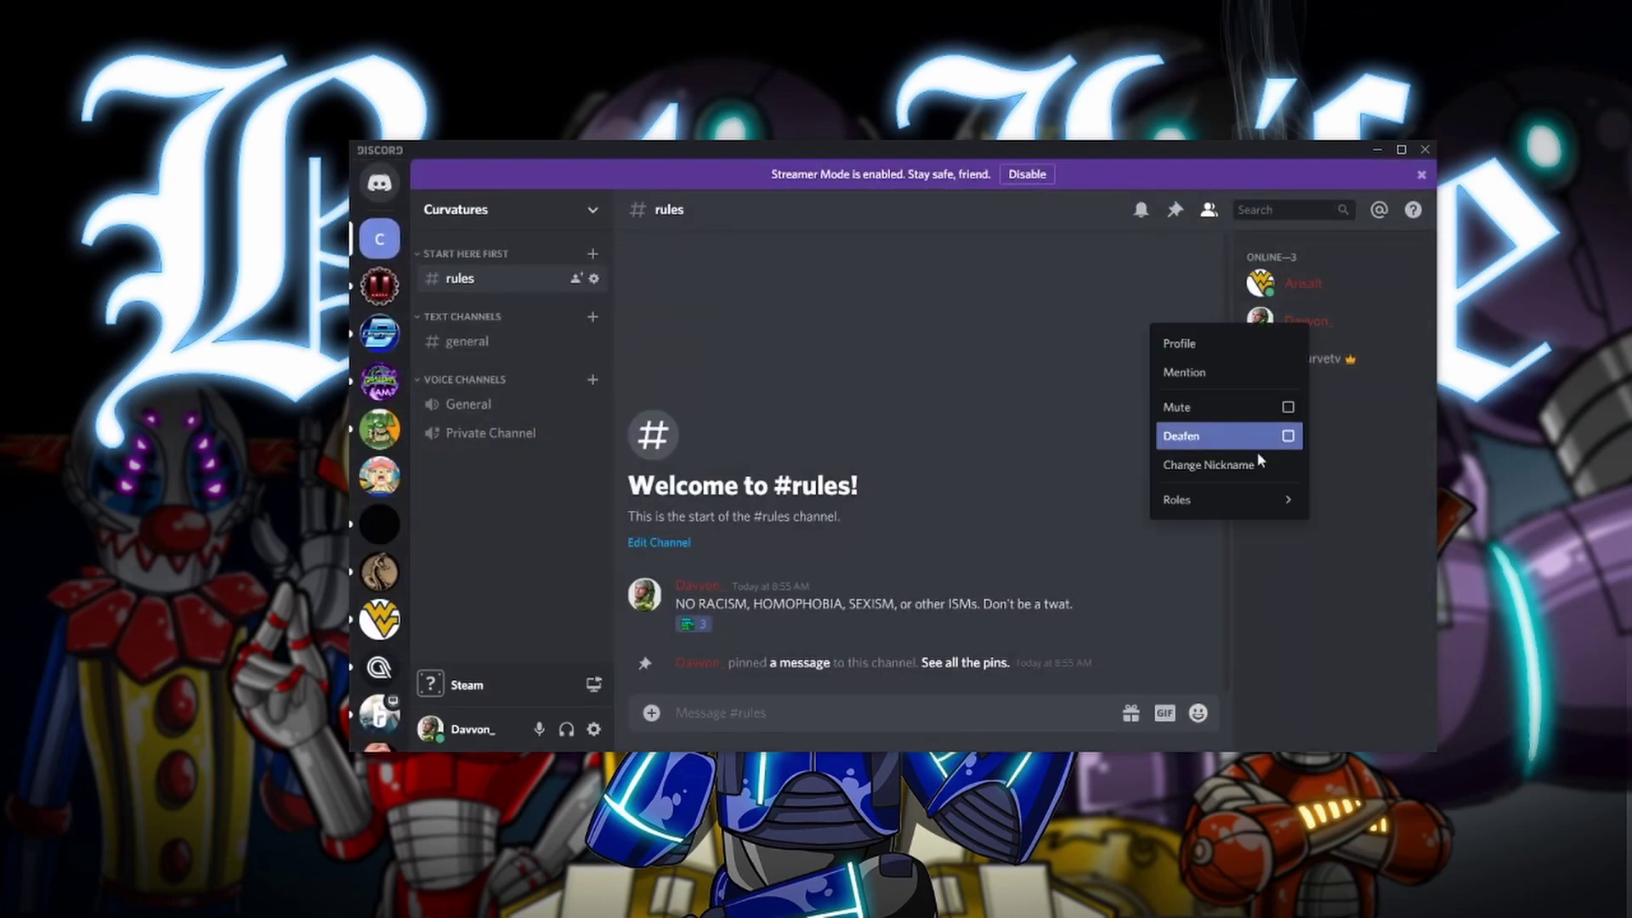
{"action": "left_click", "coordinate": [1354, 422]}
{"action": "right_click", "coordinate": [1328, 357]}
{"action": "mouse_move", "coordinate": [1246, 695]}
{"action": "left_click", "coordinate": [1080, 699]}
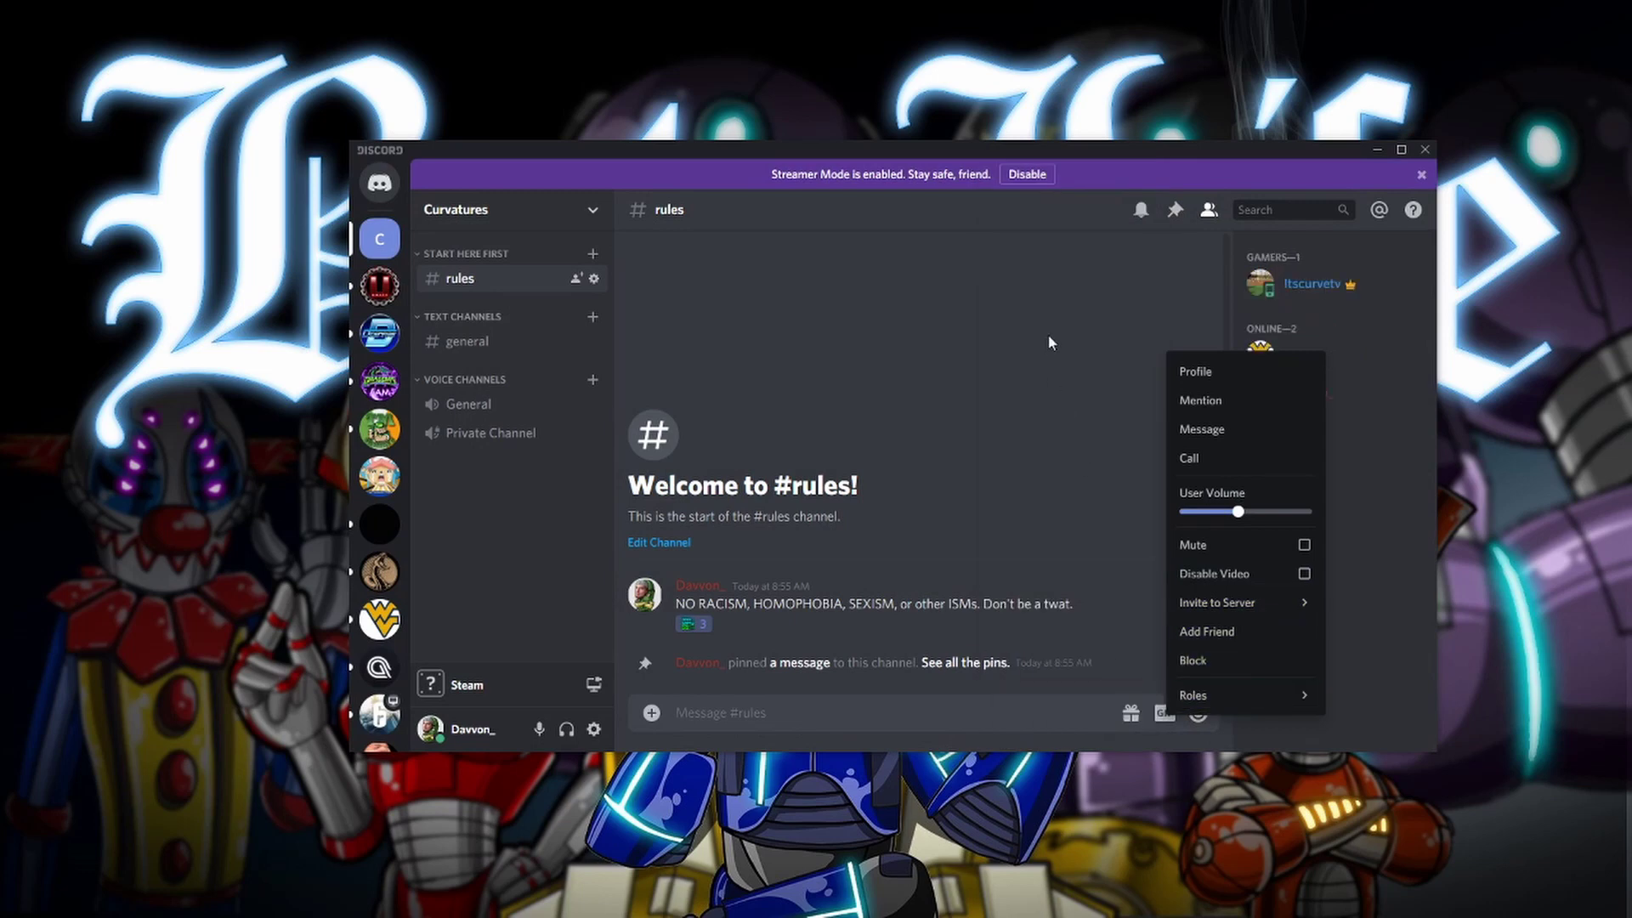
{"action": "left_click", "coordinate": [1049, 334]}
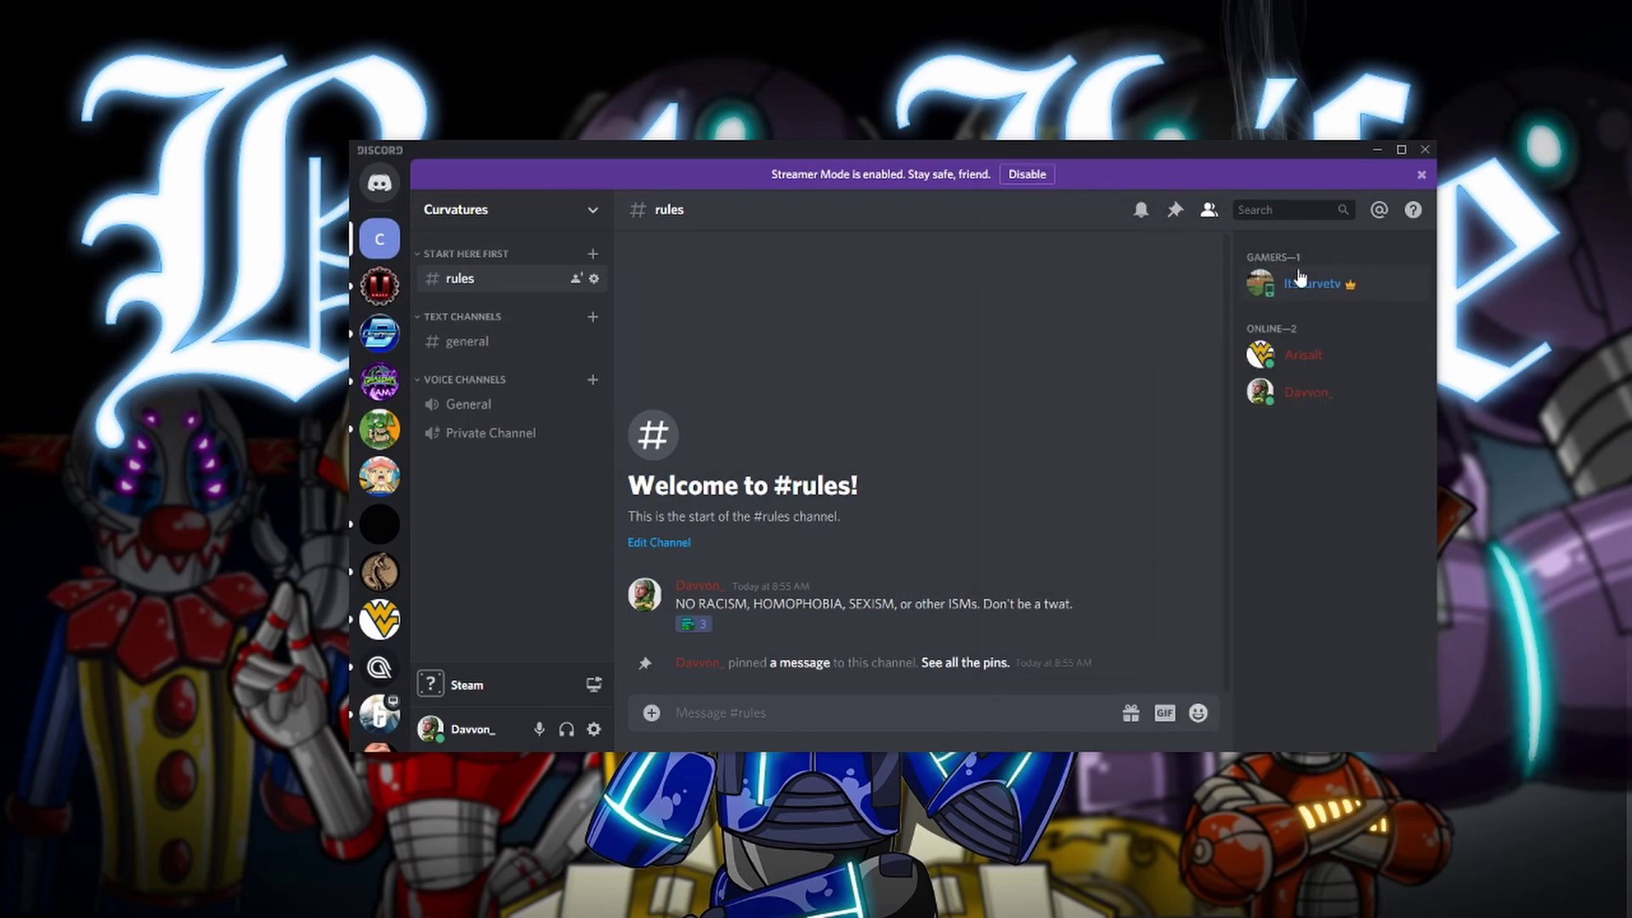
Look through the server's Audit Log, Moderation and Widget settings, and close the server settings
{"action": "left_click", "coordinate": [485, 209]}
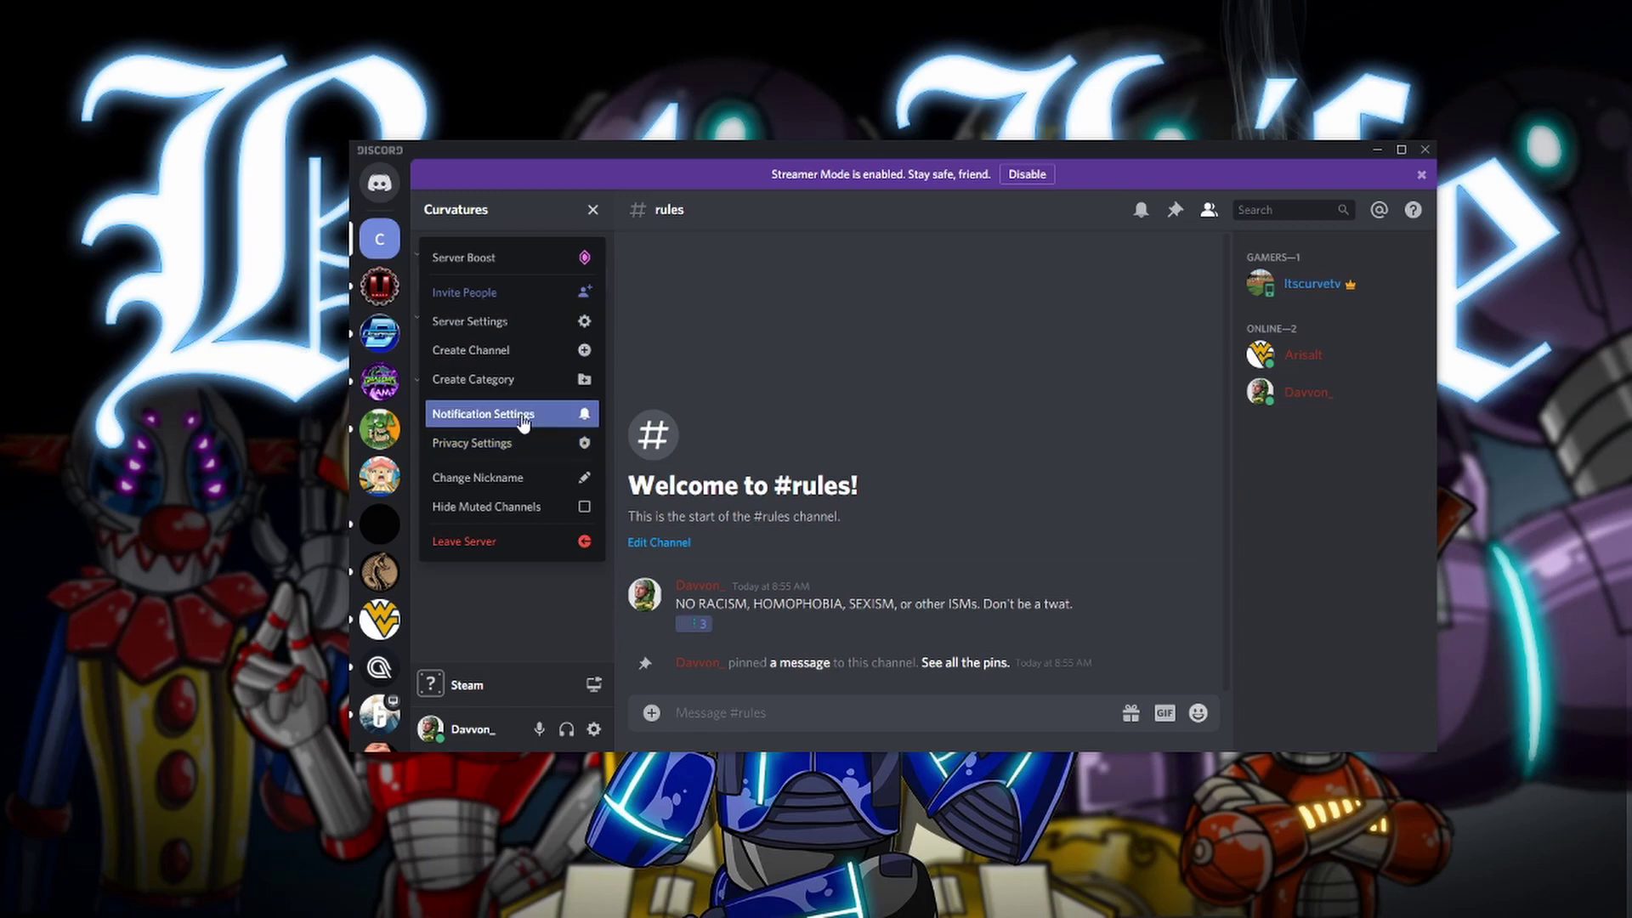
{"action": "left_click", "coordinate": [508, 323]}
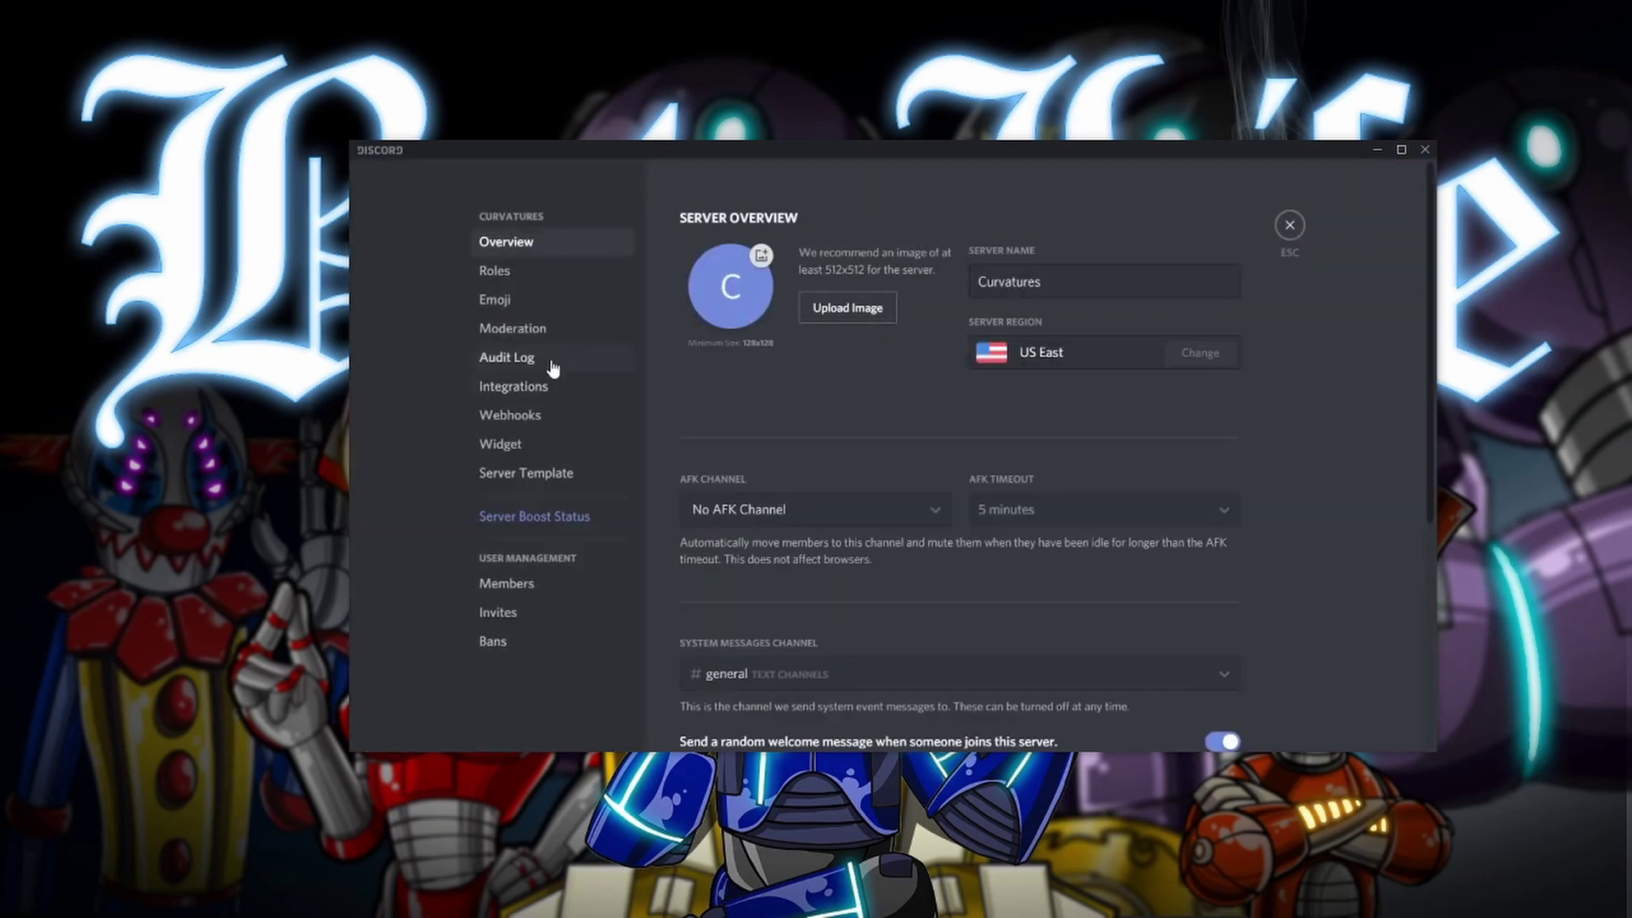
{"action": "left_click", "coordinate": [520, 359]}
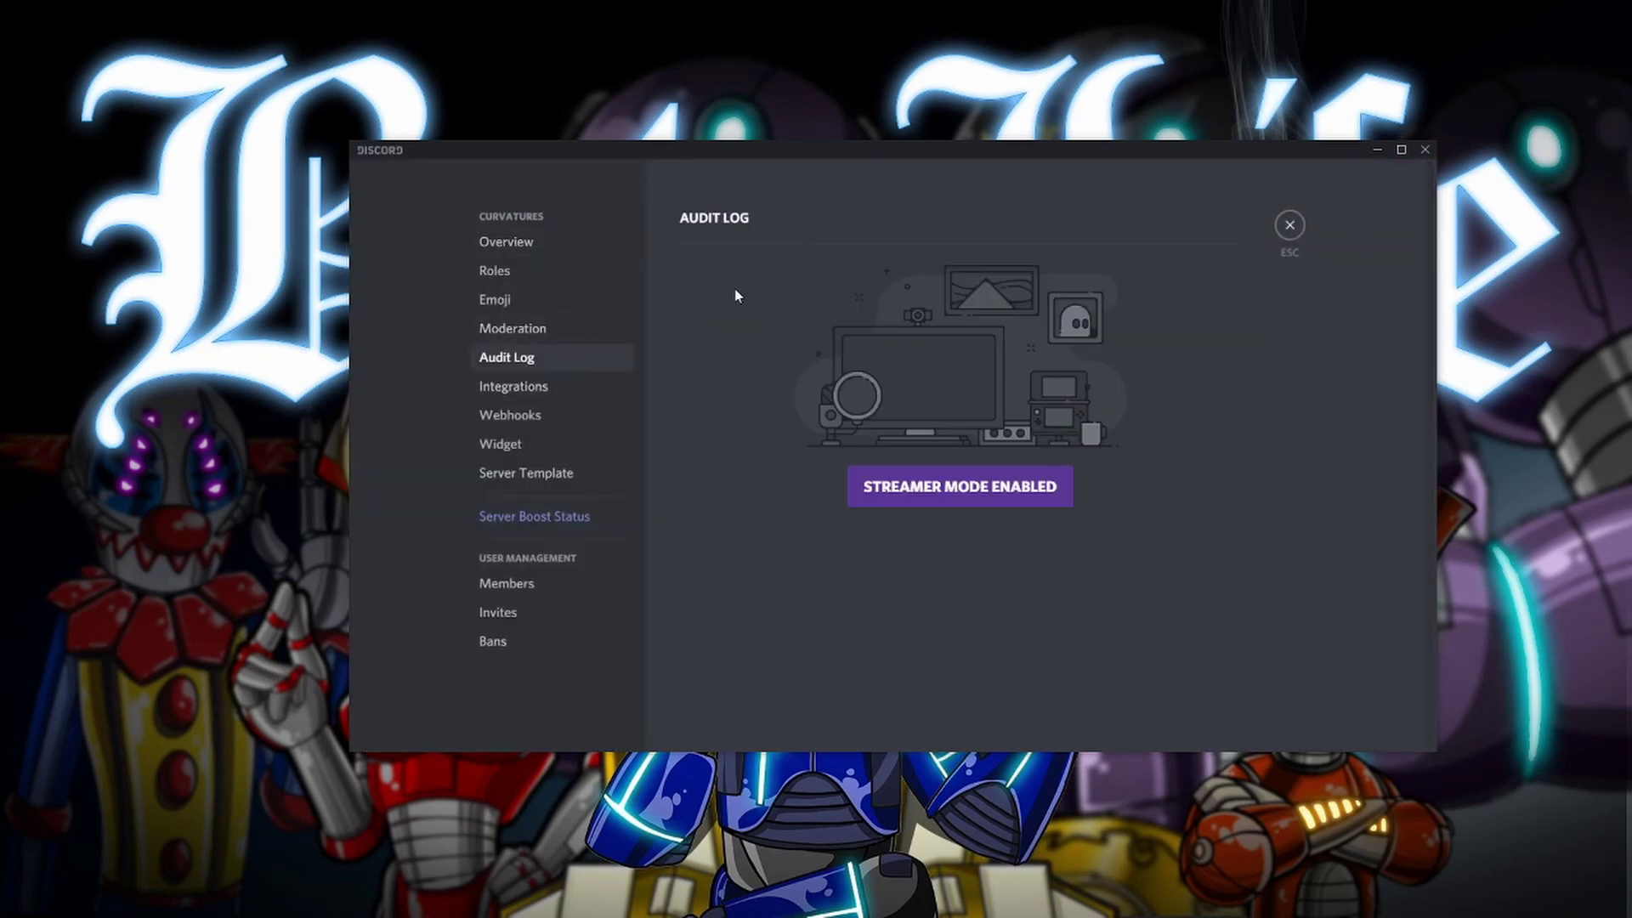
{"action": "left_click", "coordinate": [562, 325]}
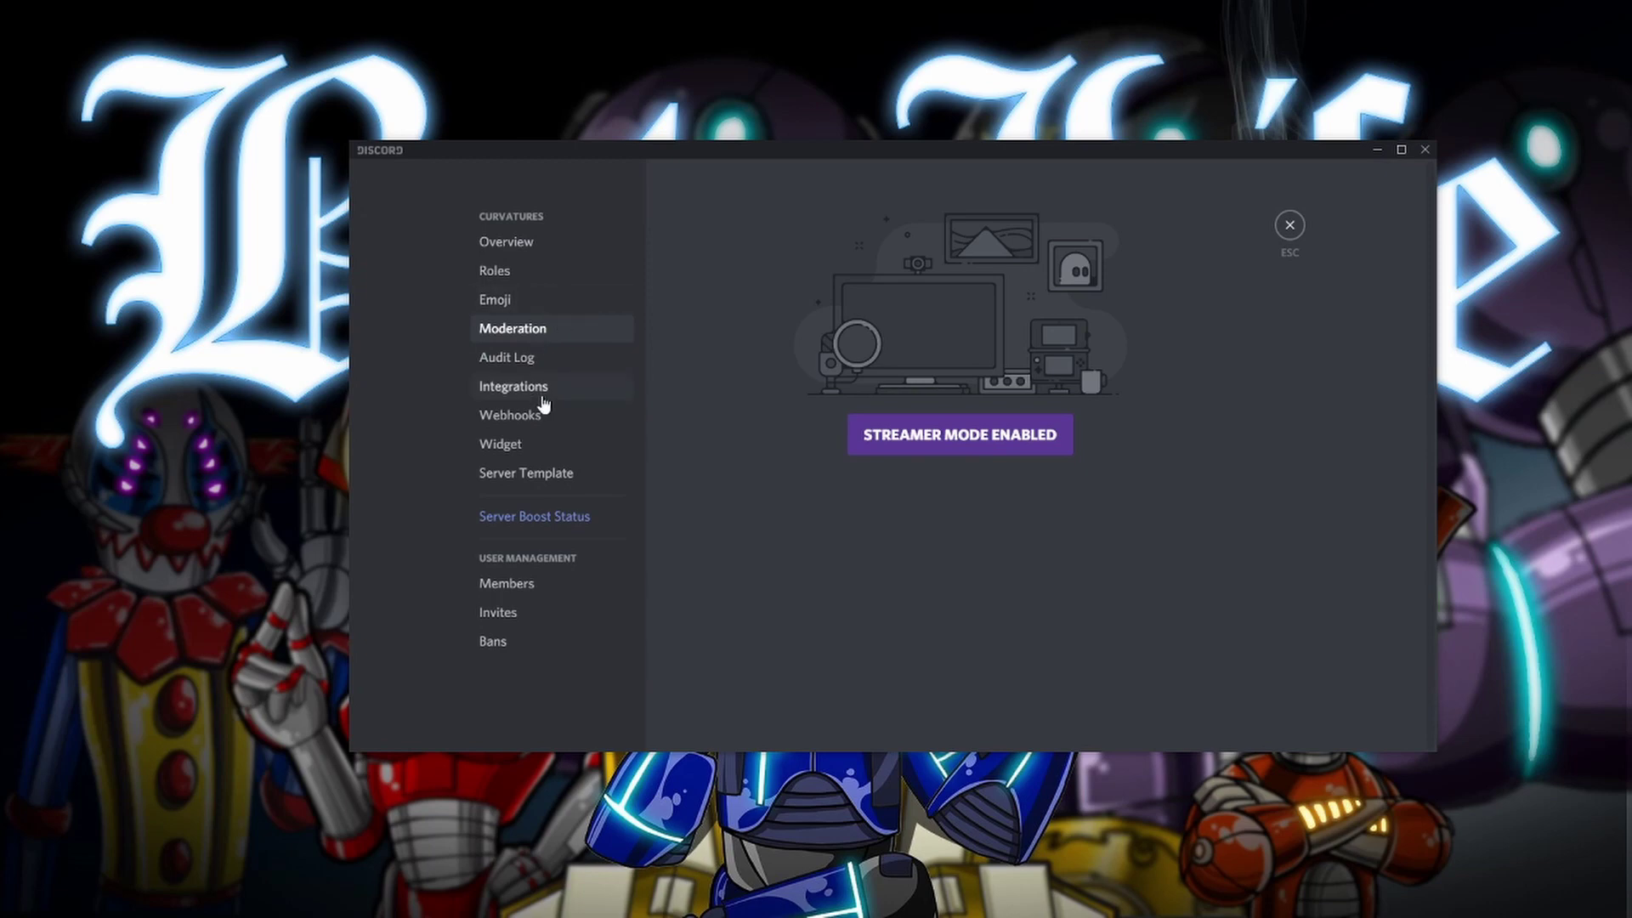
{"action": "left_click", "coordinate": [535, 445]}
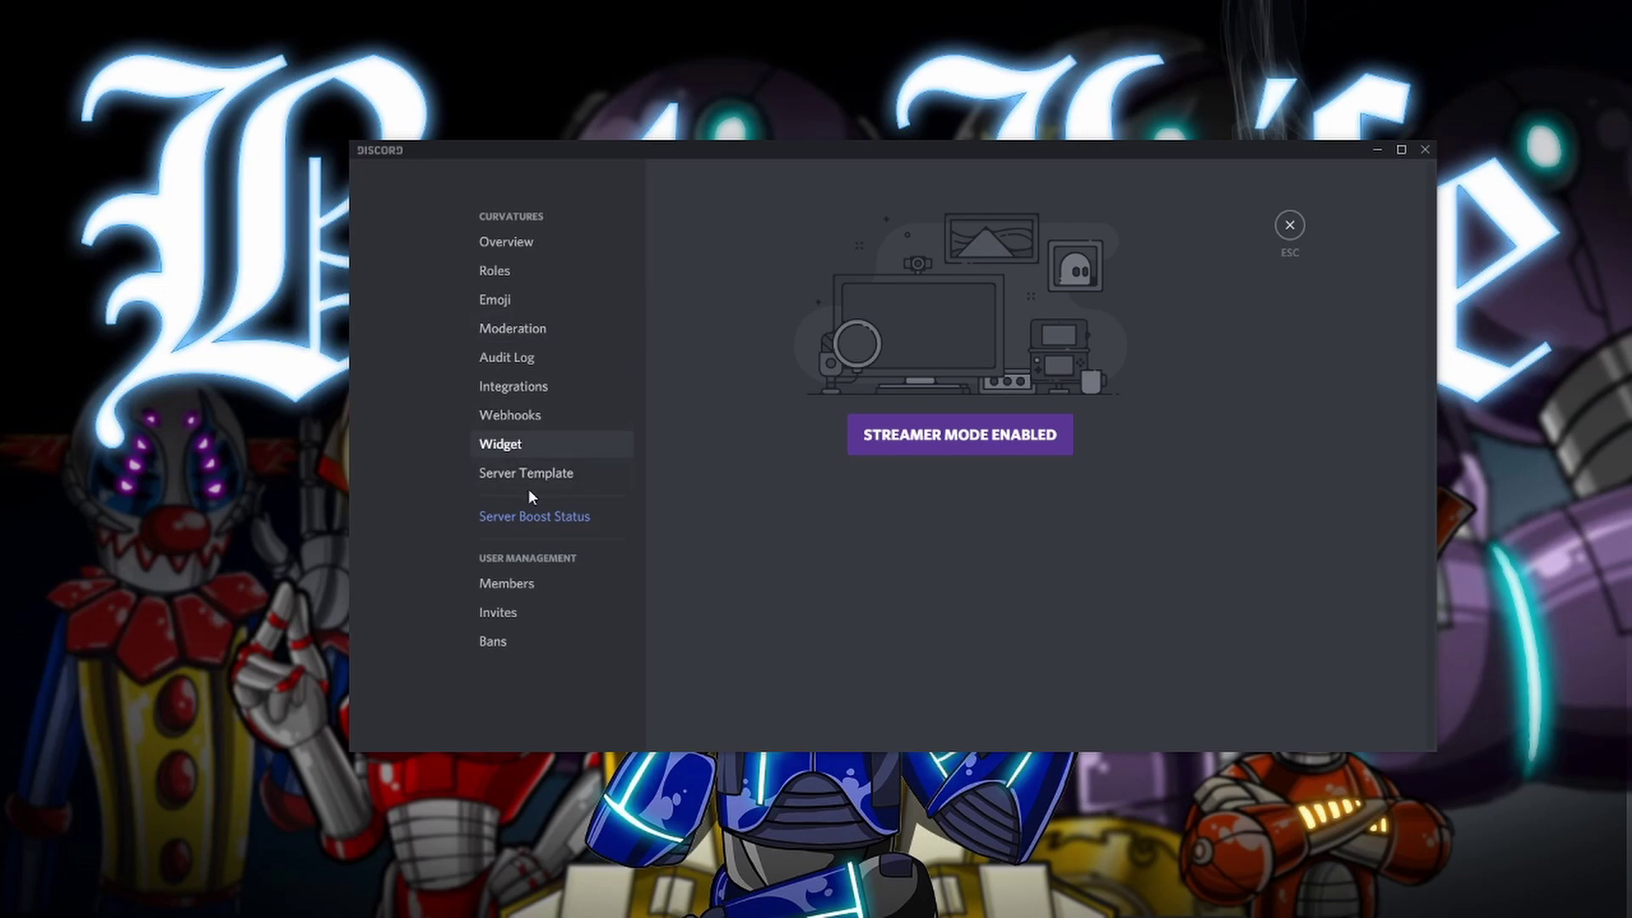
{"action": "left_click", "coordinate": [1289, 226]}
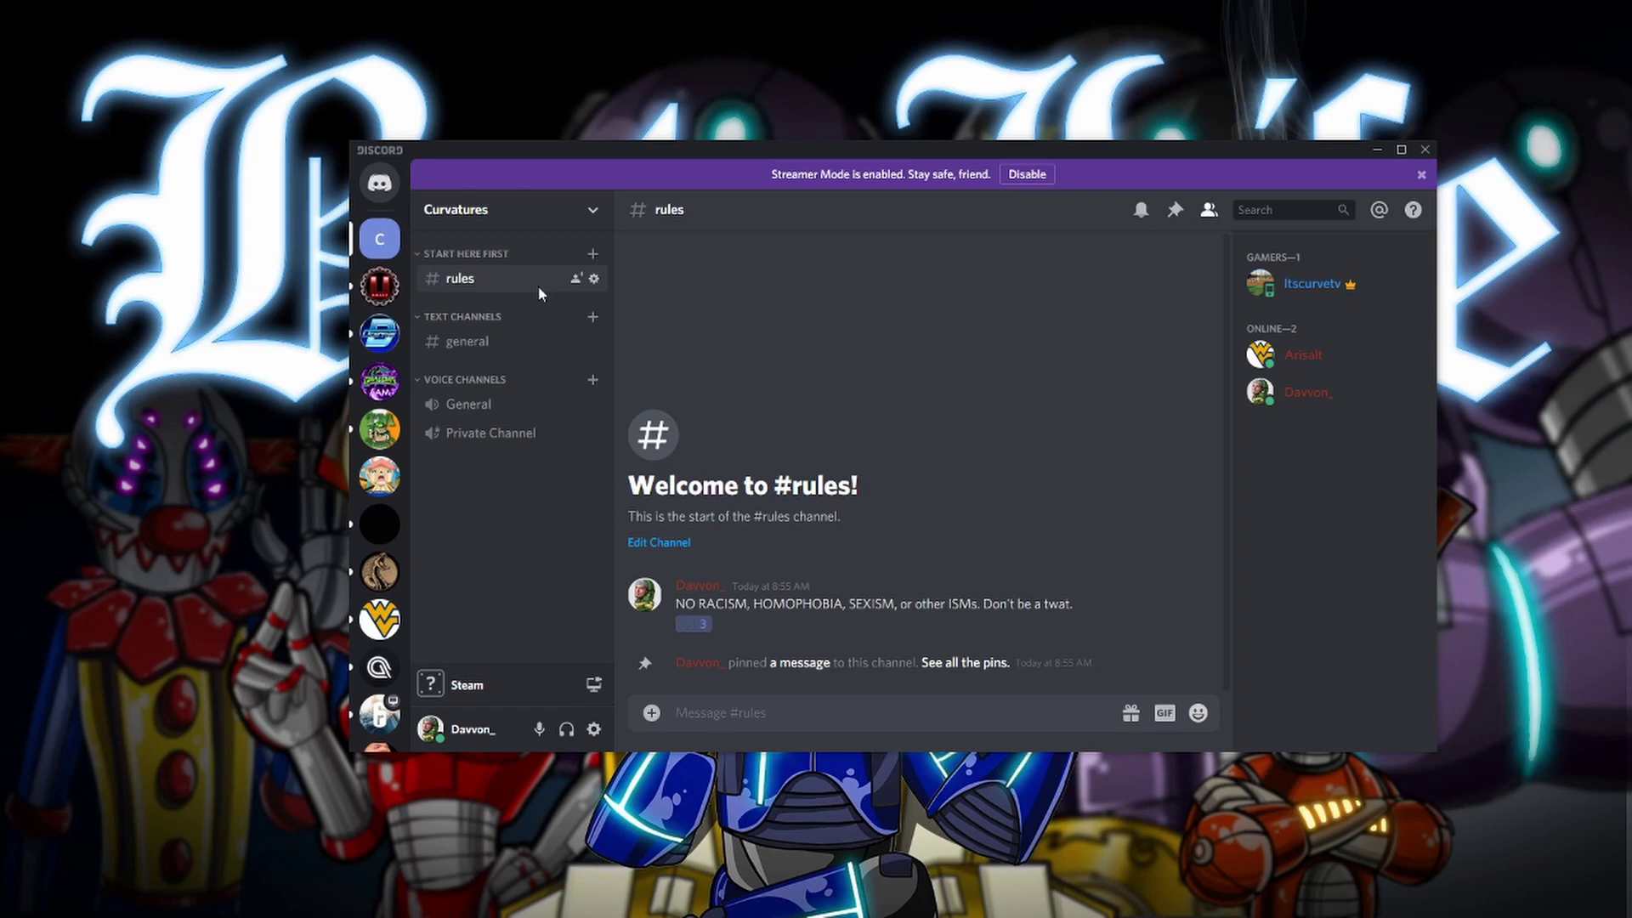
Add the Gamers role to the permission list of the rules channel
{"action": "left_click", "coordinate": [594, 279]}
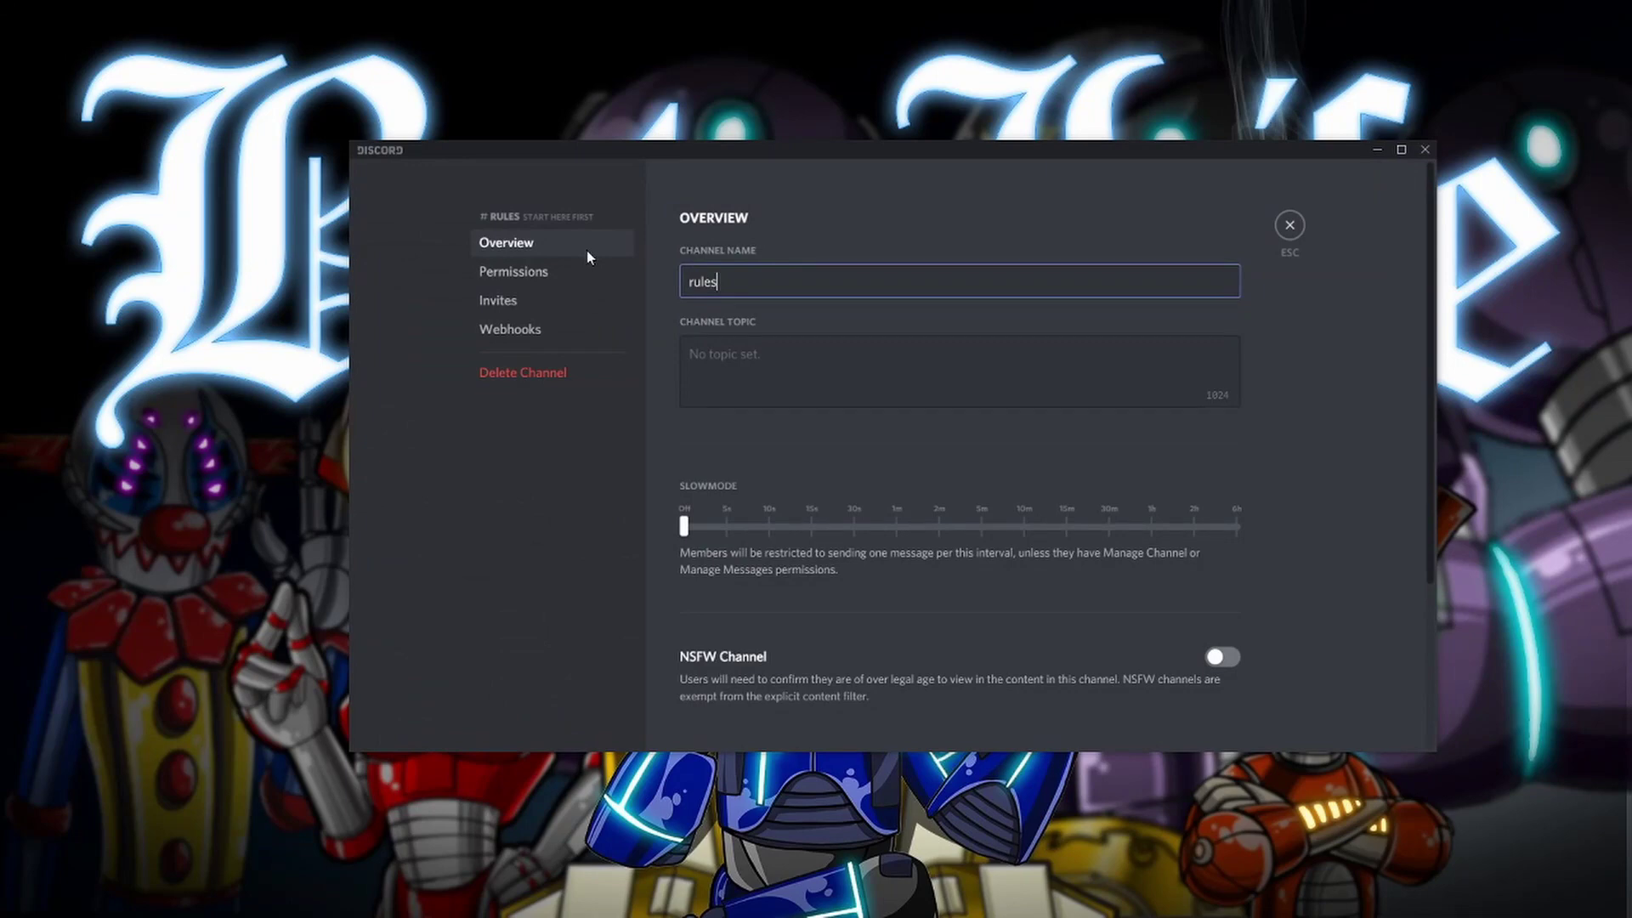
{"action": "left_click", "coordinate": [1290, 224]}
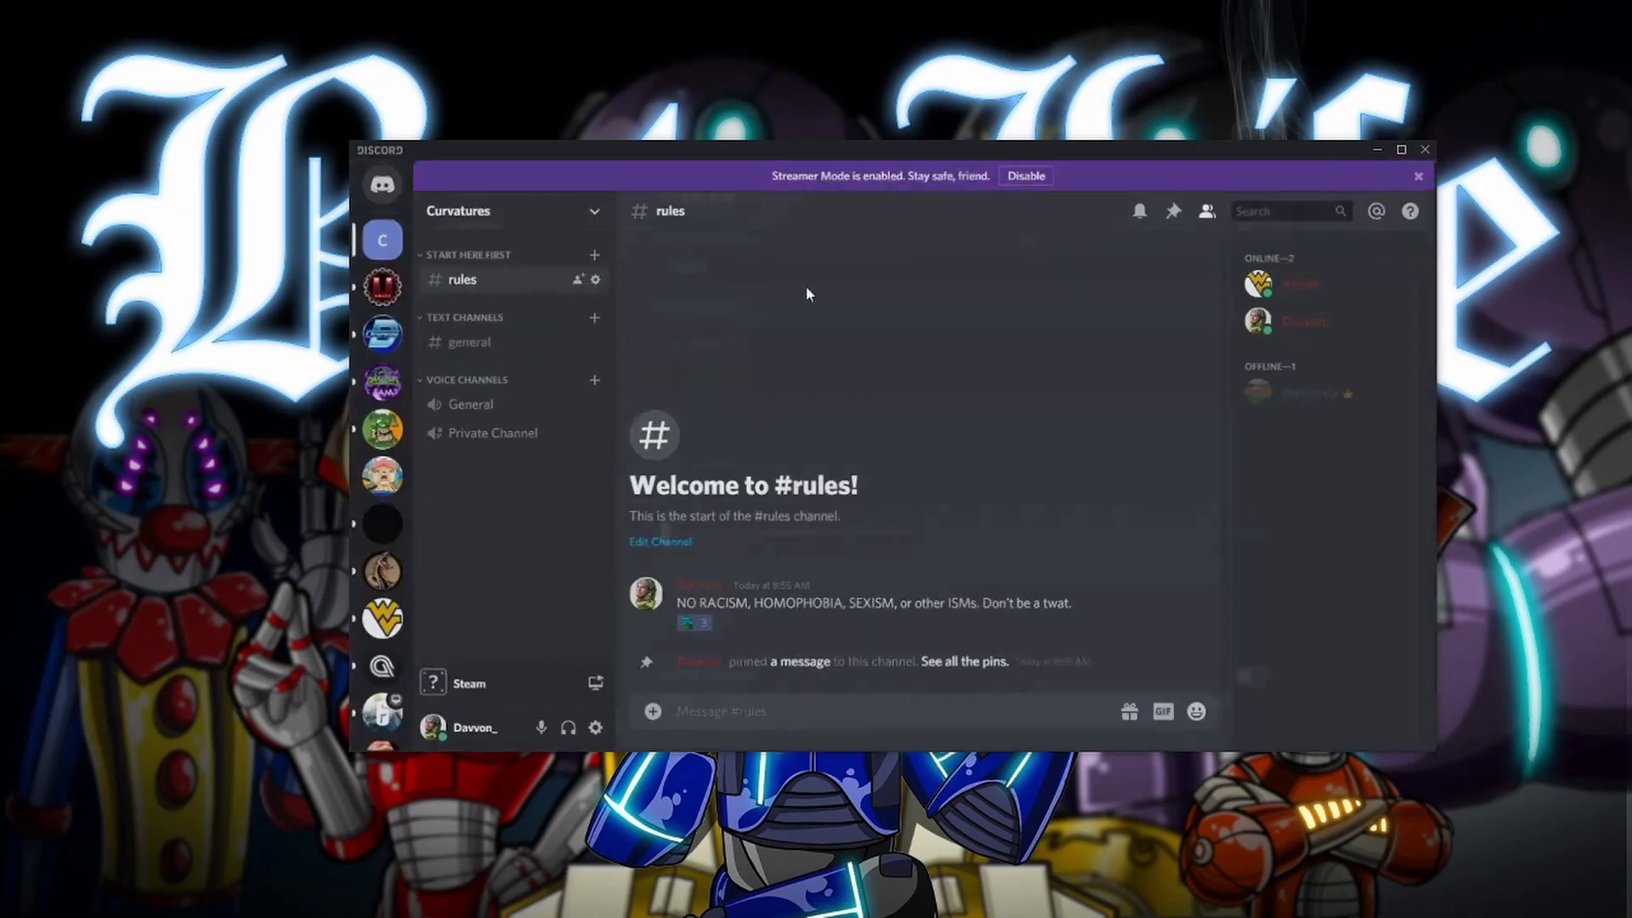
{"action": "left_click", "coordinate": [595, 279]}
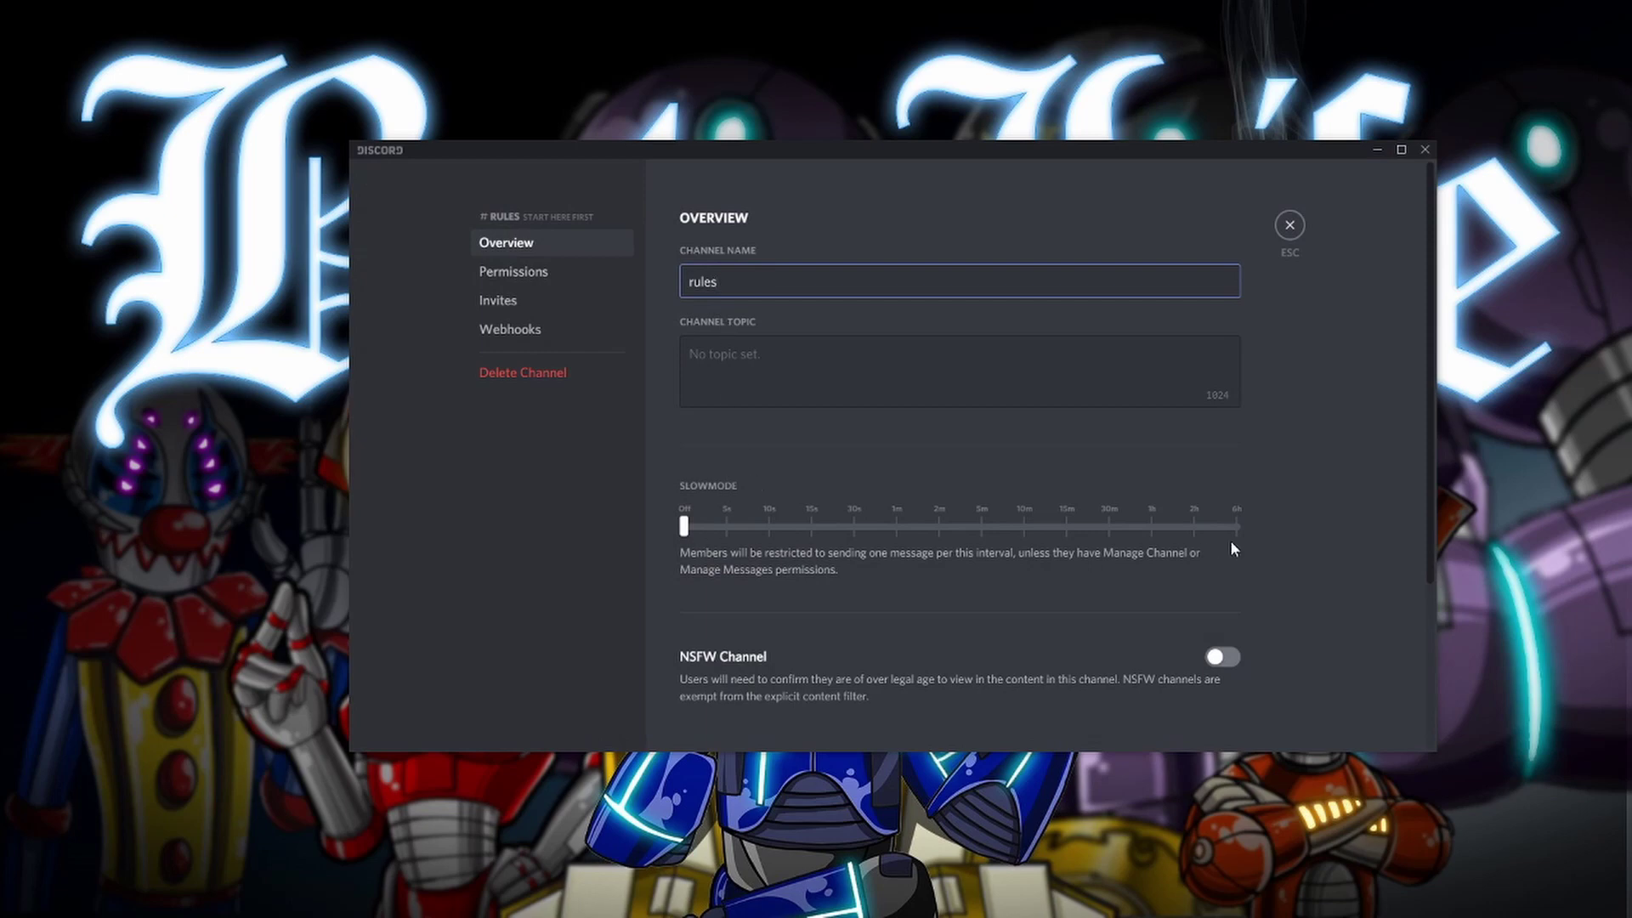
{"action": "left_click", "coordinate": [562, 277]}
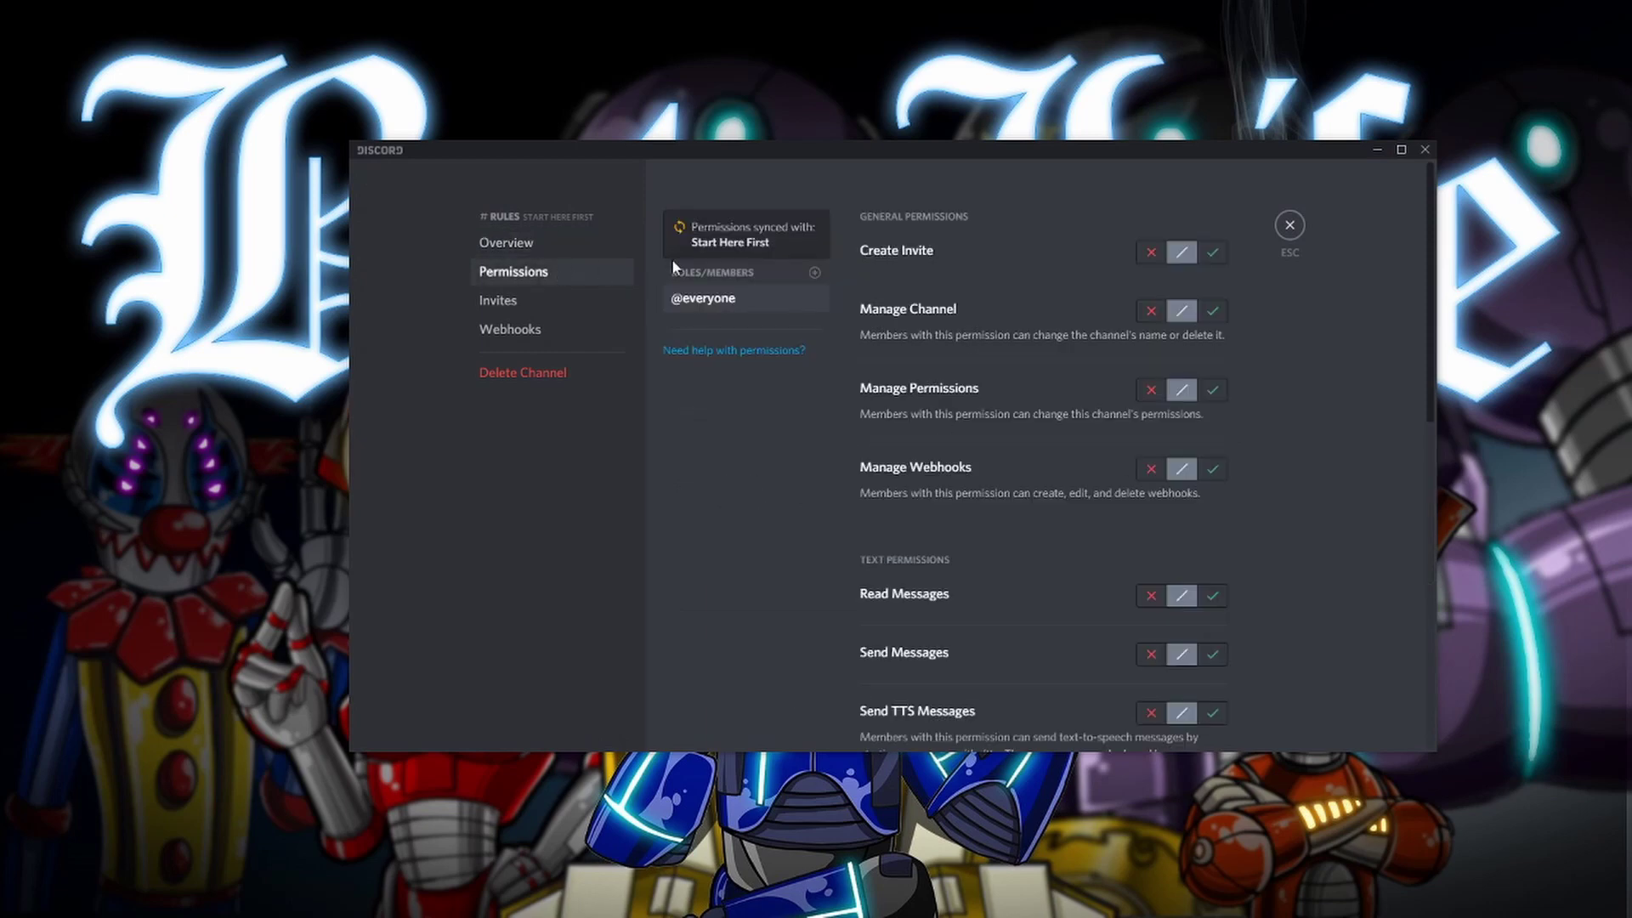
{"action": "left_click", "coordinate": [814, 273]}
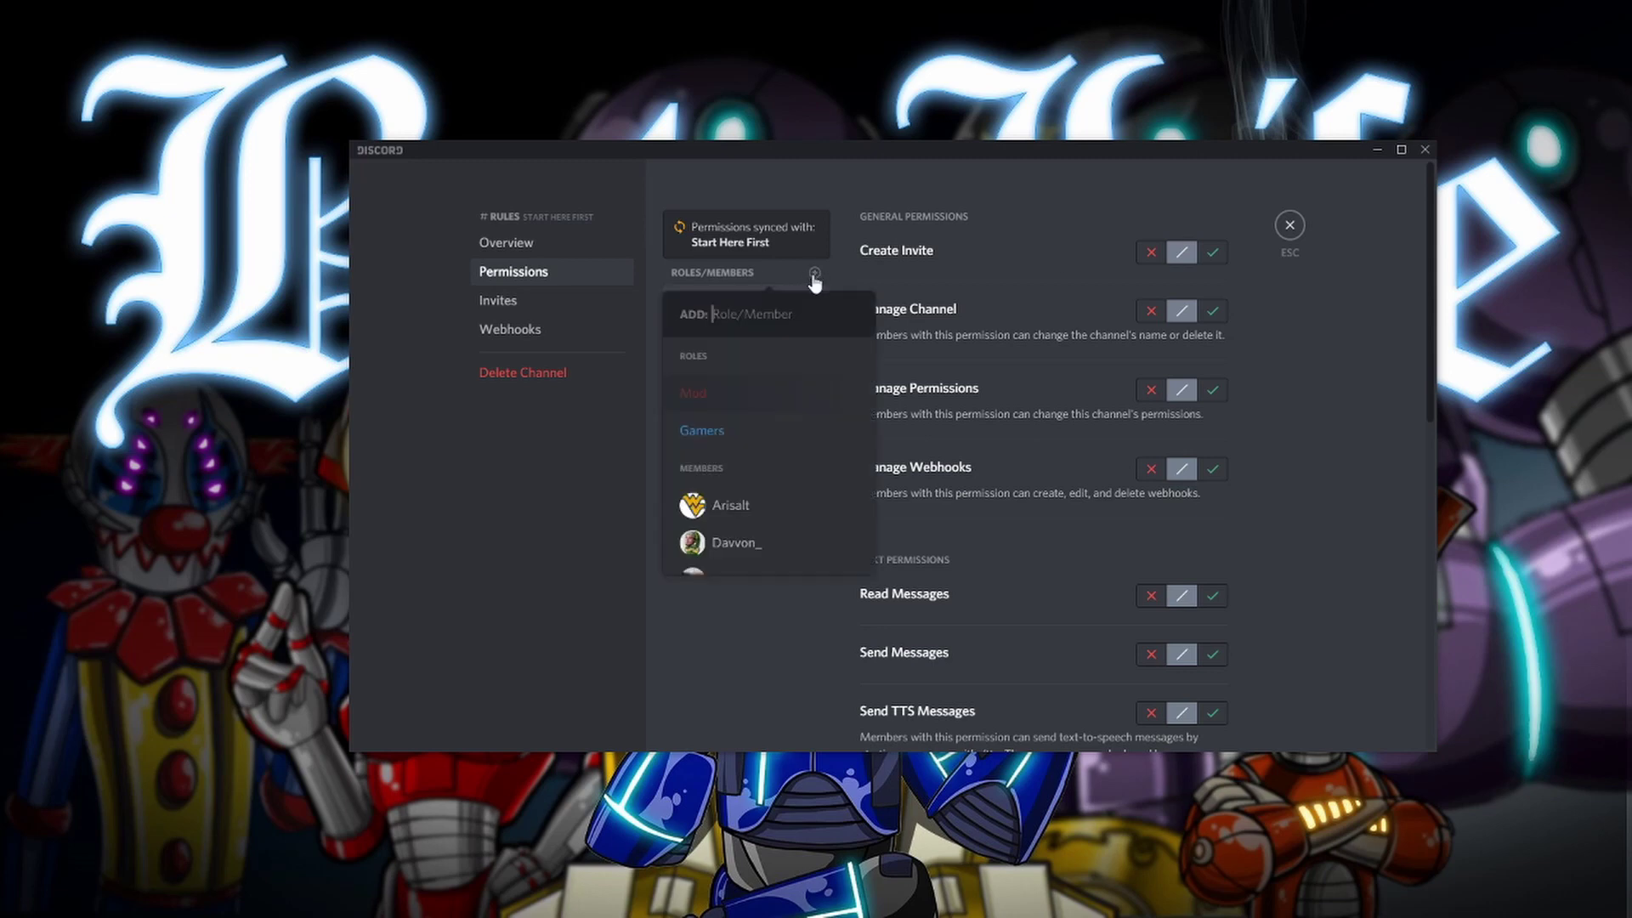
{"action": "left_click", "coordinate": [697, 431]}
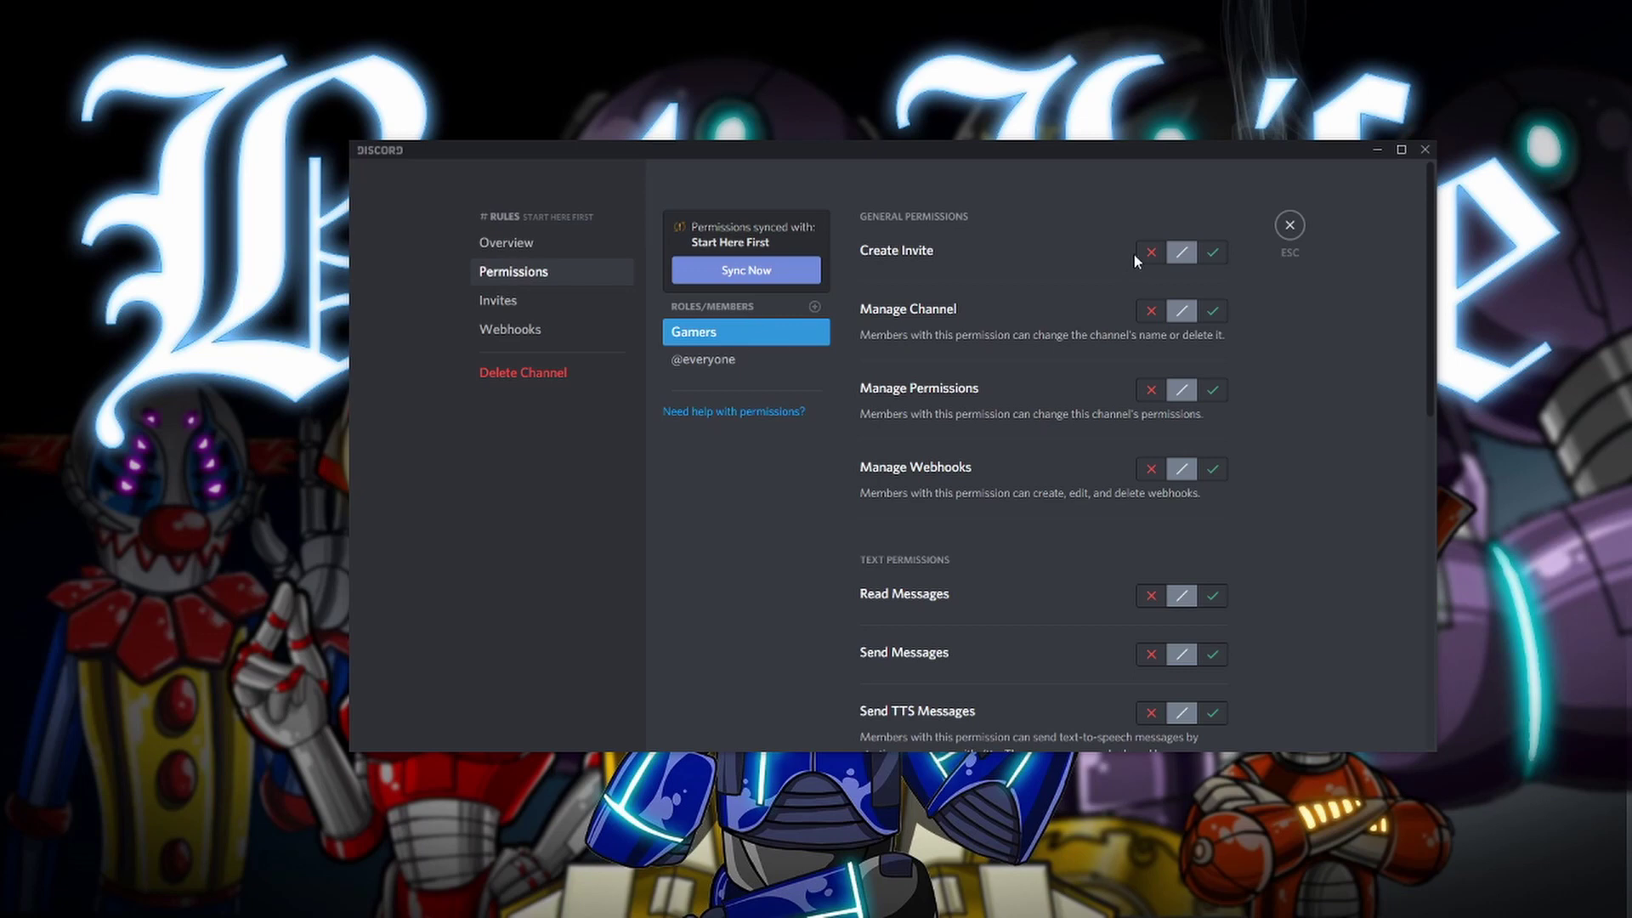
Allow Read Messages and deny Send Messages for the Gamers role in the rules channel, and save the changes
{"action": "scroll", "coordinate": [1116, 289], "scroll_direction": "down", "scroll_amount": 1}
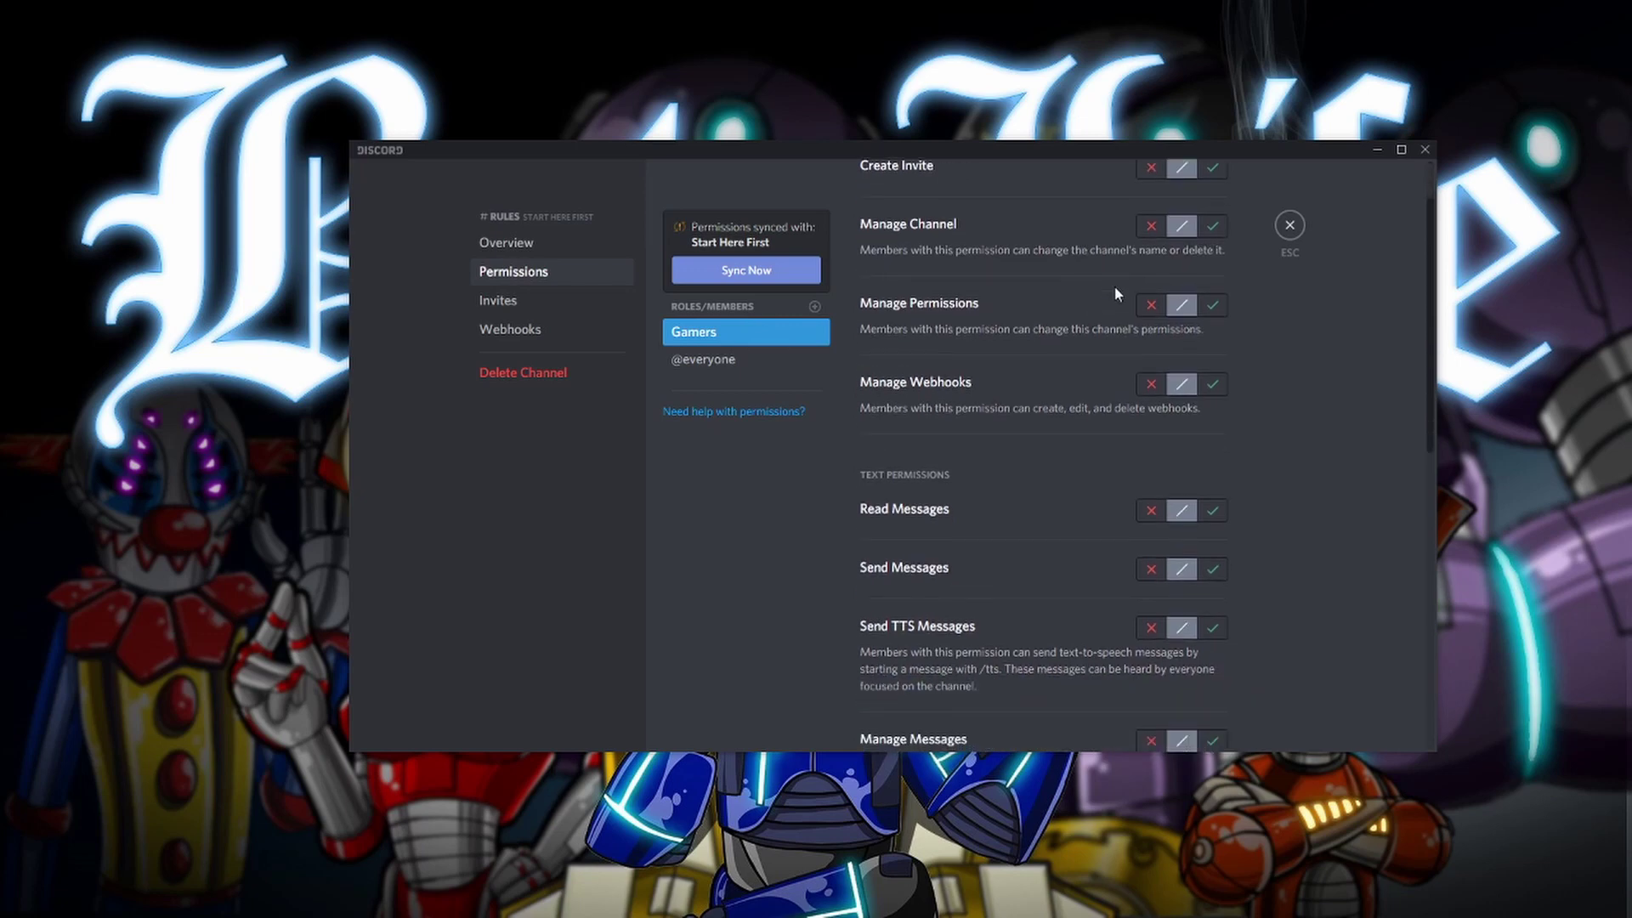
{"action": "scroll", "coordinate": [1107, 313], "scroll_direction": "down", "scroll_amount": 1}
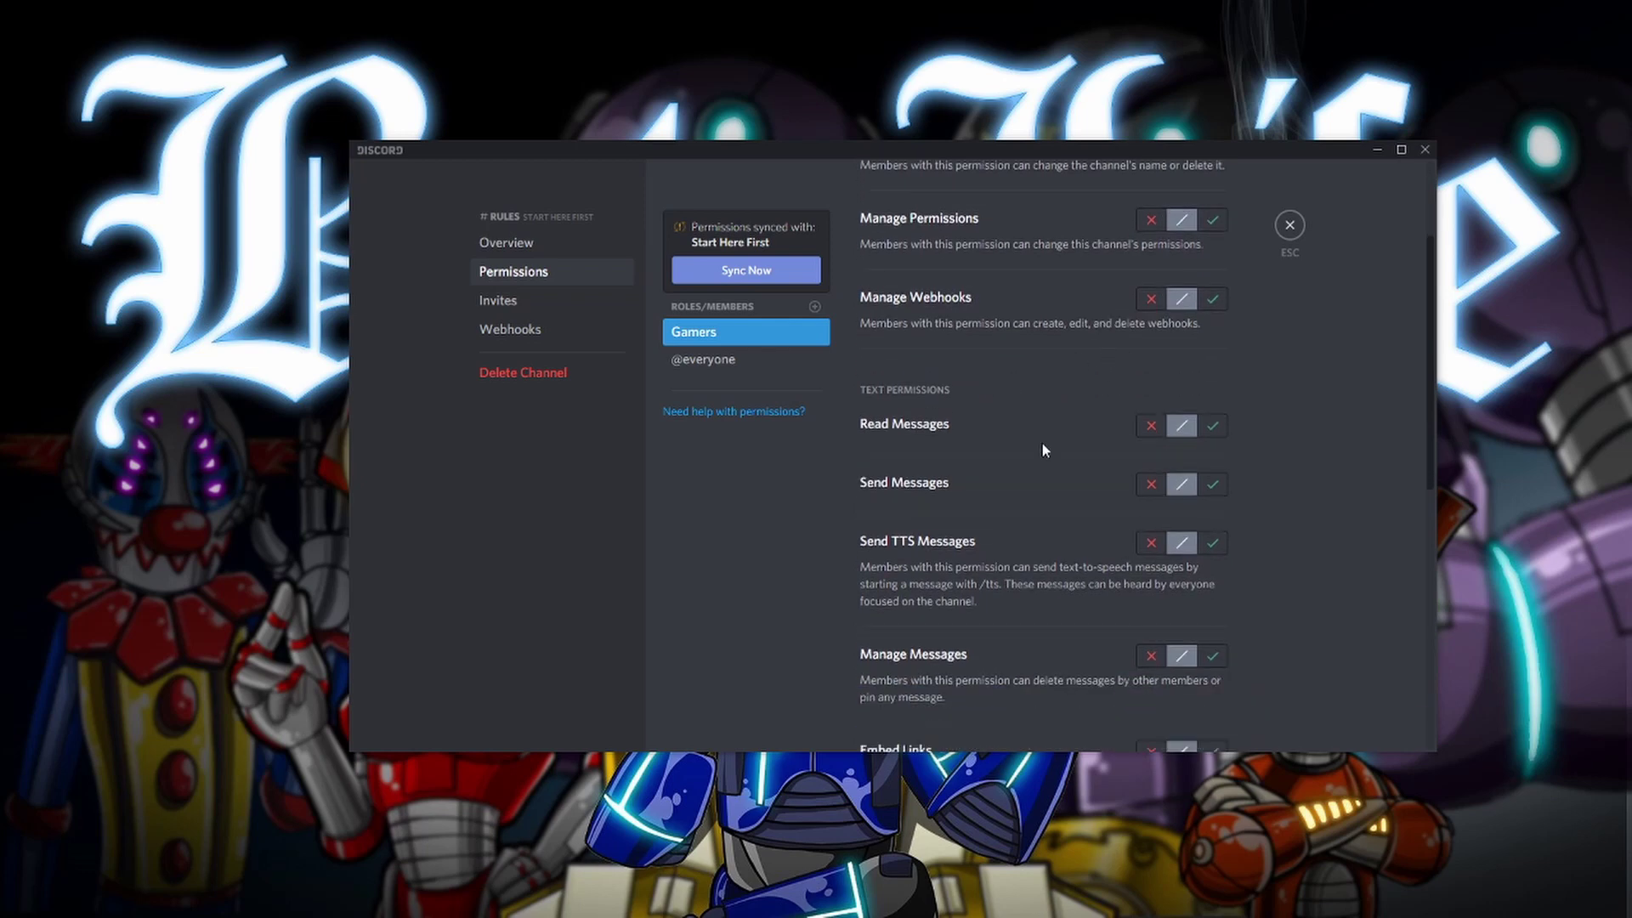
{"action": "left_click", "coordinate": [1214, 430]}
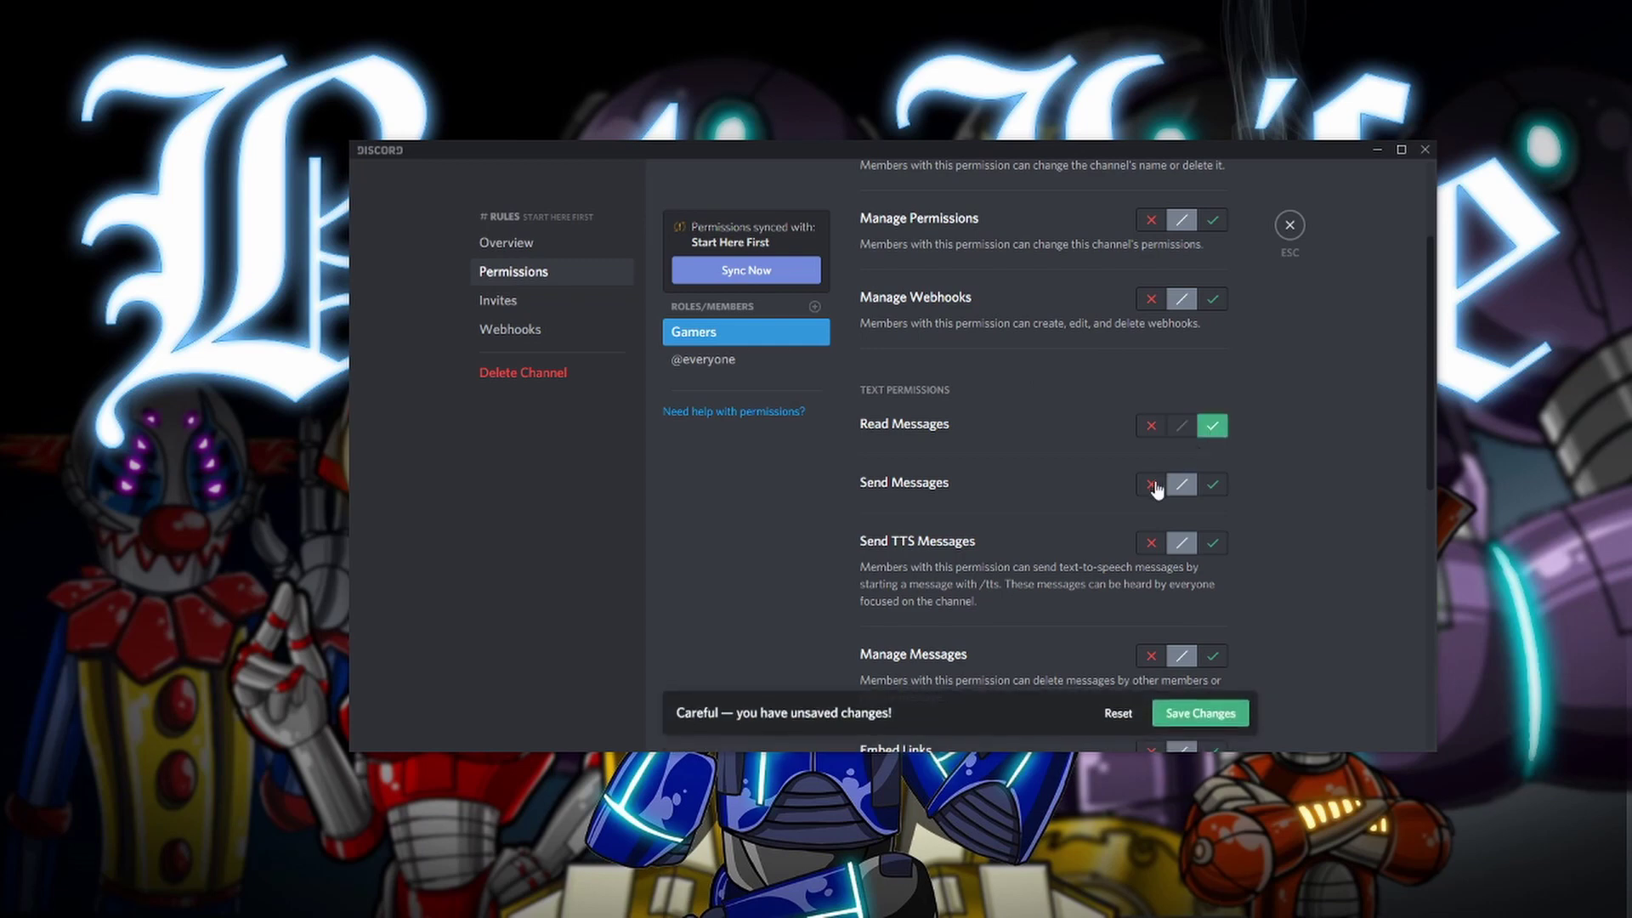
{"action": "left_click", "coordinate": [1154, 486]}
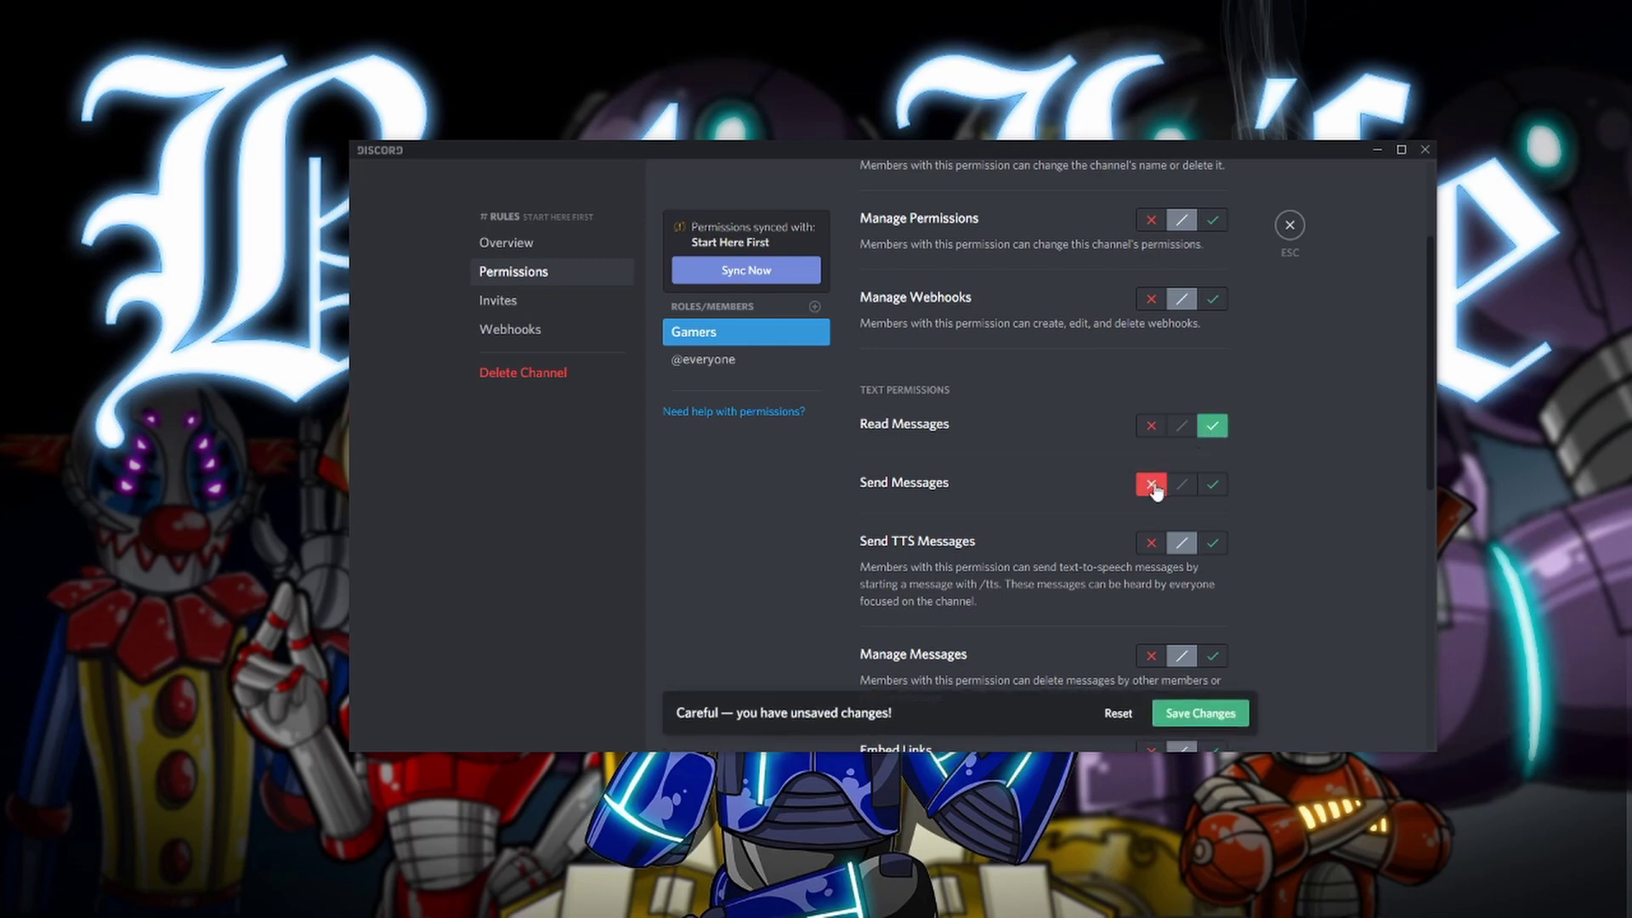
{"action": "left_click", "coordinate": [1199, 713]}
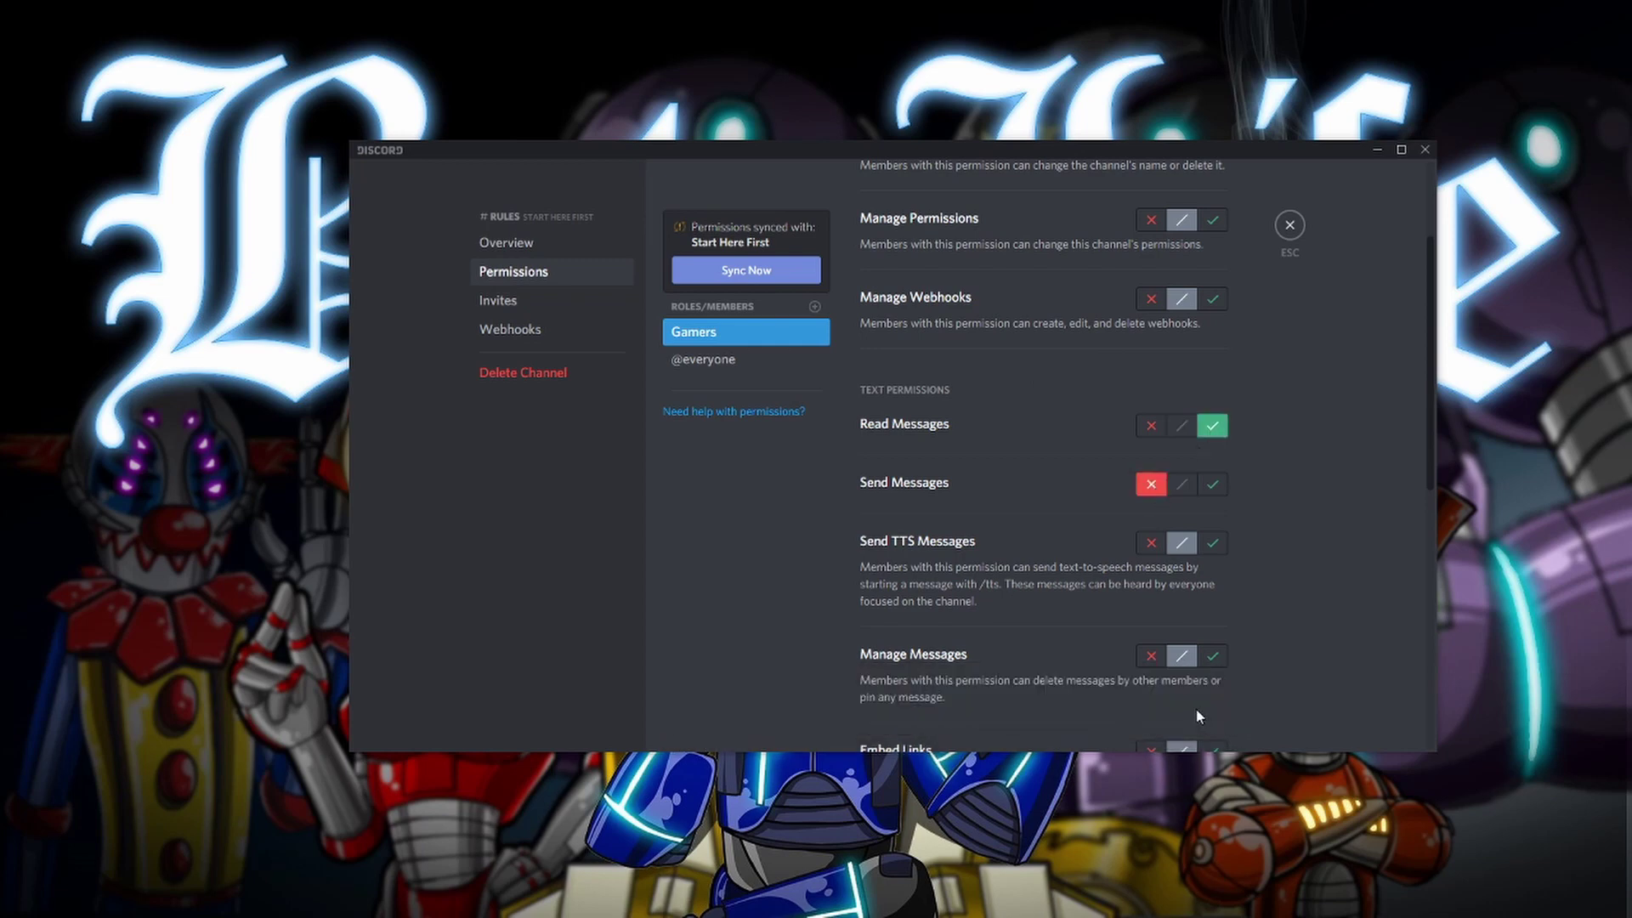
{"action": "left_click", "coordinate": [771, 355]}
{"action": "left_click", "coordinate": [1212, 430]}
{"action": "left_click", "coordinate": [1151, 485]}
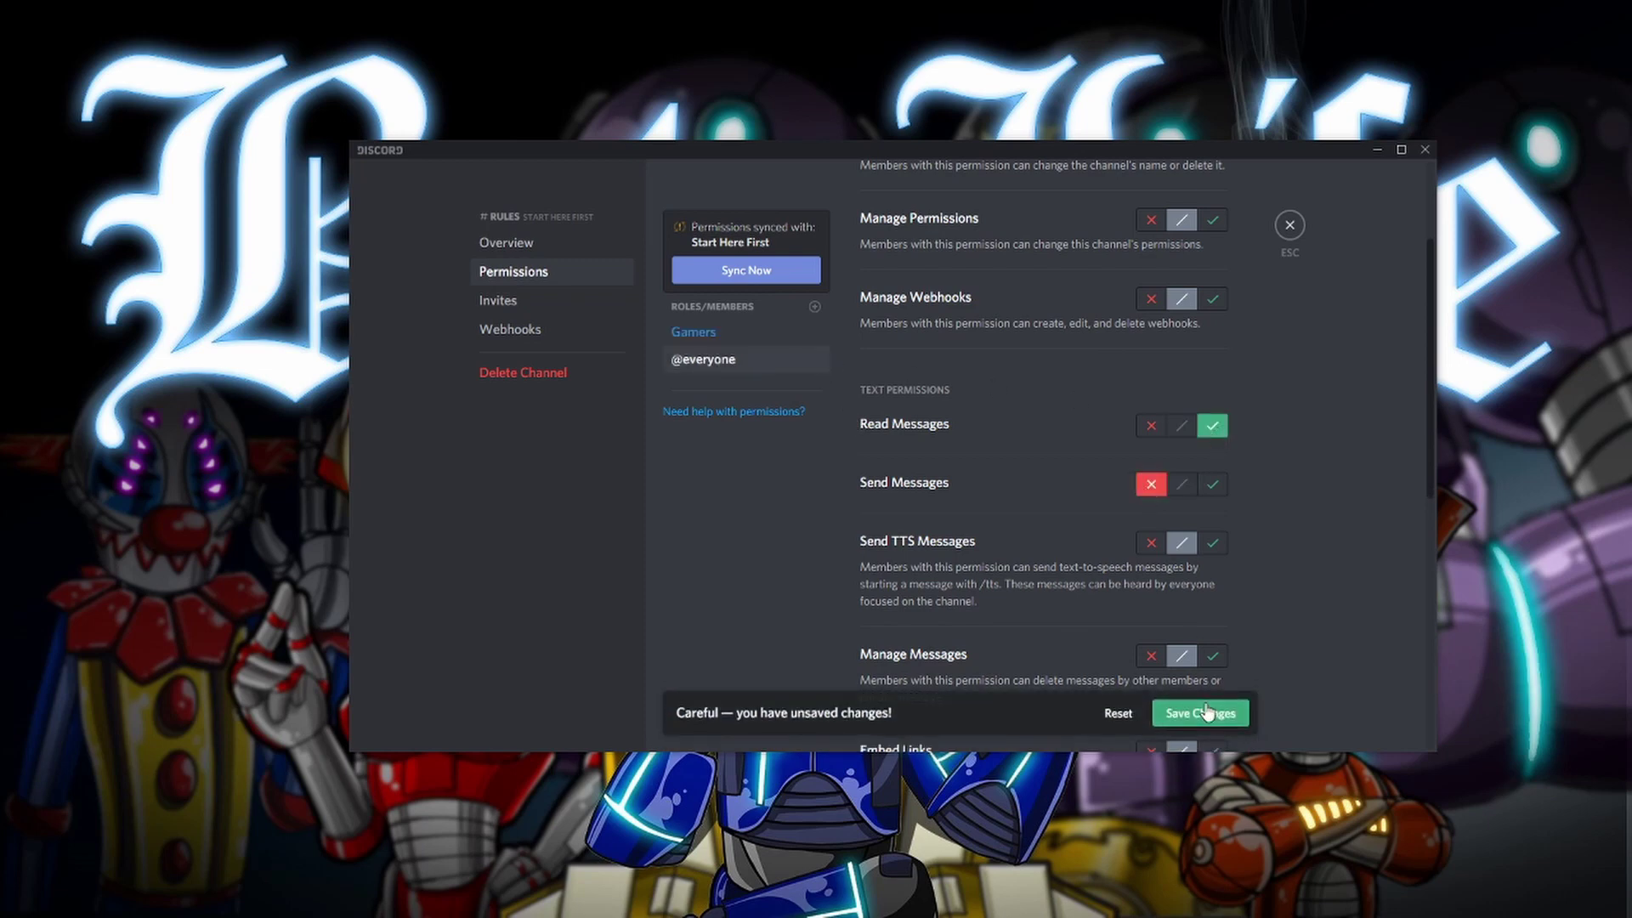
{"action": "left_click", "coordinate": [1198, 729]}
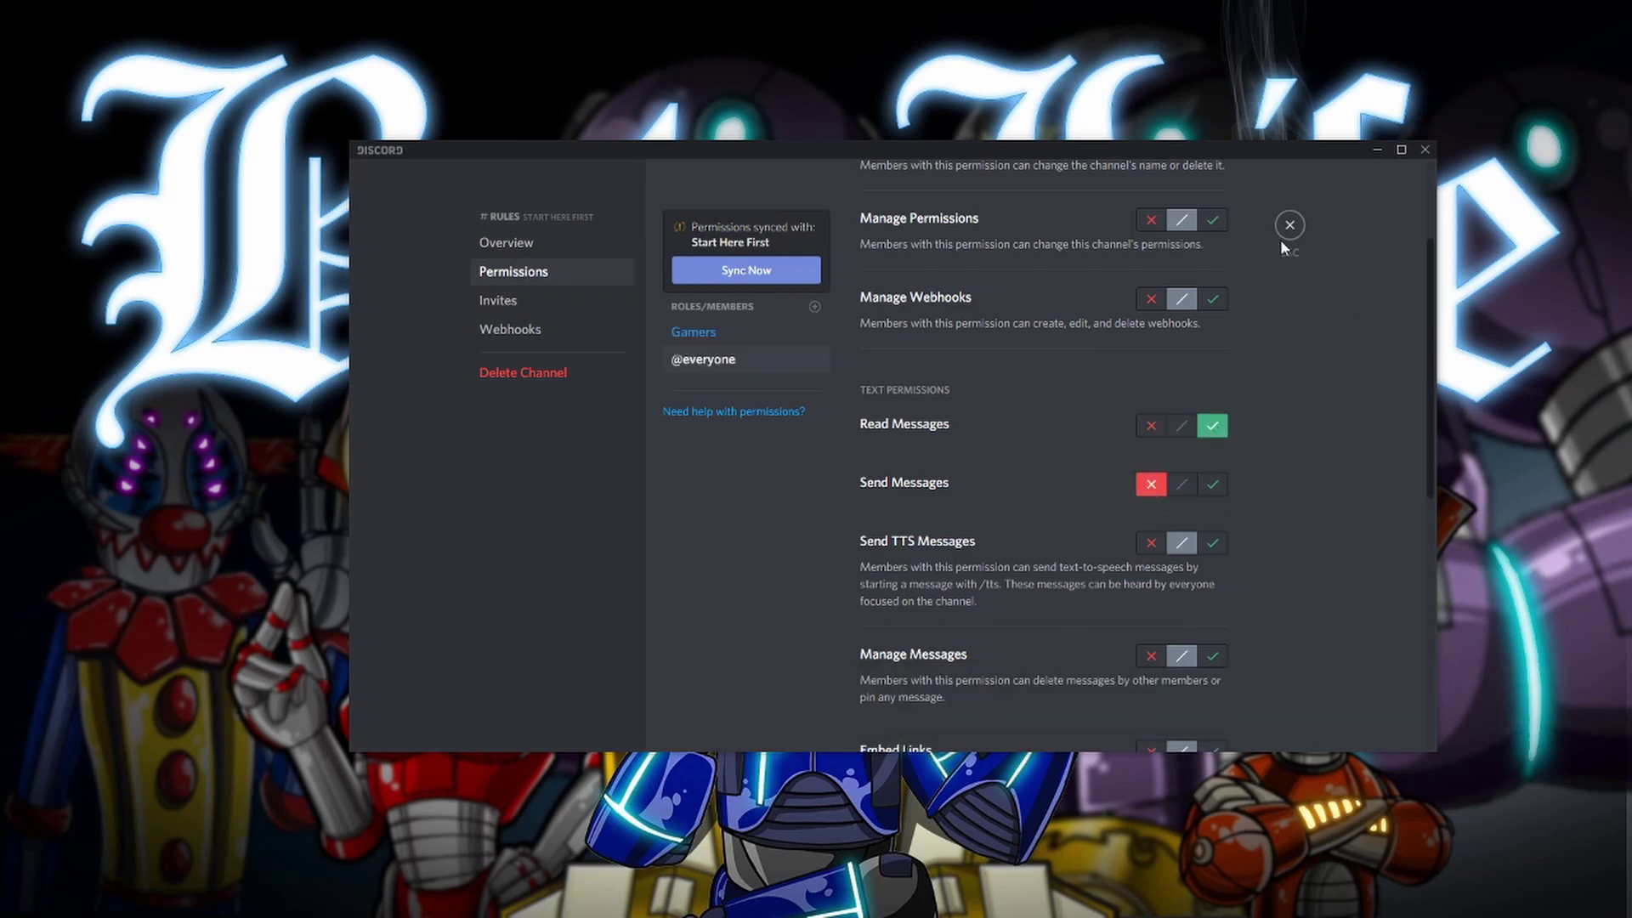
{"action": "left_click", "coordinate": [1289, 226]}
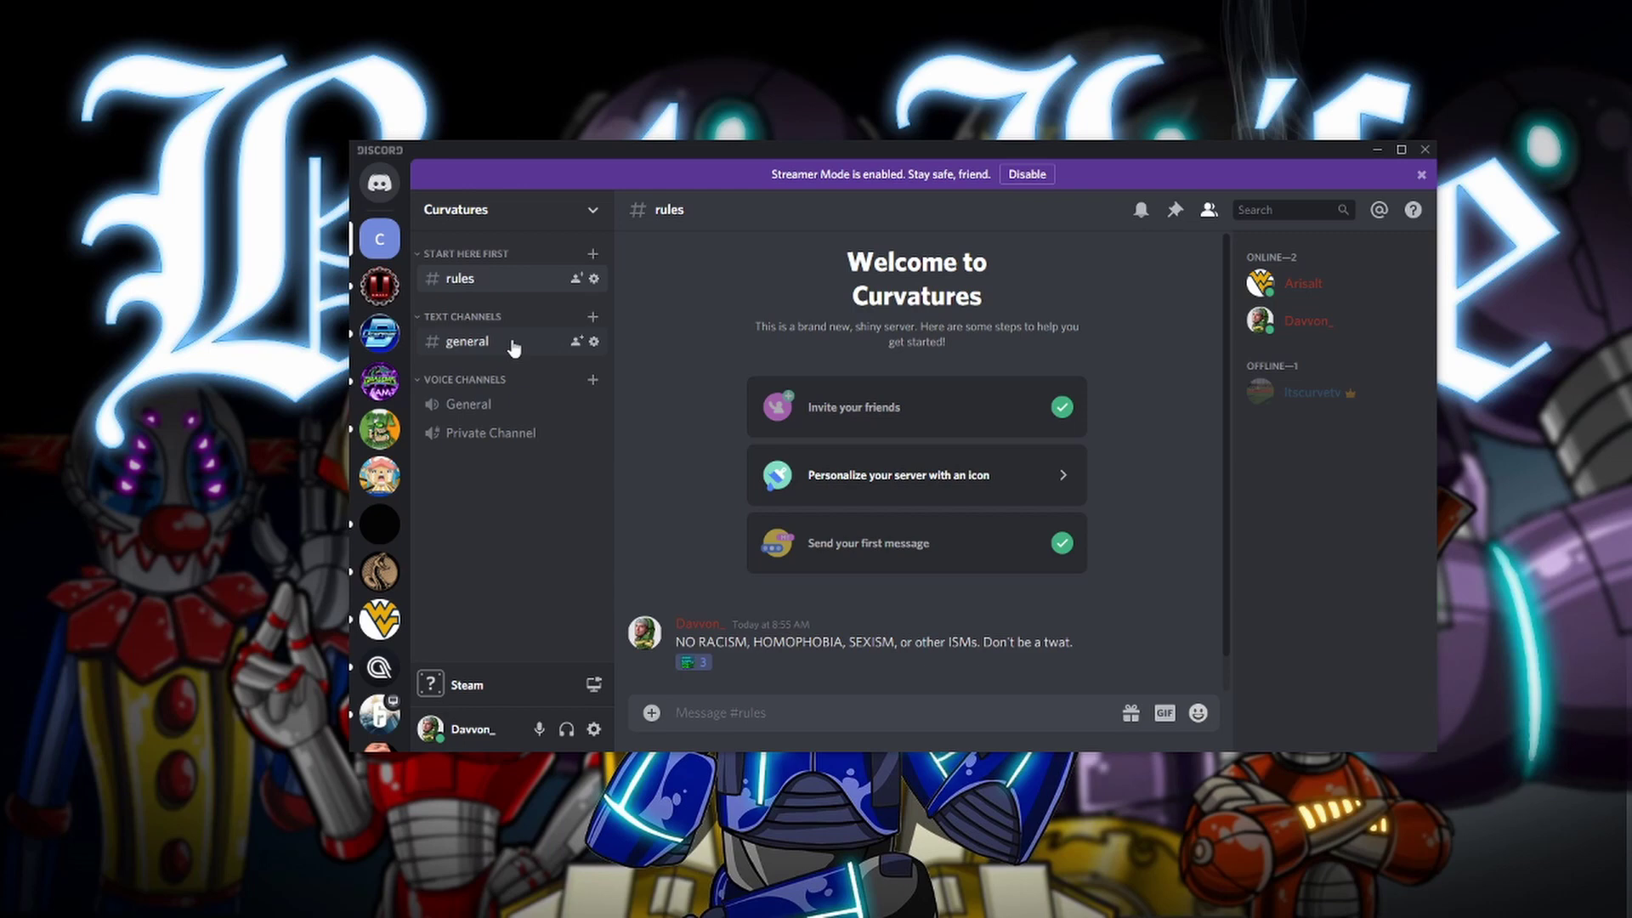
Create a text channel named welcome in the Start Here First category and place it above rules
{"action": "left_click", "coordinate": [593, 255]}
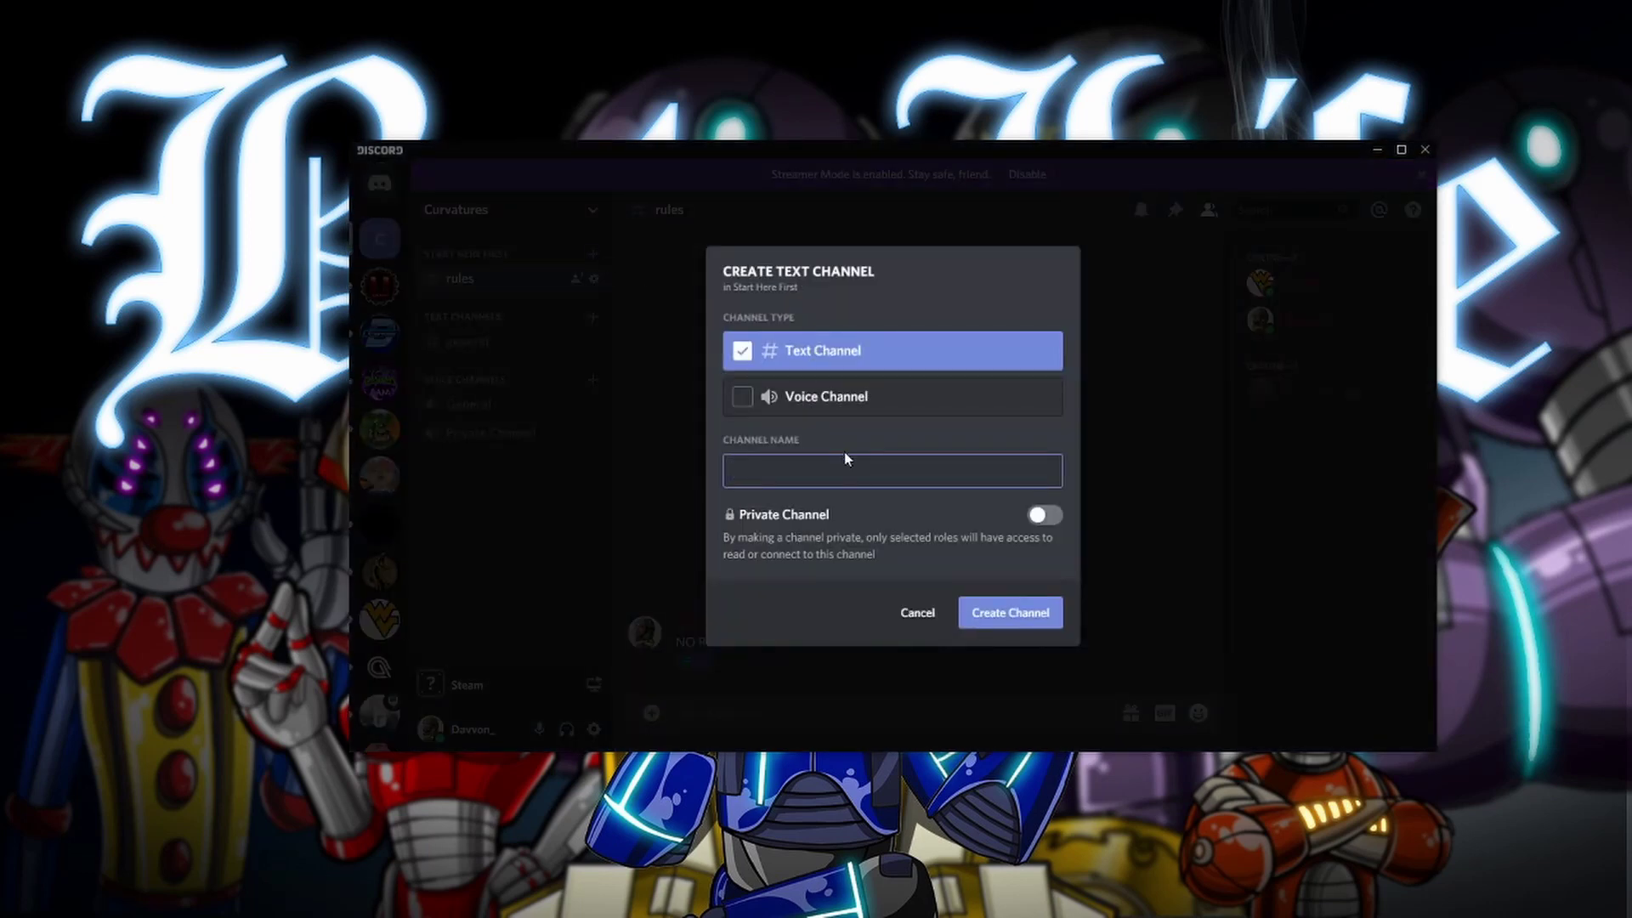
{"action": "type", "text": "welcome"}
{"action": "left_click", "coordinate": [992, 612]}
{"action": "left_click_drag", "start_coordinate": [499, 306], "coordinate": [492, 277]}
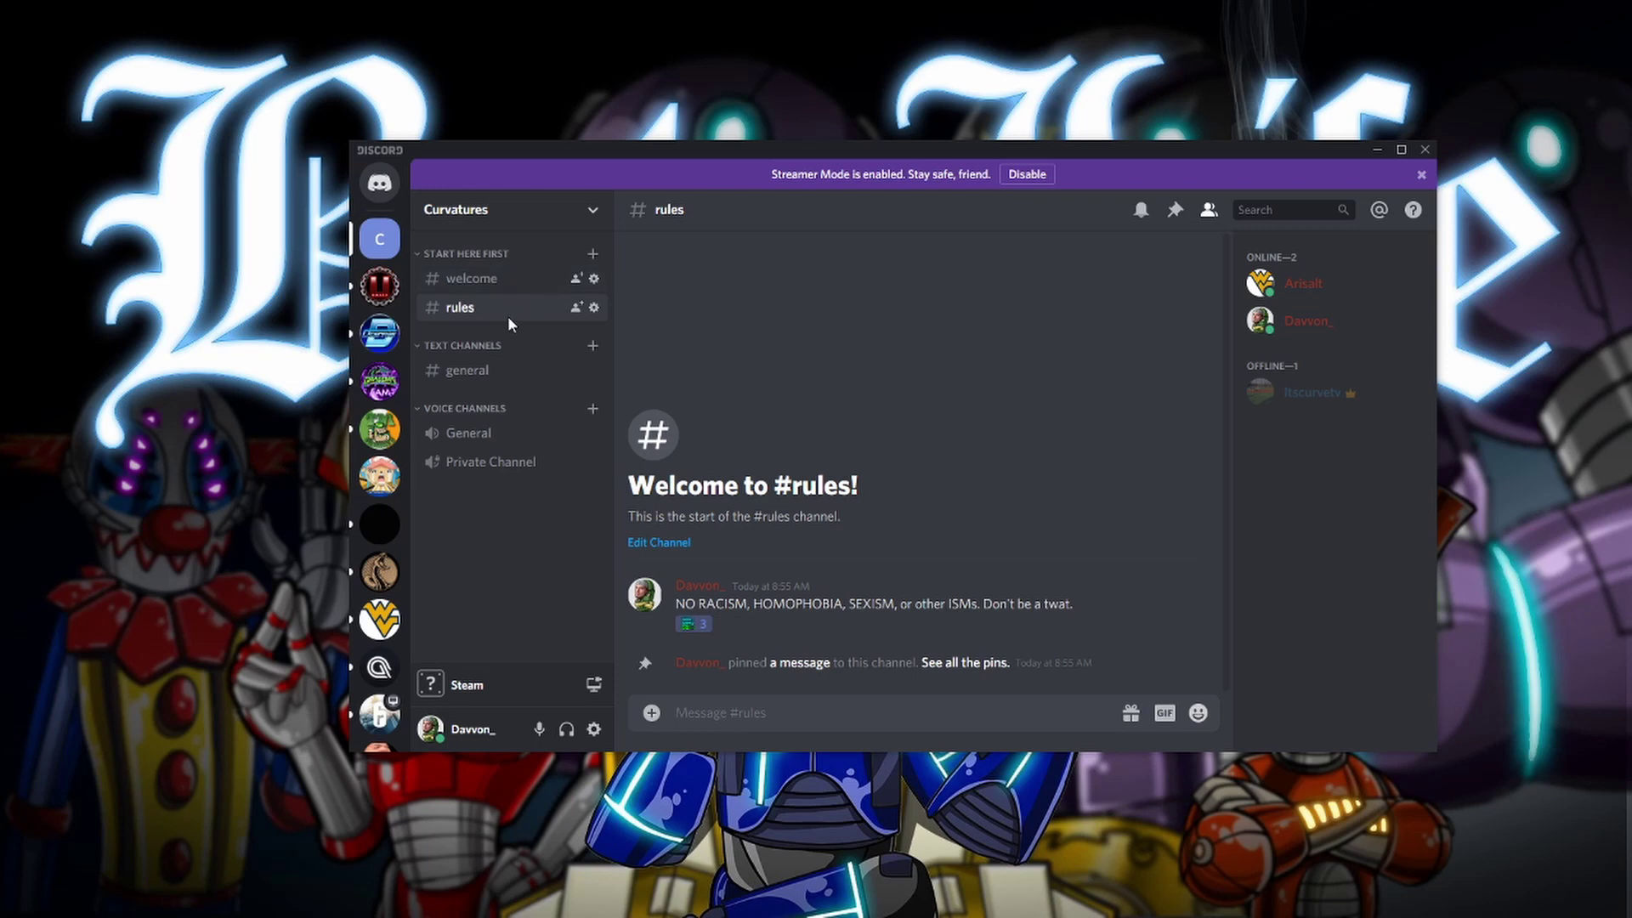
Create two text channels named rainbow-six-siege and going-live in the Text Channels category
{"action": "left_click", "coordinate": [592, 345]}
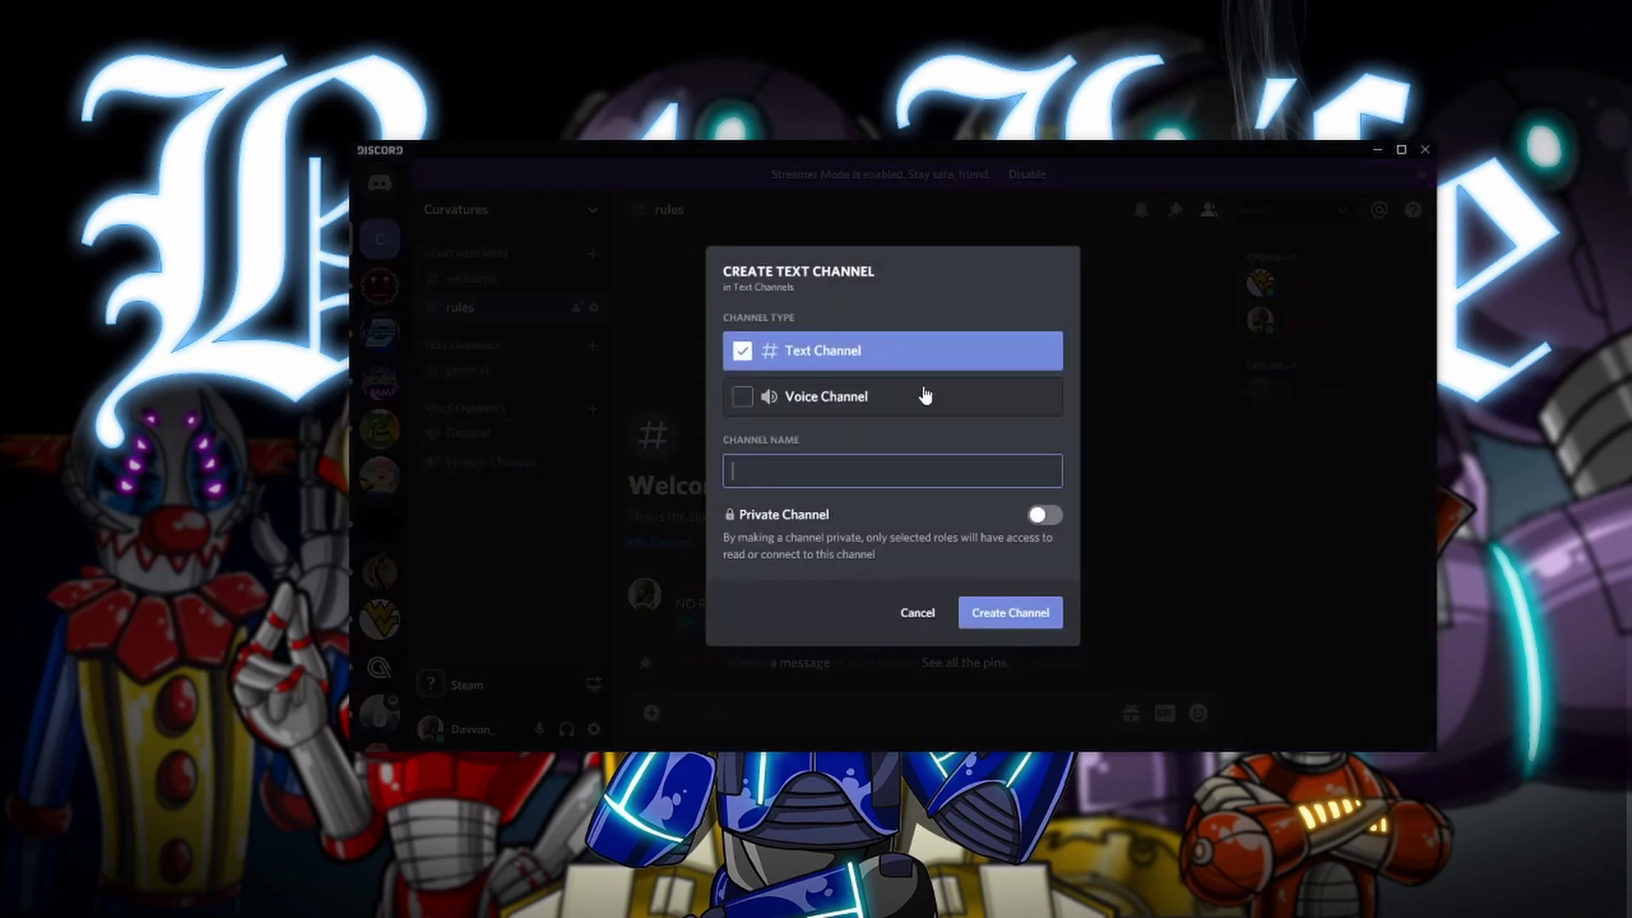
{"action": "type", "text": "rainbow-six-siege"}
{"action": "left_click", "coordinate": [1030, 612]}
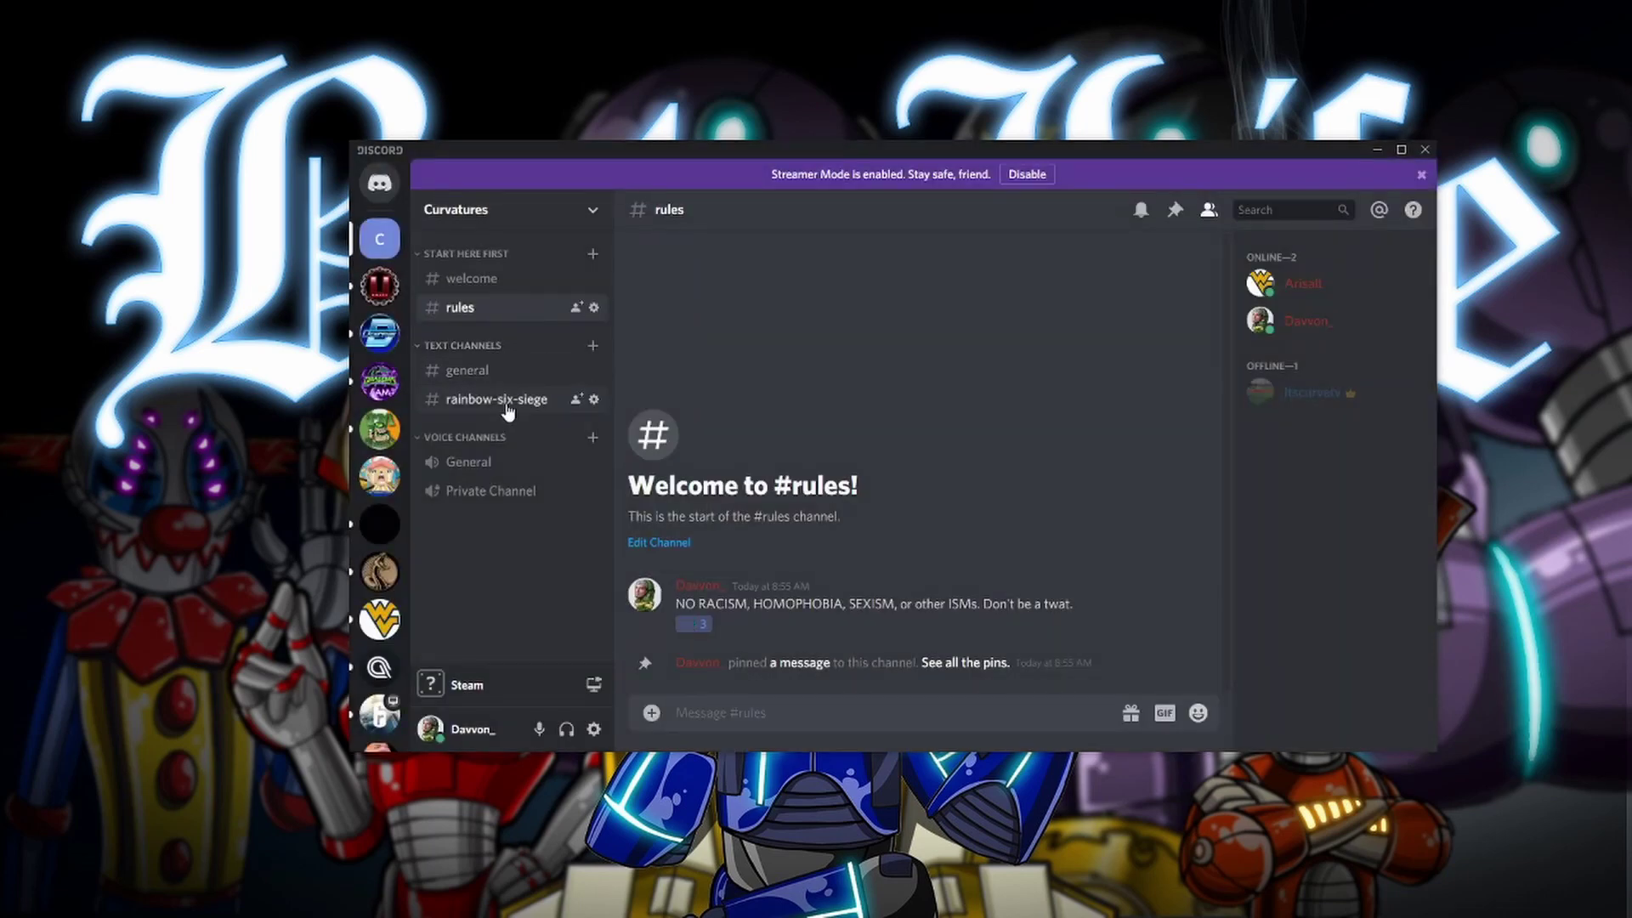
{"action": "left_click", "coordinate": [593, 347]}
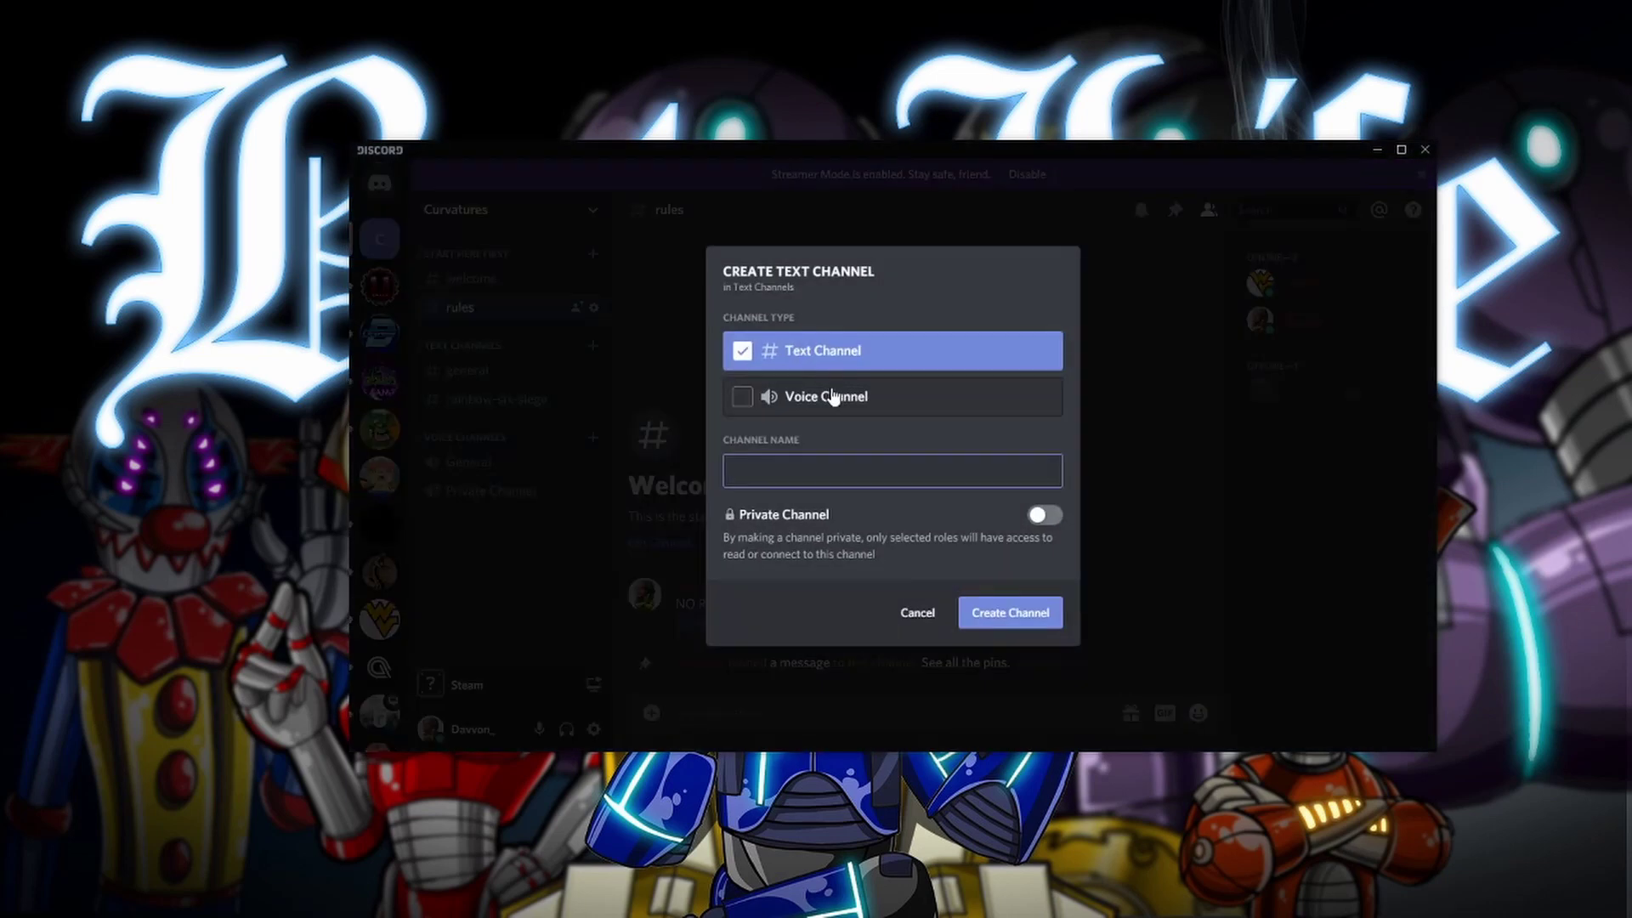
{"action": "type", "text": "going-live"}
{"action": "left_click", "coordinate": [1031, 627]}
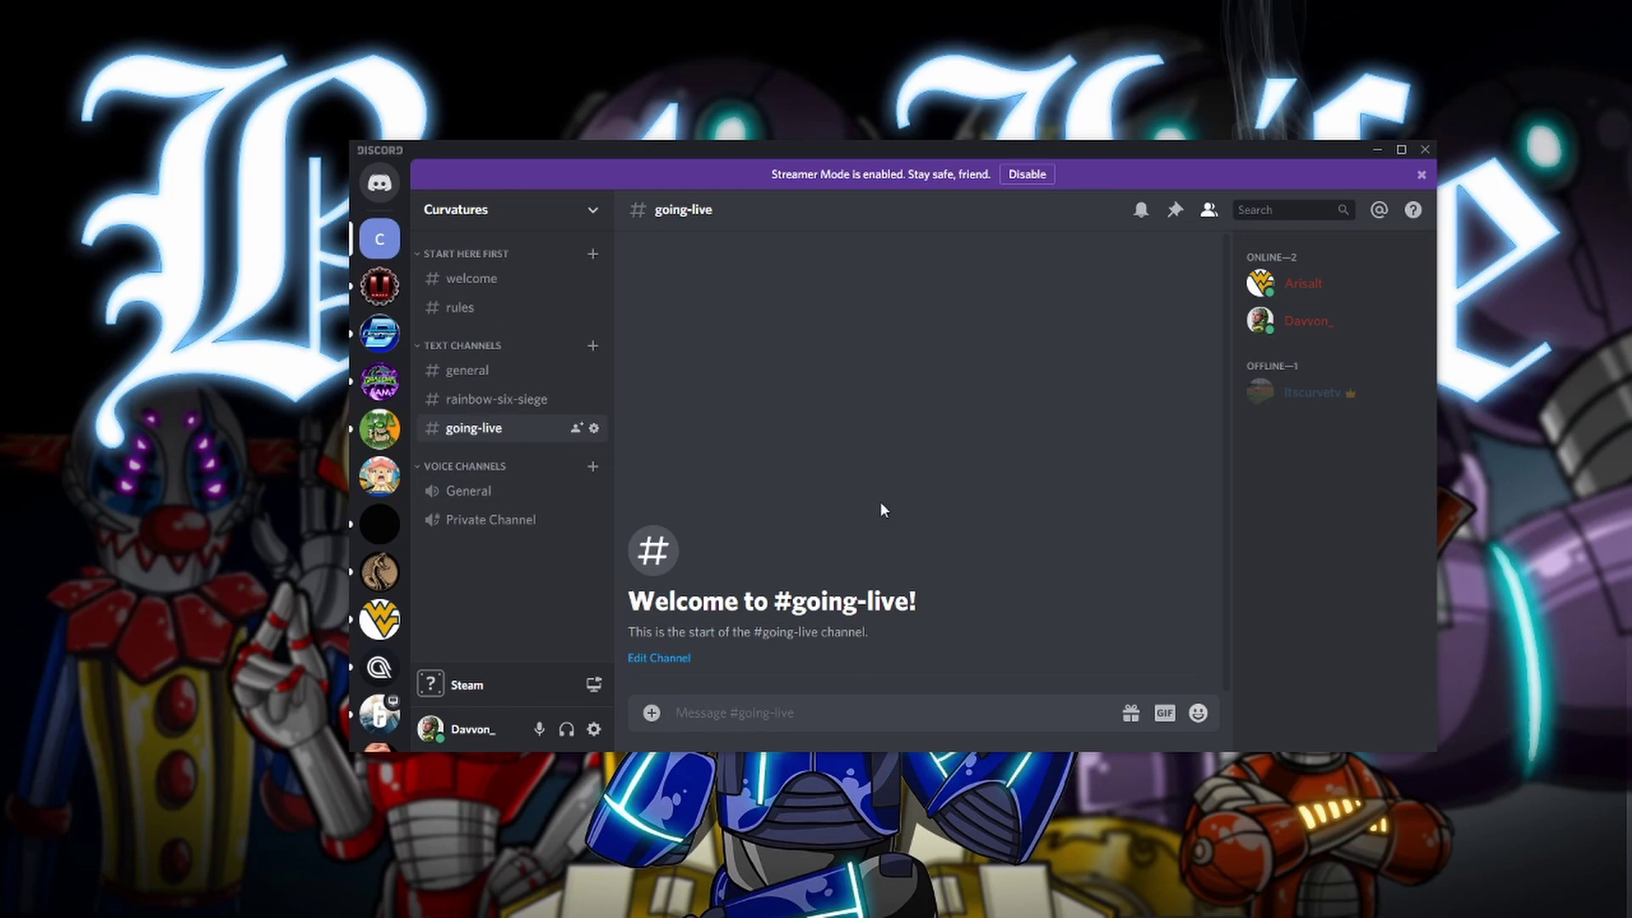
Create a text channel named questions-suggestions in the Text Channels category
{"action": "left_click", "coordinate": [592, 345]}
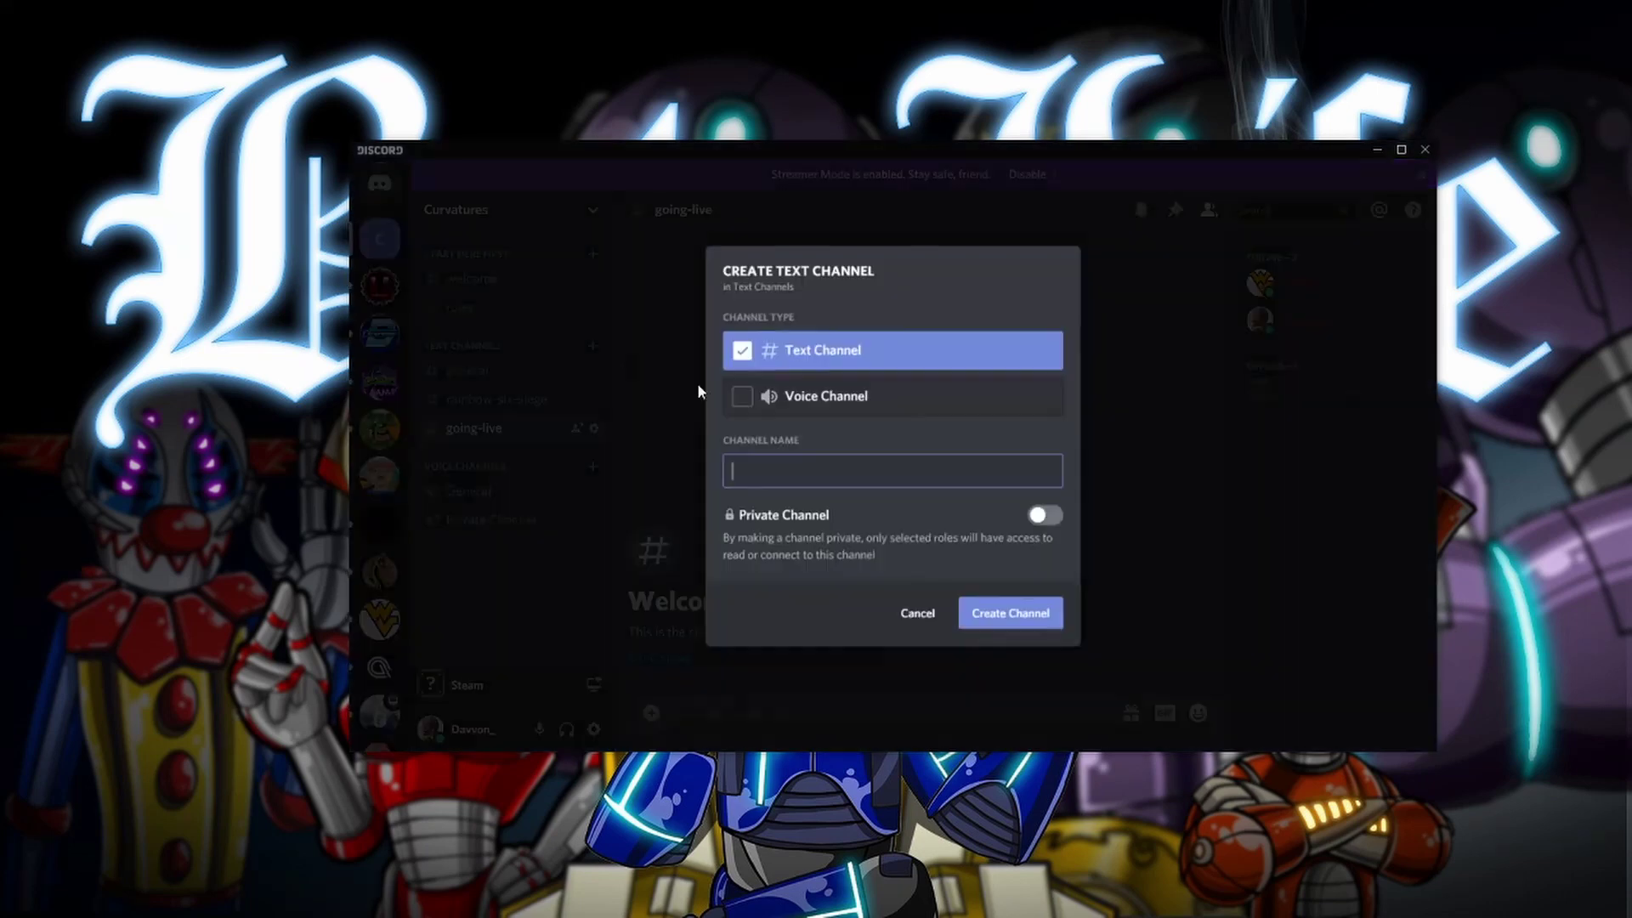
{"action": "type", "text": "questions"}
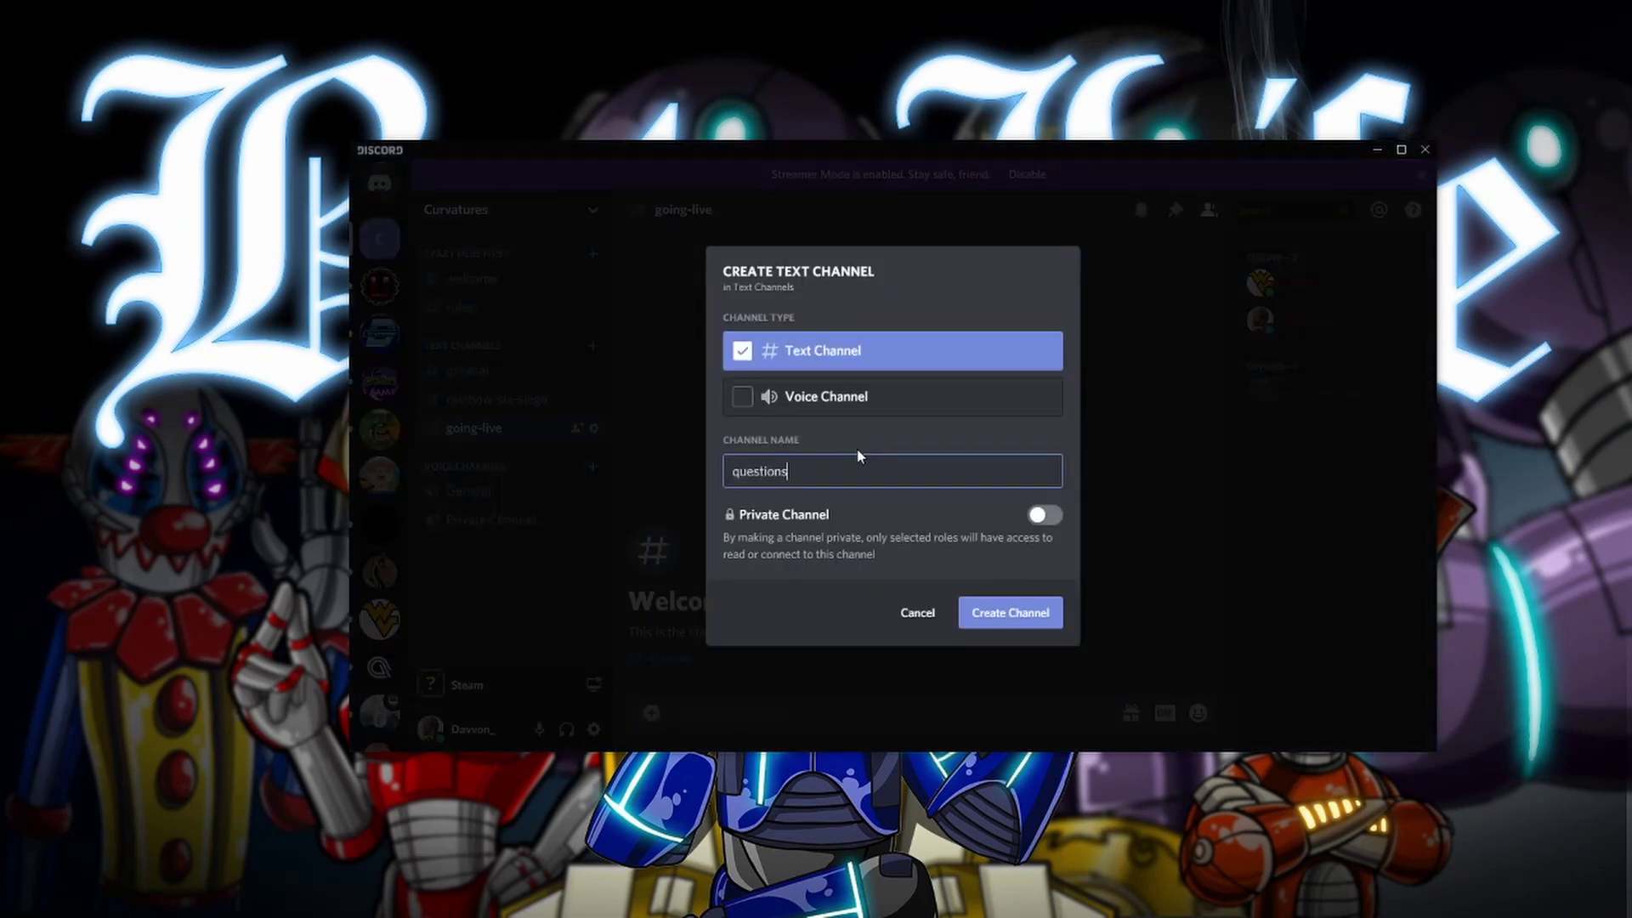
{"action": "type", "text": "-suggestions"}
{"action": "left_click", "coordinate": [1015, 614]}
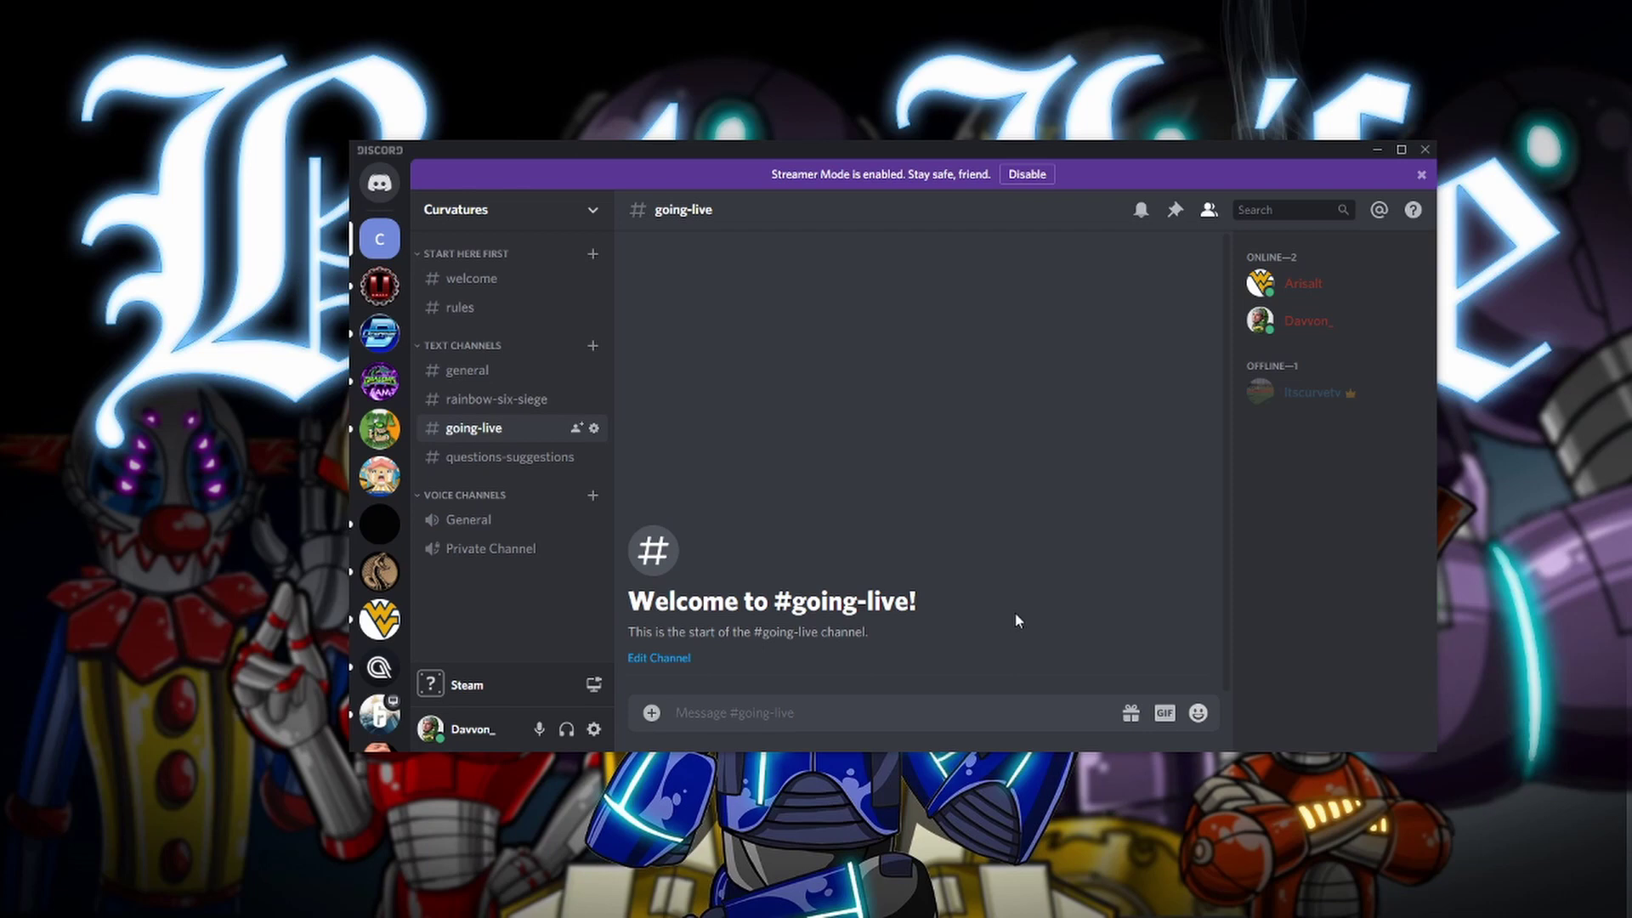
Create a text channel named streamer-help in the Text Channels category and open it
{"action": "left_click", "coordinate": [593, 345]}
{"action": "type", "text": "str"}
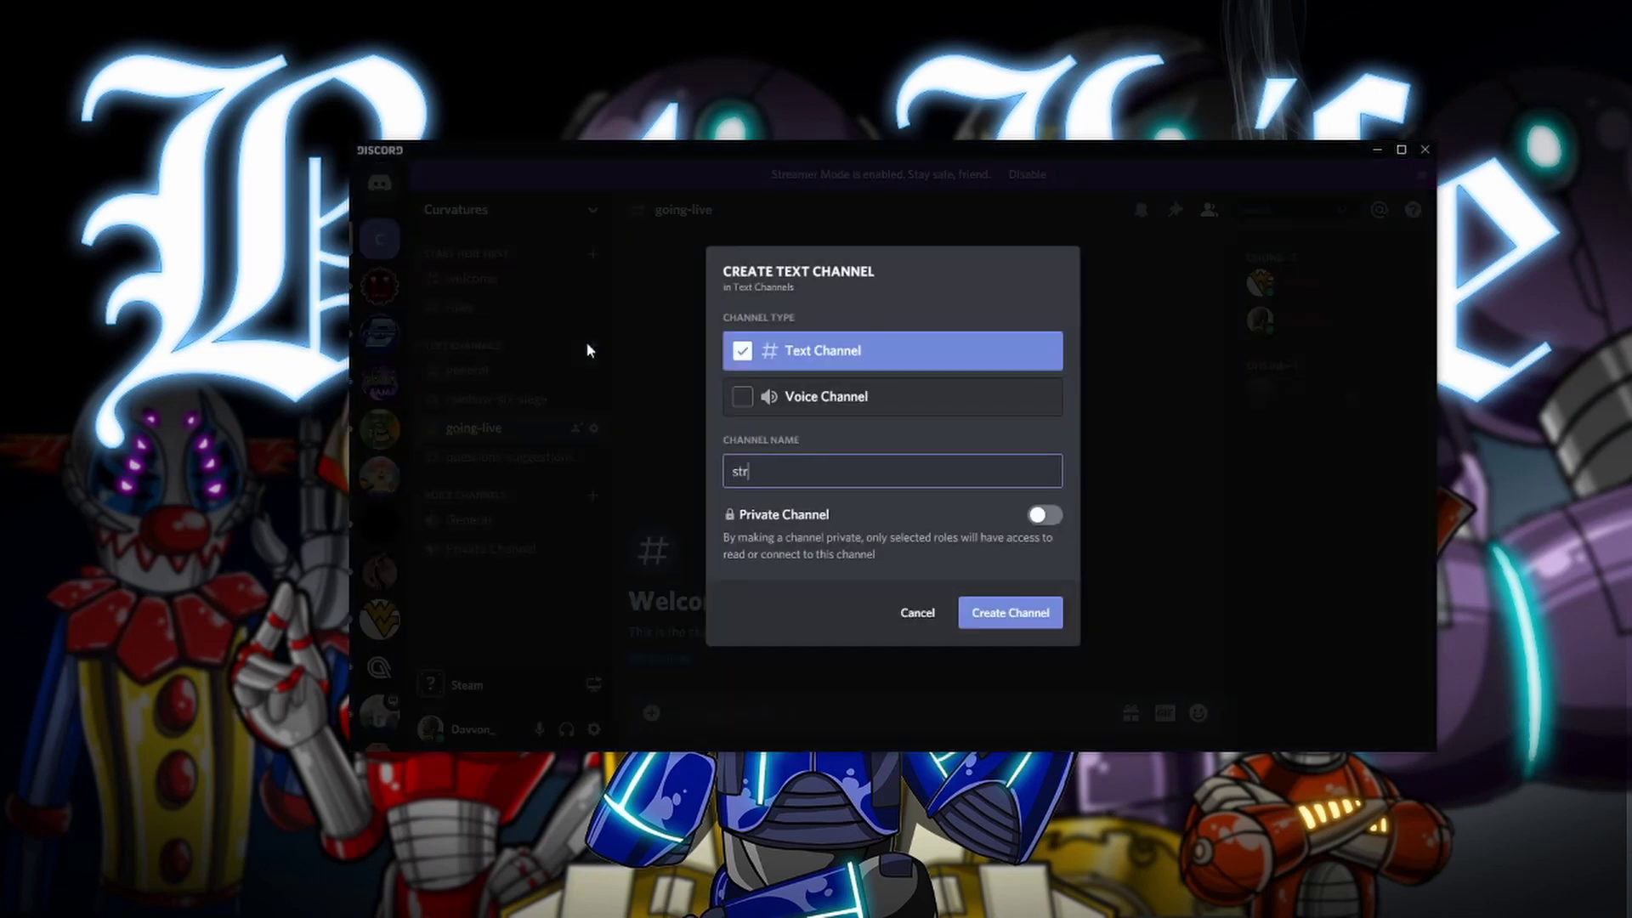
{"action": "type", "text": "eamer-help"}
{"action": "key", "text": "Return"}
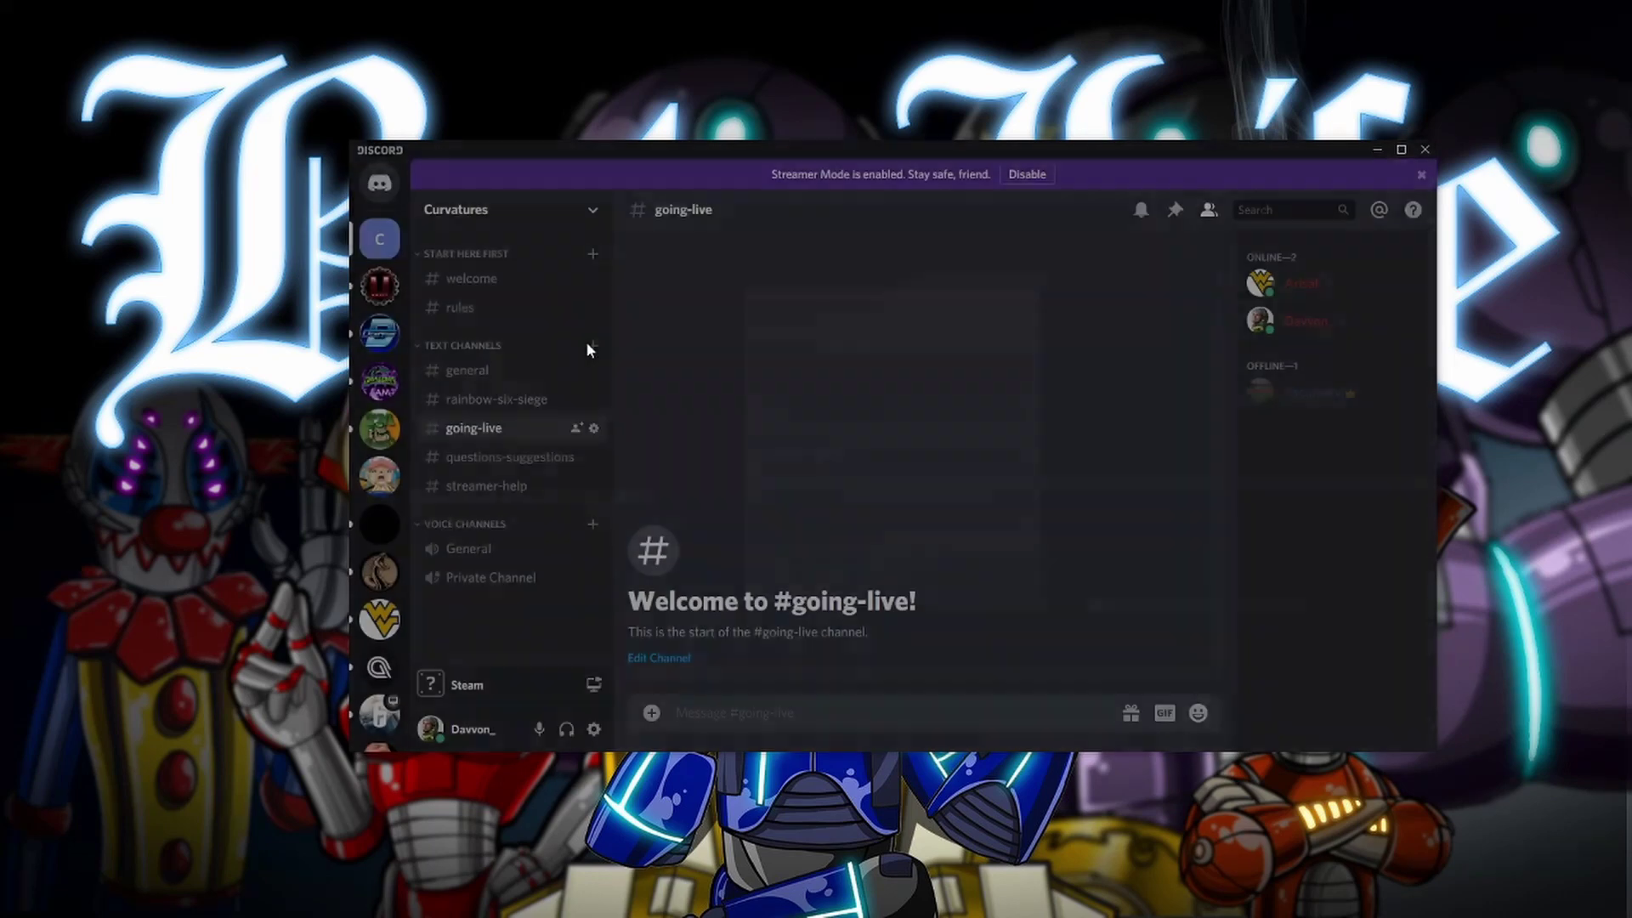
{"action": "left_click", "coordinate": [536, 486]}
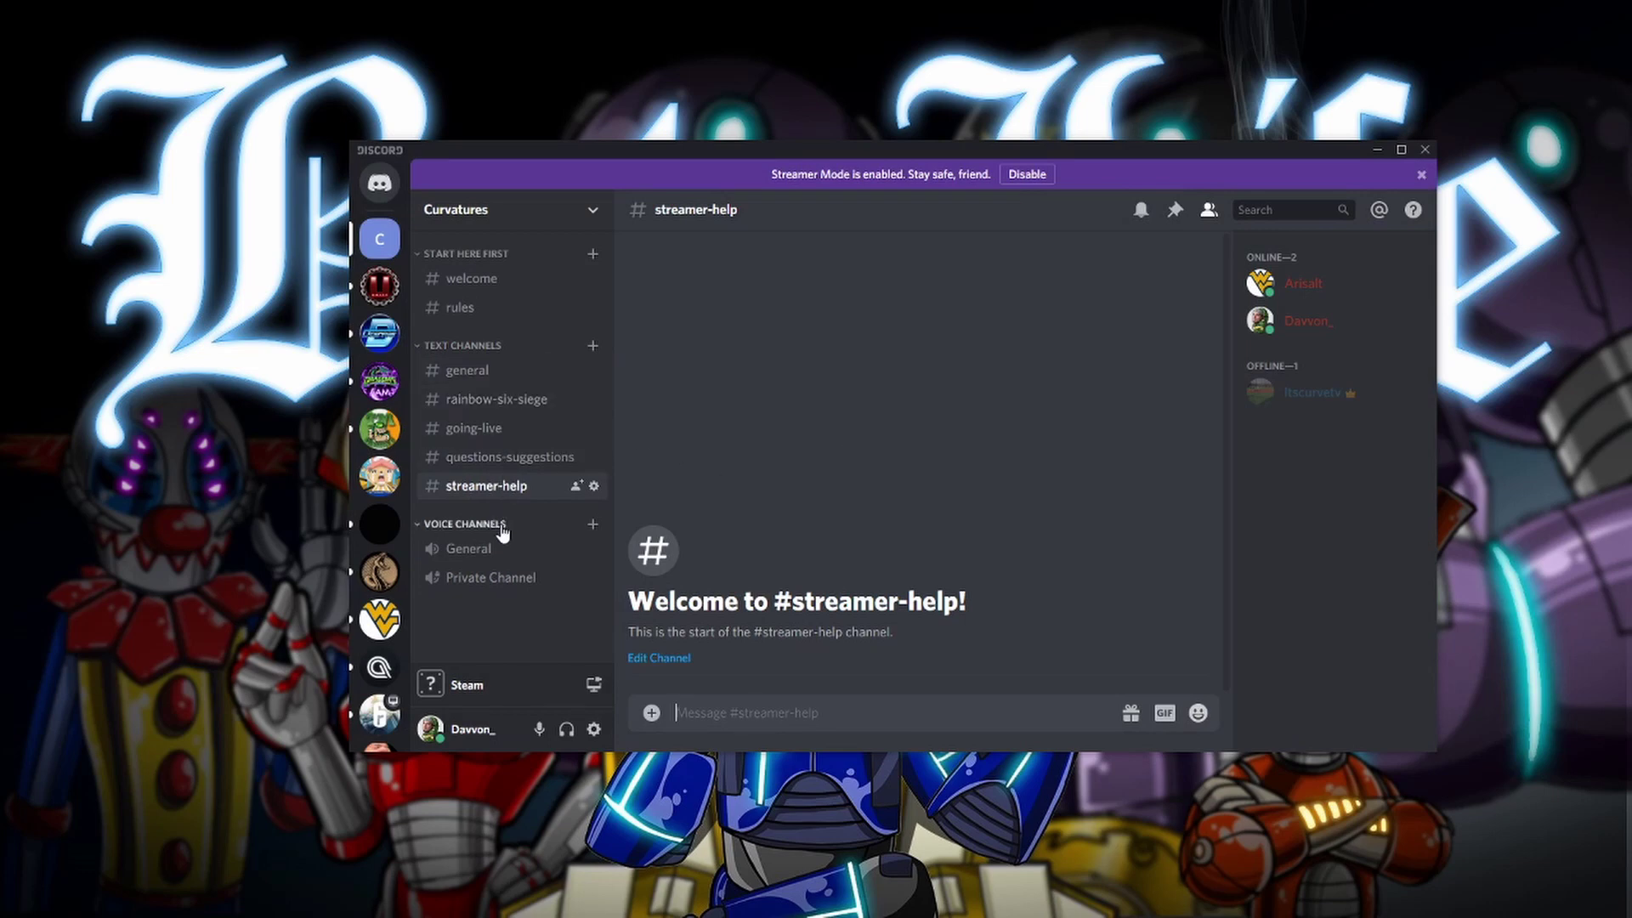
Create a text channel named meme-channel in the Text Channels category
{"action": "left_click", "coordinate": [593, 345]}
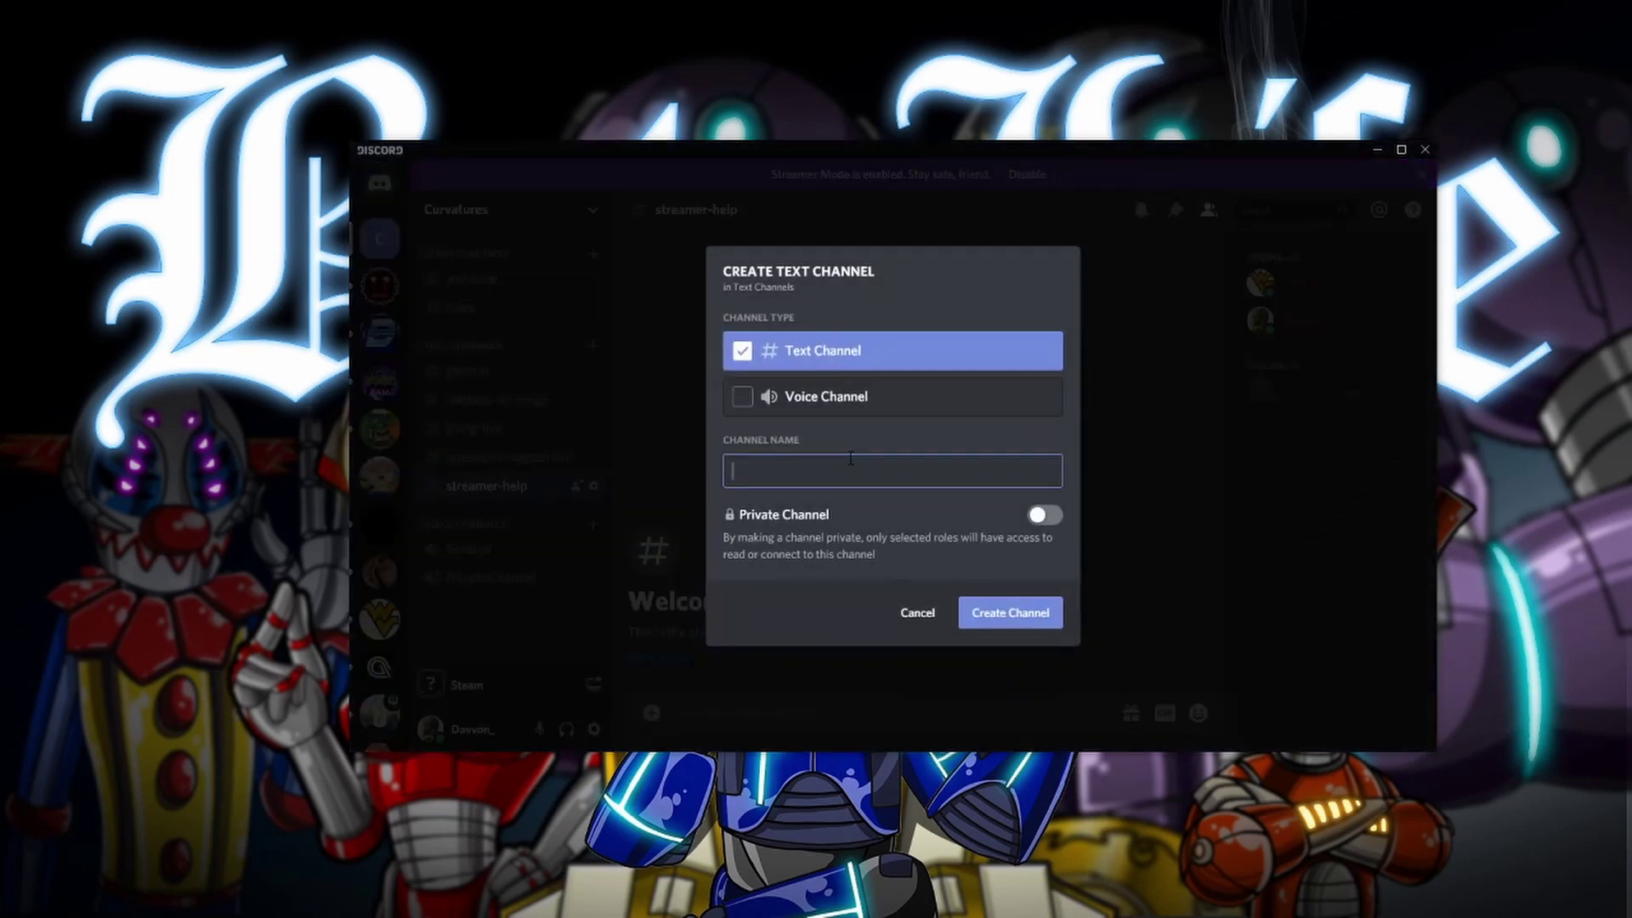
{"action": "type", "text": "meme-channel-18_"}
{"action": "mouse_move", "coordinate": [836, 471]}
{"action": "left_mouse_down"}
{"action": "mouse_move", "coordinate": [775, 474]}
{"action": "mouse_move", "coordinate": [812, 474]}
{"action": "left_mouse_up"}
{"action": "key", "text": "BackSpace"}
{"action": "left_click", "coordinate": [1044, 614]}
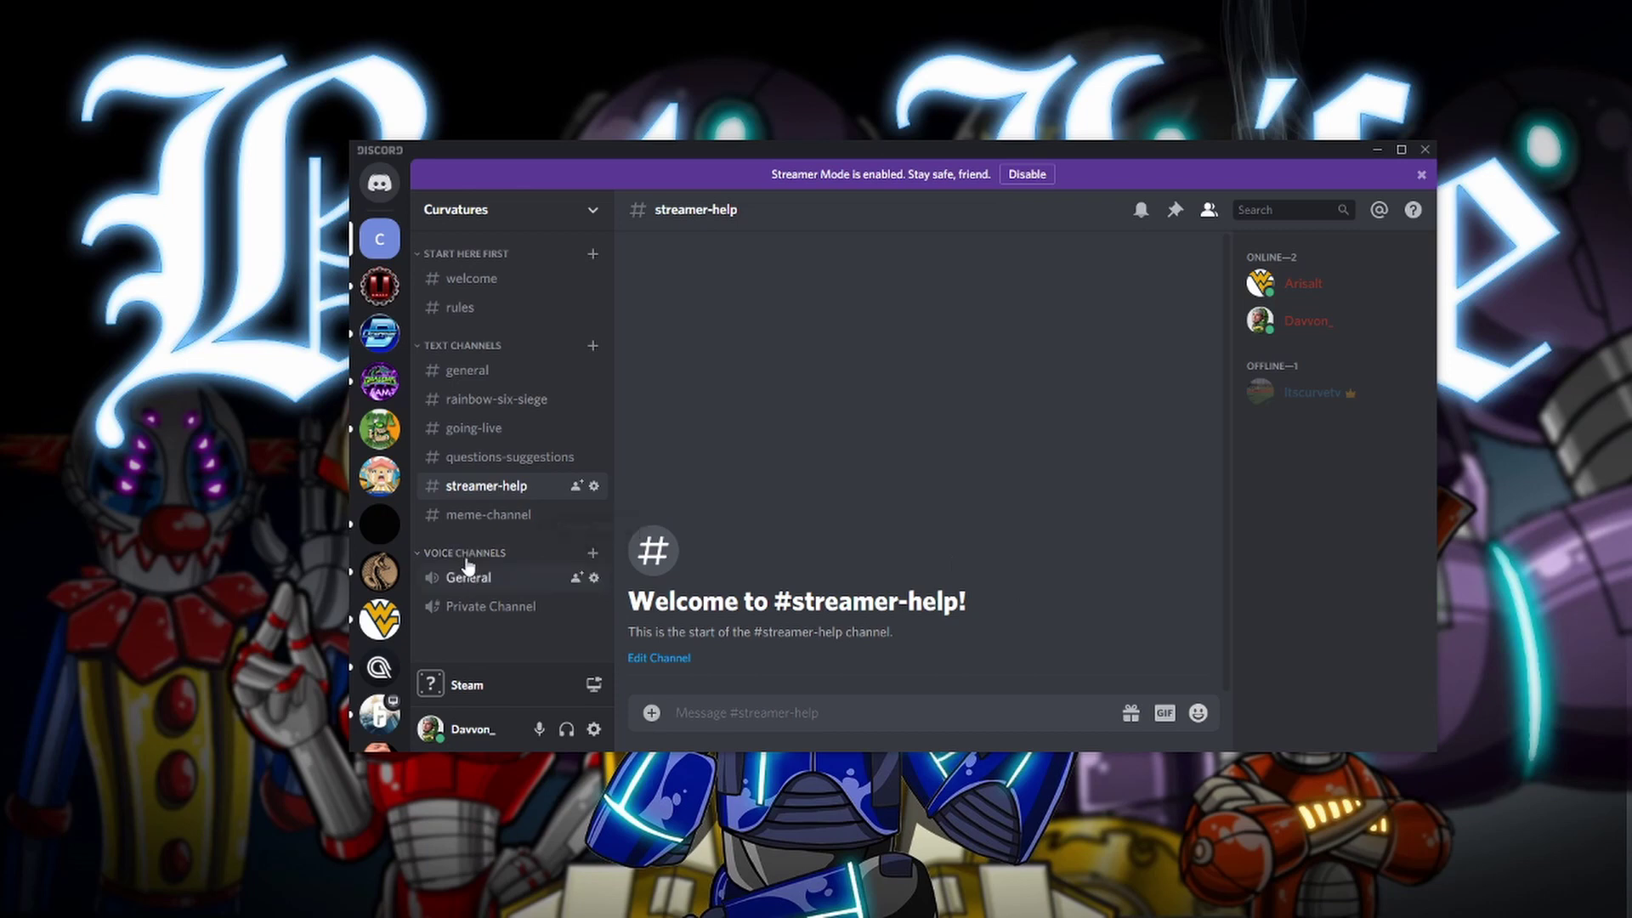
Create a voice channel named 2 man in the Voice Channels category and disconnect from its call
{"action": "left_click", "coordinate": [591, 553]}
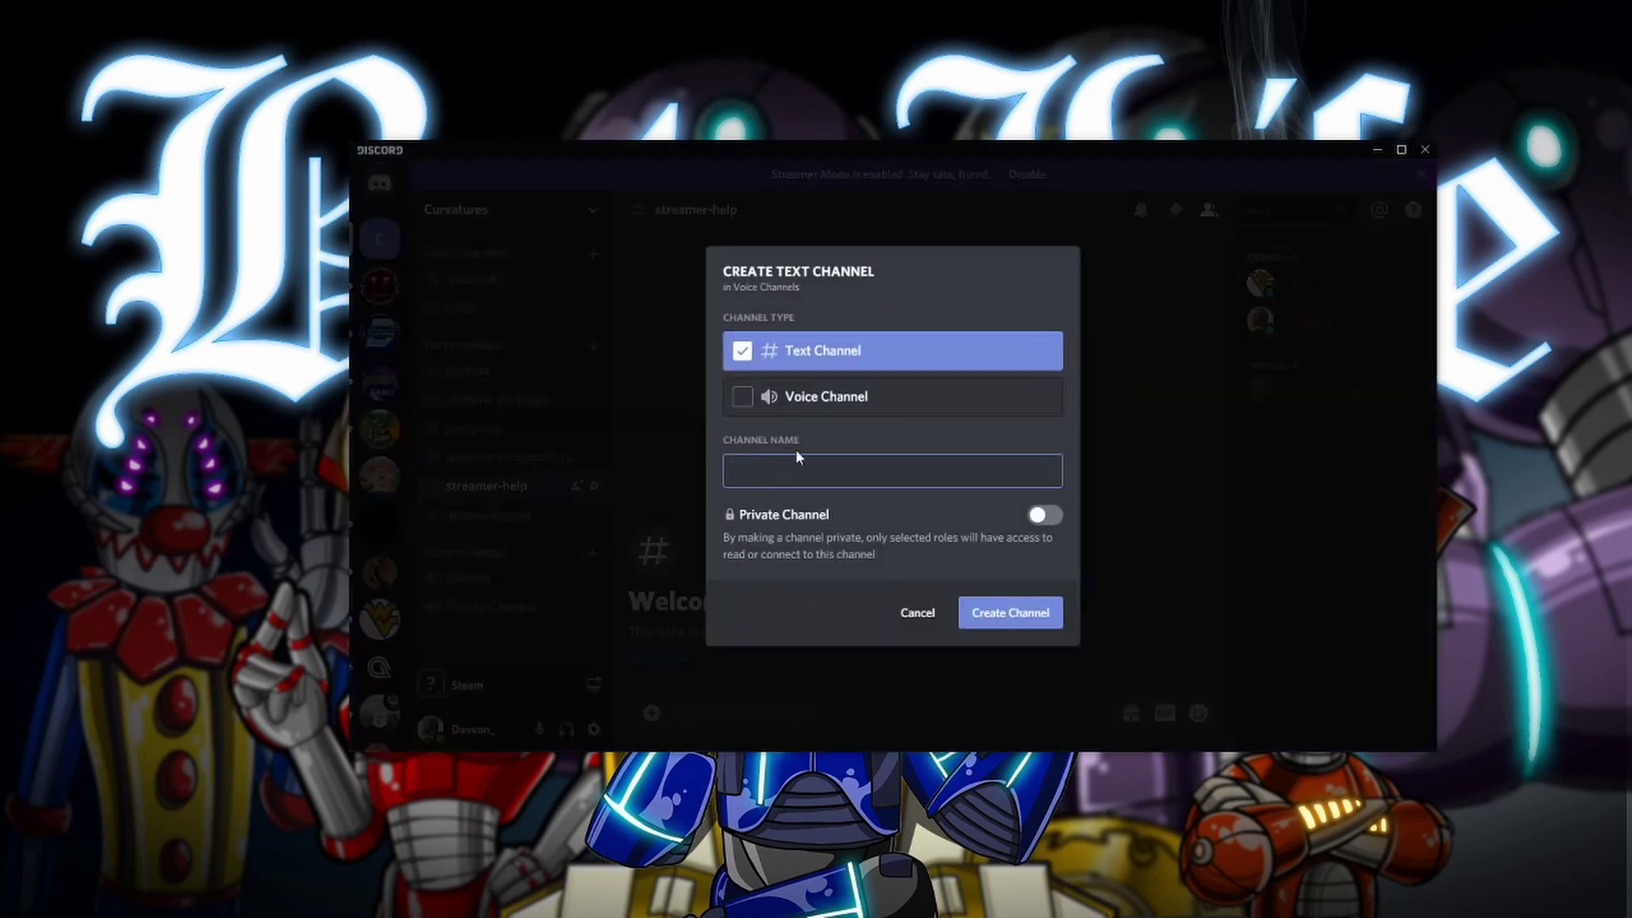
{"action": "left_click", "coordinate": [812, 407]}
{"action": "left_click", "coordinate": [997, 621]}
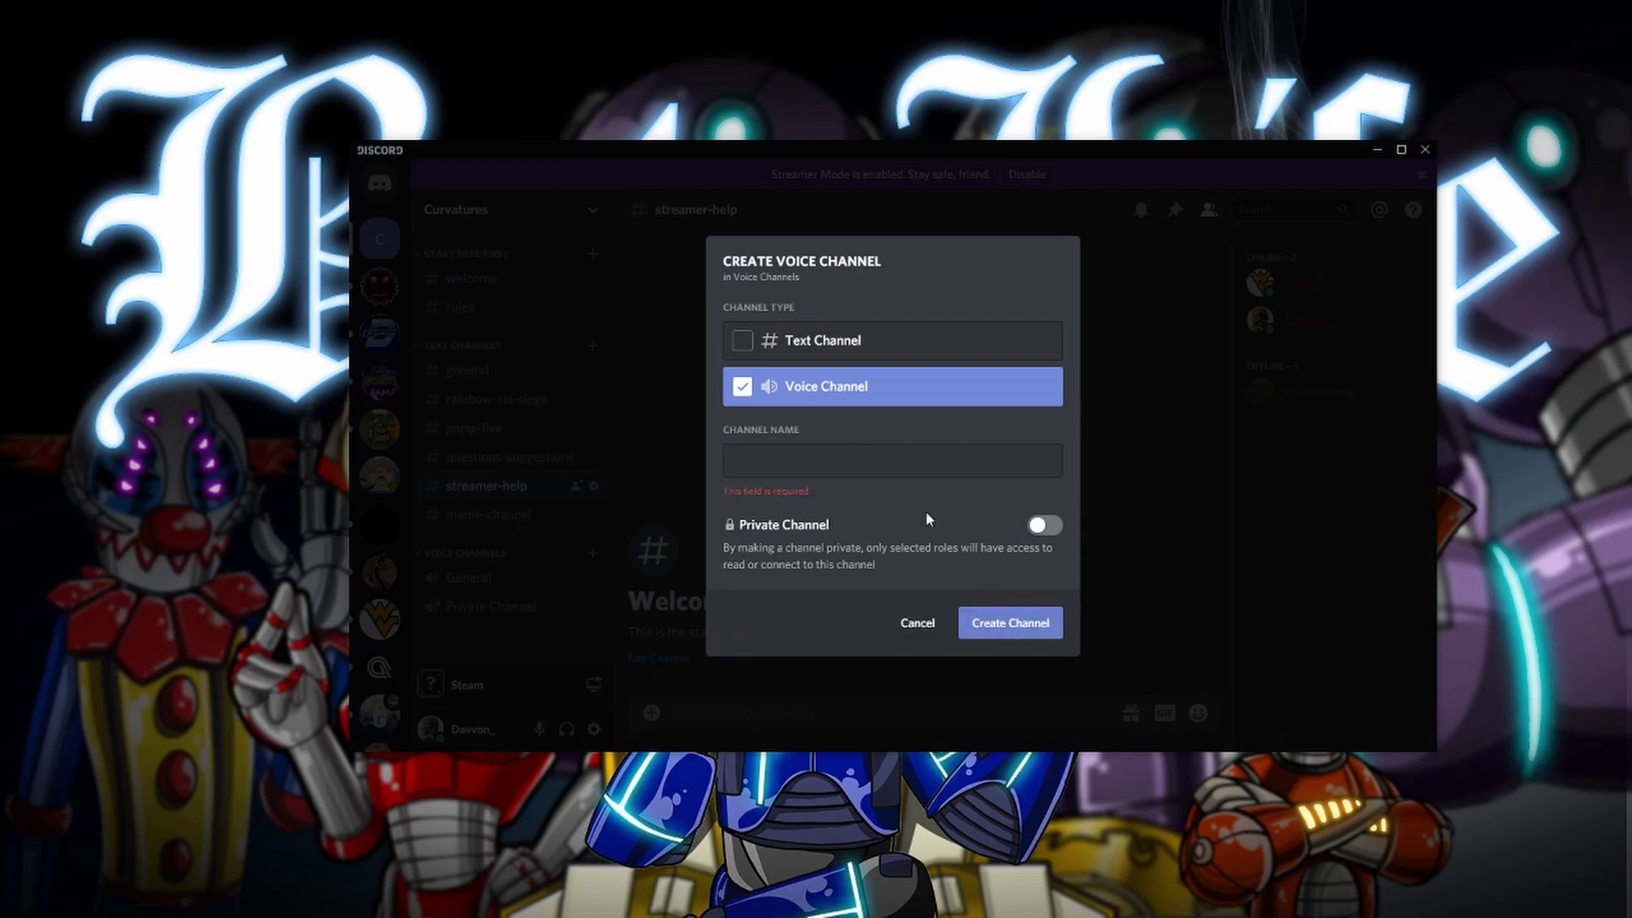
{"action": "left_click", "coordinate": [855, 463]}
{"action": "type", "text": "2 man"}
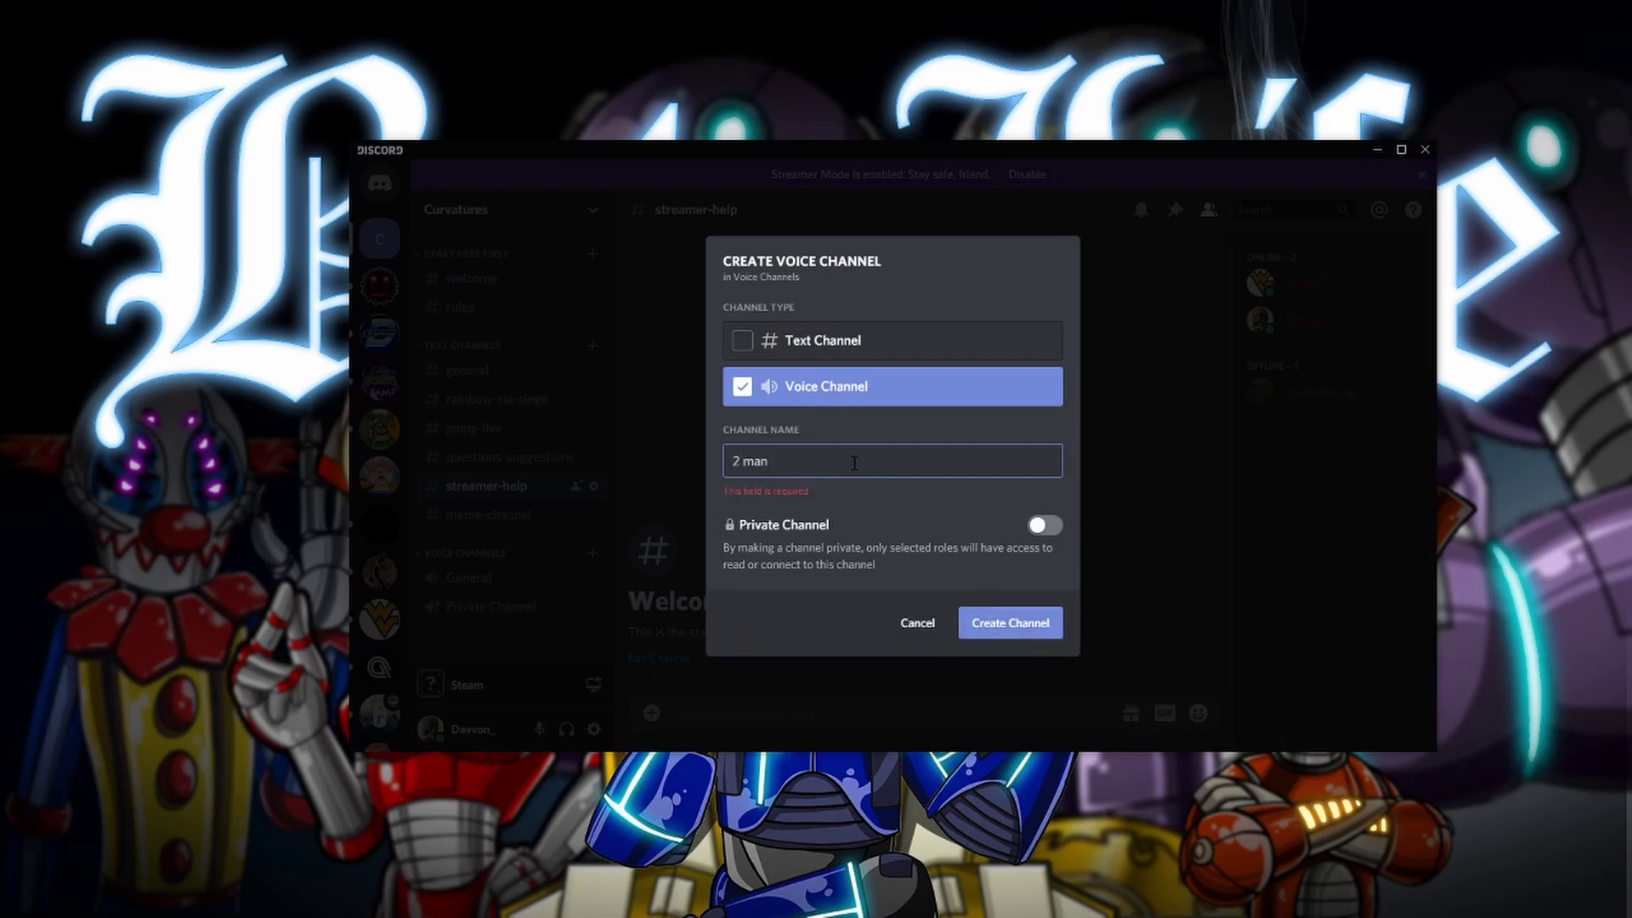
{"action": "left_click", "coordinate": [996, 617]}
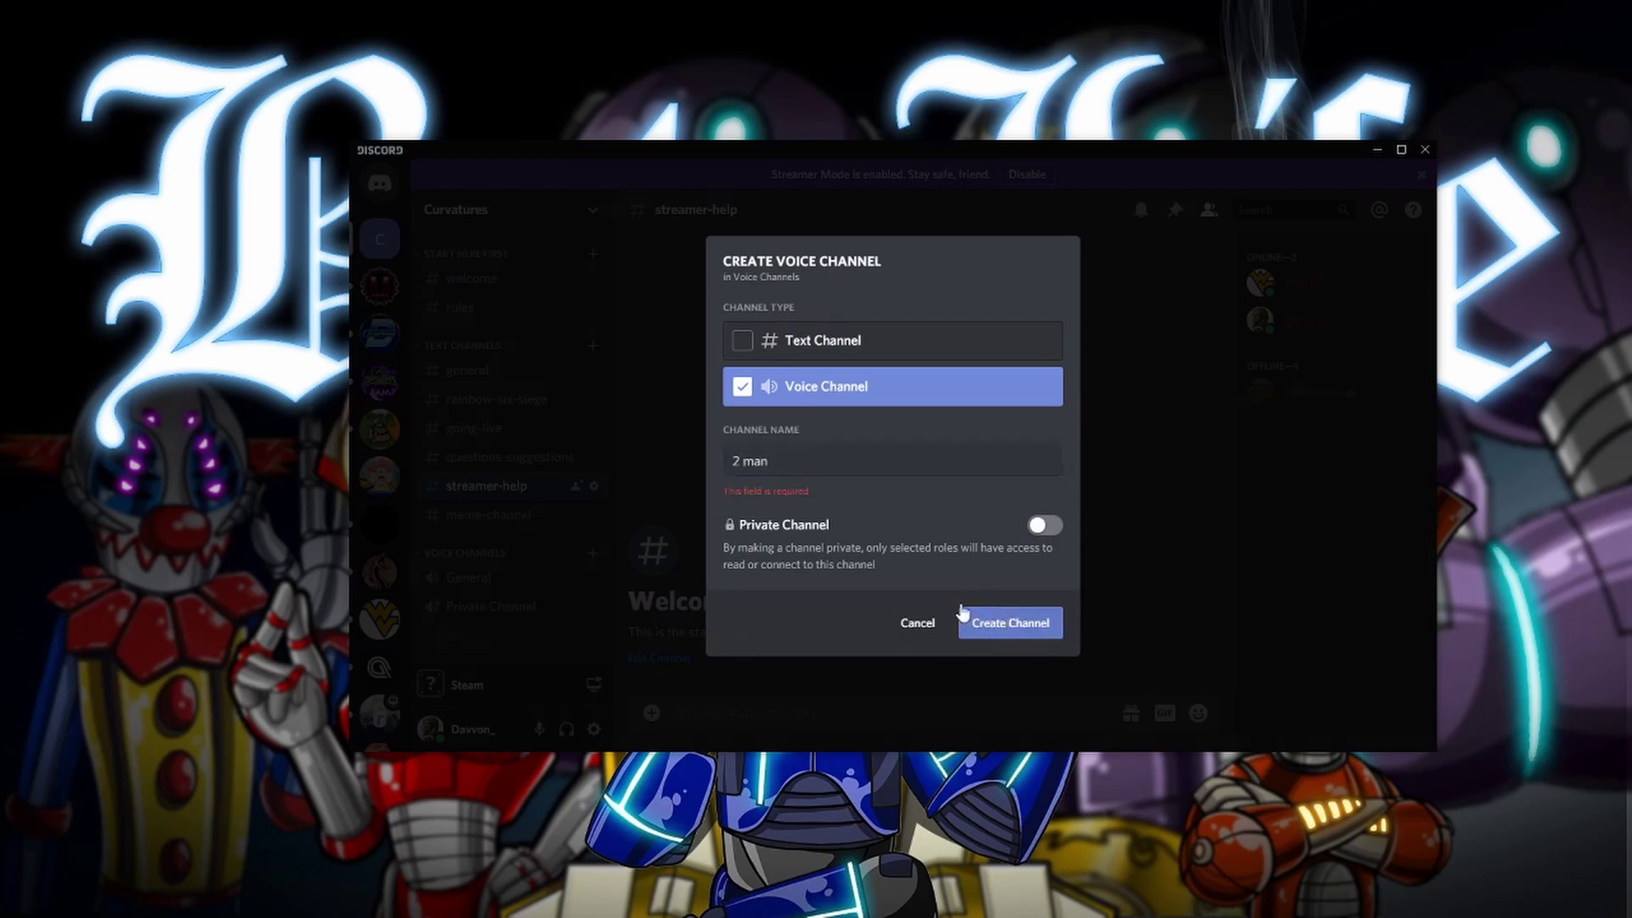
{"action": "left_click", "coordinate": [551, 630]}
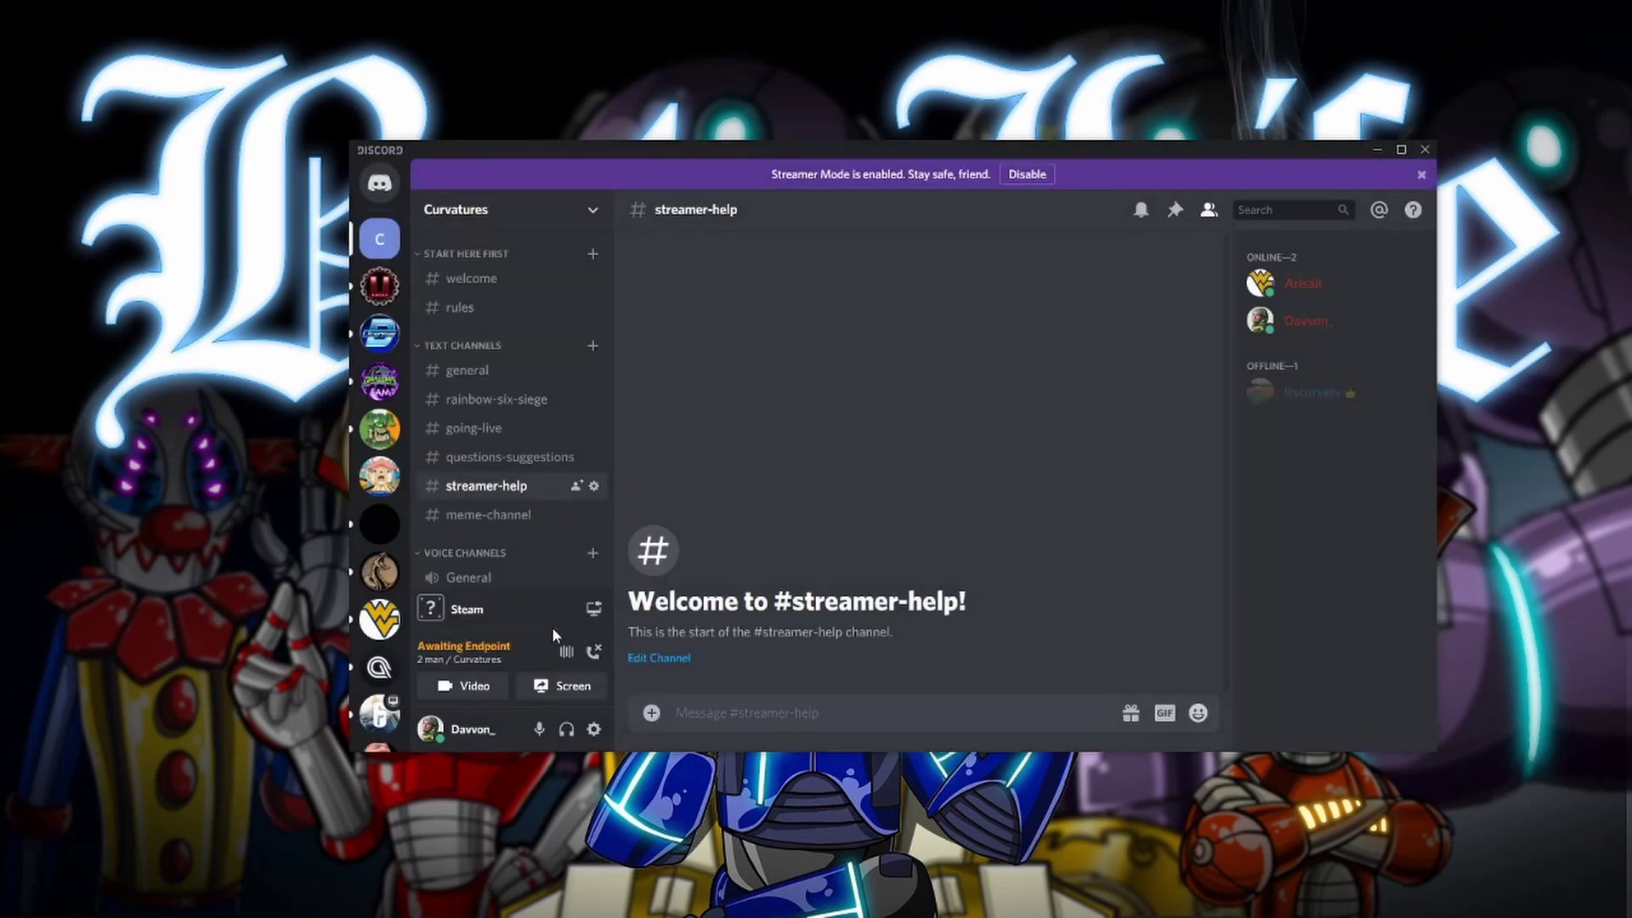
{"action": "left_click", "coordinate": [594, 651]}
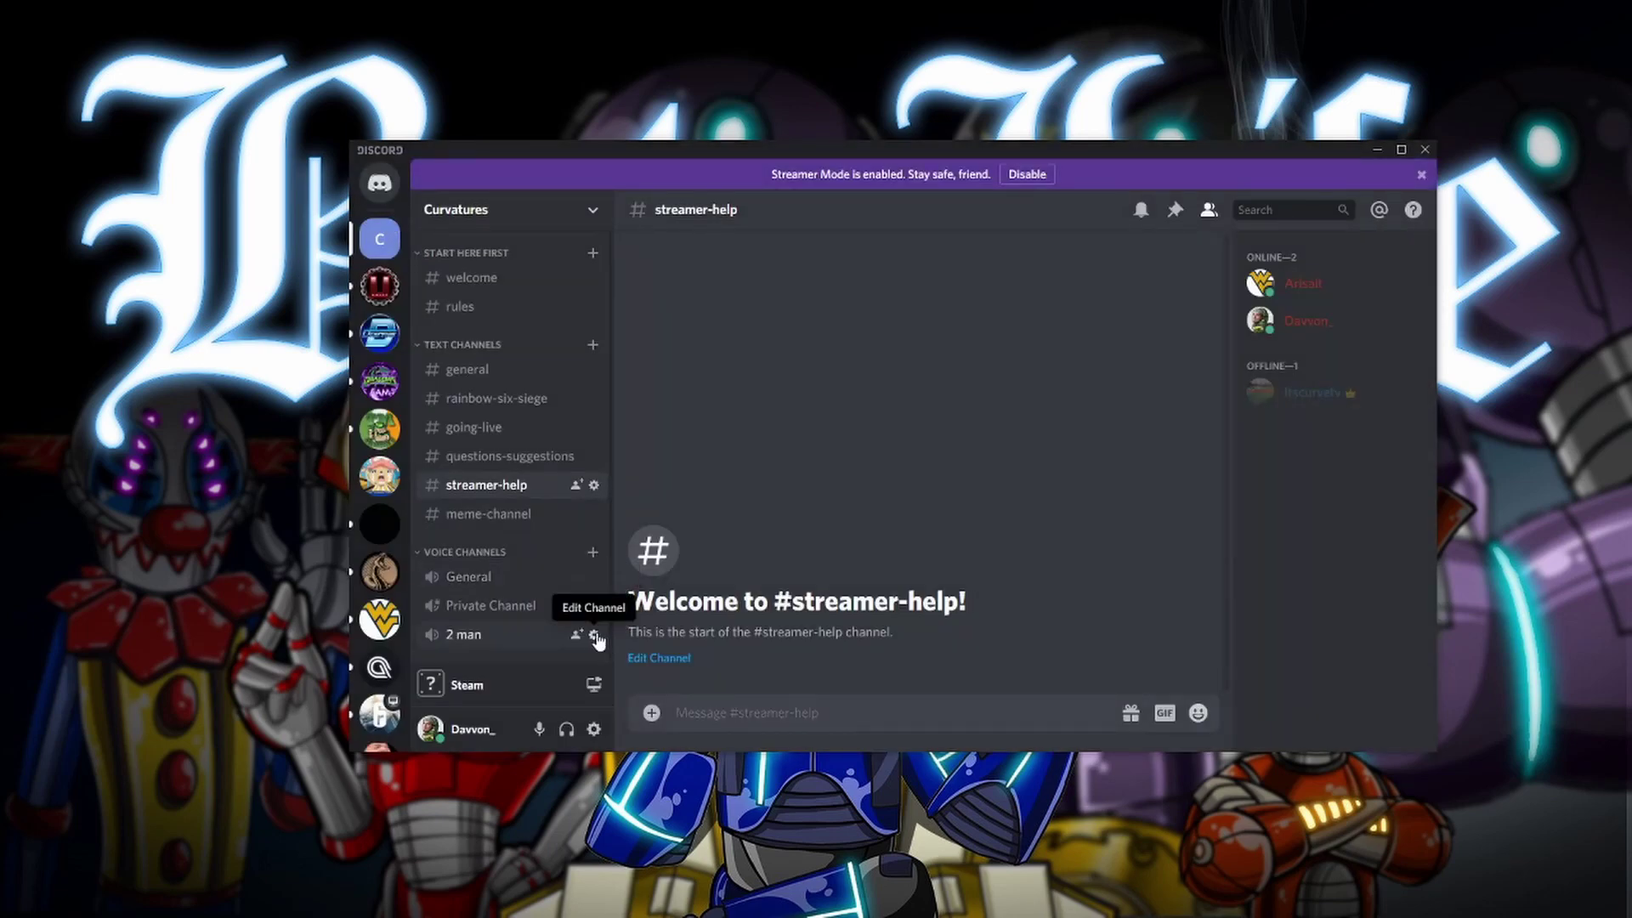
Set the user limit of the 2 man voice channel to 2 users and save the change
{"action": "left_click", "coordinate": [594, 635]}
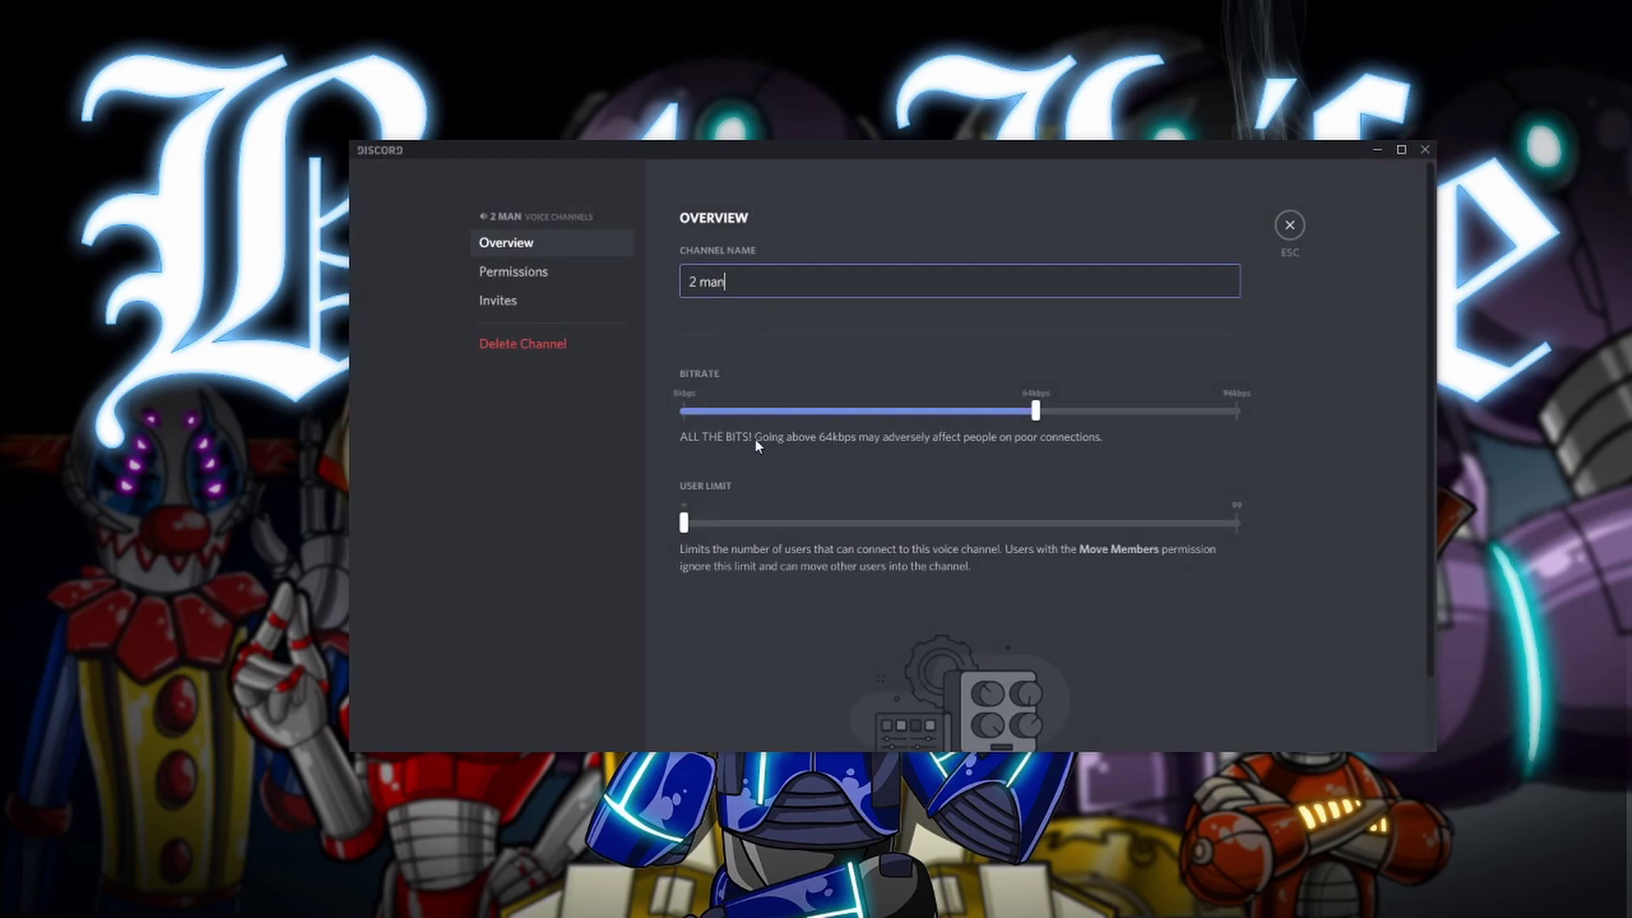
{"action": "left_click_drag", "start_coordinate": [691, 523], "coordinate": [695, 523]}
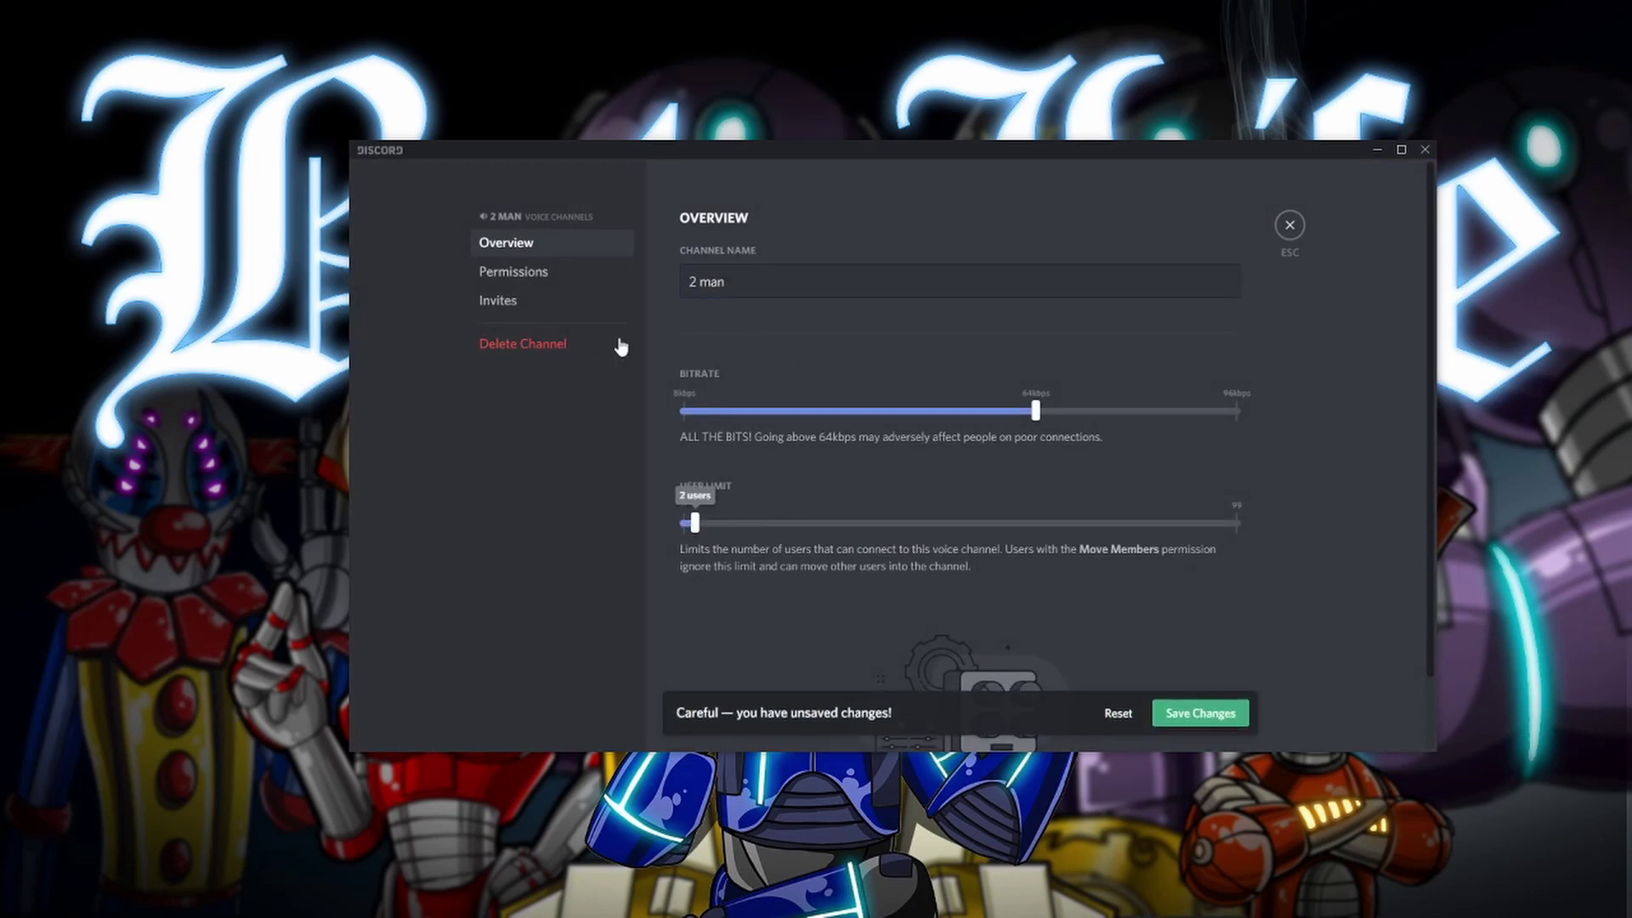
{"action": "left_click", "coordinate": [582, 283]}
{"action": "left_click", "coordinate": [1203, 713]}
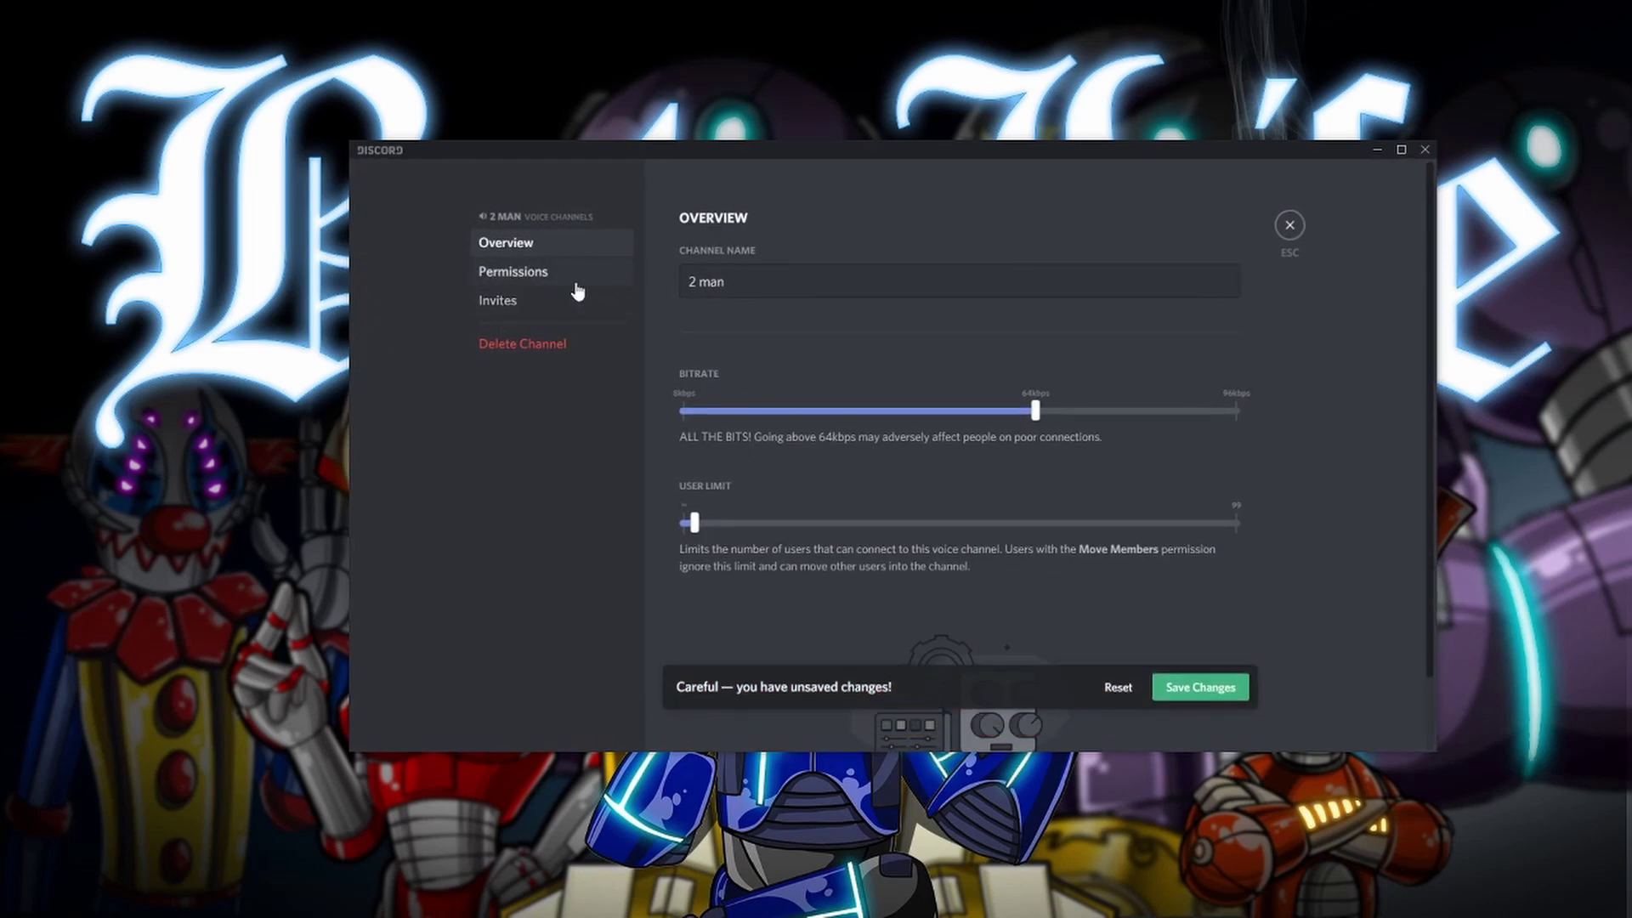
Add the Gamers role to the 2 man channel's permissions and deny it Create Invite, Manage Channel, Manage Permissions and Manage Webhooks
{"action": "left_click", "coordinate": [589, 273]}
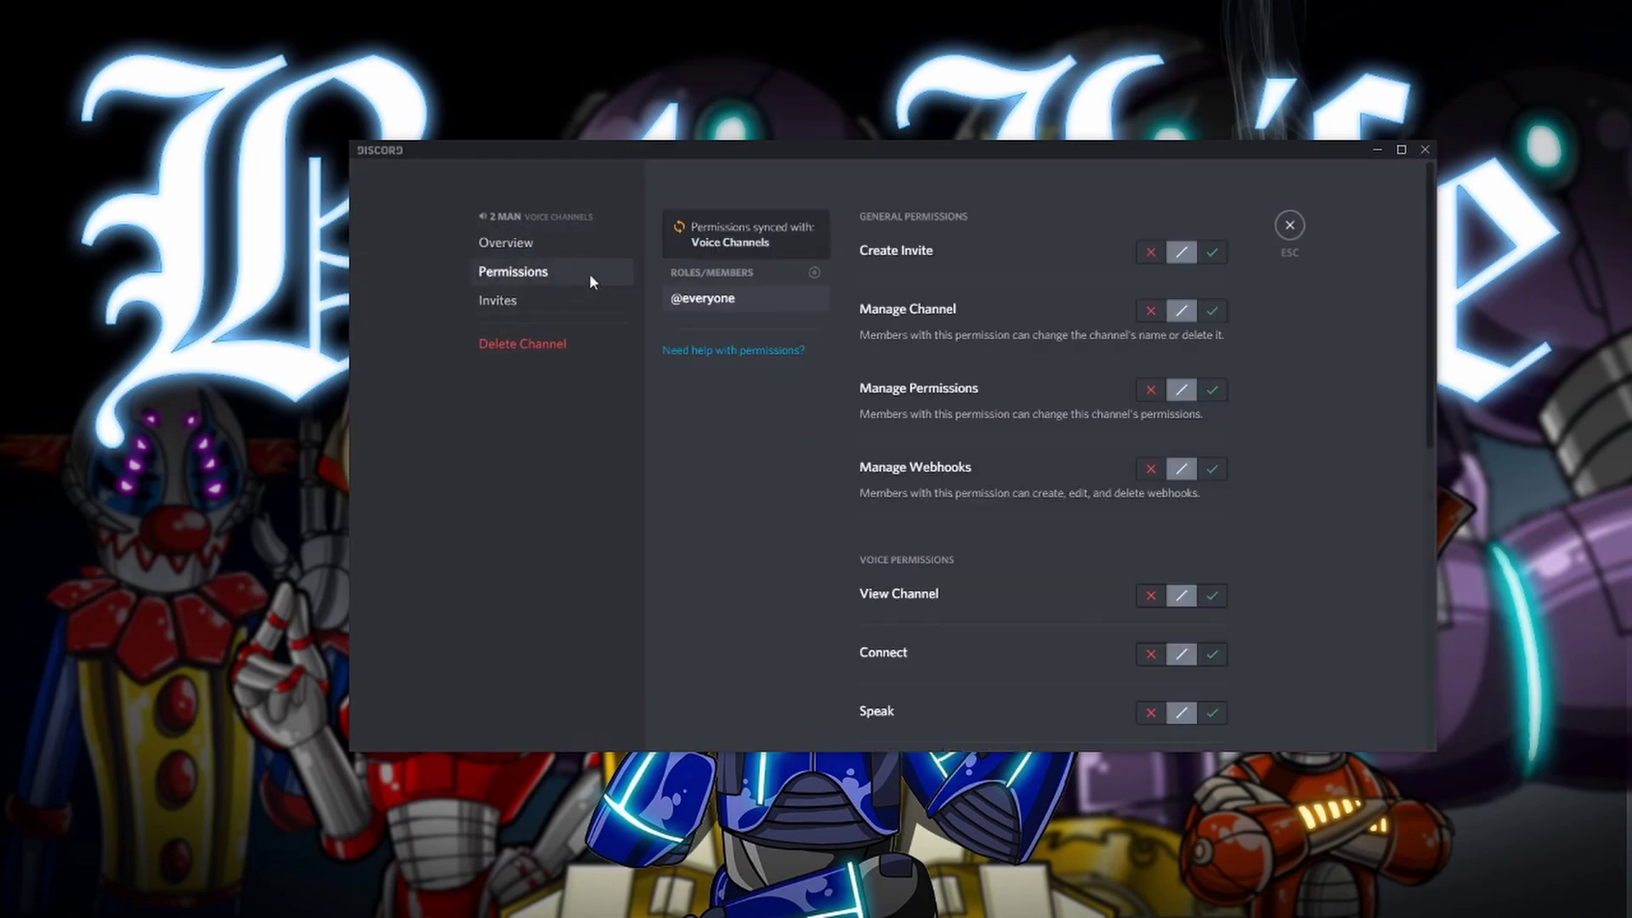
{"action": "left_click", "coordinate": [816, 277]}
{"action": "left_click", "coordinate": [745, 384]}
{"action": "left_click", "coordinate": [1151, 253]}
{"action": "left_click", "coordinate": [1152, 313]}
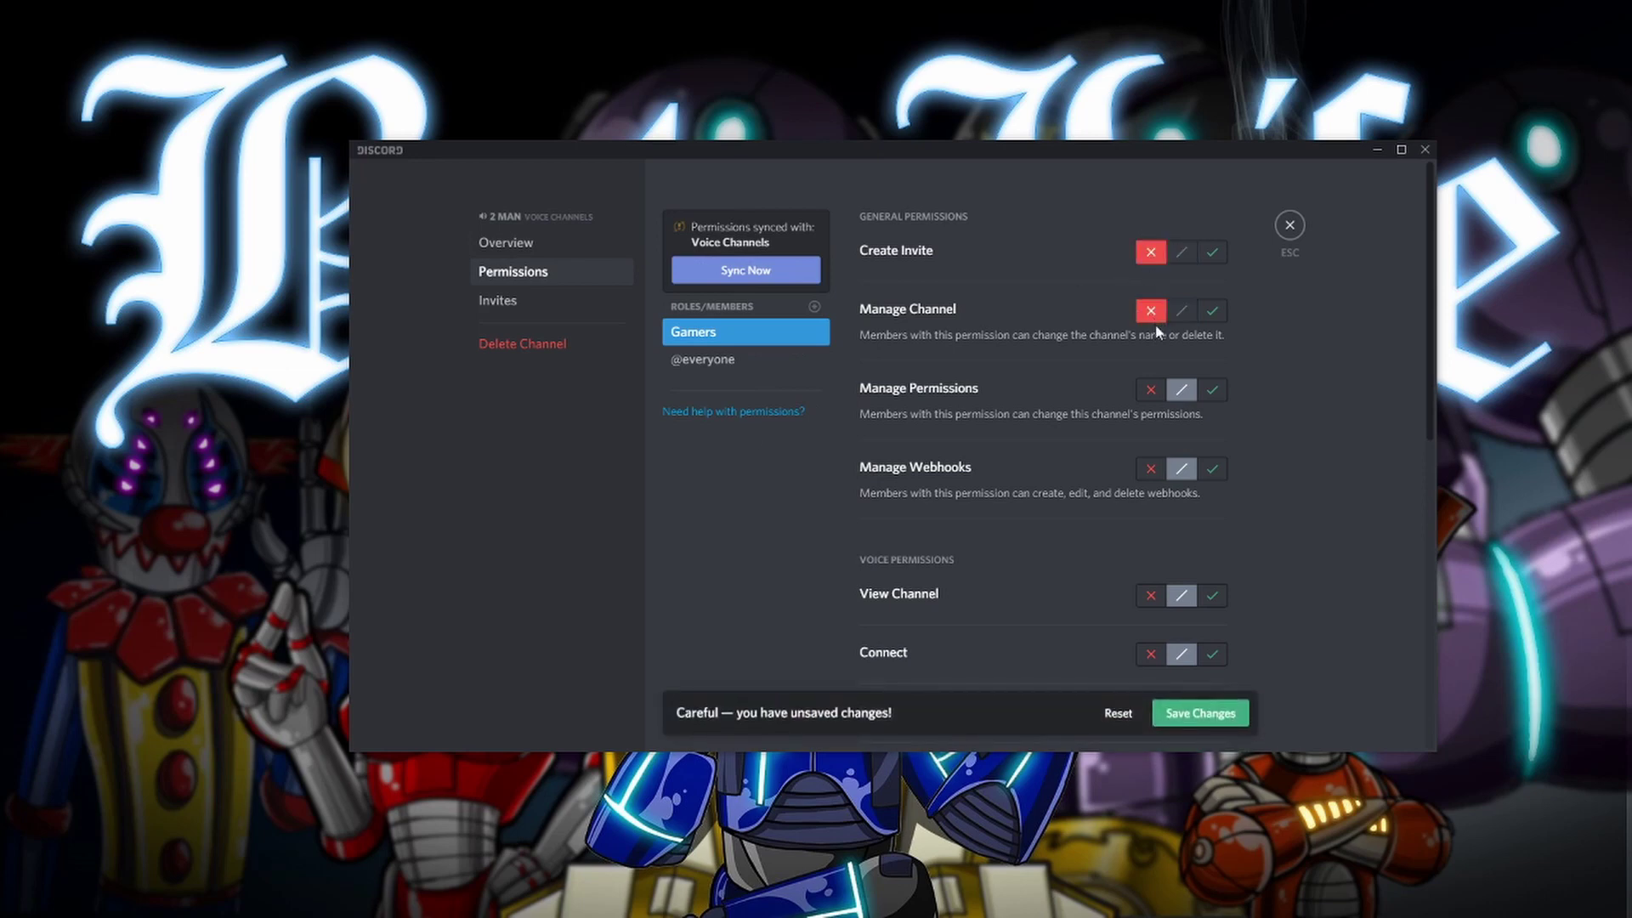
{"action": "left_click", "coordinate": [1152, 391]}
{"action": "left_click", "coordinate": [1156, 468]}
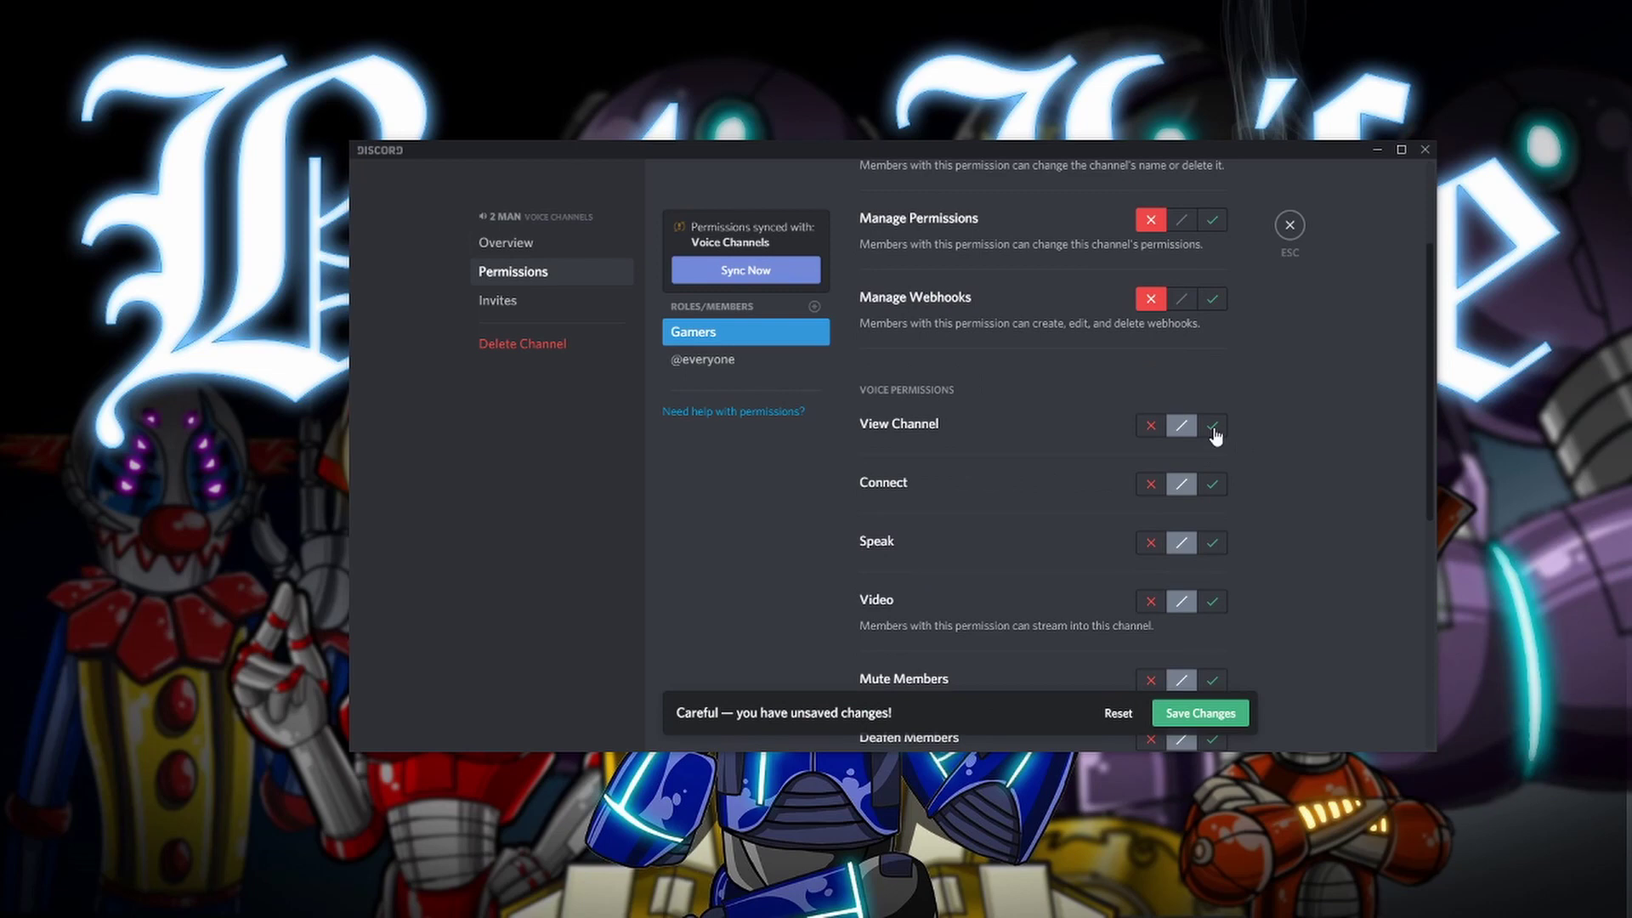
Allow View Channel and deny Connect for the Gamers role, save the permissions and leave the channel settings
{"action": "left_click", "coordinate": [1152, 486]}
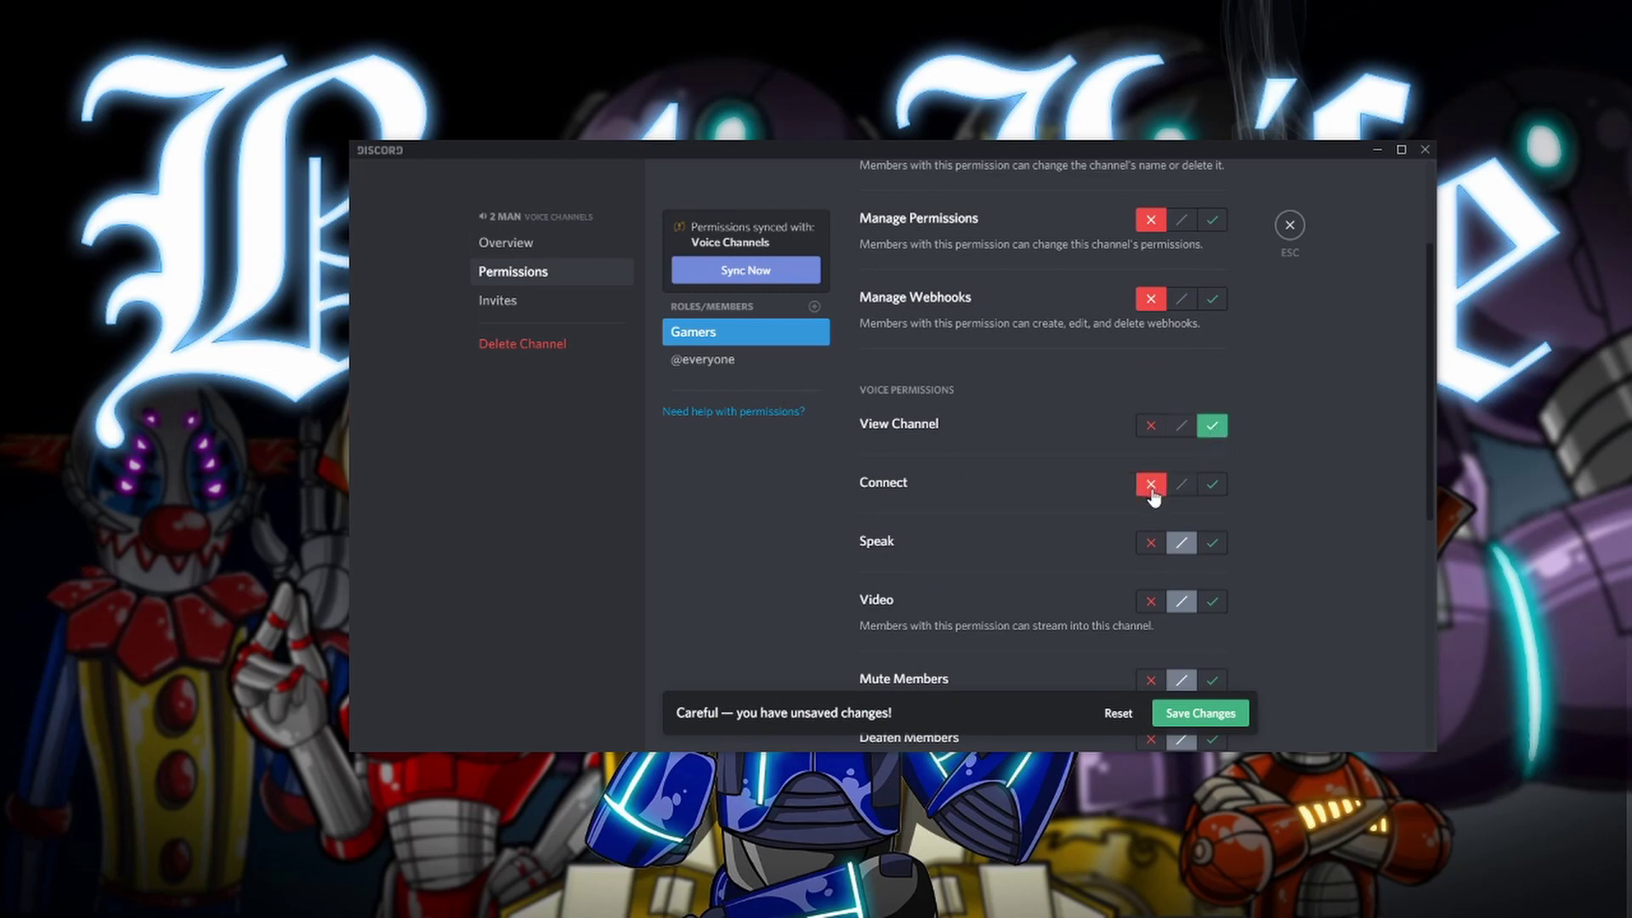
{"action": "left_click", "coordinate": [1197, 714]}
{"action": "left_click", "coordinate": [1290, 225]}
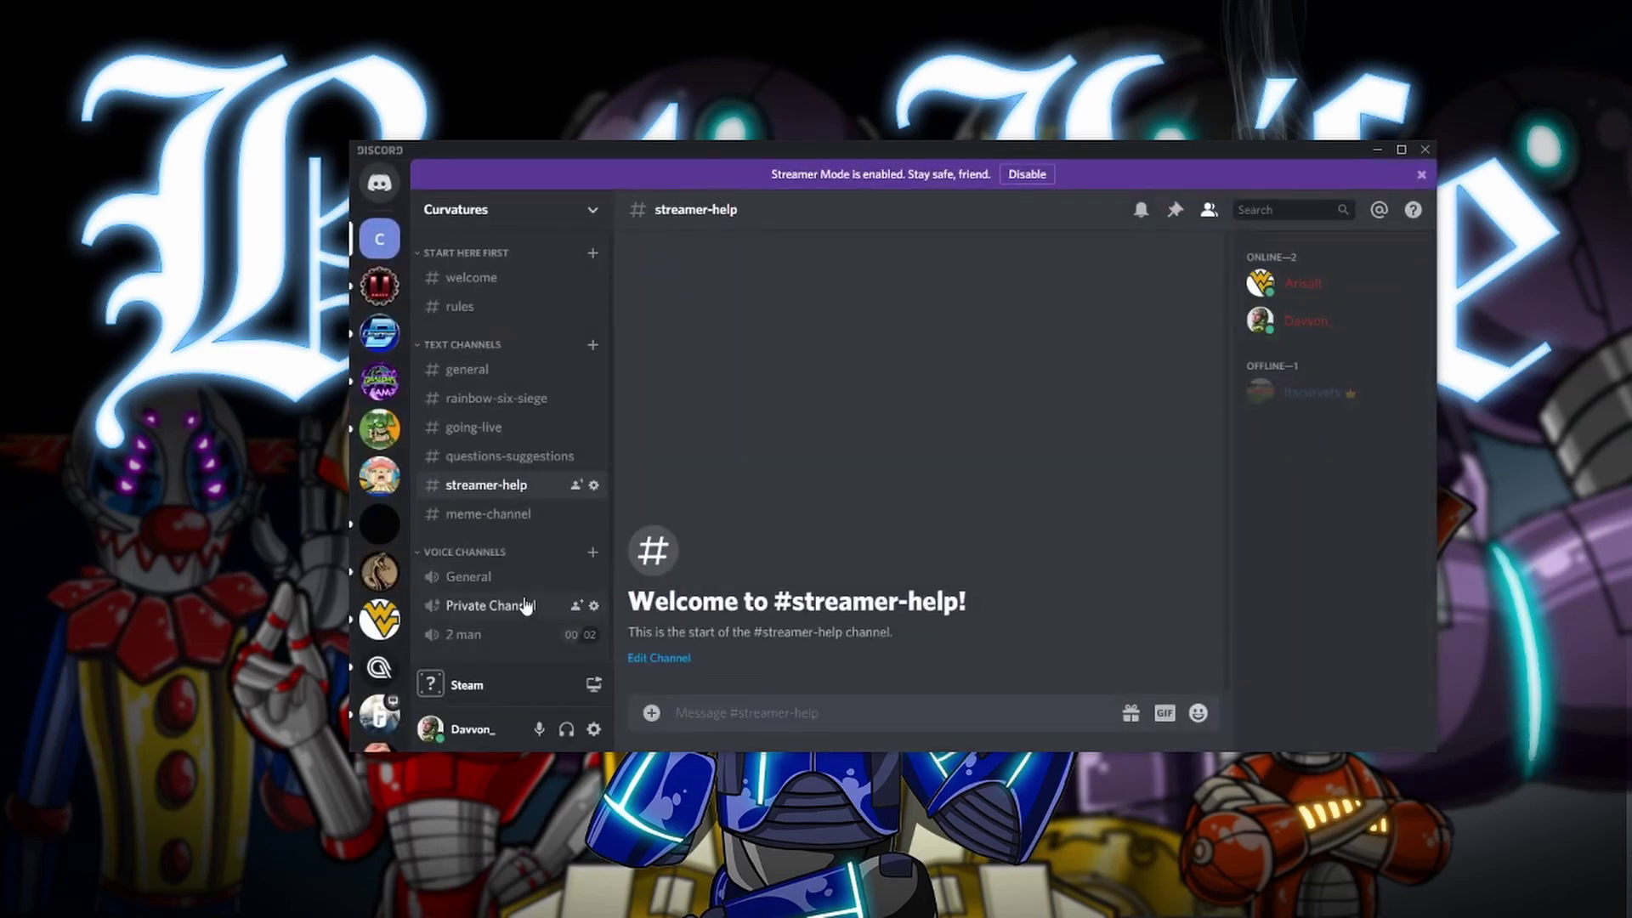
Rename the 2 man voice channel to Streaming Channel, save the change and leave its settings
{"action": "right_click", "coordinate": [476, 634]}
{"action": "left_click", "coordinate": [514, 592]}
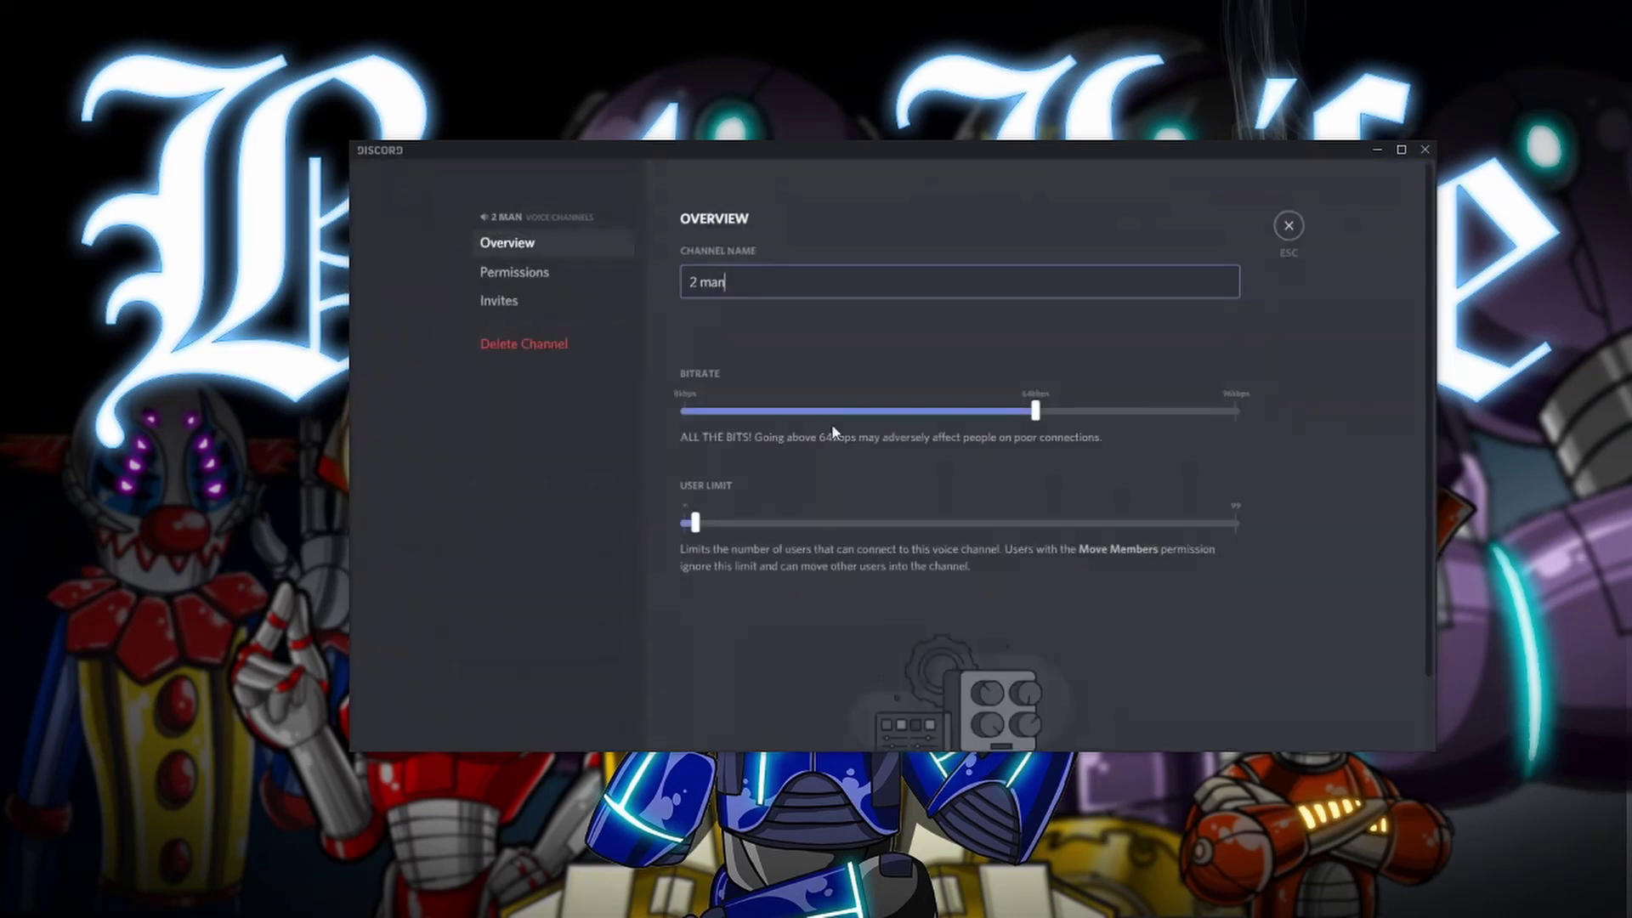
{"action": "key", "text": "ctrl+a"}
{"action": "type", "text": "Stream"}
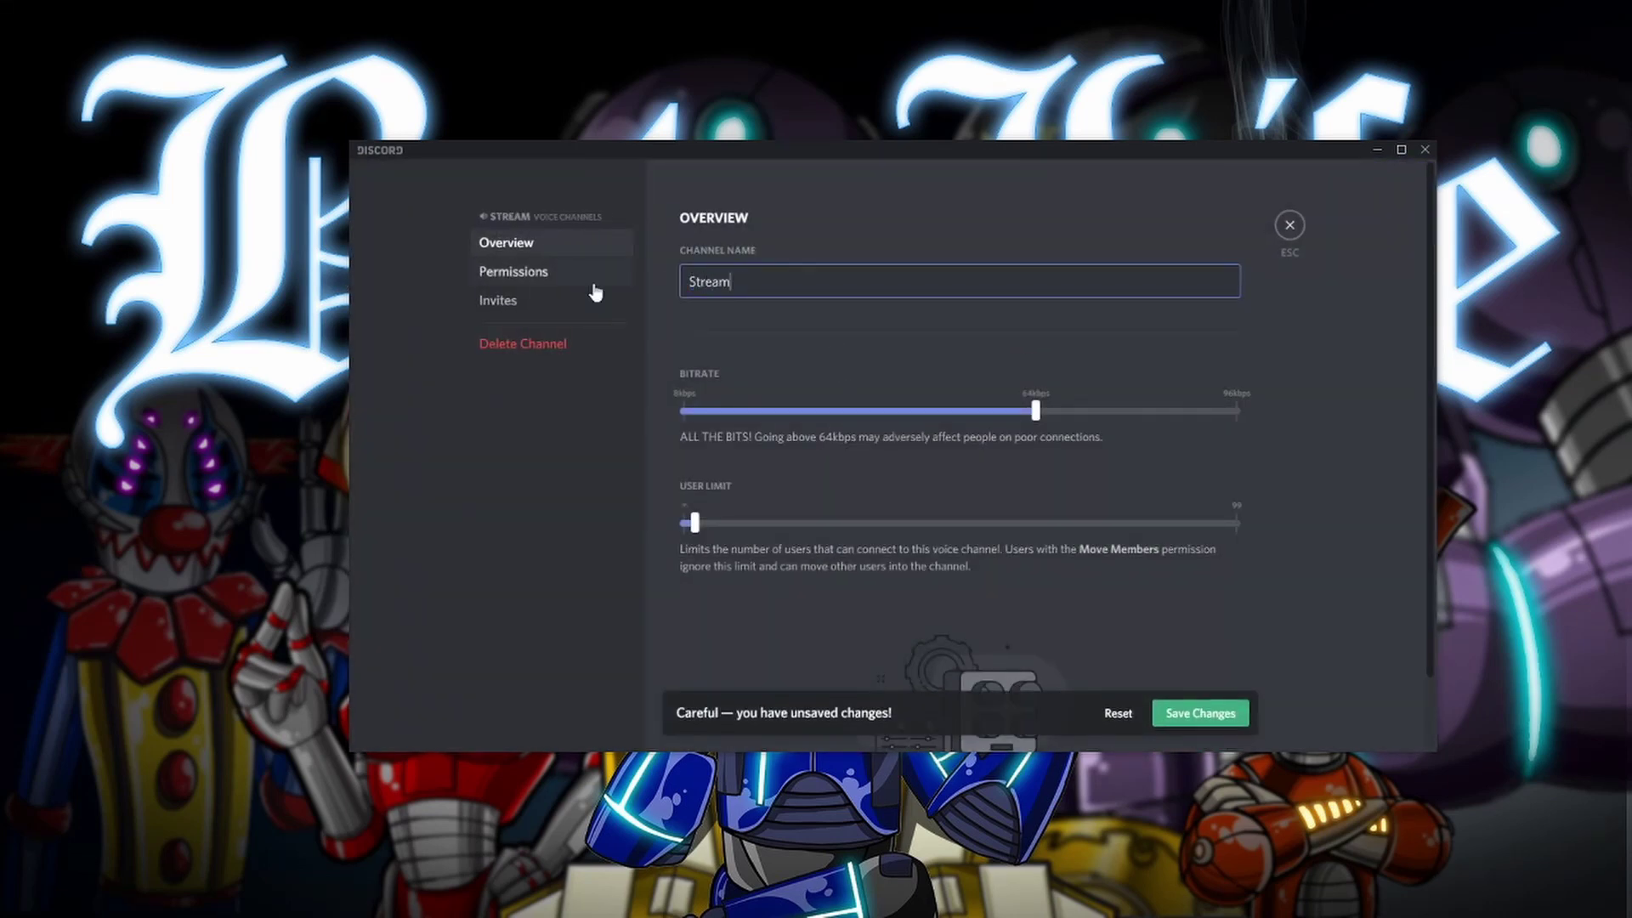
{"action": "type", "text": "ing Channel"}
{"action": "left_click", "coordinate": [1202, 713]}
{"action": "left_click", "coordinate": [1294, 226]}
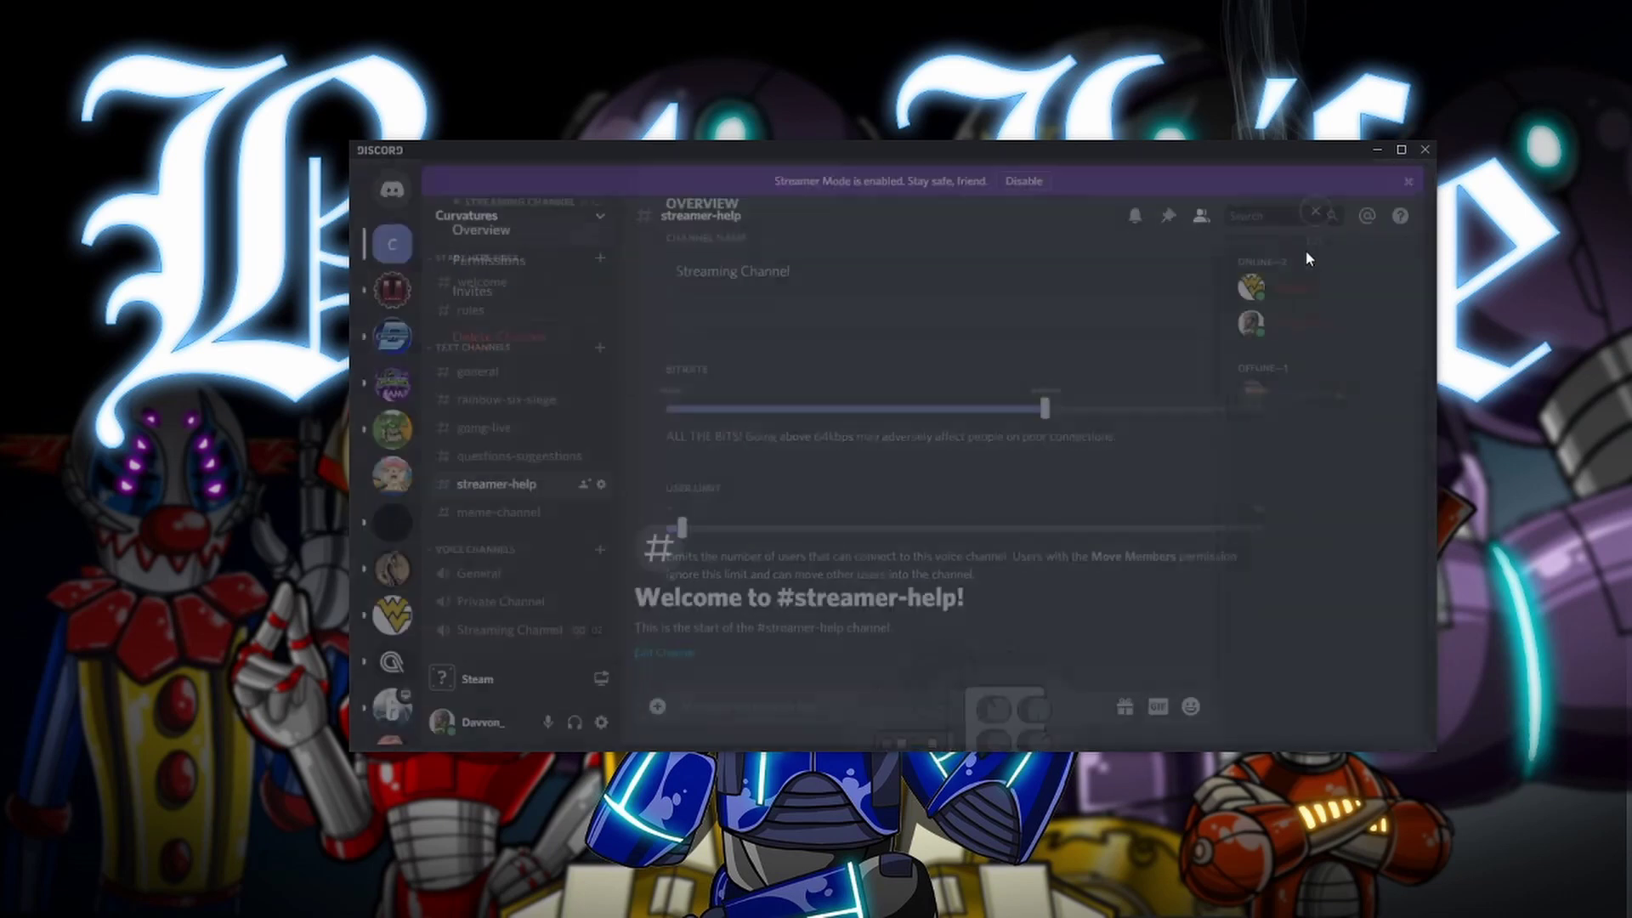